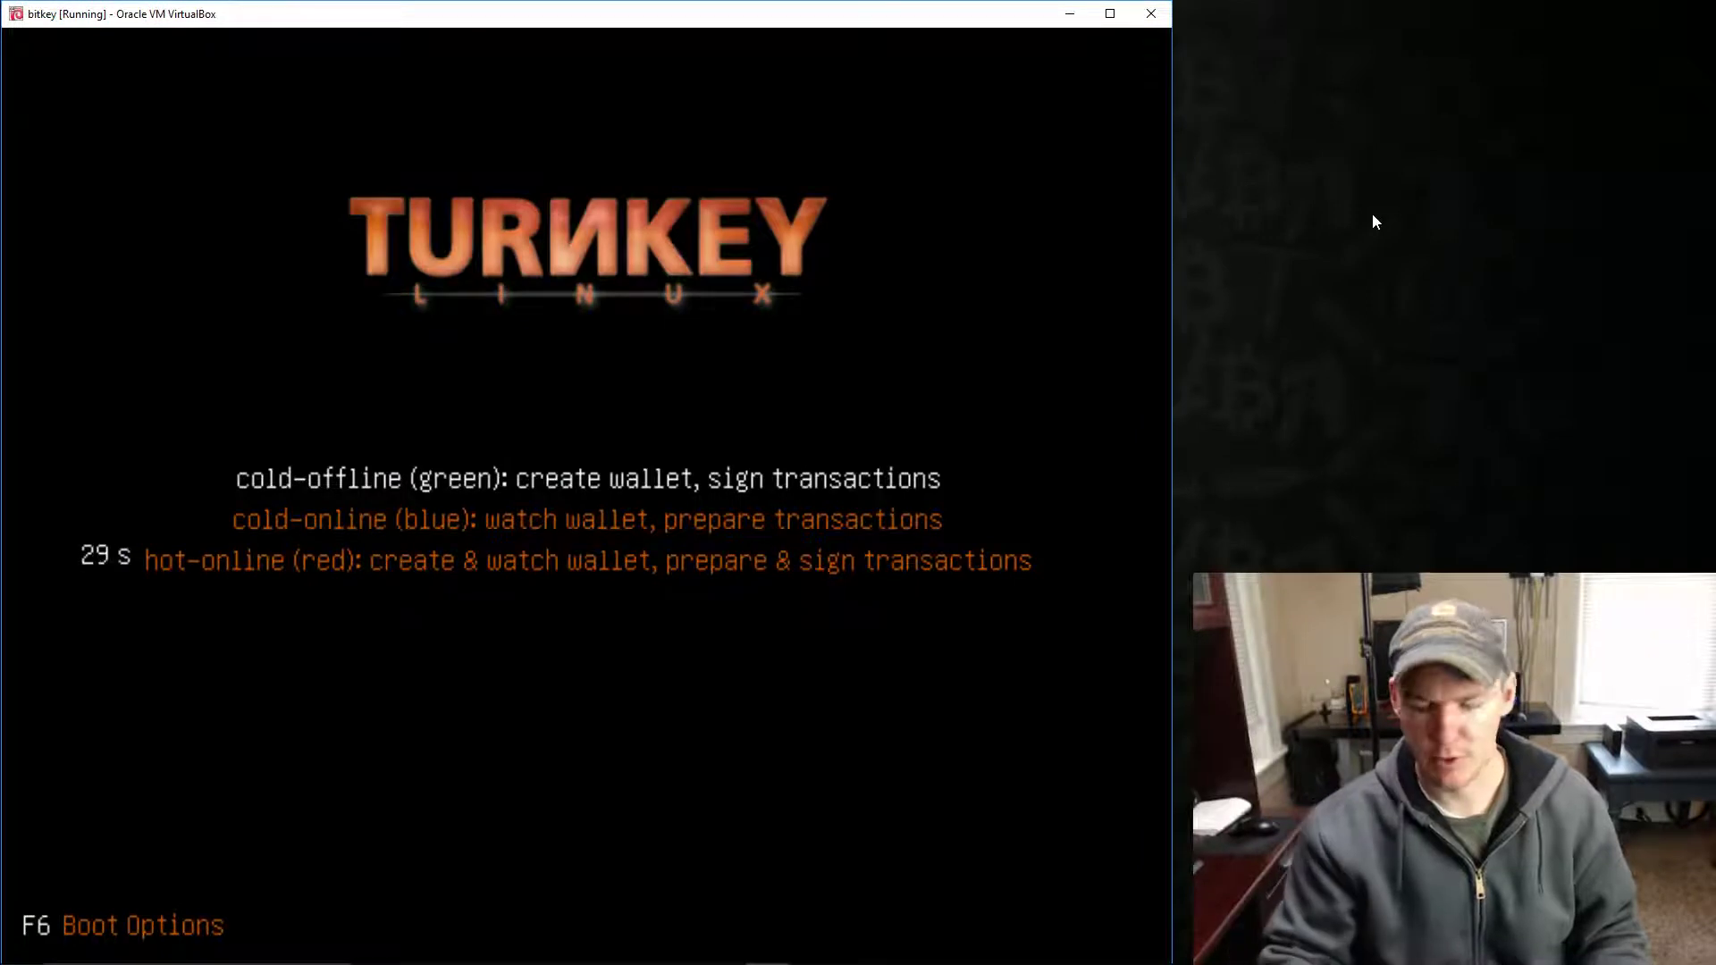
- Browse the boot modes, then boot BitKey in cold-offline mode
{"action": "key", "text": "Down"}
{"action": "key", "text": "Up"}
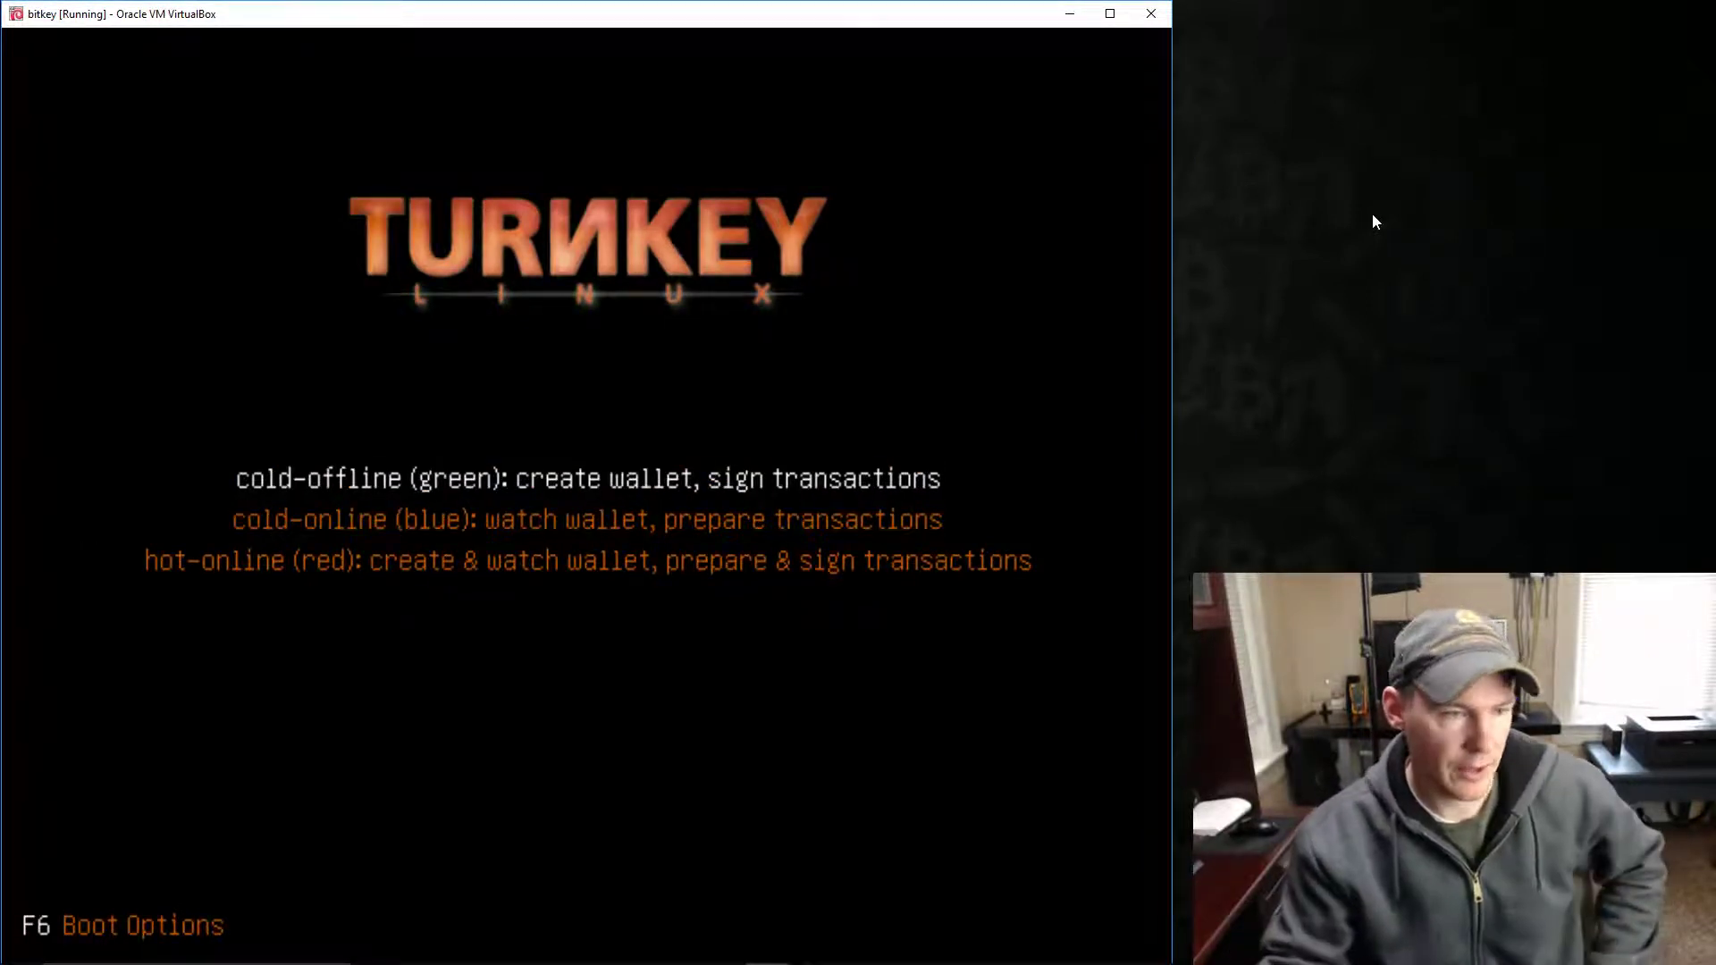
{"action": "key", "text": "Down"}
{"action": "key", "text": "Down"}
{"action": "key", "text": "Up"}
{"action": "key", "text": "Up"}
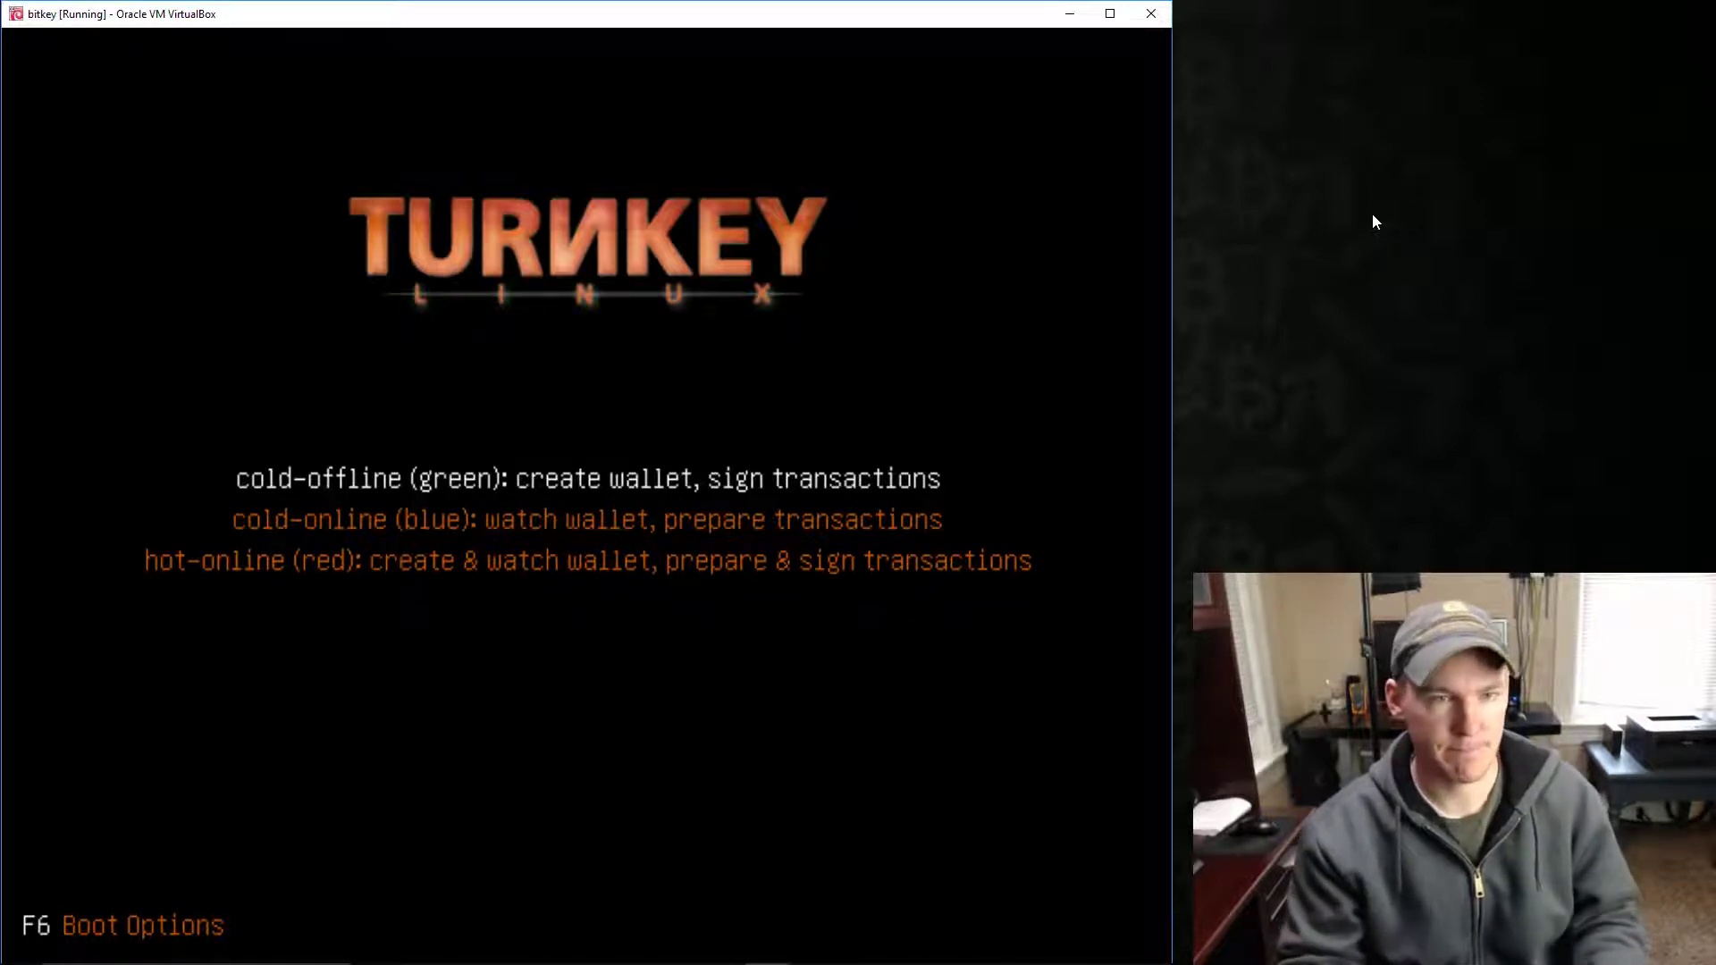
{"action": "key", "text": "Down"}
{"action": "key", "text": "Down"}
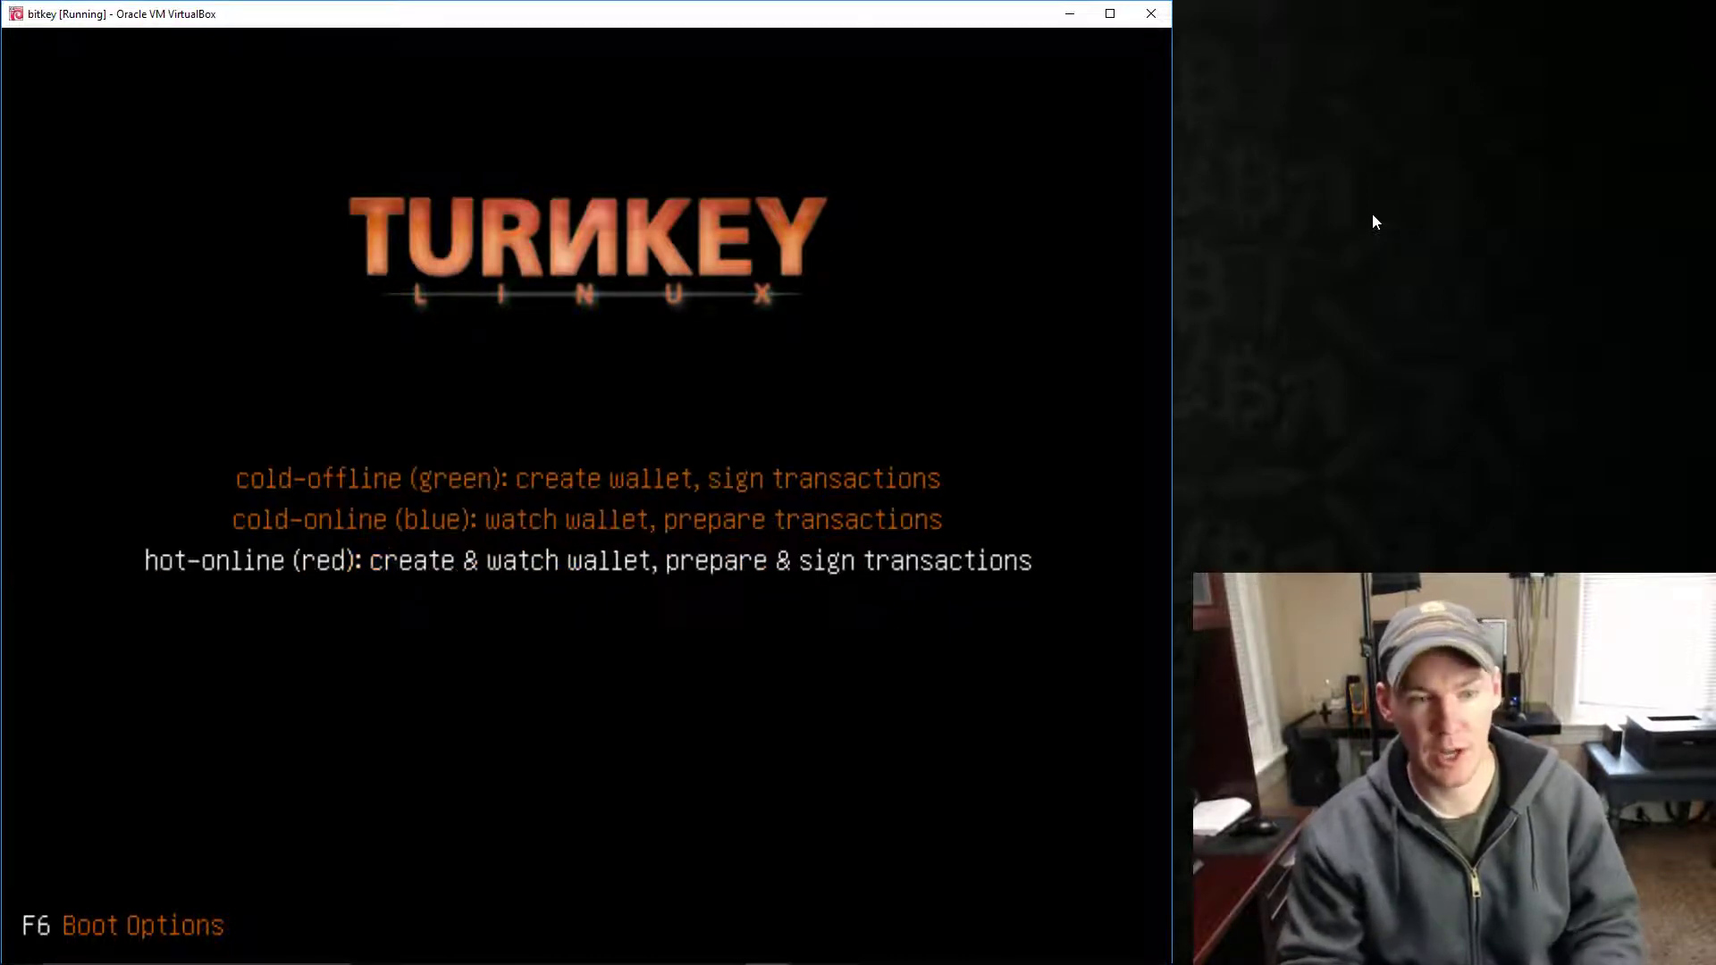
{"action": "key", "text": "Up"}
{"action": "key", "text": "Up"}
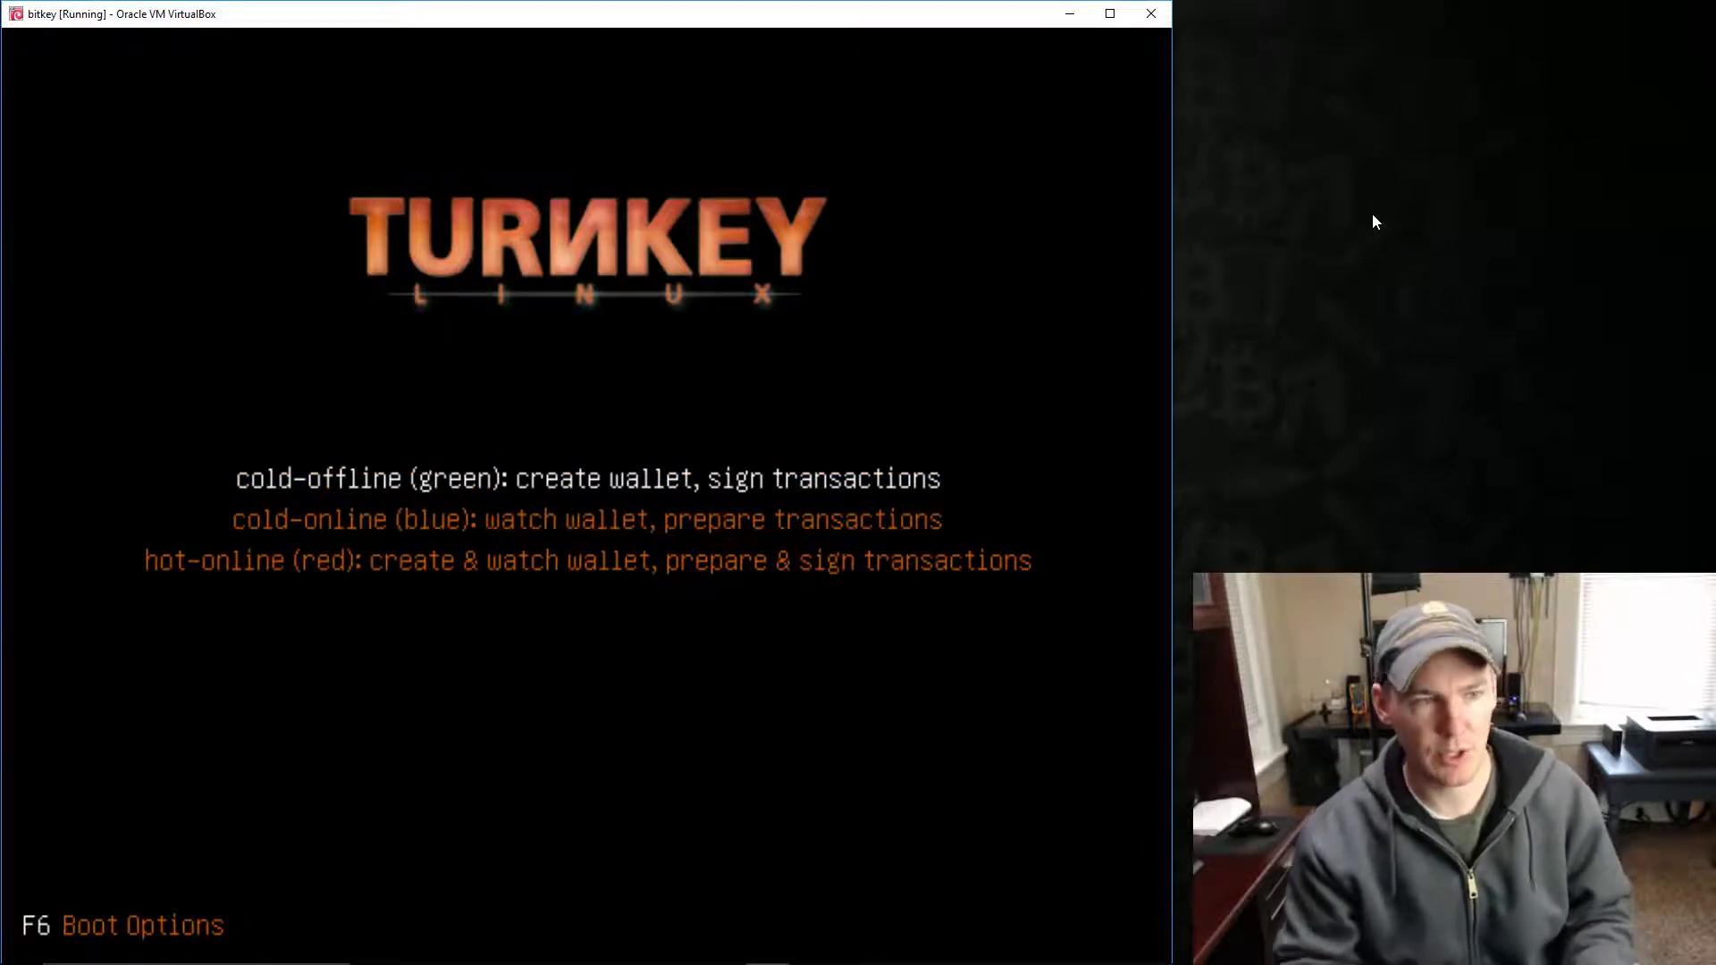
{"action": "key", "text": "Return"}
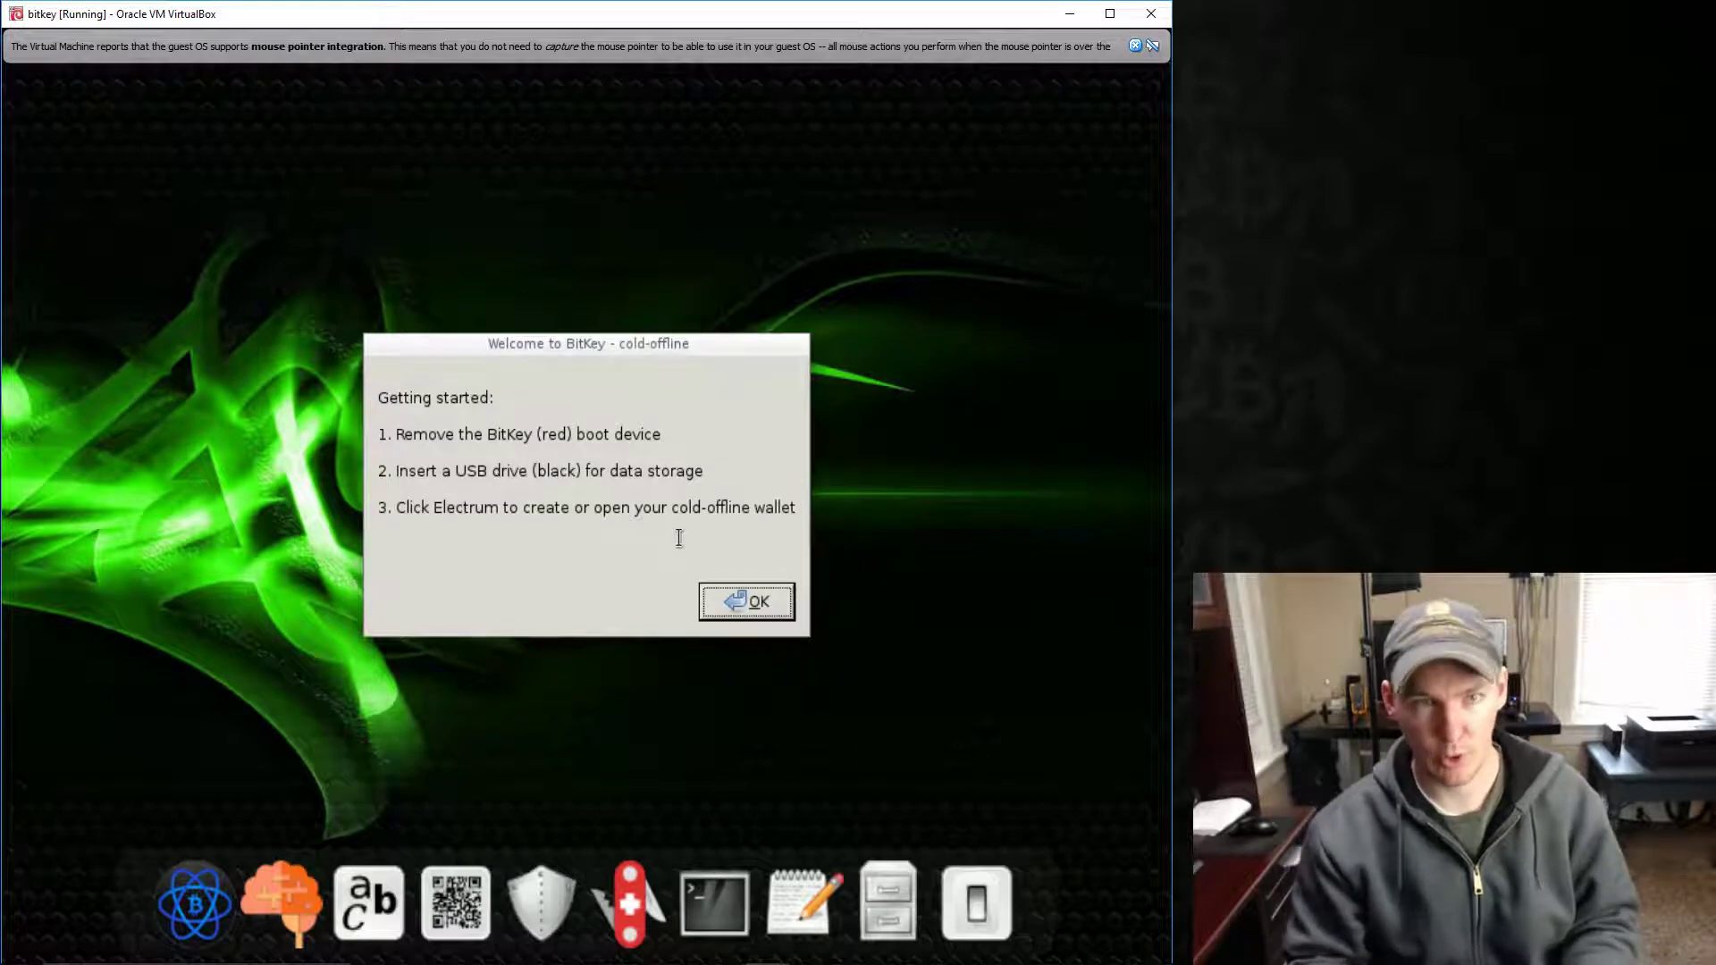
- Dismiss the welcome note, inspect the GREY USB drive in File Manager, then close it
{"action": "left_click", "coordinate": [748, 601]}
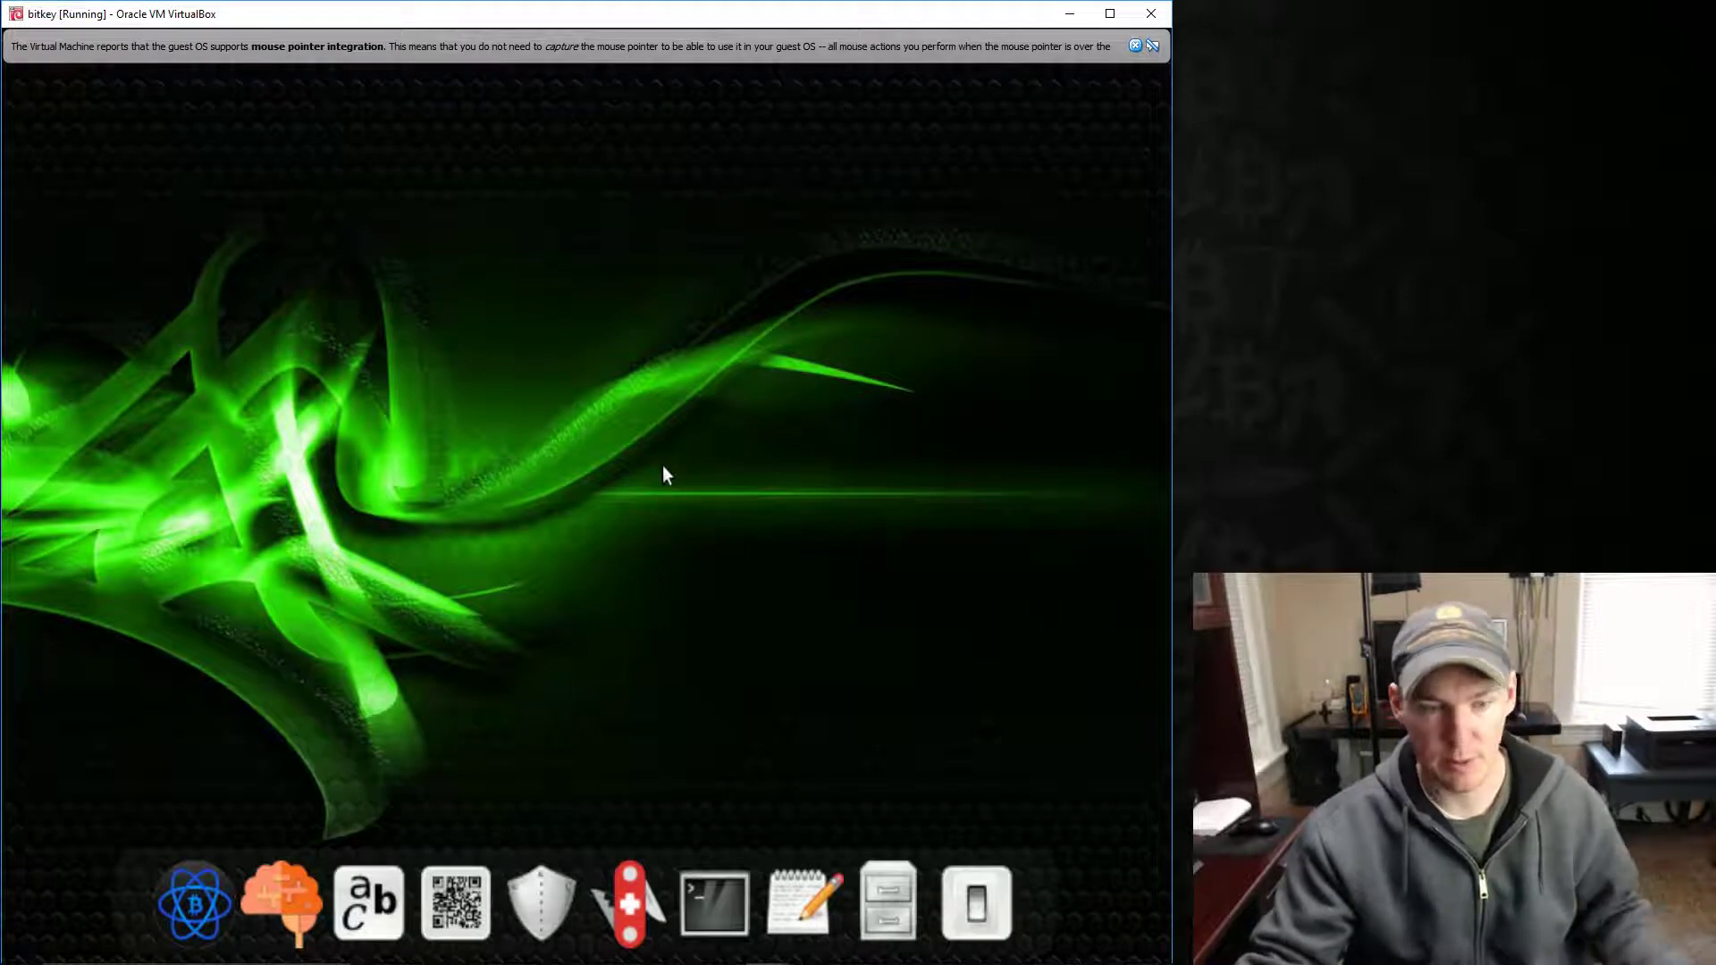
{"action": "left_click", "coordinate": [882, 876]}
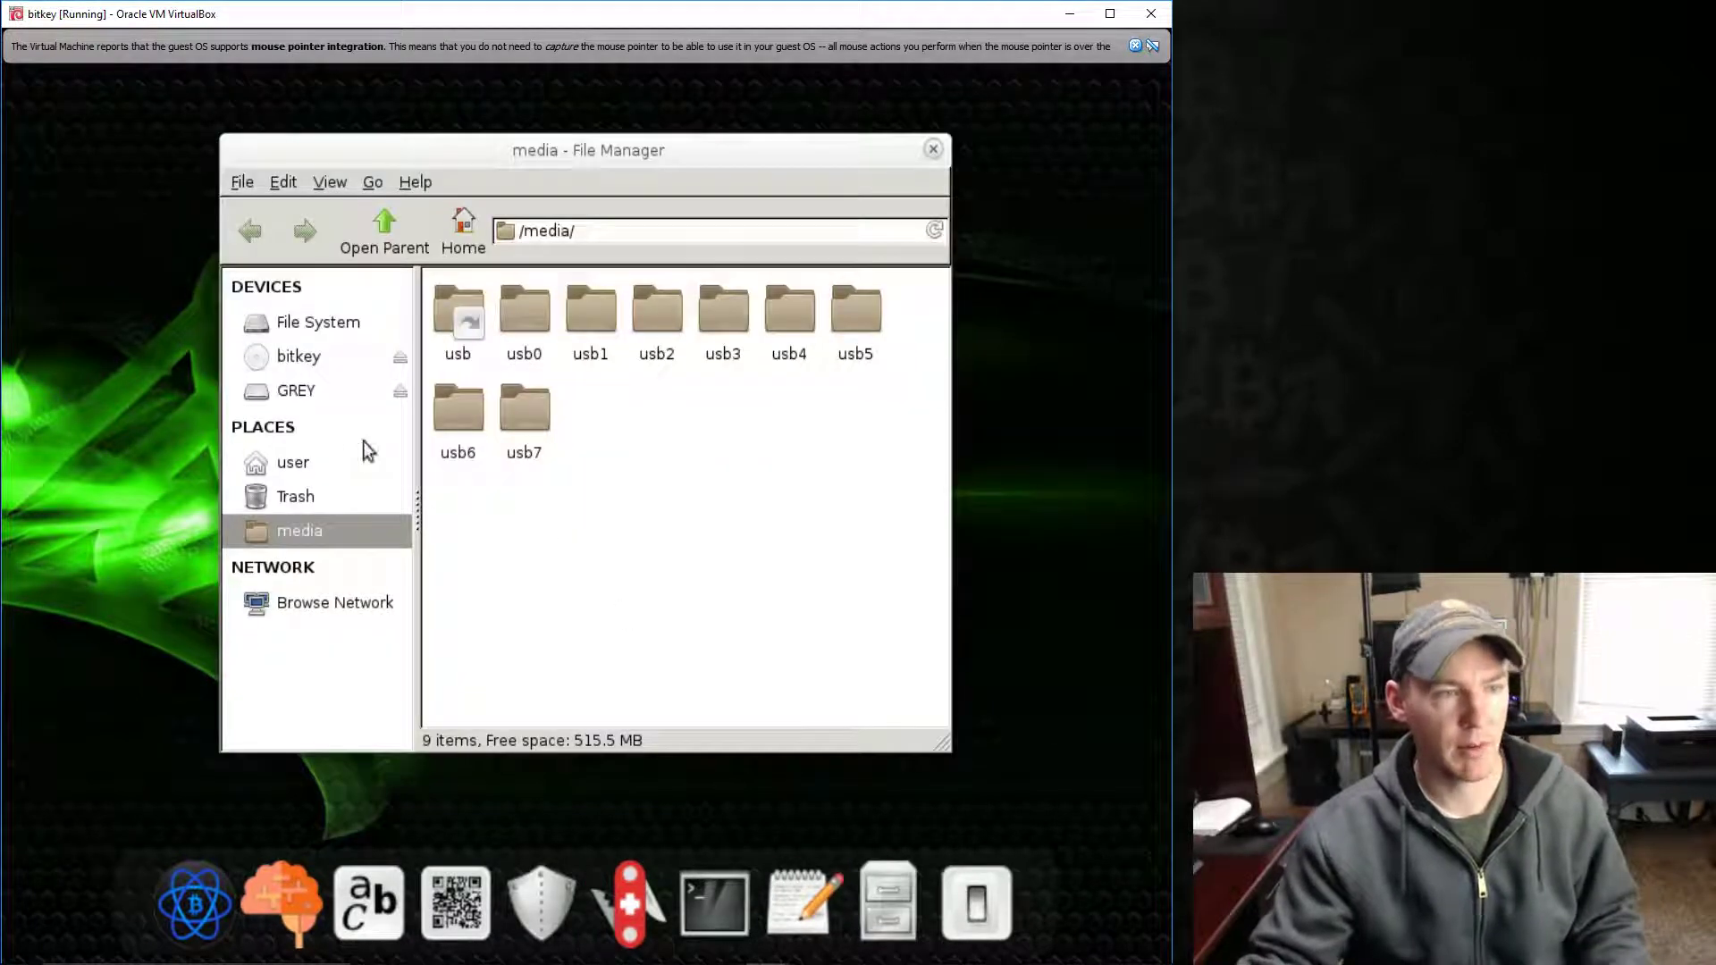
{"action": "left_click", "coordinate": [297, 393]}
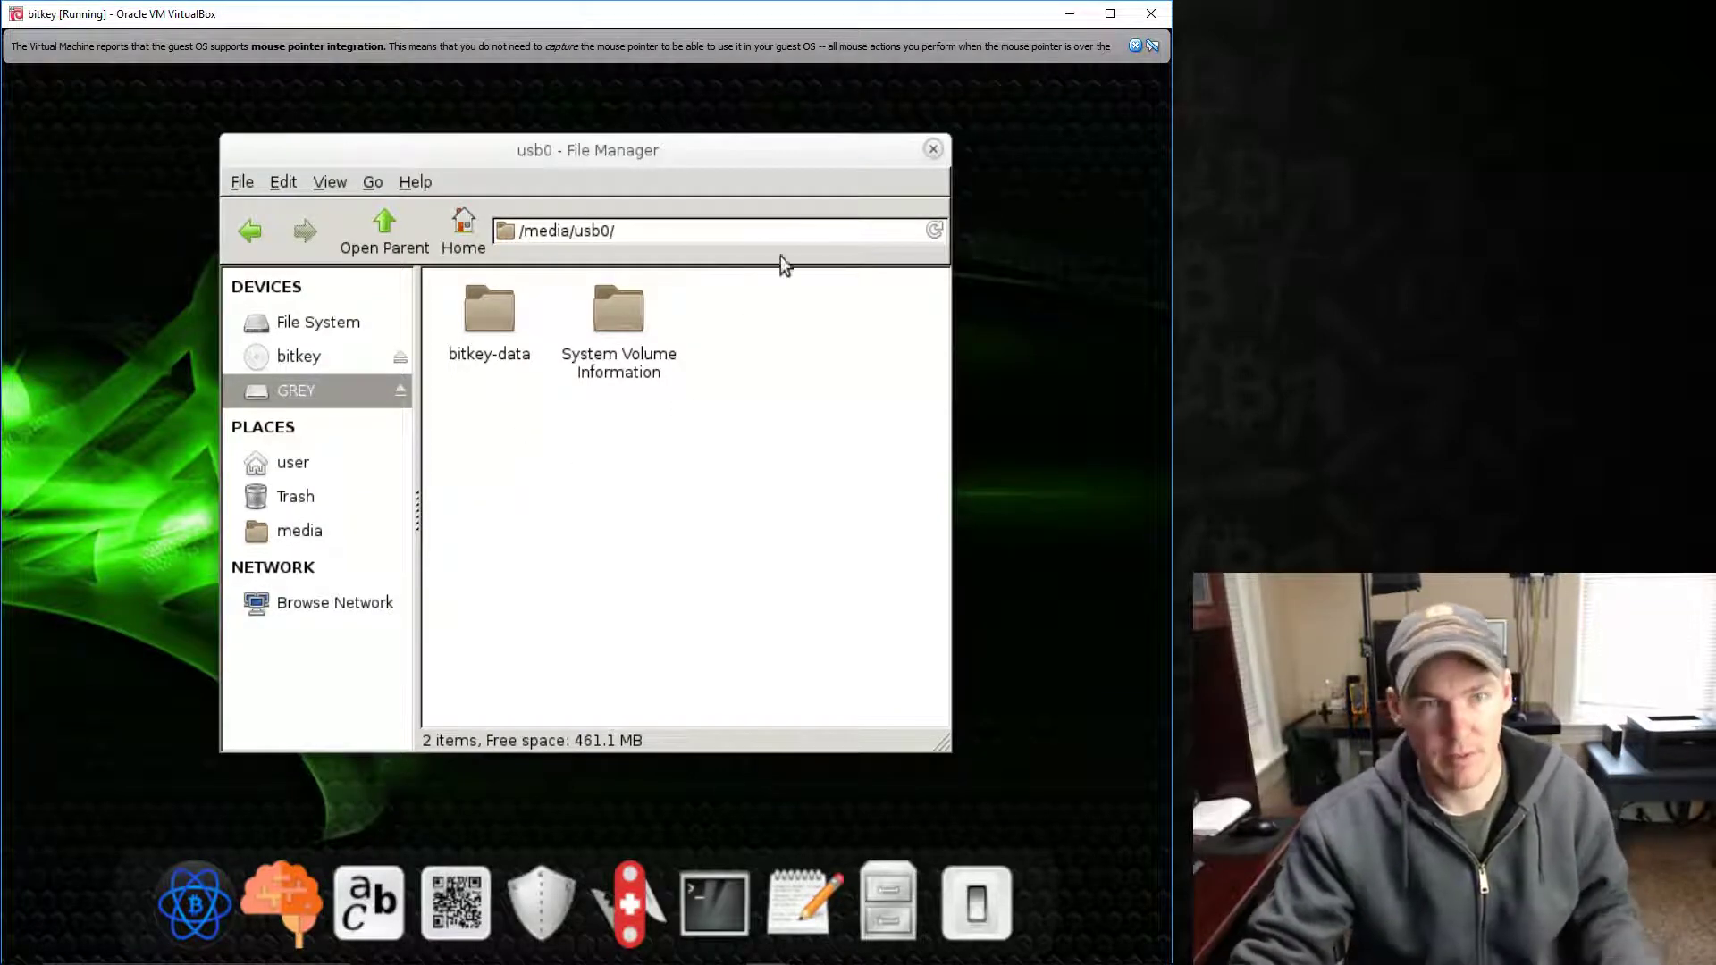
{"action": "left_click", "coordinate": [934, 150]}
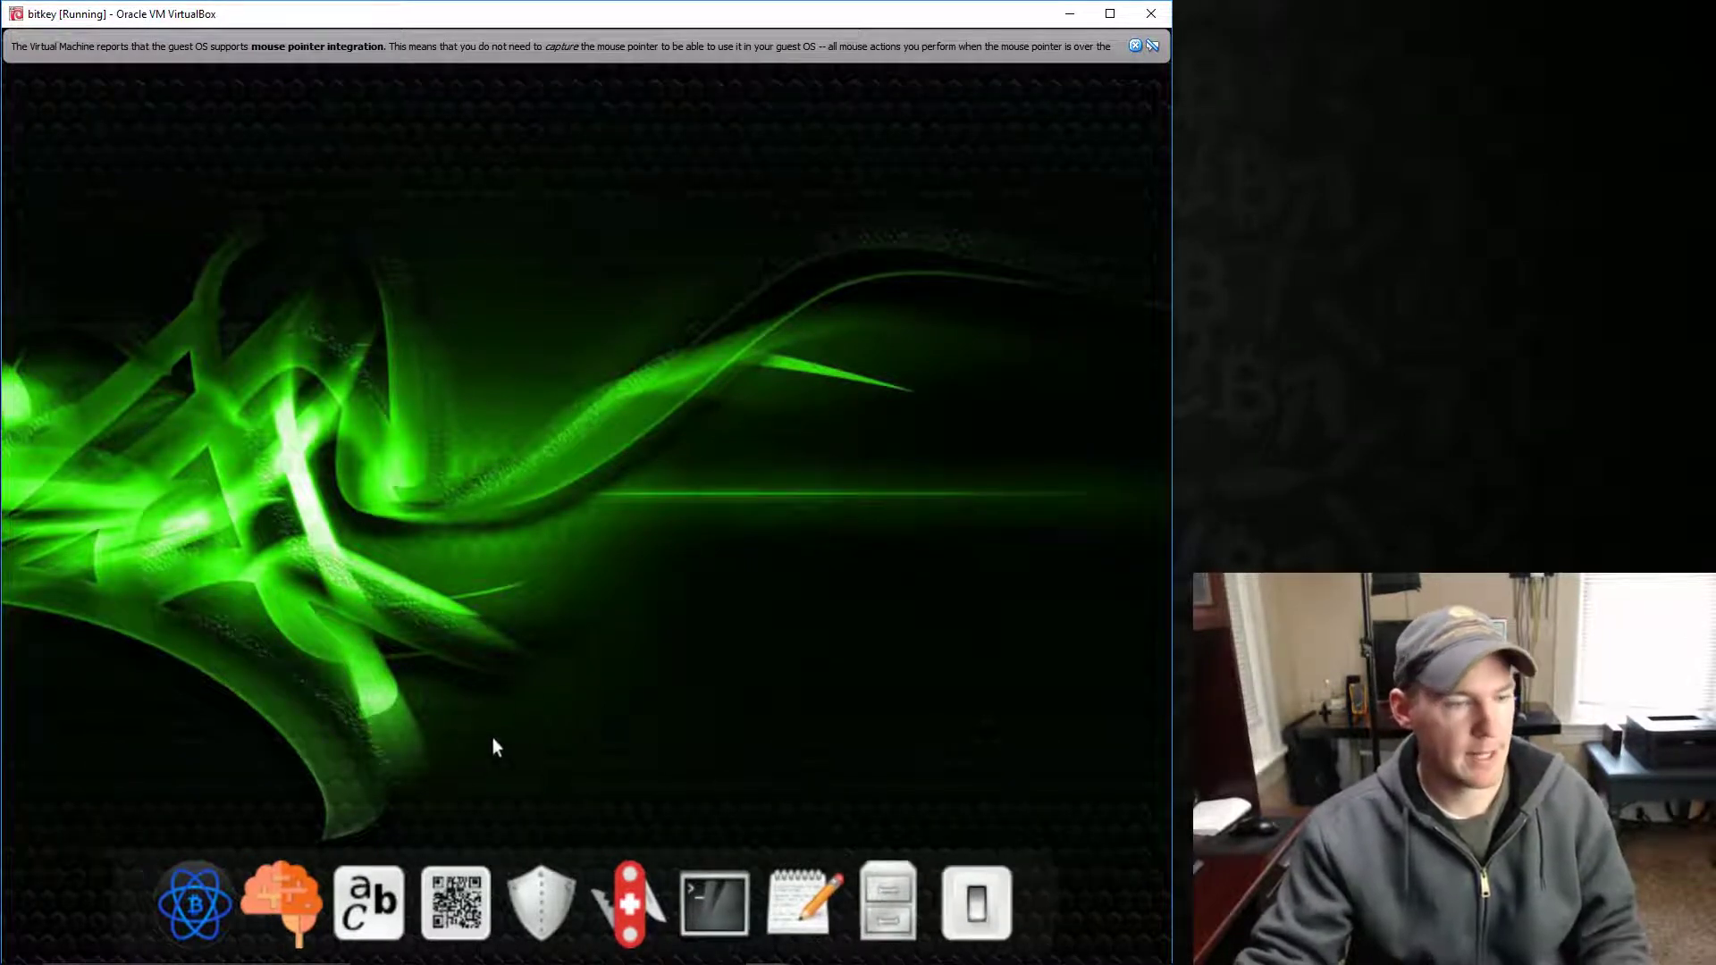
- Launch the cold-offline Electrum wallet from the dock
{"action": "left_click", "coordinate": [211, 874]}
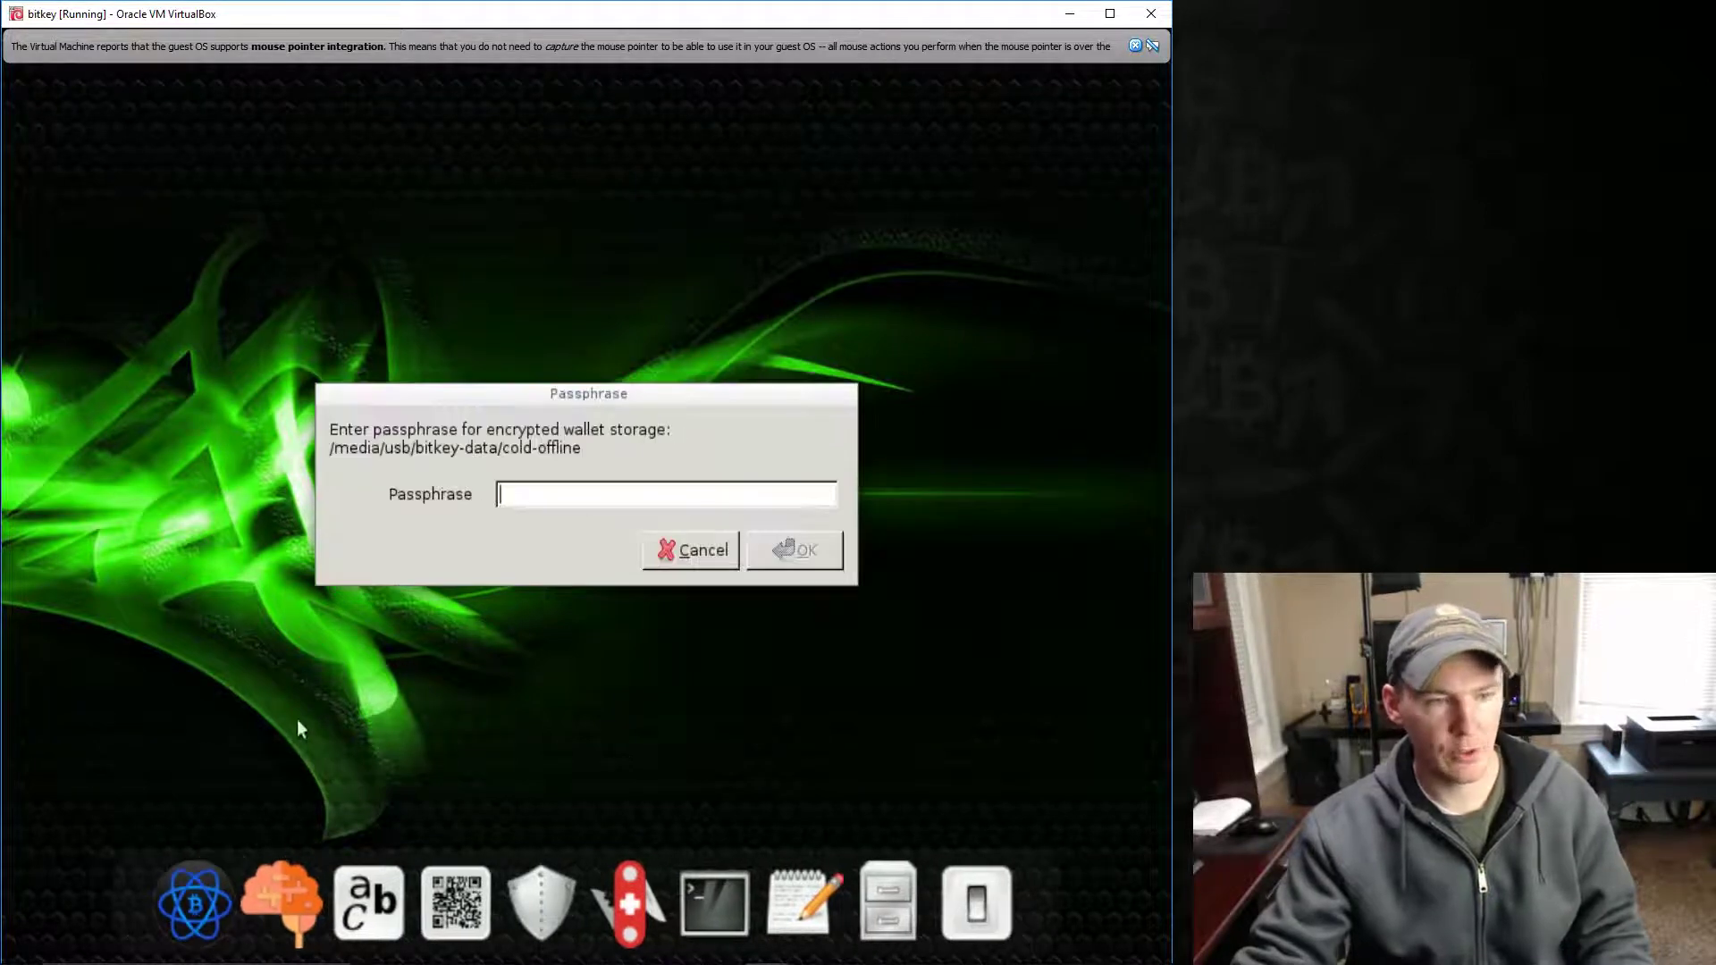
- Enter the storage passphrase, re-entering it correctly after the invalid-passphrase error
{"action": "type", "text": "********"}
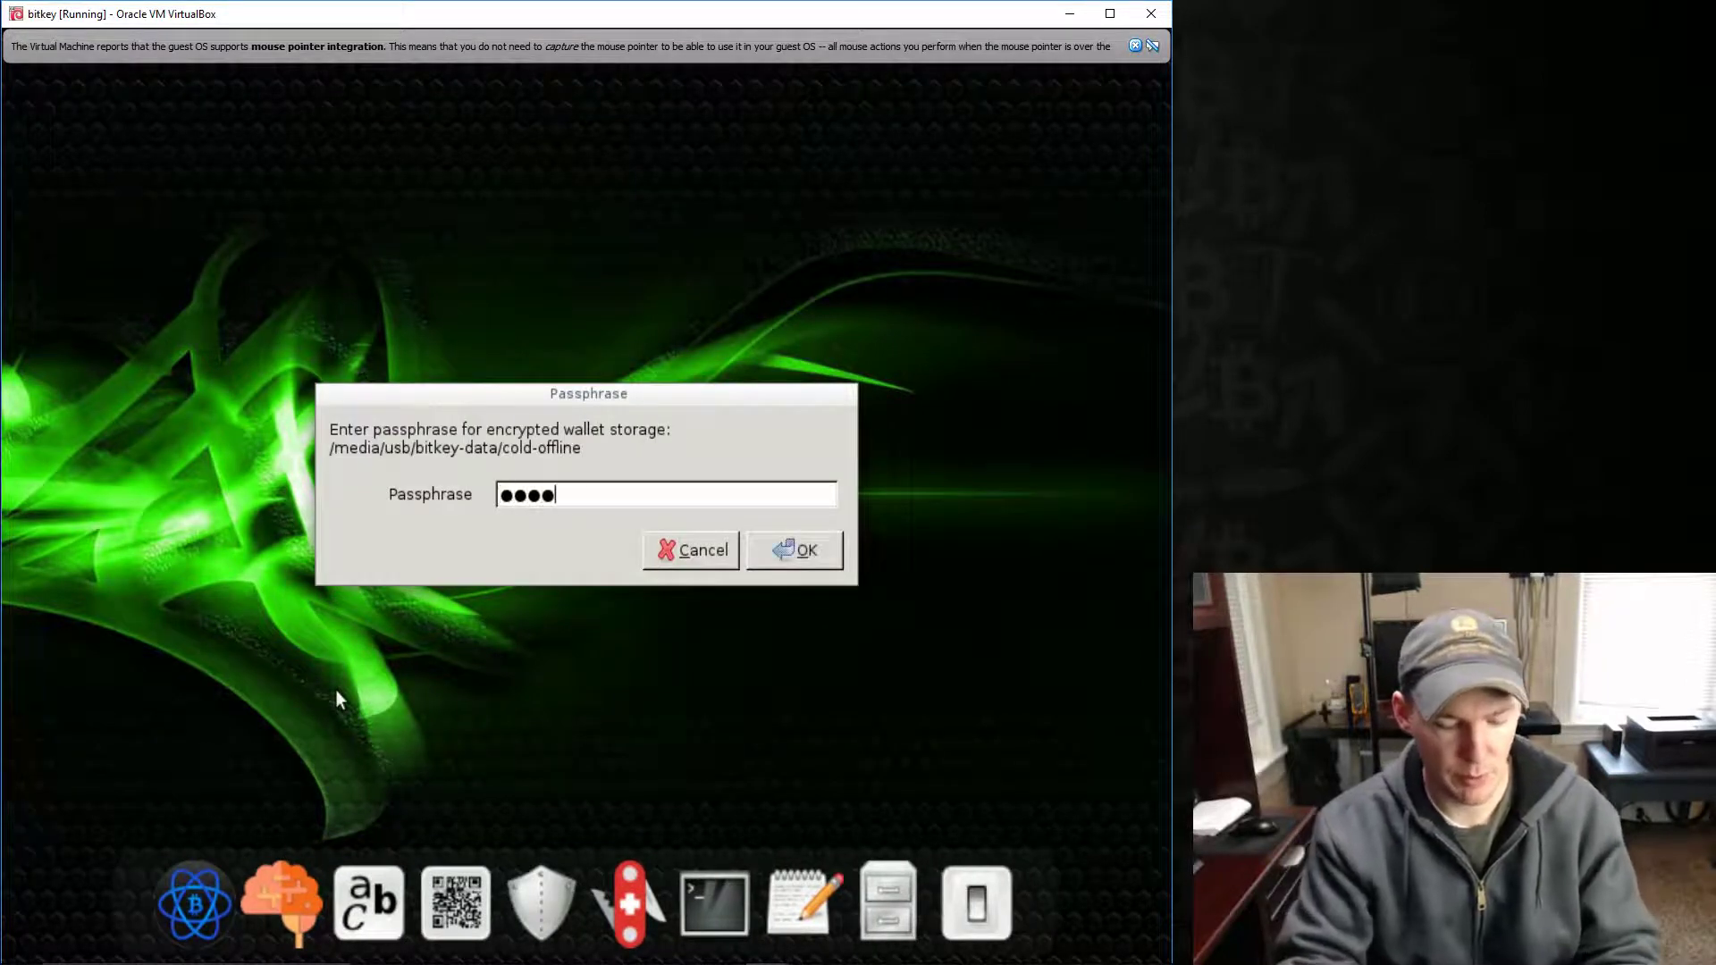
{"action": "left_click", "coordinate": [798, 560]}
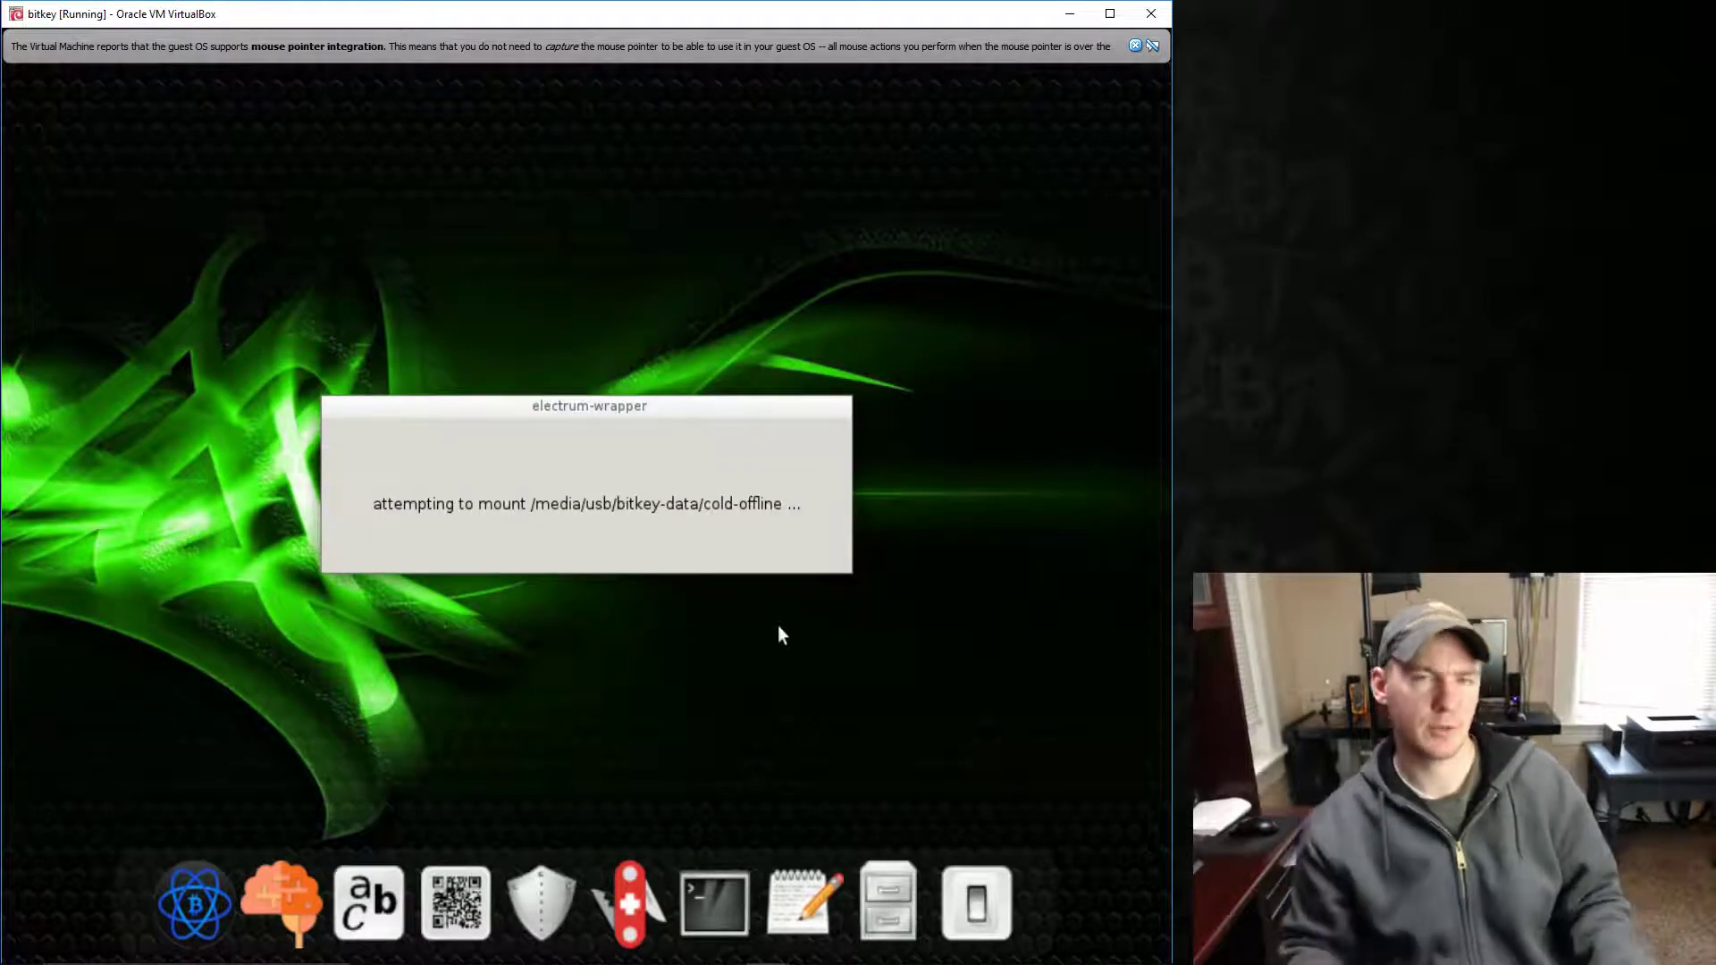
{"action": "type", "text": "***"}
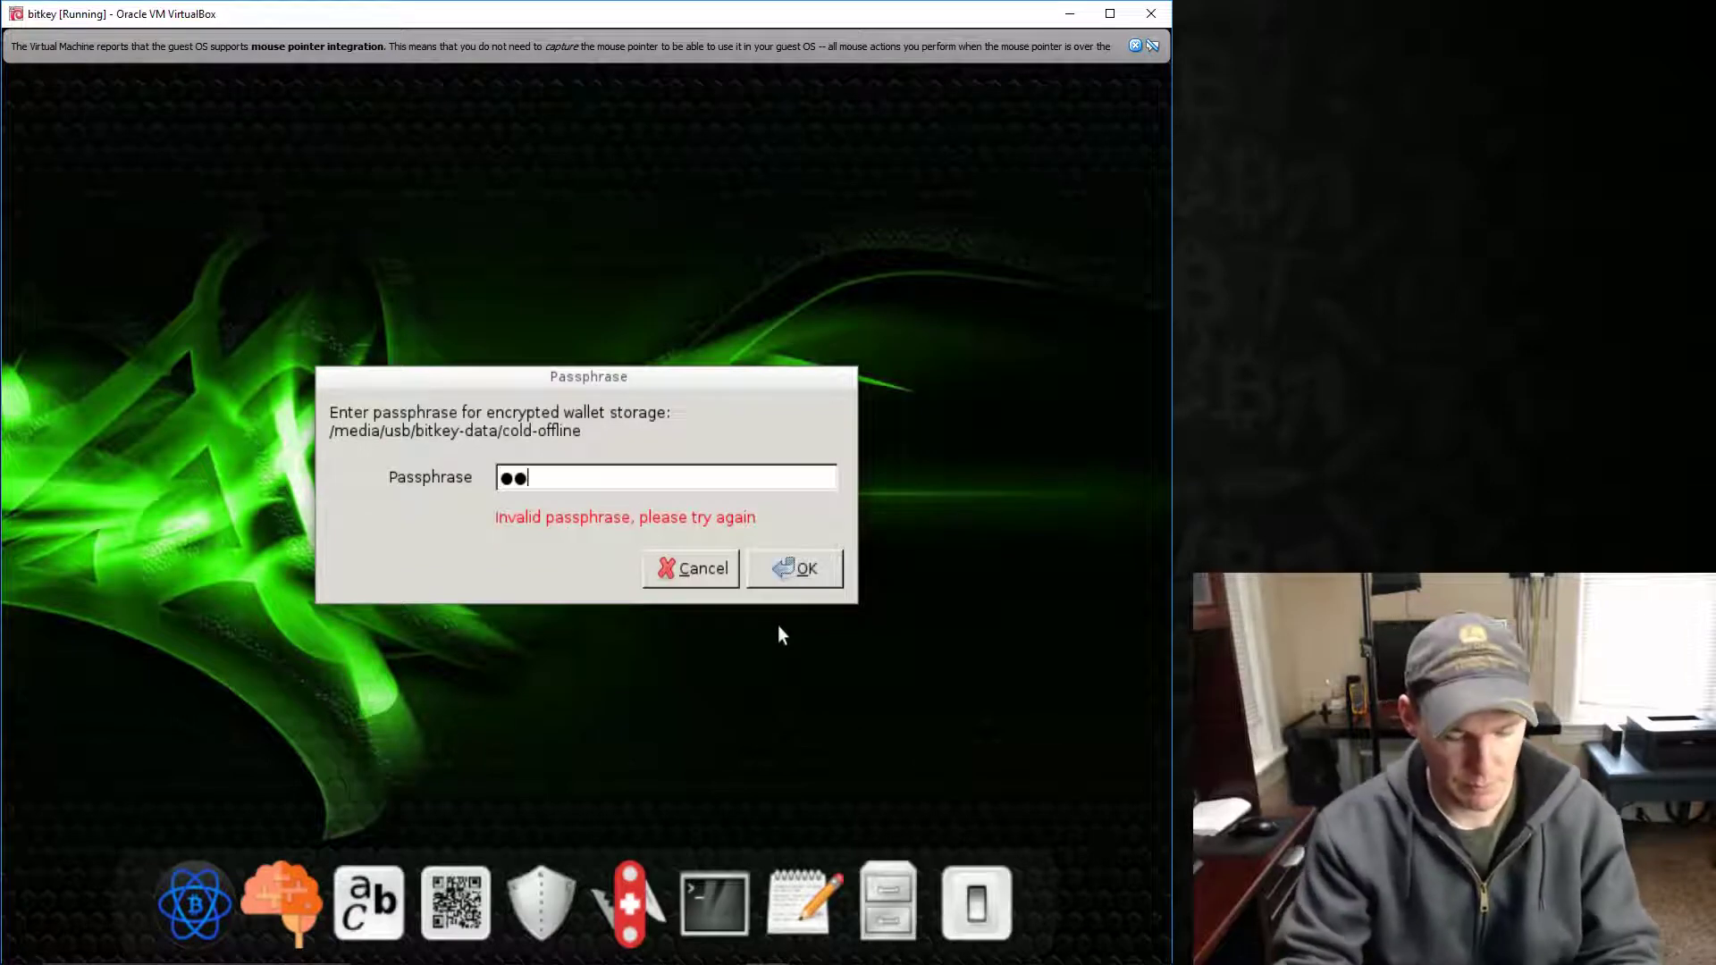
{"action": "key", "text": "BackSpace"}
{"action": "key", "text": "BackSpace"}
{"action": "key", "text": "BackSpace"}
{"action": "type", "text": "*************"}
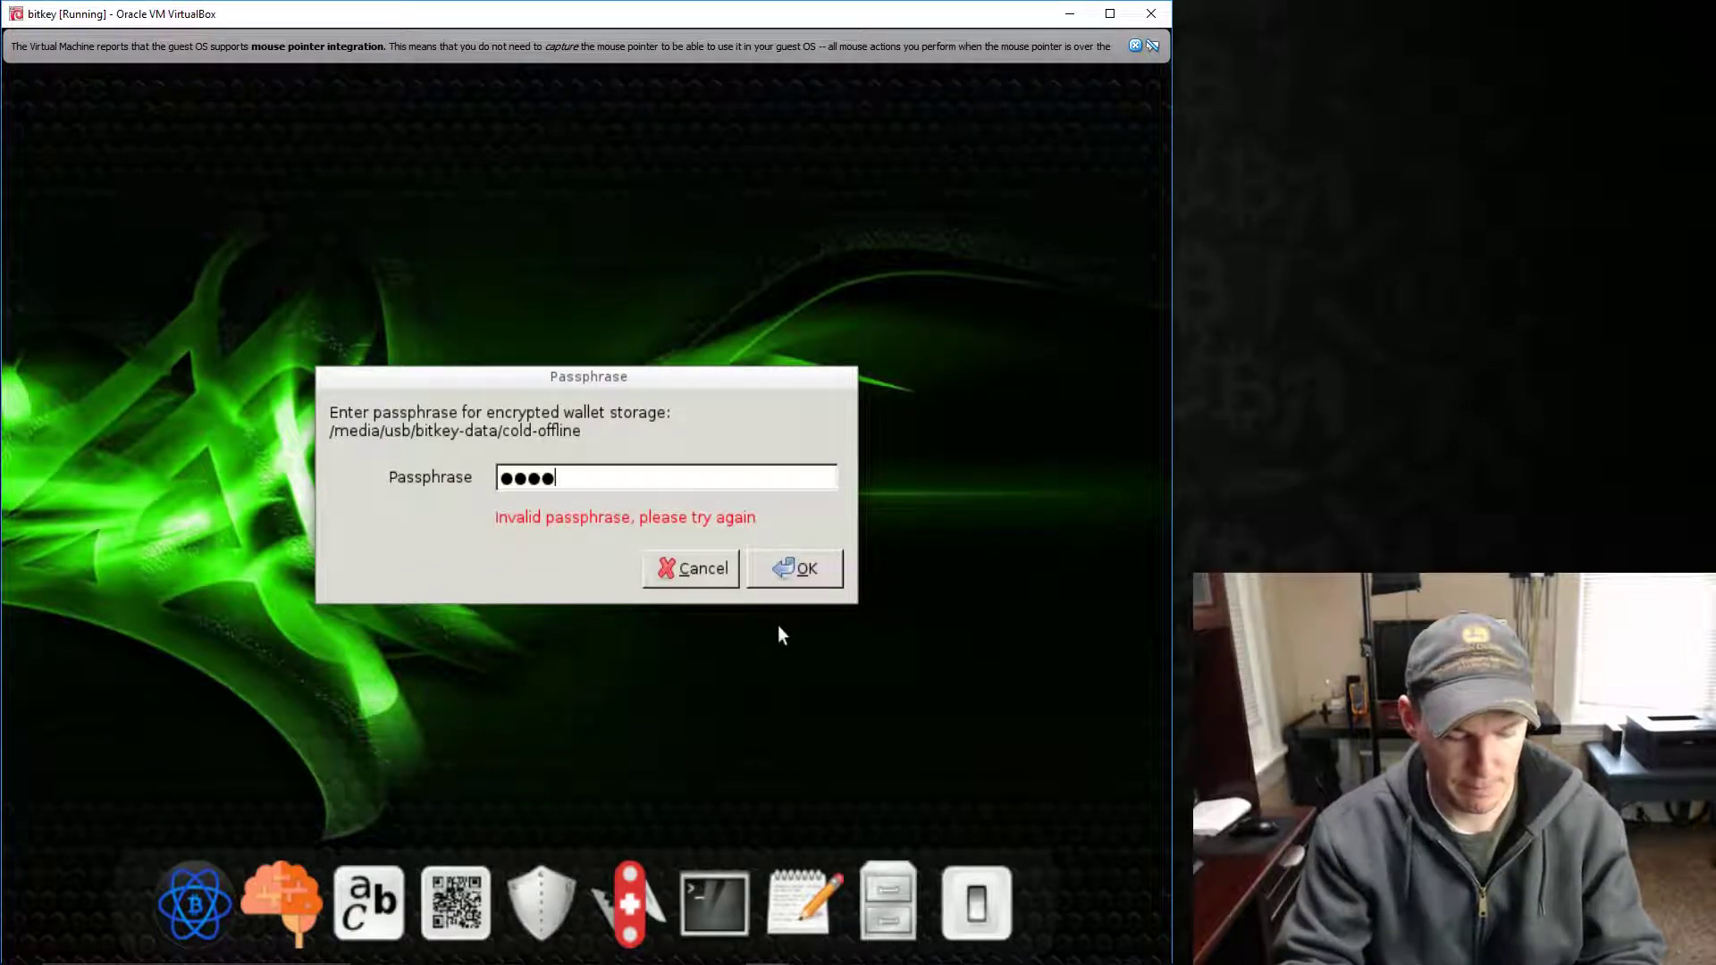
{"action": "key", "text": "Return"}
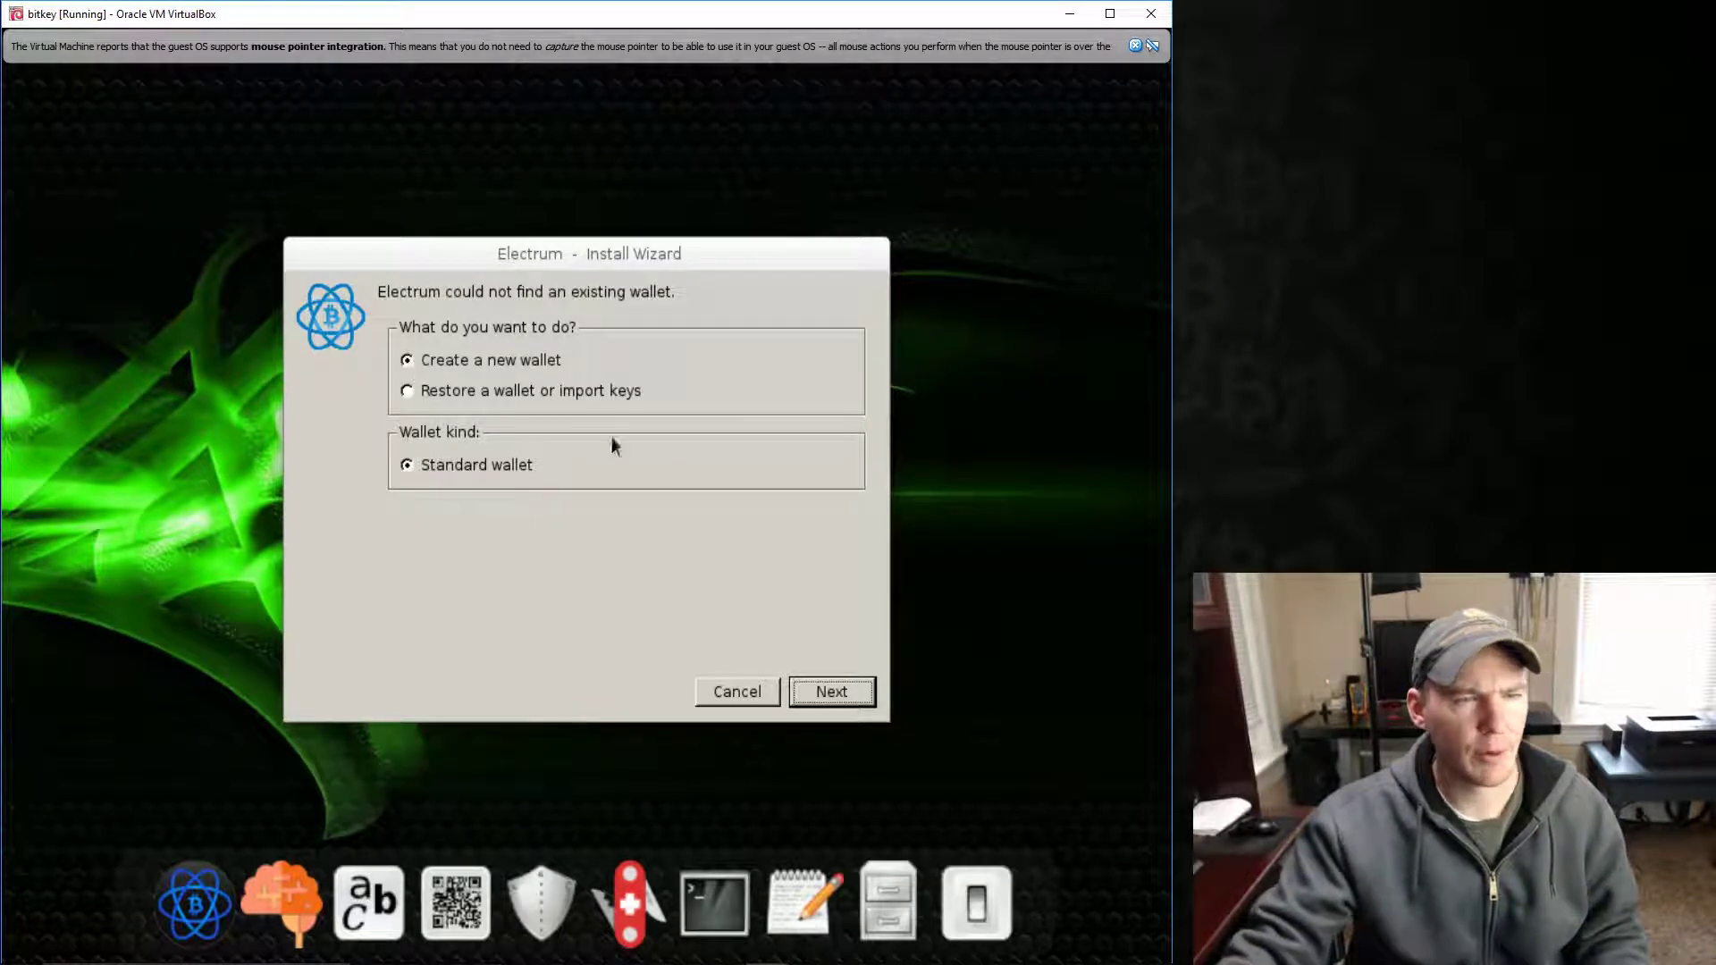
- Create a new standard wallet and copy its 13-word seed
{"action": "left_click", "coordinate": [832, 692]}
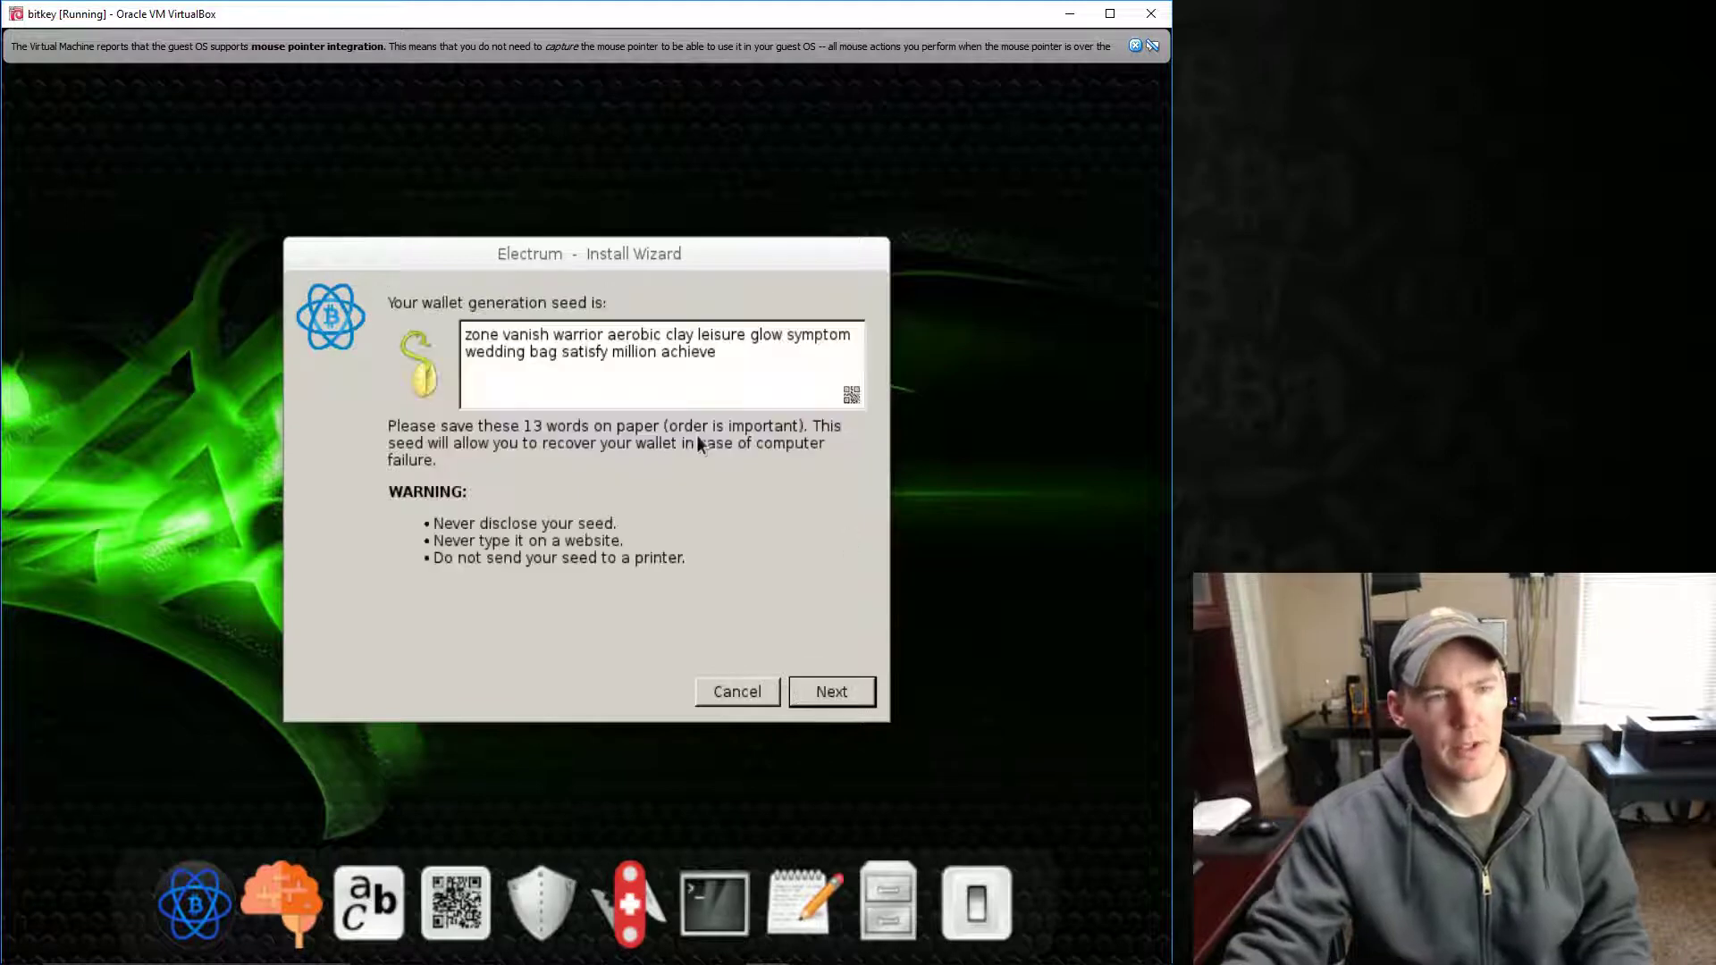
{"action": "left_click_drag", "start_coordinate": [719, 353], "coordinate": [465, 333]}
{"action": "right_click", "coordinate": [494, 340]}
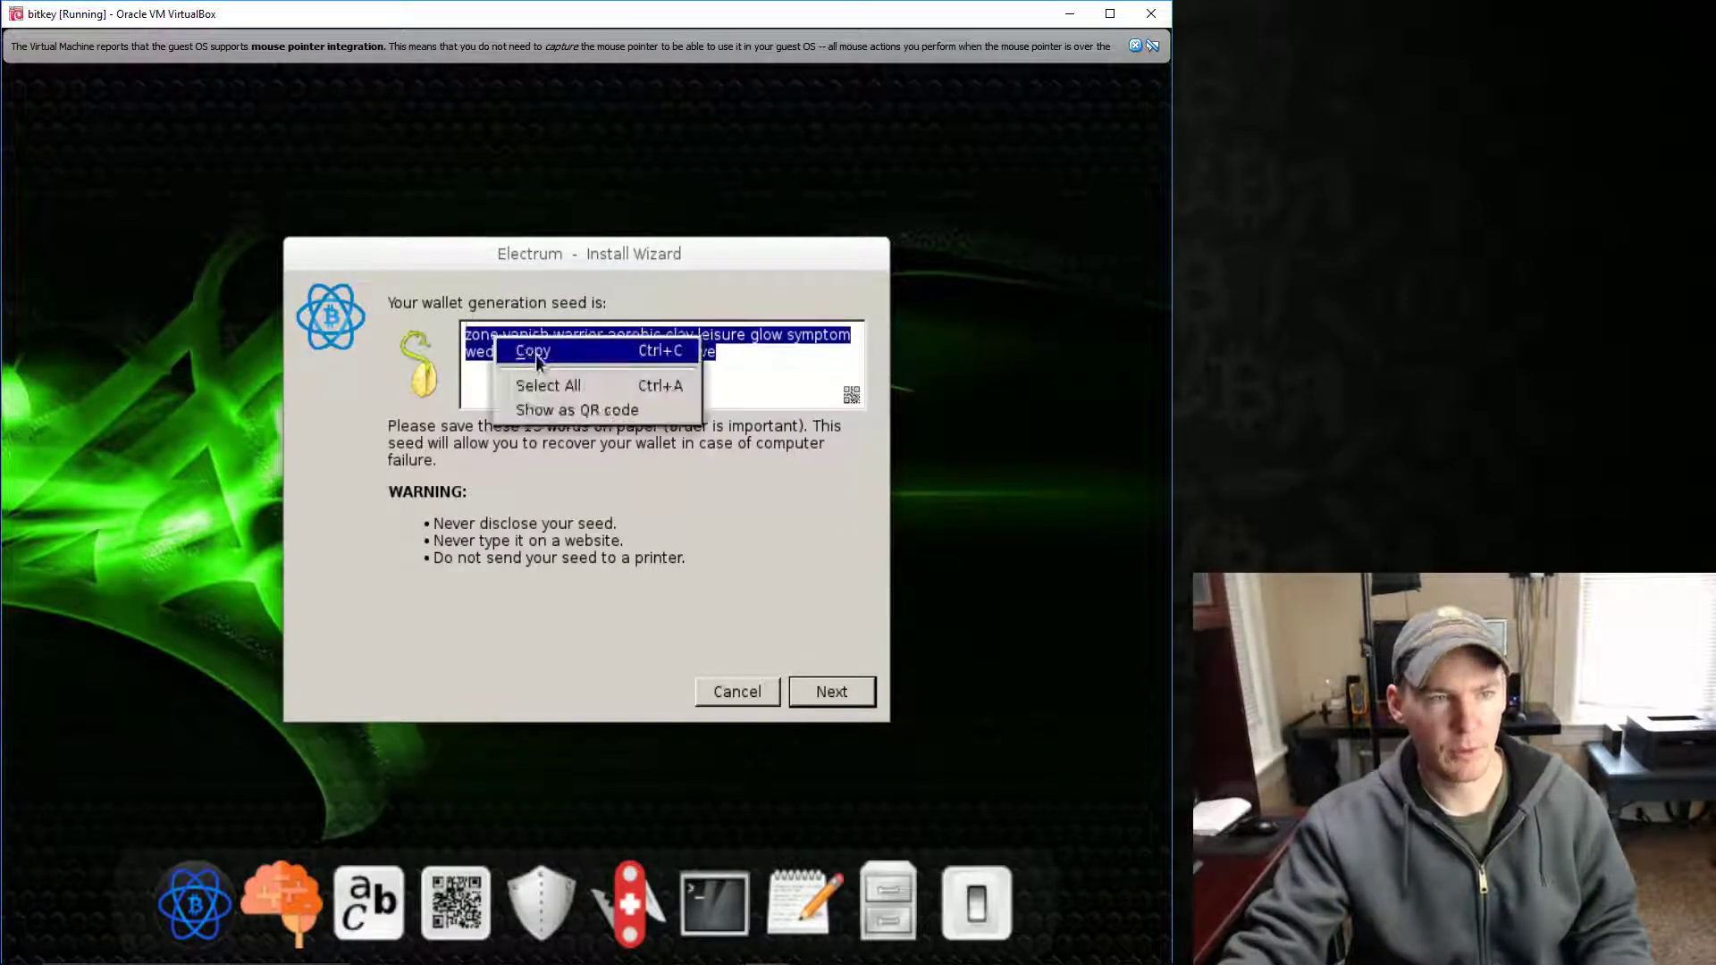
{"action": "left_click", "coordinate": [534, 352]}
- Paste the seed phrase into a new GVIM document
{"action": "left_click", "coordinate": [796, 883]}
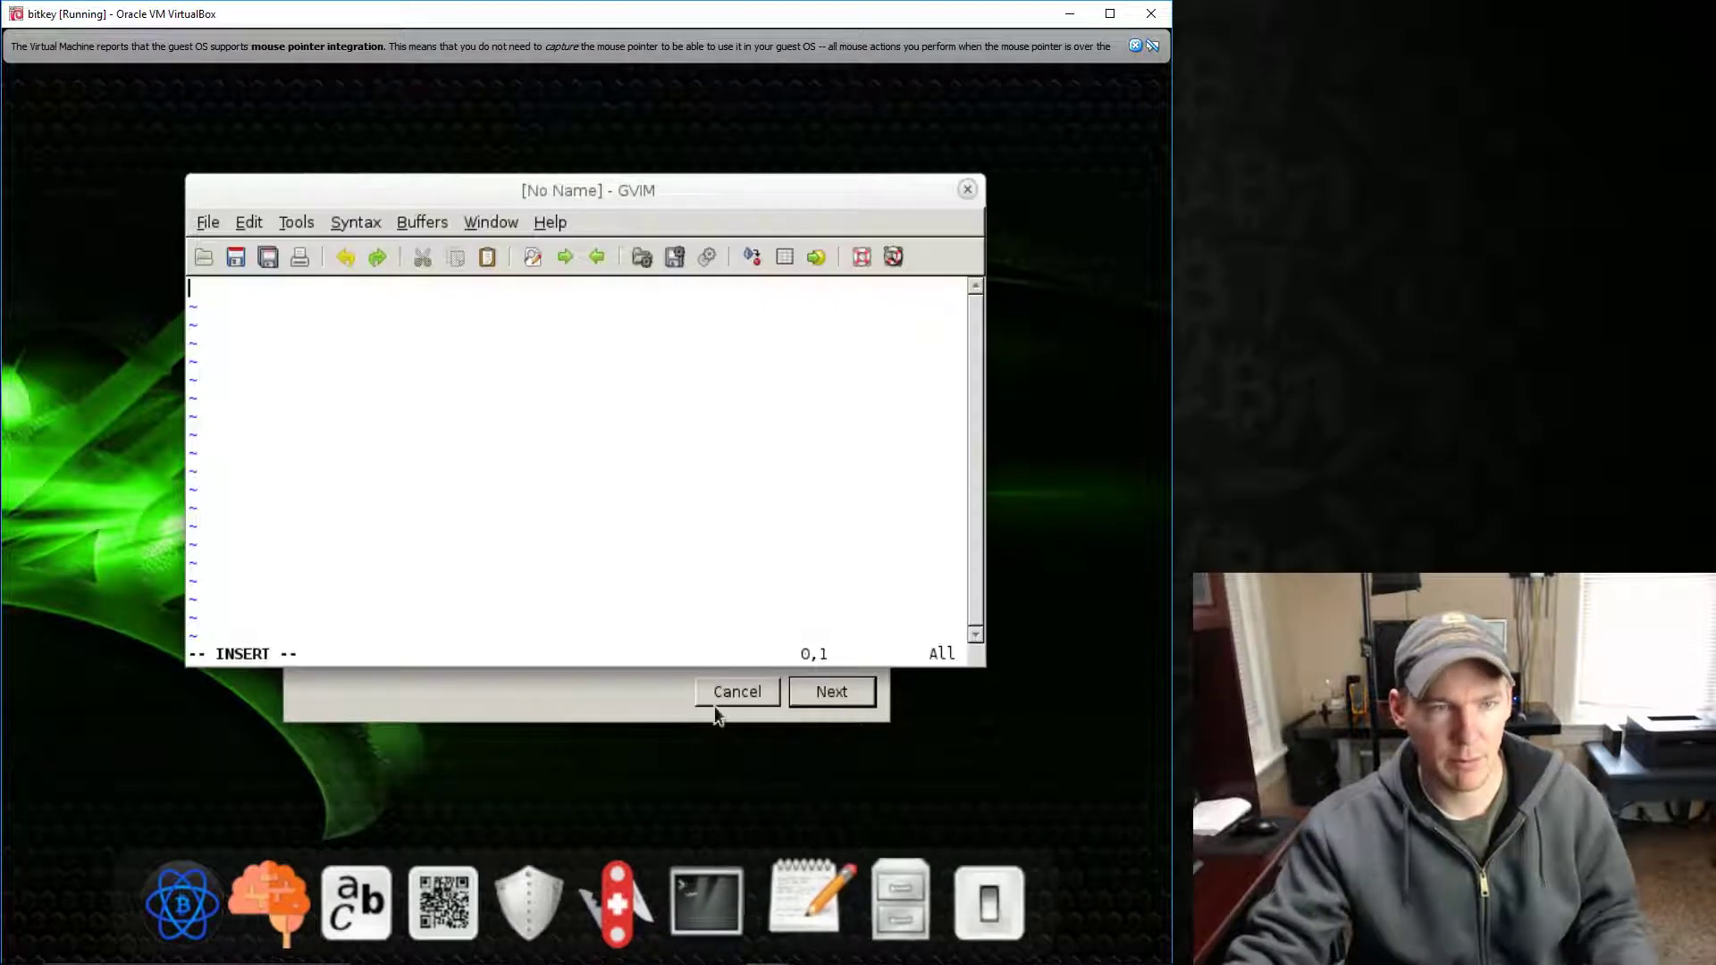
{"action": "right_click", "coordinate": [556, 439]}
{"action": "left_click", "coordinate": [592, 489]}
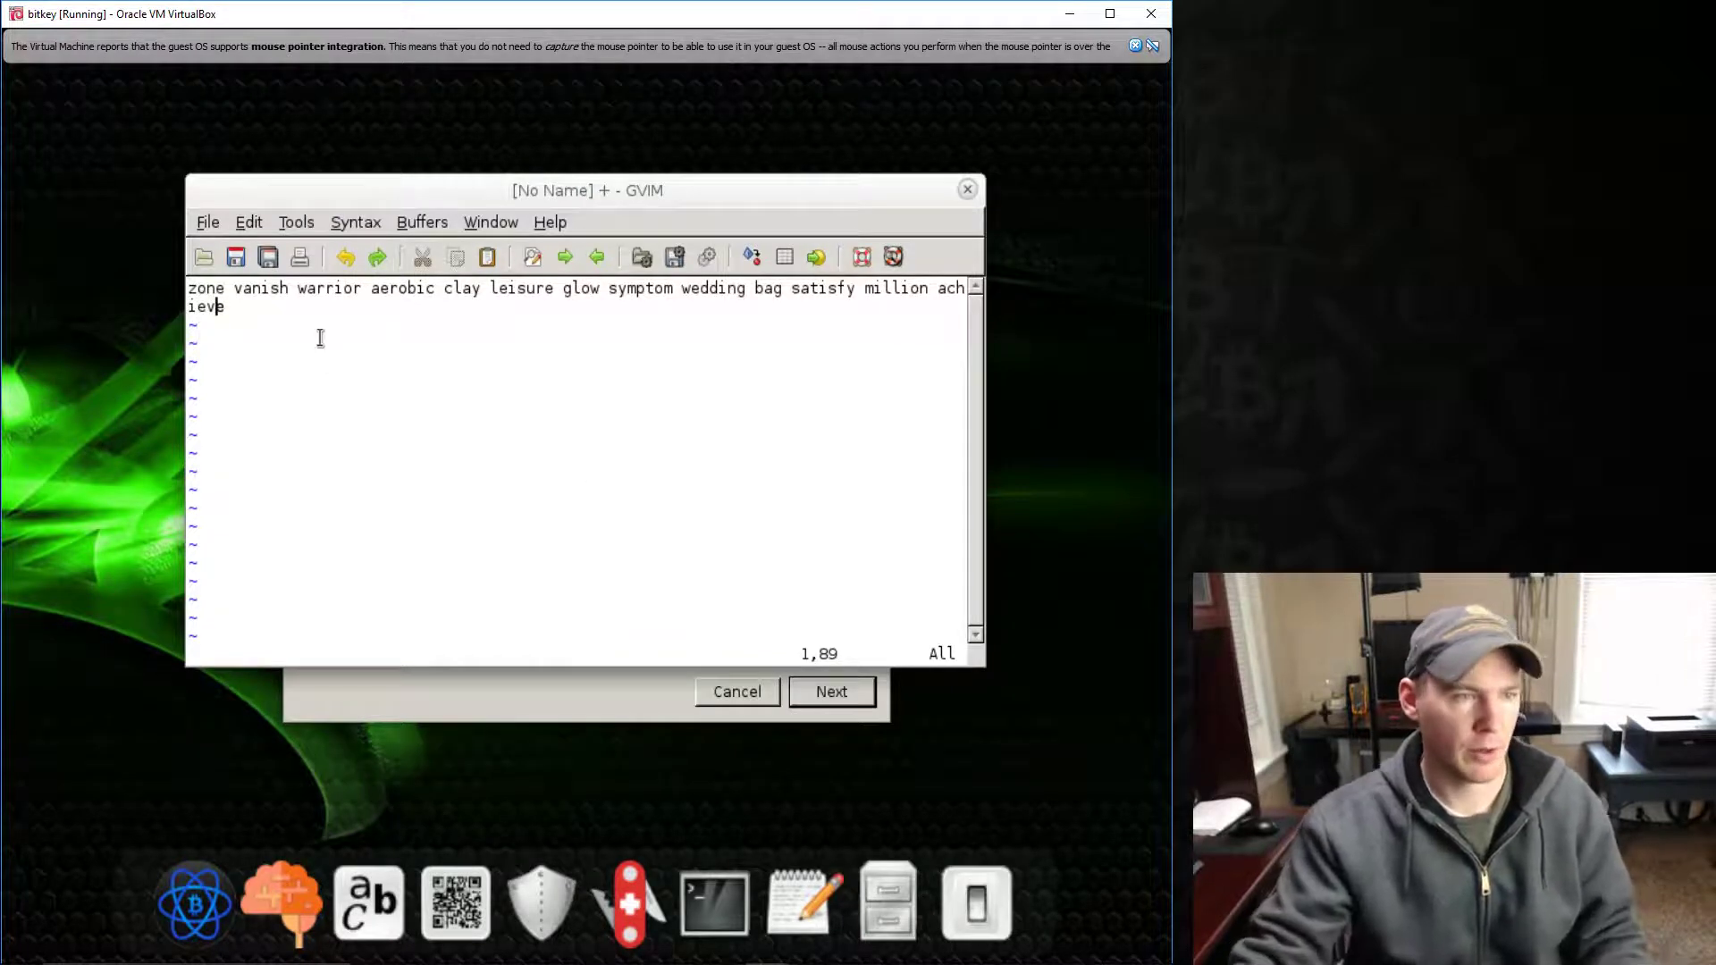
{"action": "key", "text": "a"}
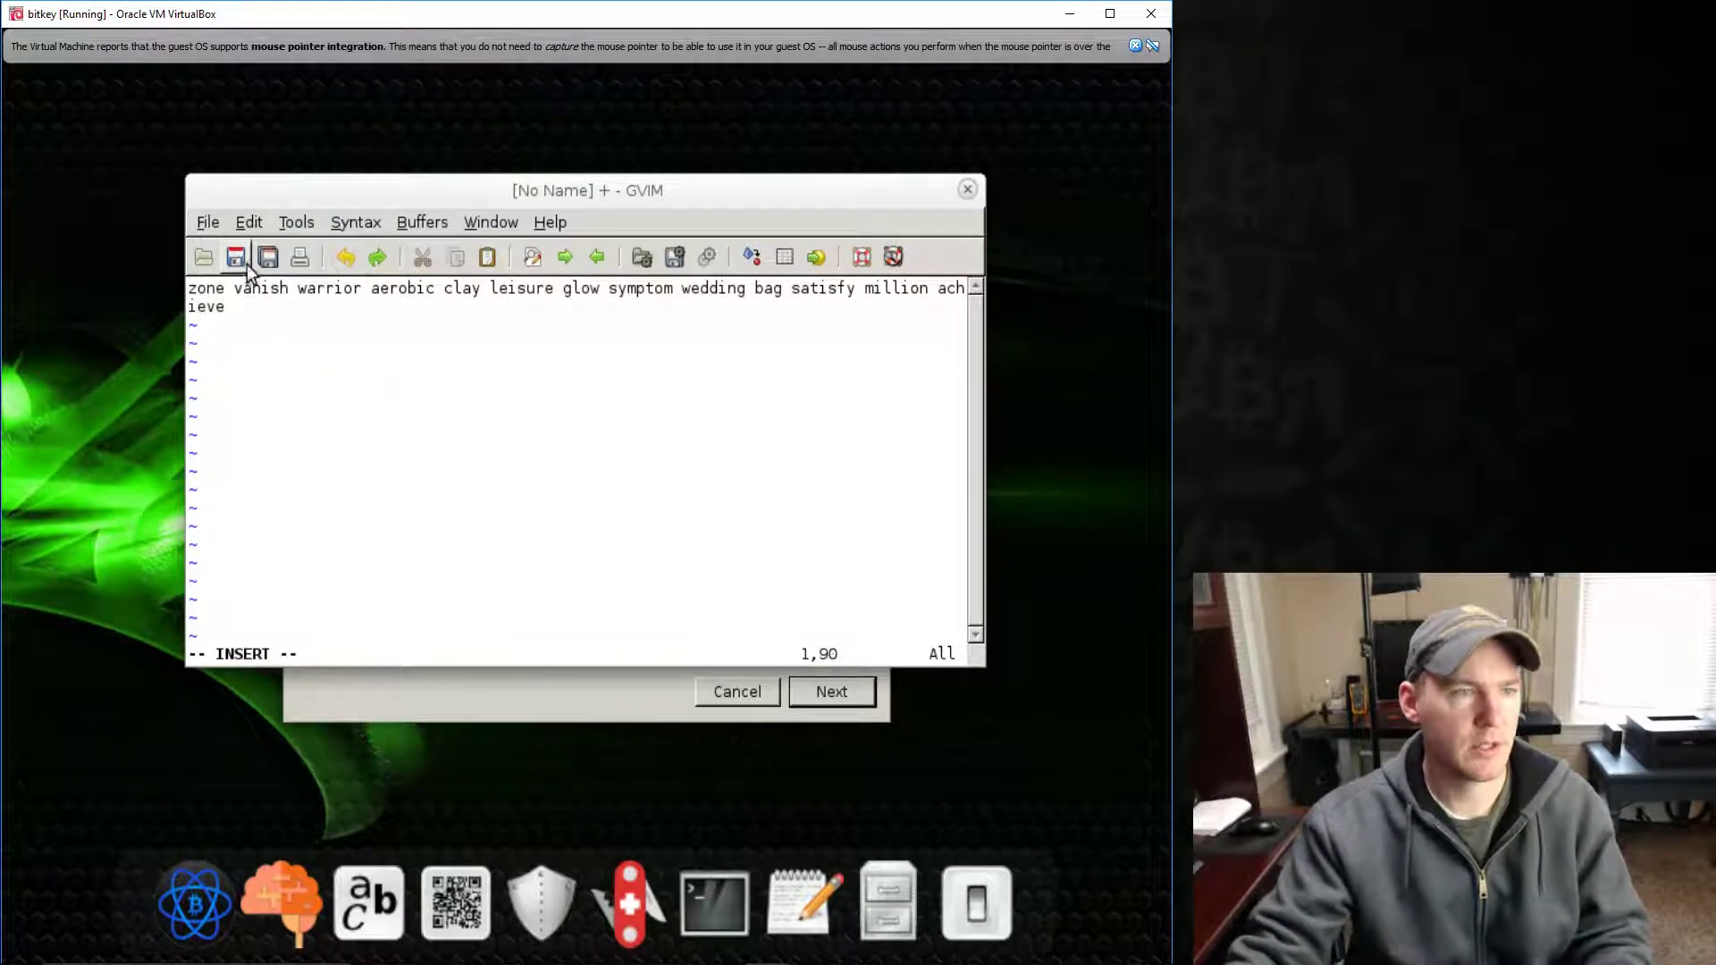
- Save the seed as 'electrum wallet seed' on the GREY USB drive and close GVIM
{"action": "left_click", "coordinate": [238, 258]}
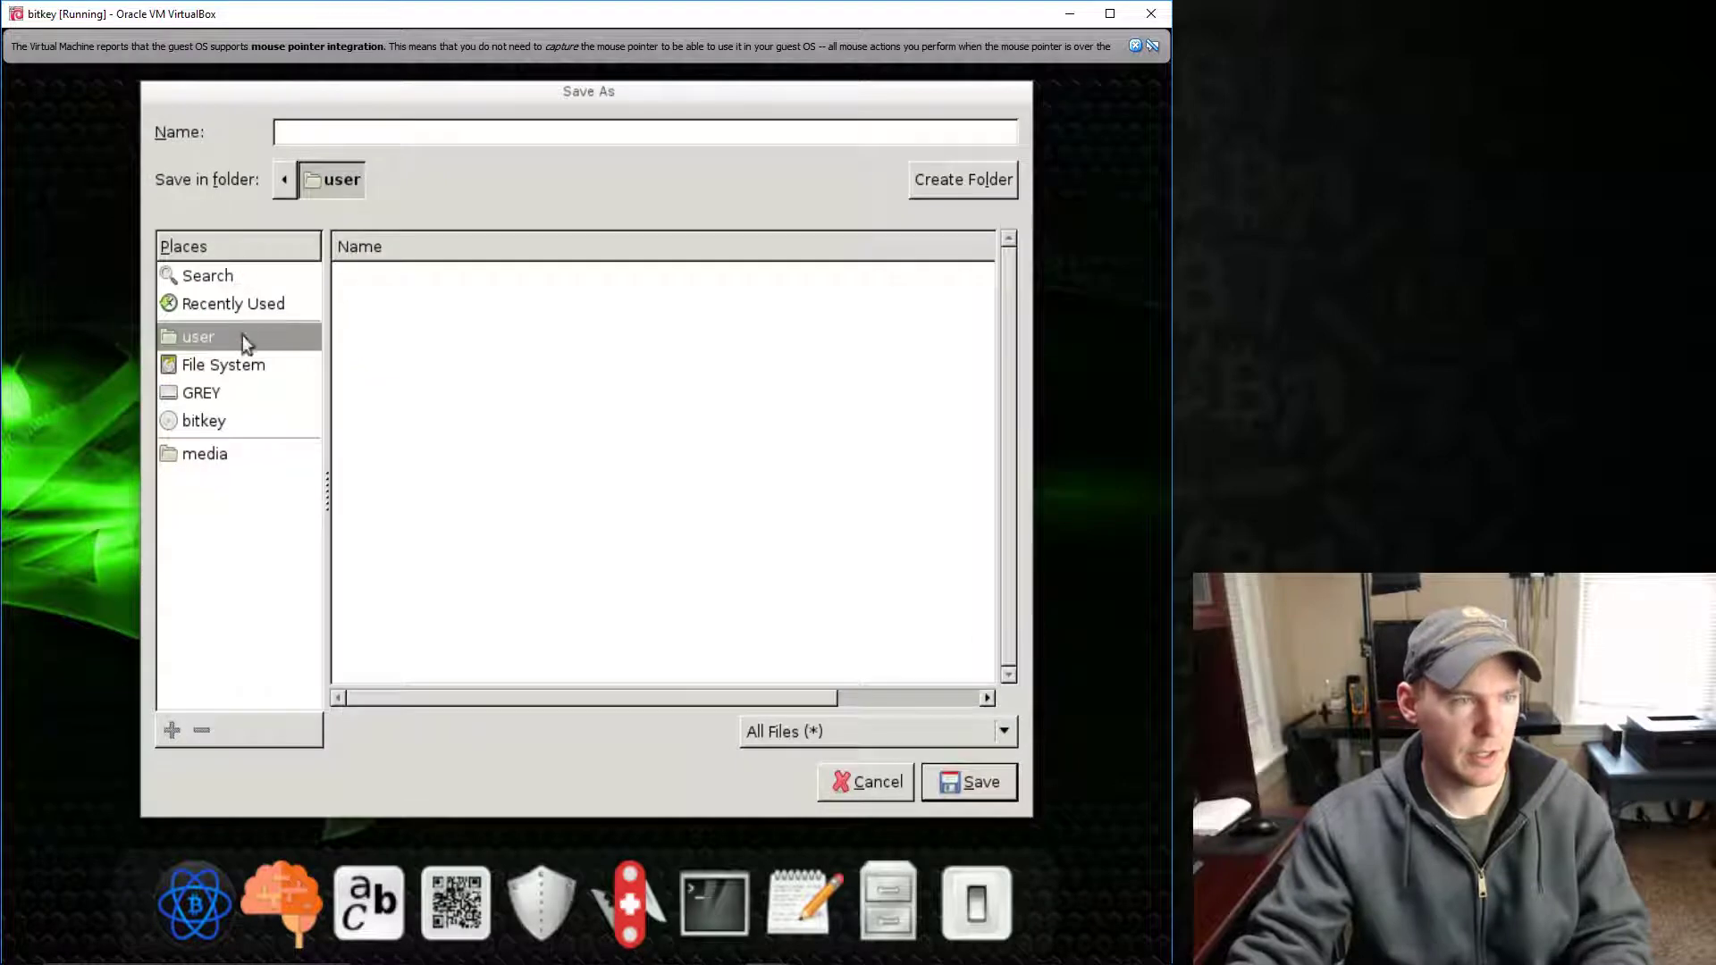
{"action": "left_click", "coordinate": [223, 394]}
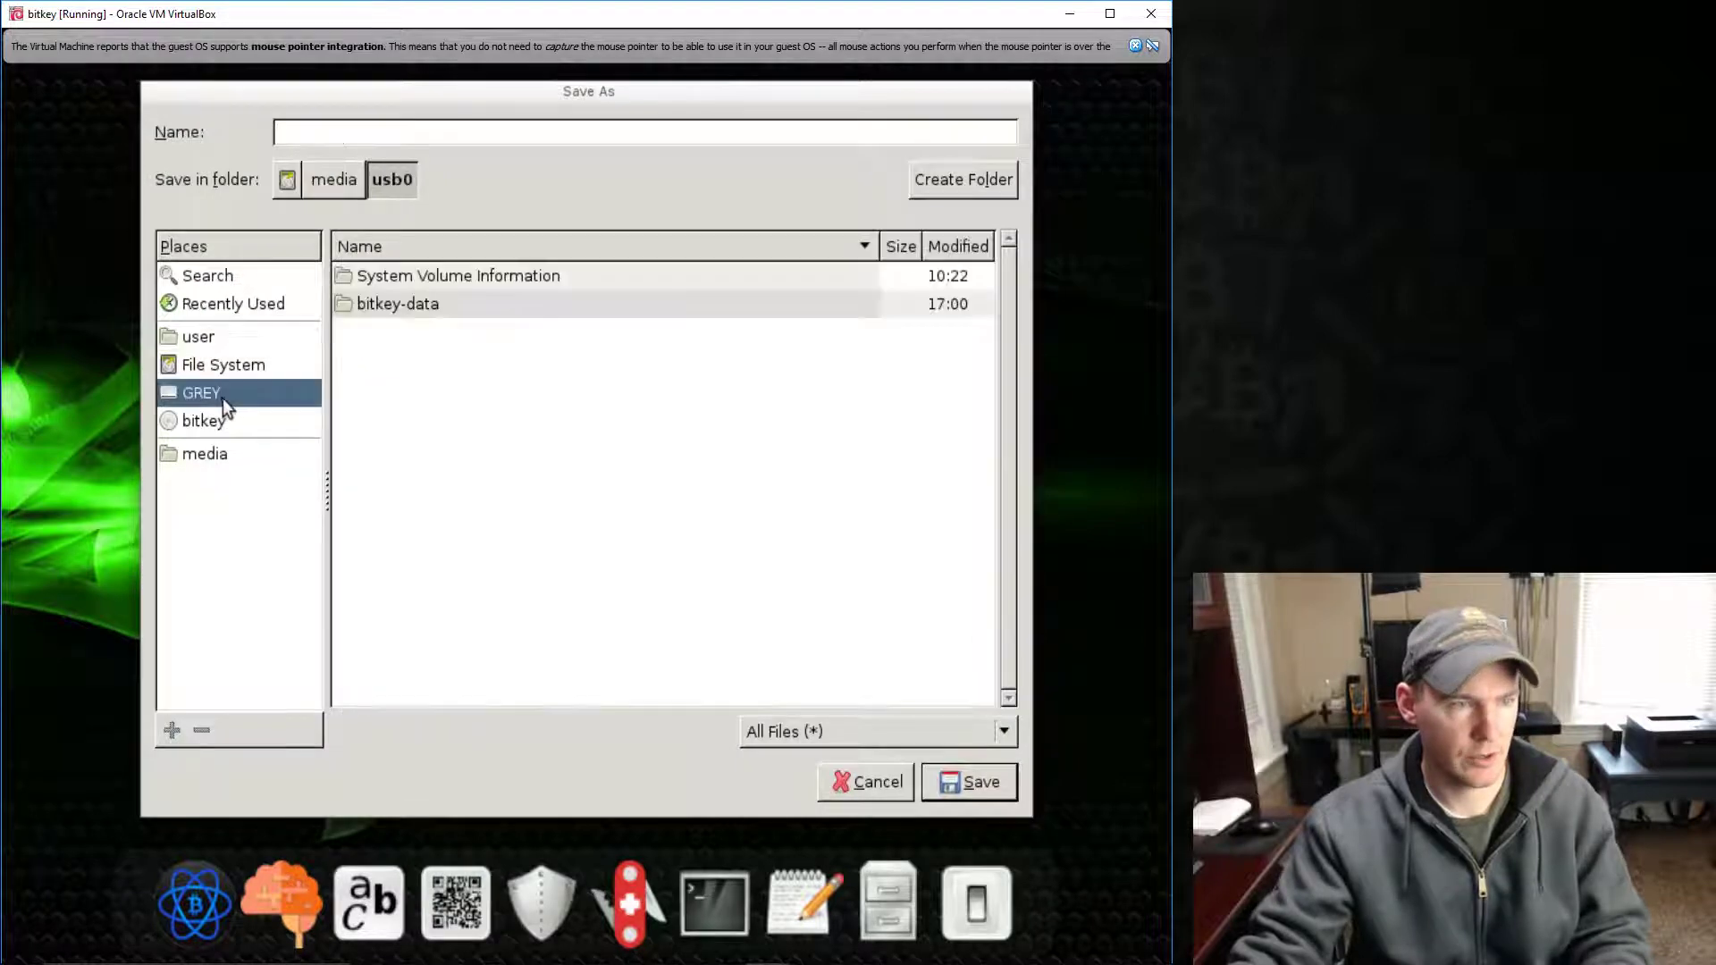
{"action": "left_click", "coordinate": [311, 134]}
{"action": "type", "text": "e"}
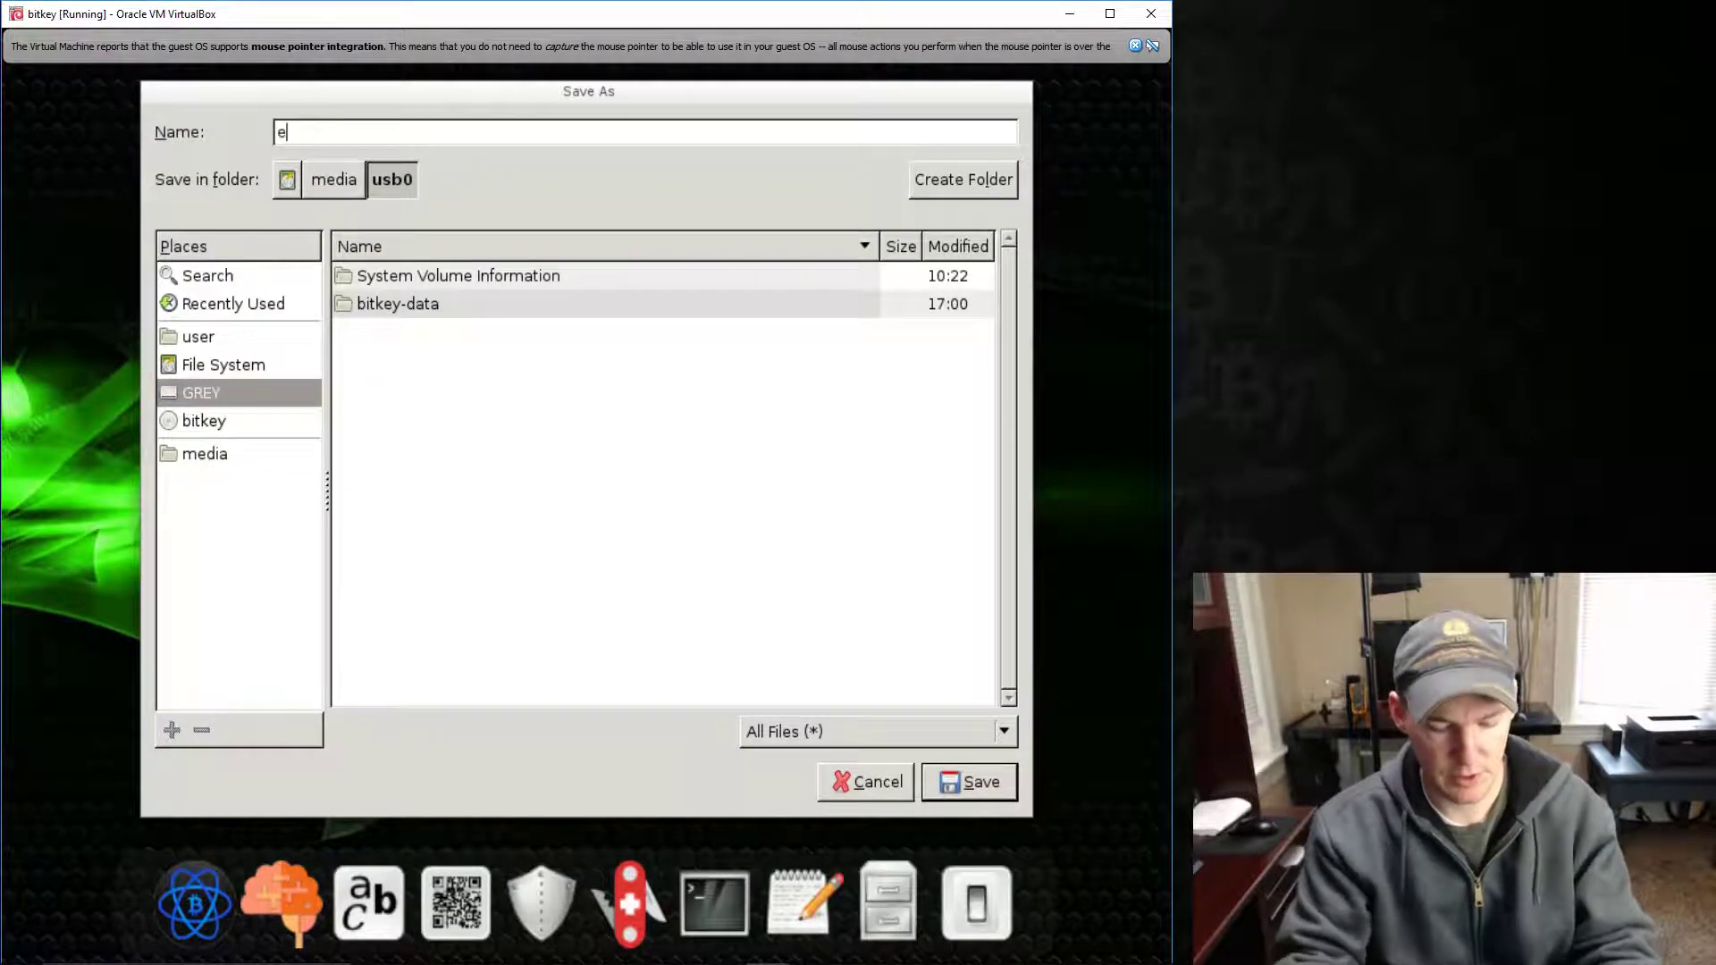
{"action": "type", "text": "lectrum "}
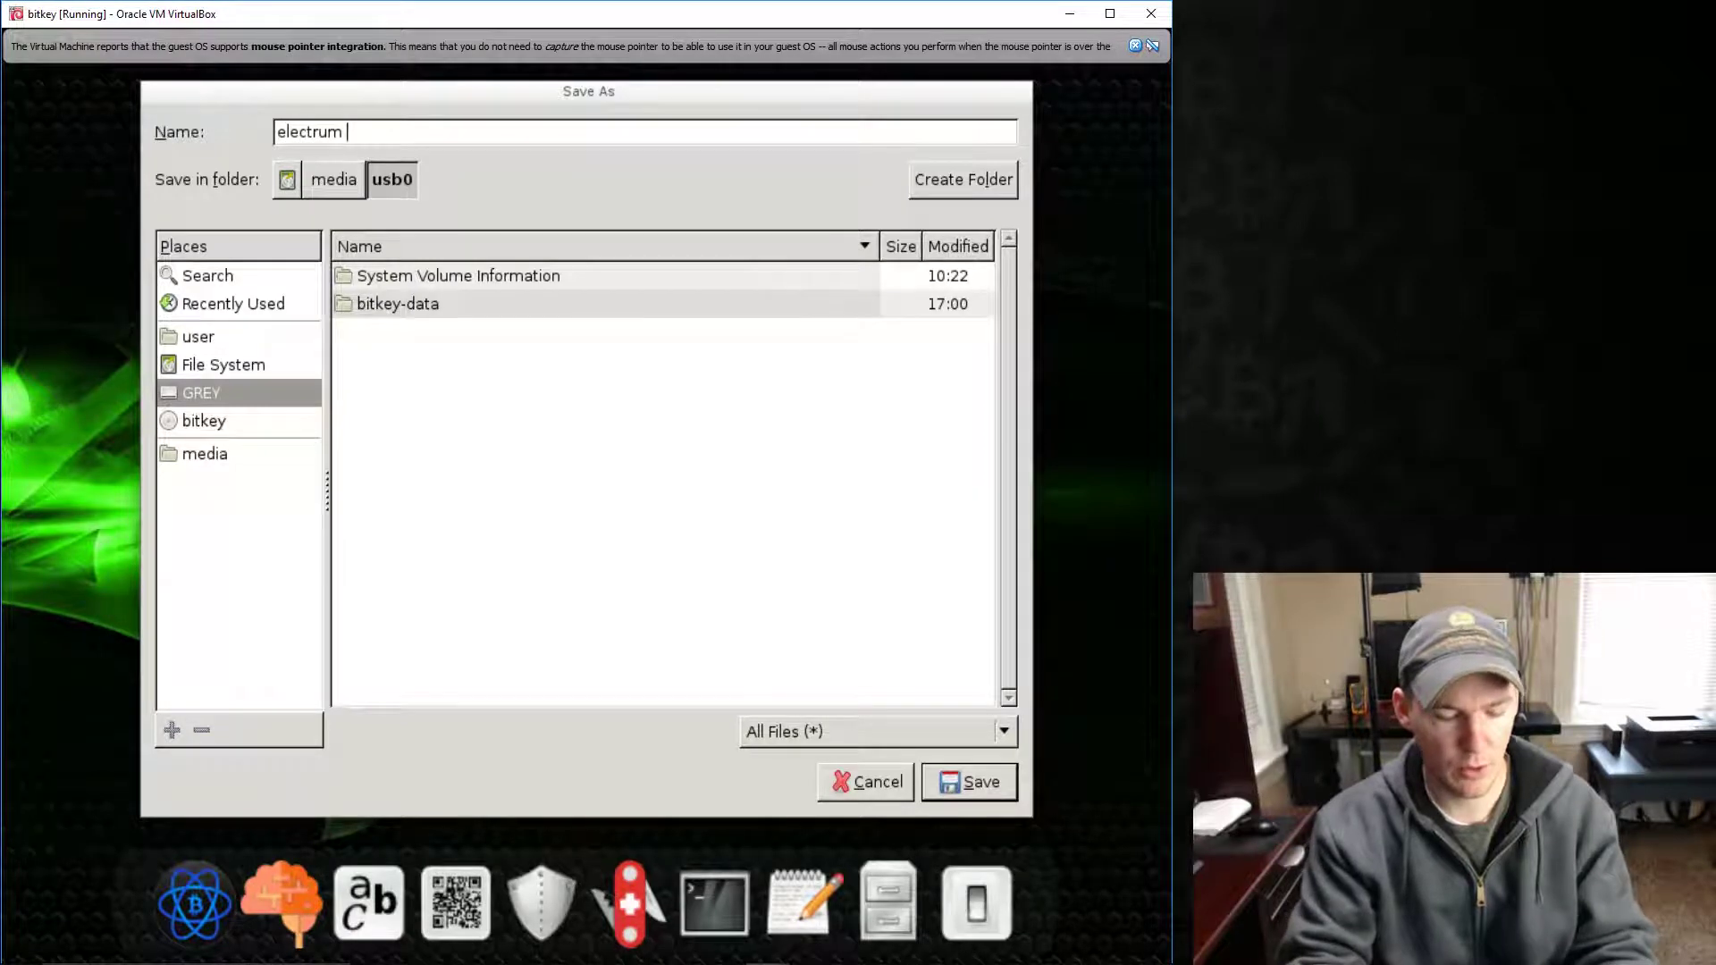
{"action": "type", "text": "wallet seed"}
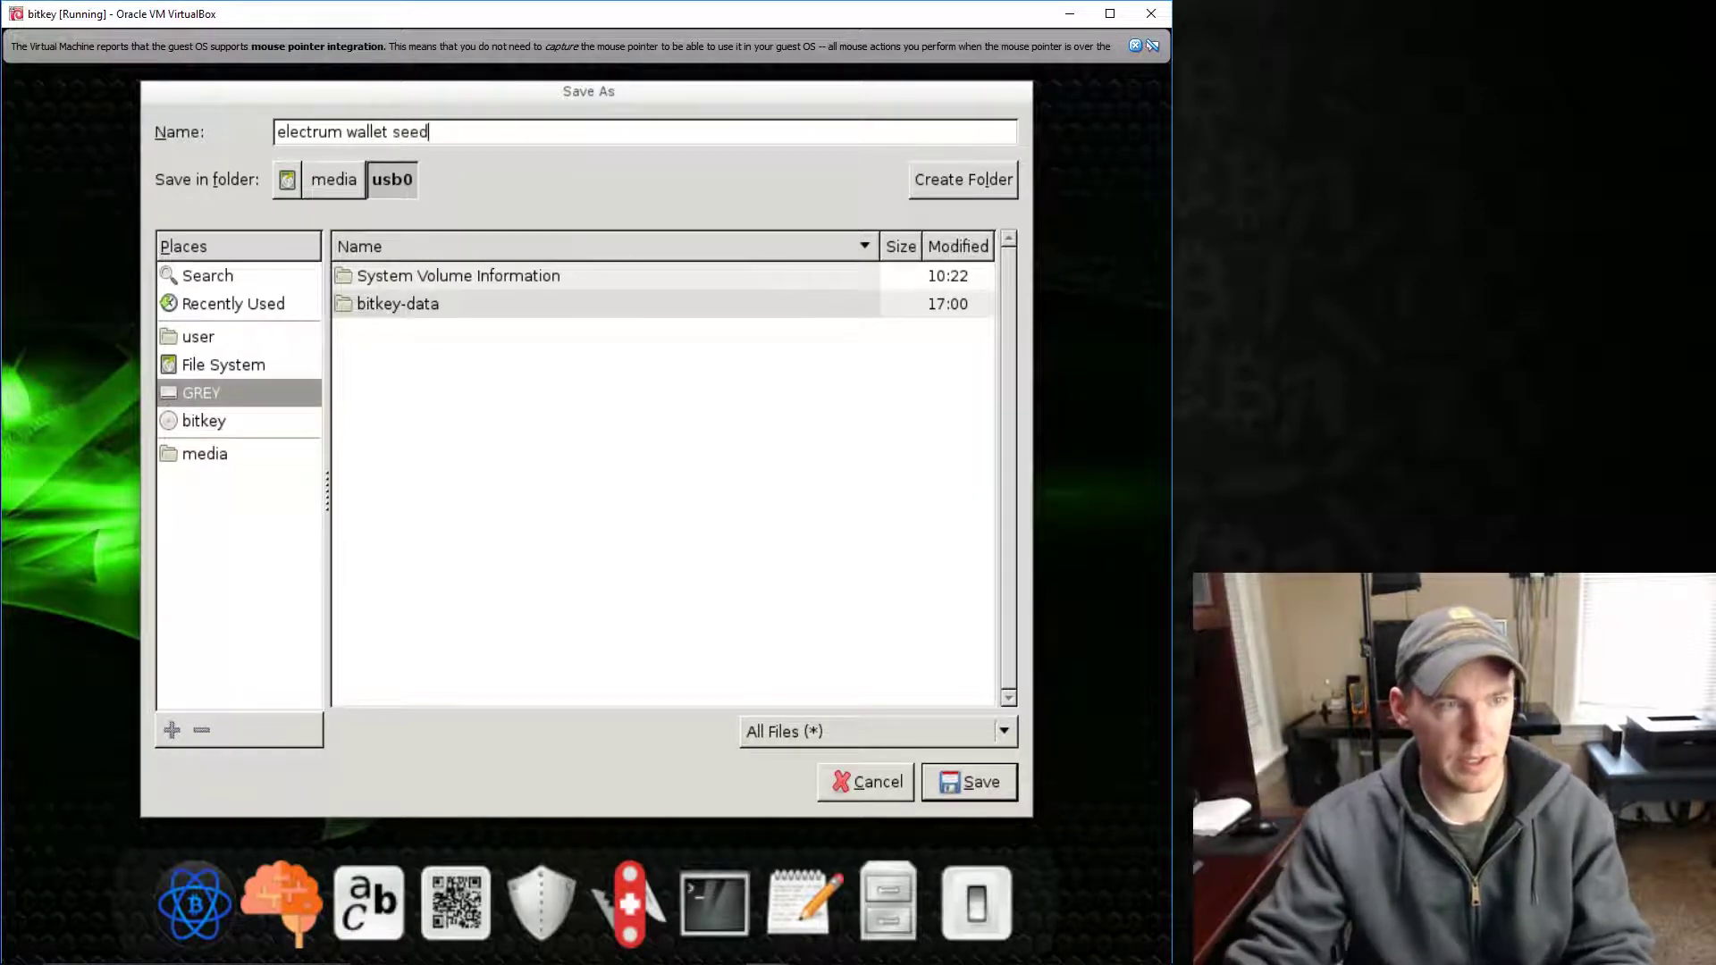
{"action": "left_click", "coordinate": [977, 780]}
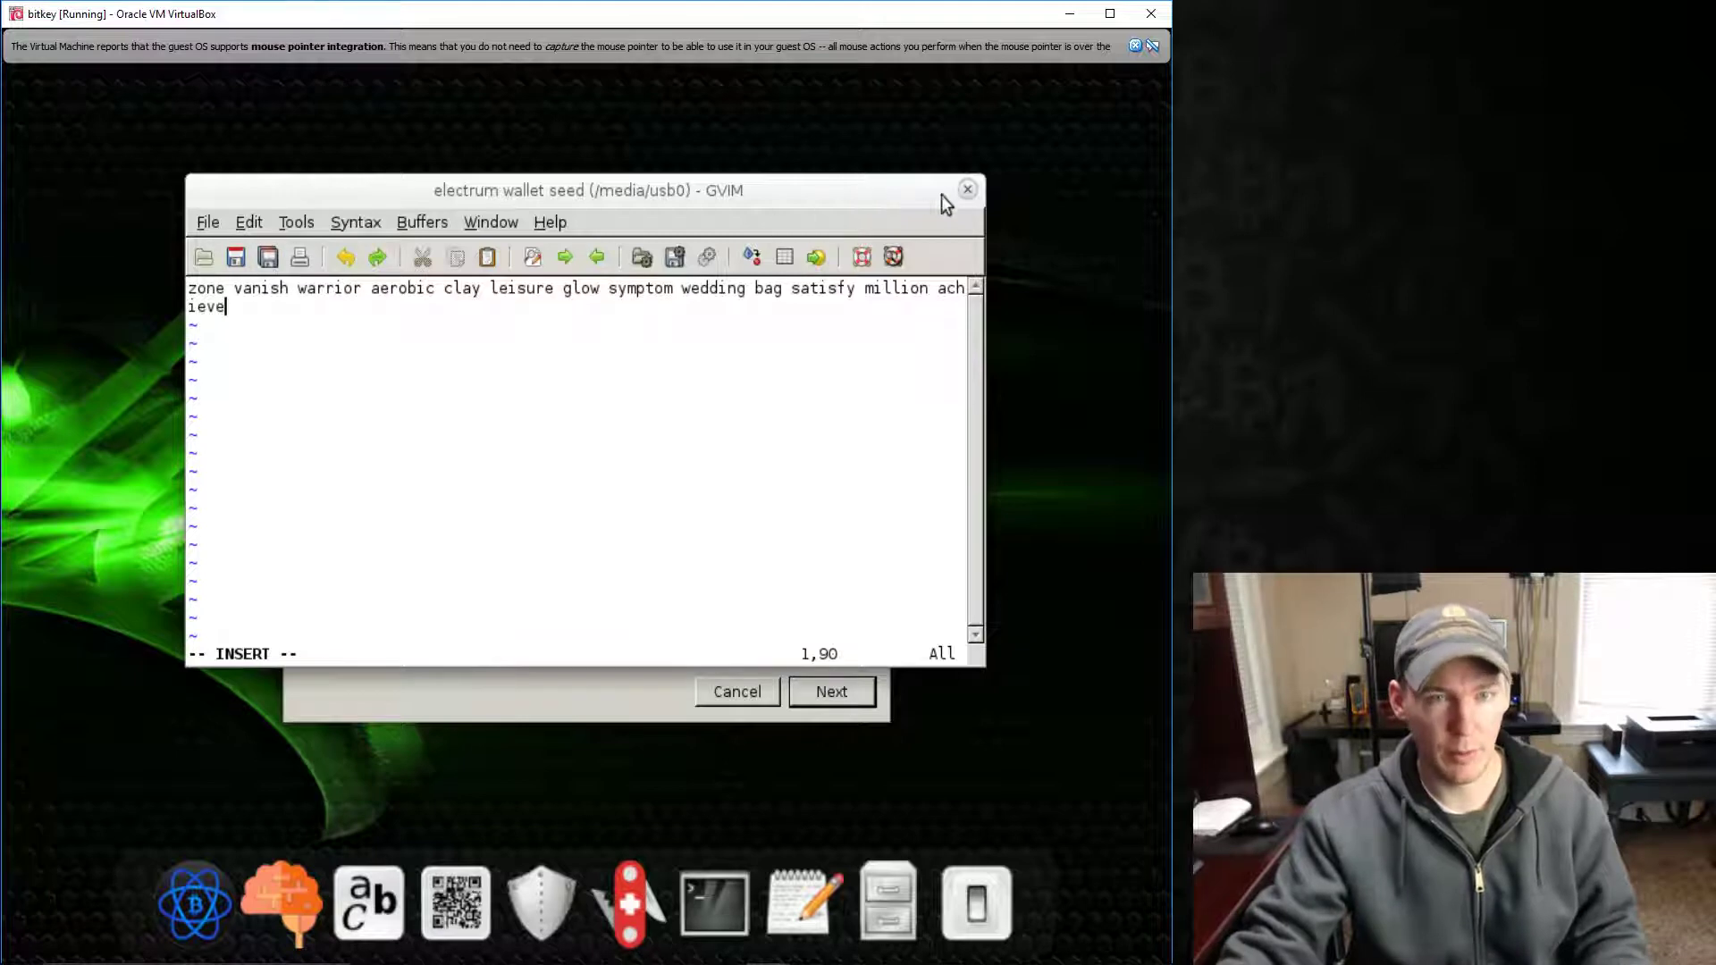
{"action": "left_click", "coordinate": [968, 190]}
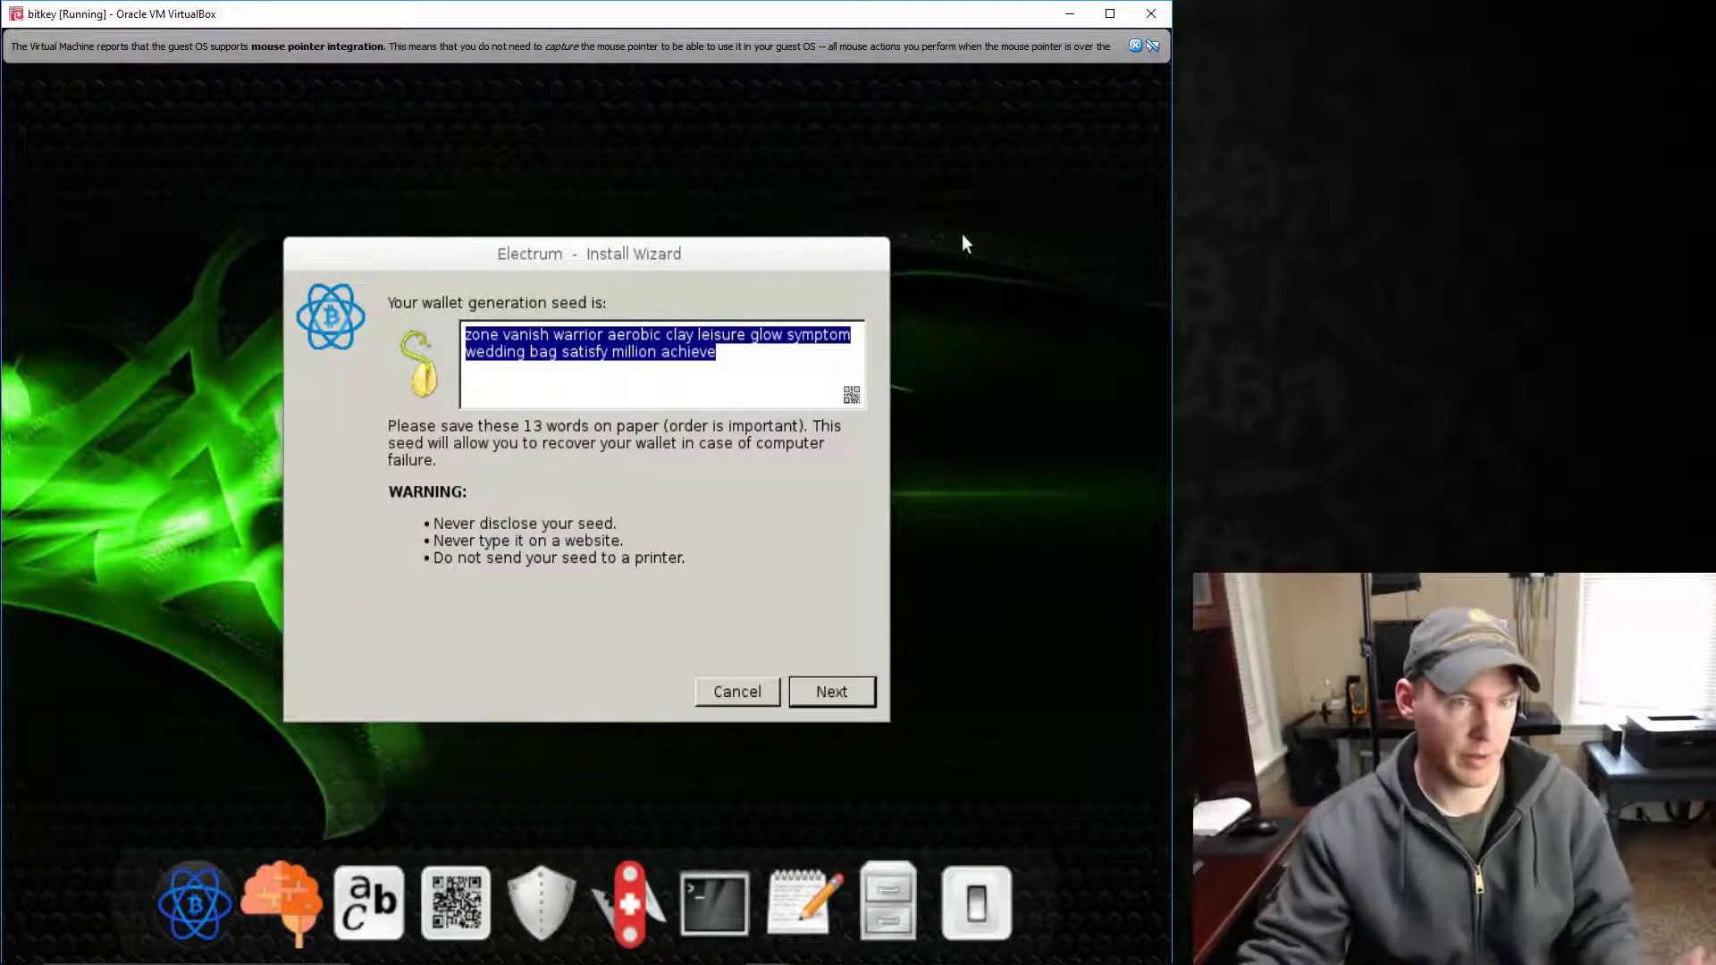
- Go to seed confirmation and reopen 'electrum wallet seed' from the GREY drive in GVIM
{"action": "left_click", "coordinate": [867, 690]}
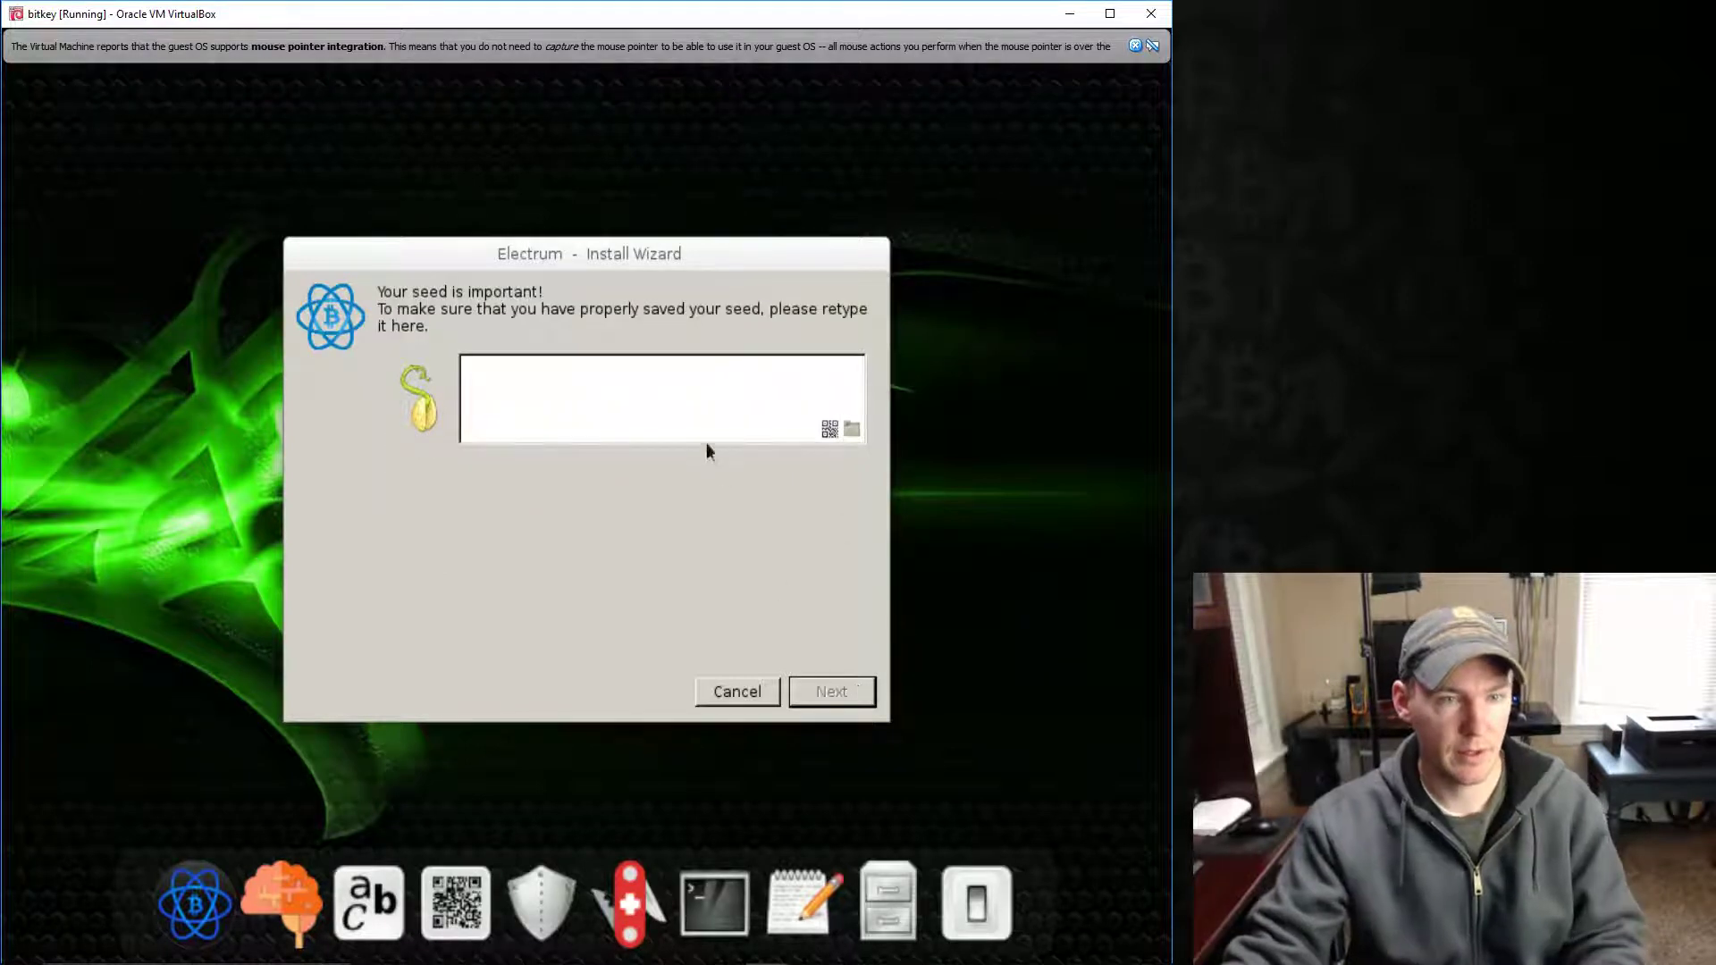
{"action": "right_click", "coordinate": [676, 400]}
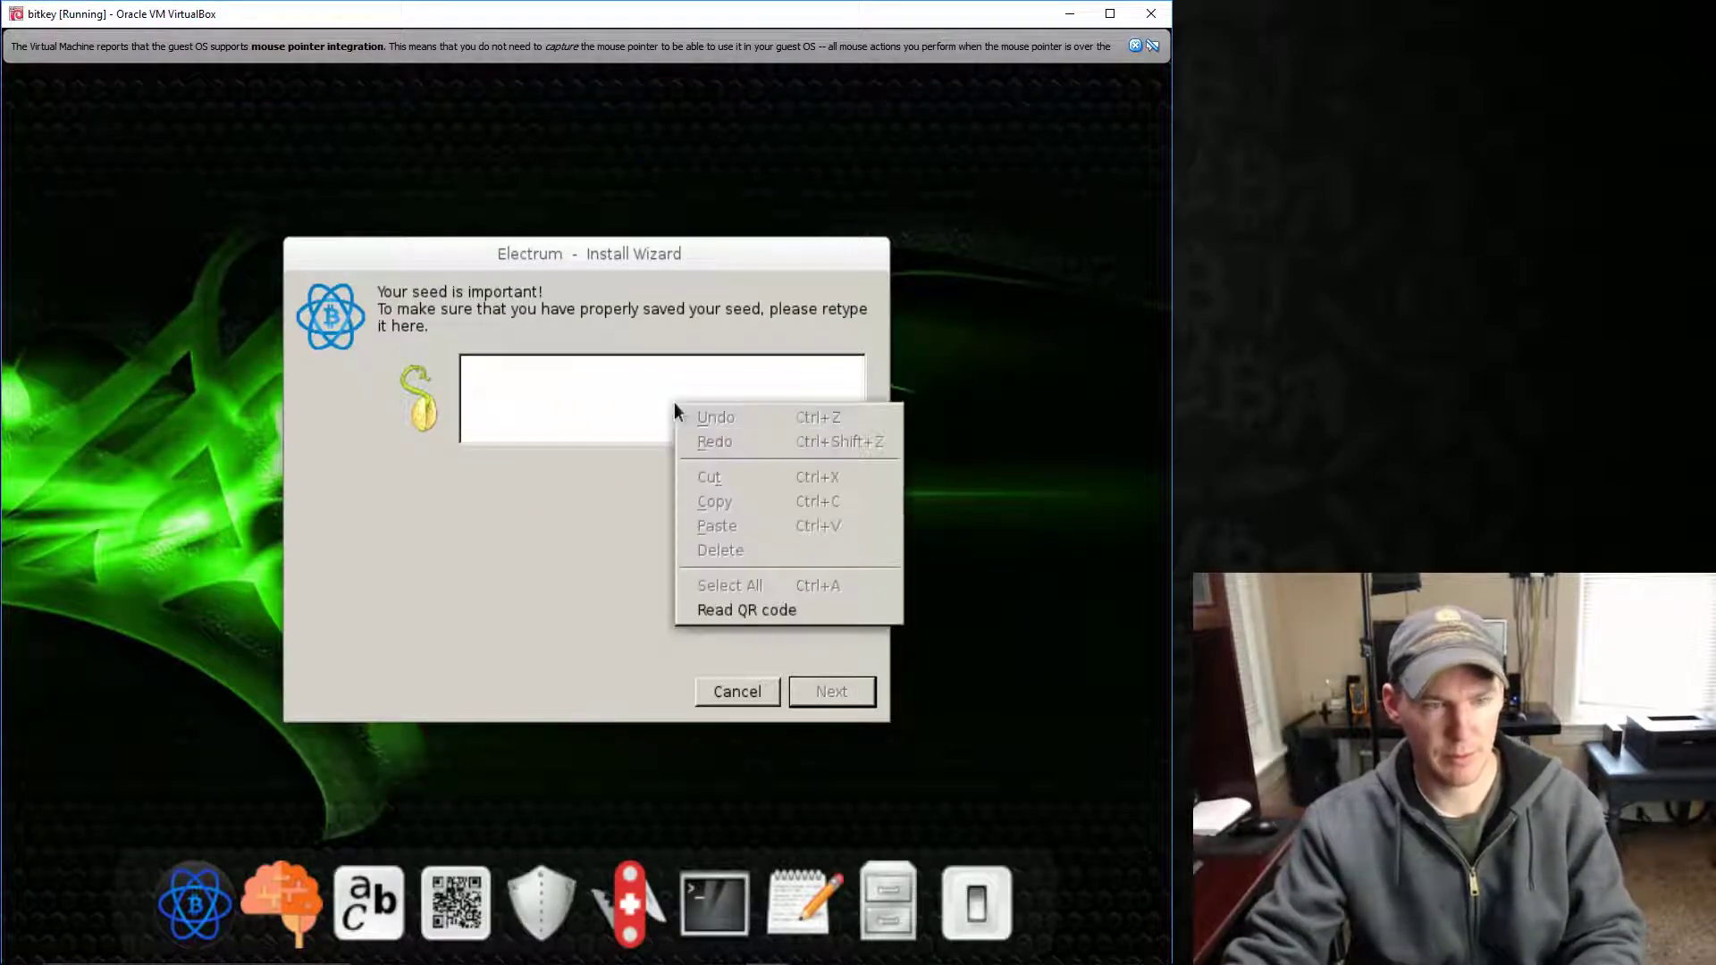
{"action": "left_click", "coordinate": [619, 422]}
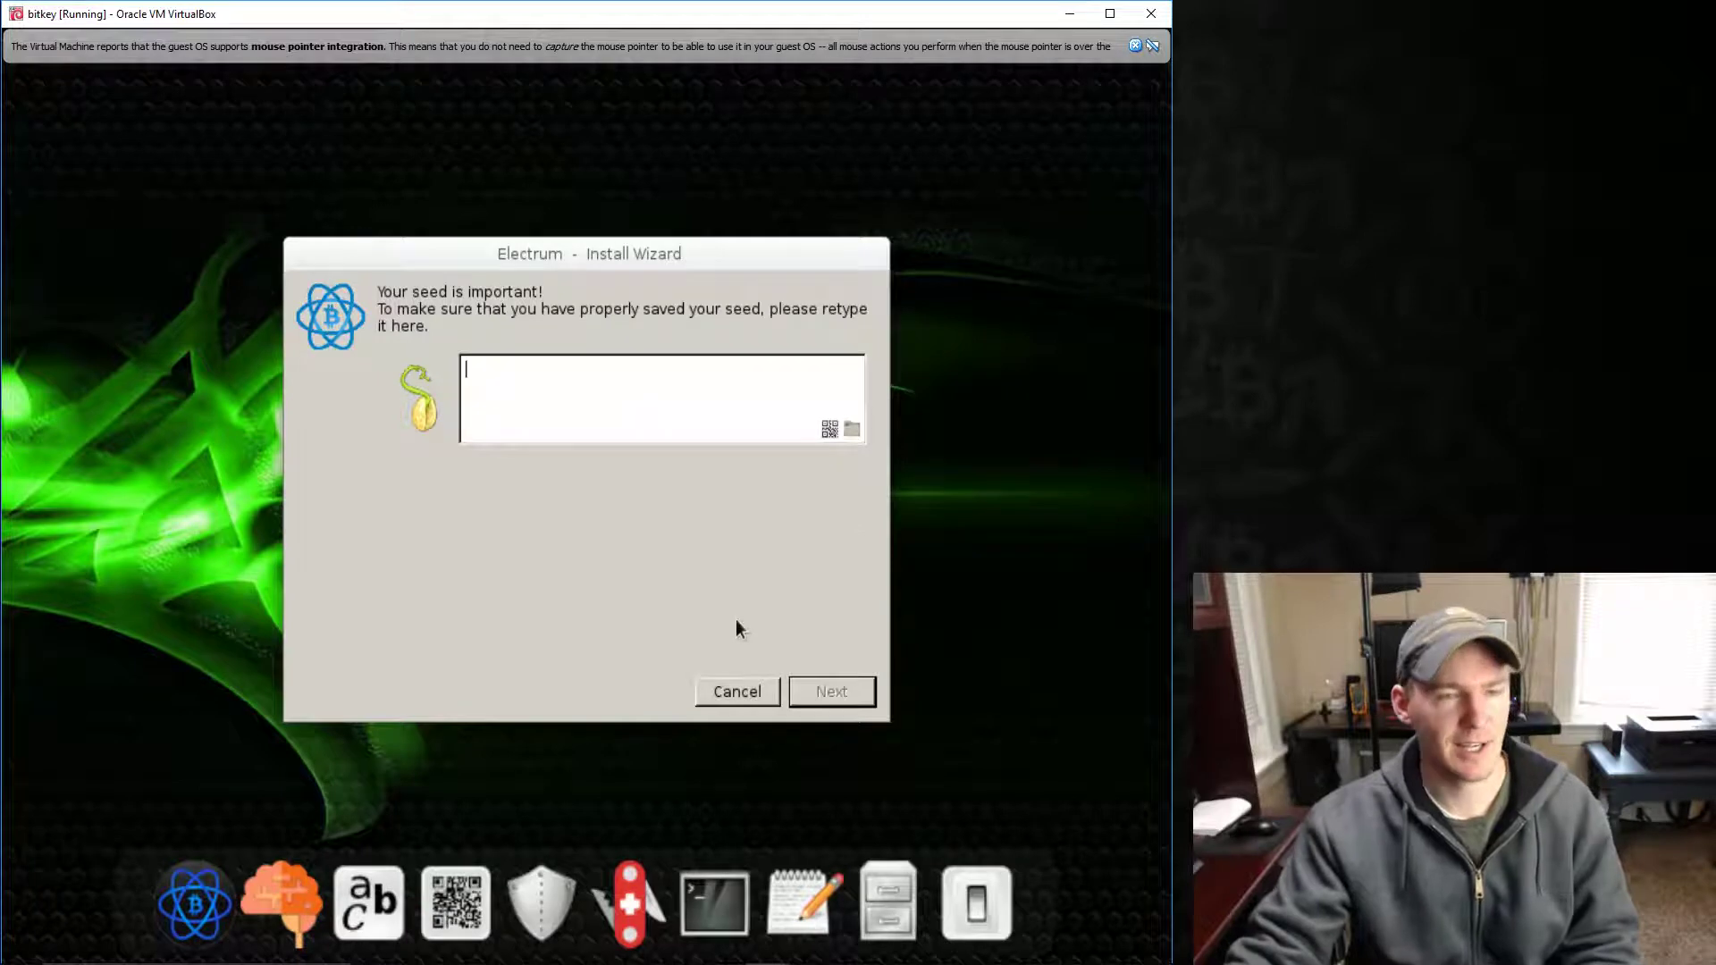
{"action": "left_click", "coordinate": [800, 884]}
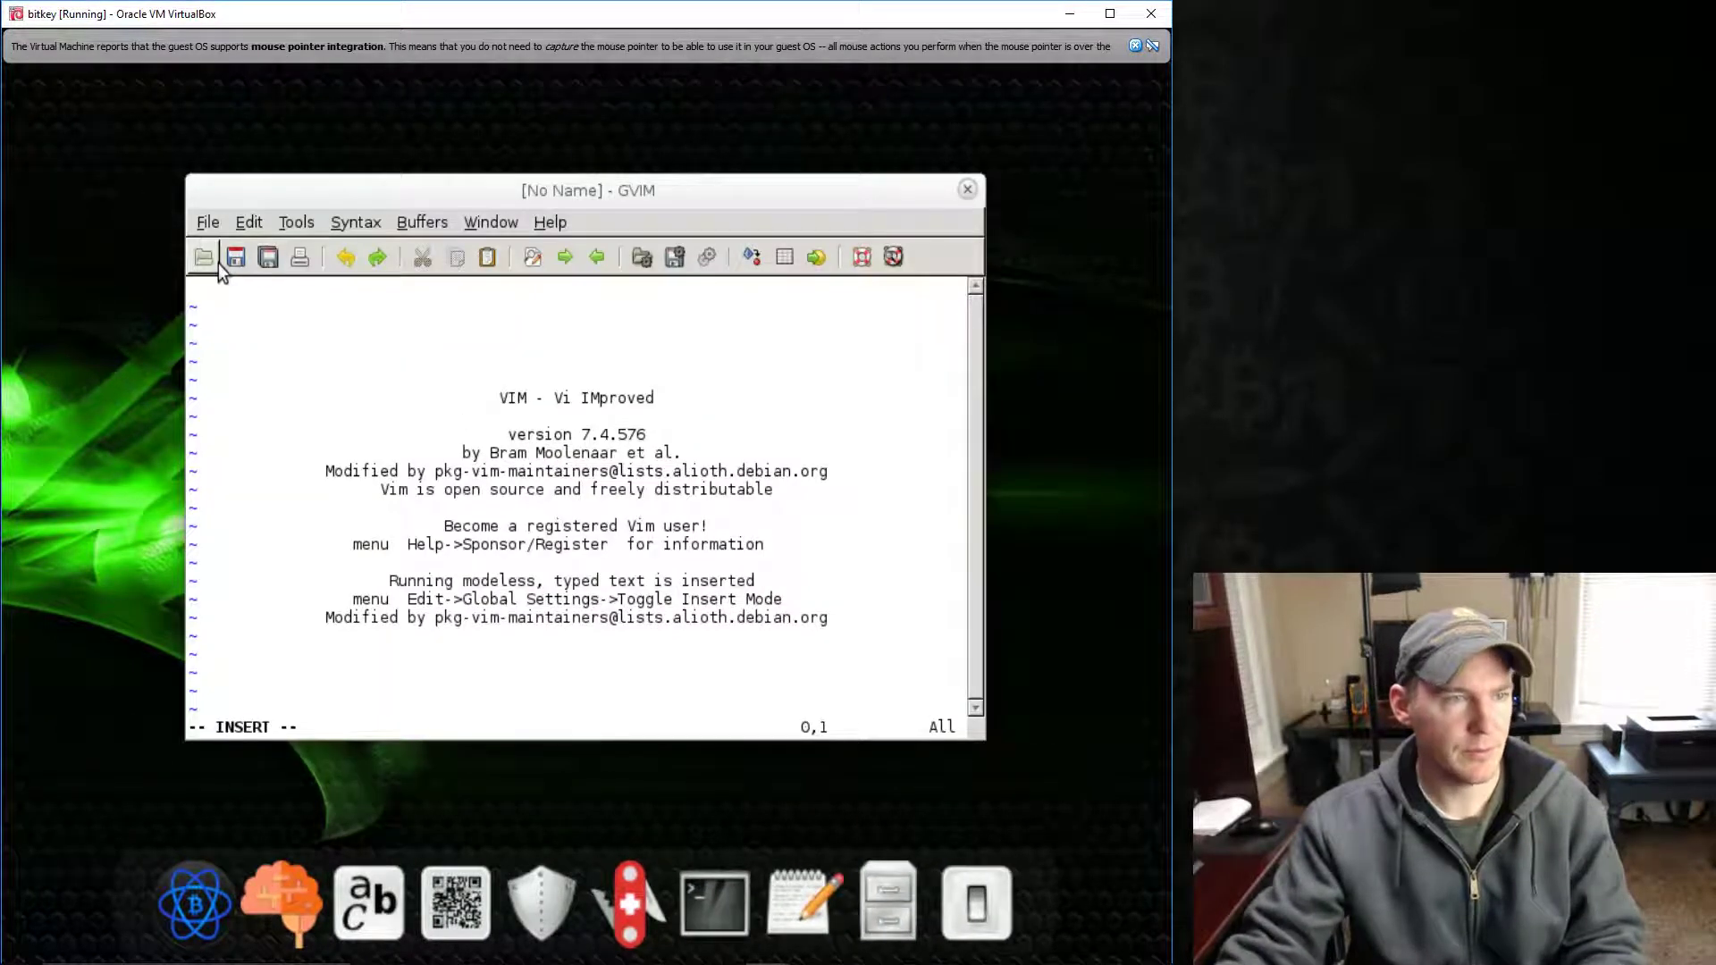
{"action": "left_click", "coordinate": [203, 258]}
{"action": "left_click", "coordinate": [214, 371]}
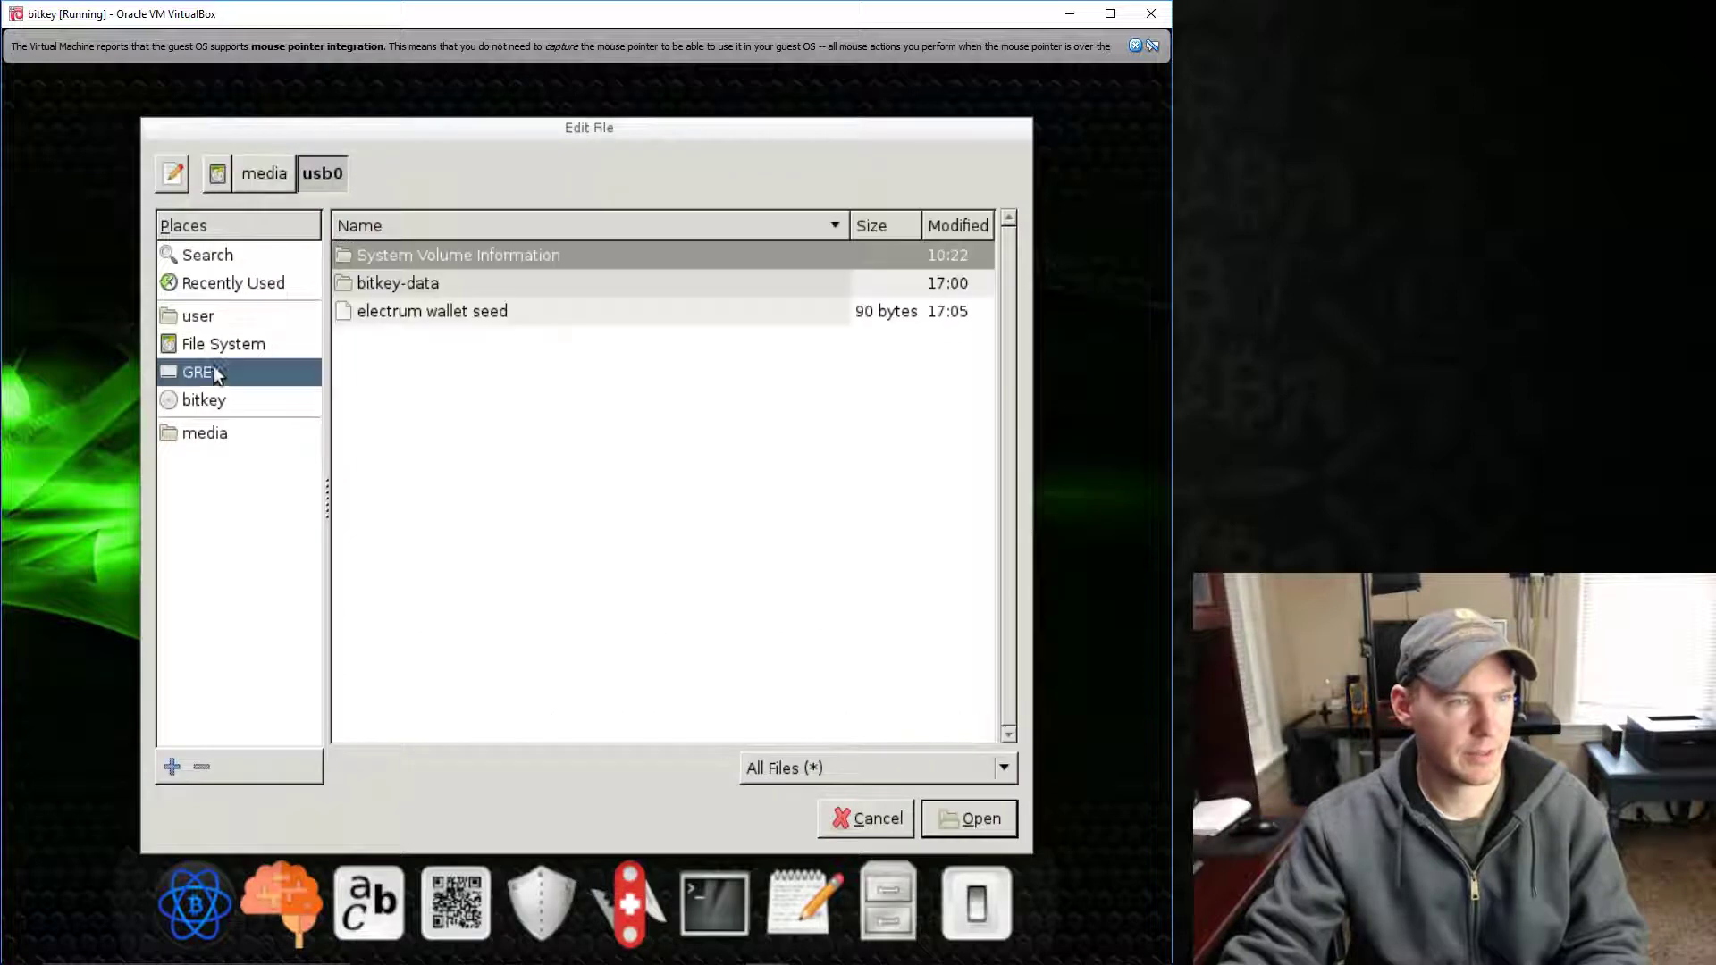
{"action": "left_click", "coordinate": [390, 322]}
{"action": "double_click", "coordinate": [394, 319]}
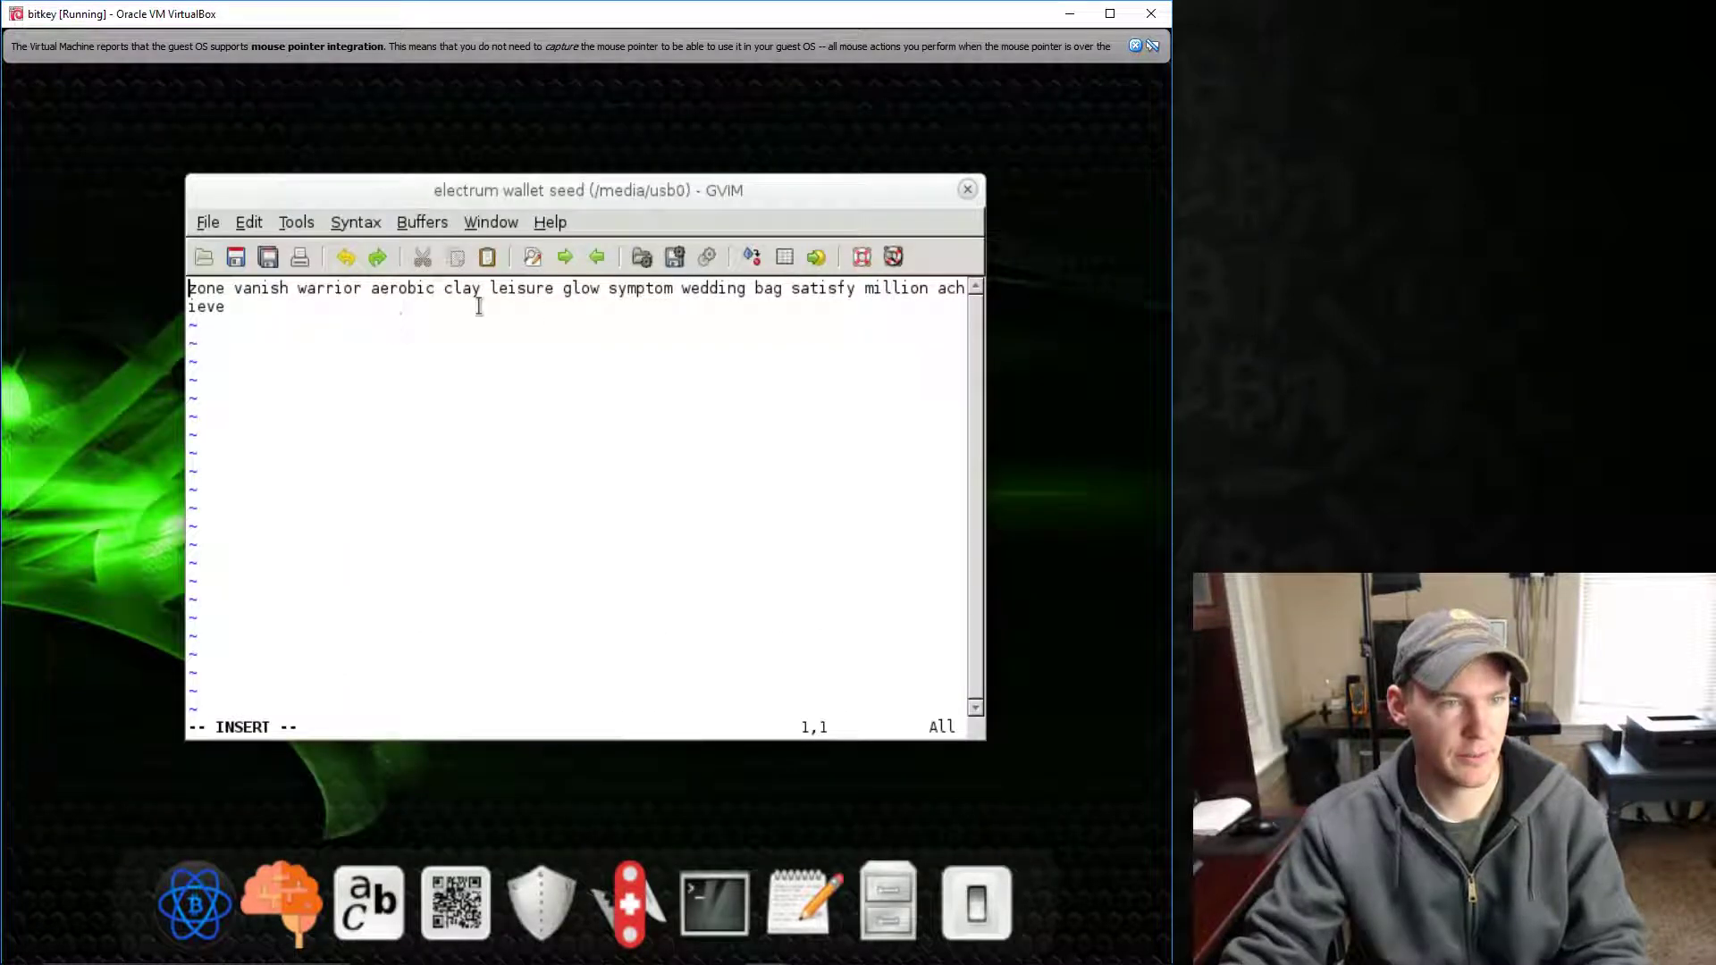
- Select the seed words in GVIM and paste them into the seed retype box
{"action": "left_click_drag", "start_coordinate": [480, 290], "coordinate": [187, 298]}
{"action": "key", "text": "ctrl+c"}
{"action": "left_click", "coordinate": [222, 287]}
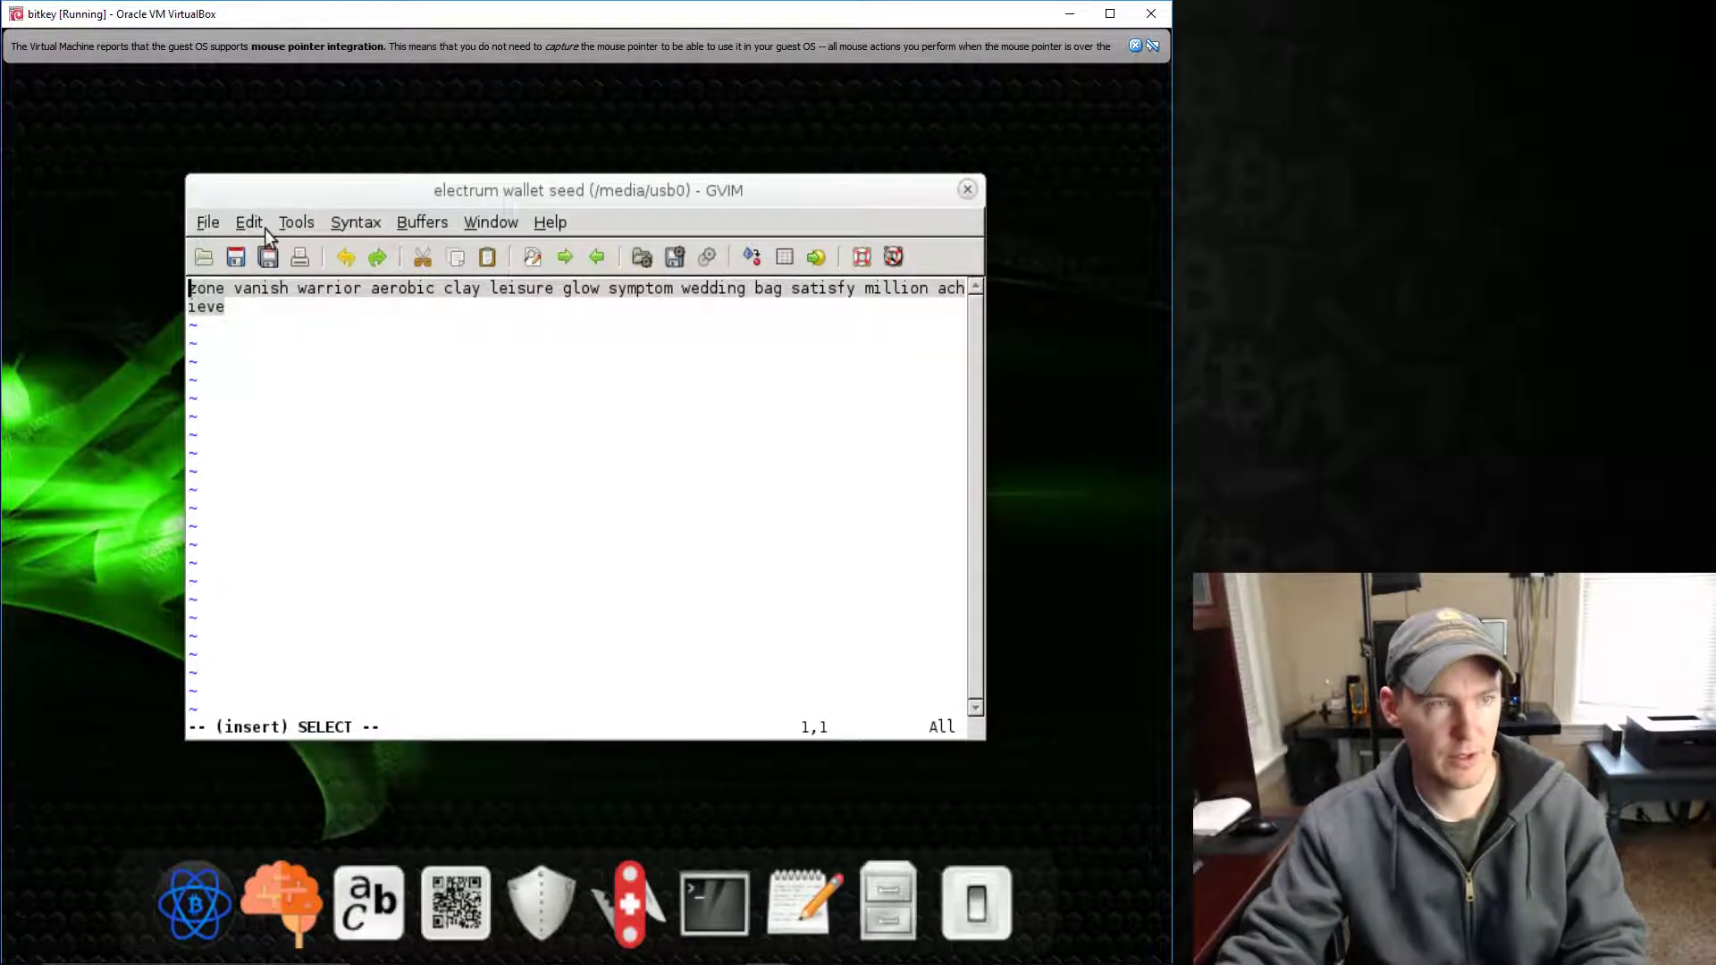
{"action": "left_click_drag", "start_coordinate": [264, 192], "coordinate": [739, 358]}
{"action": "left_click", "coordinate": [532, 381]}
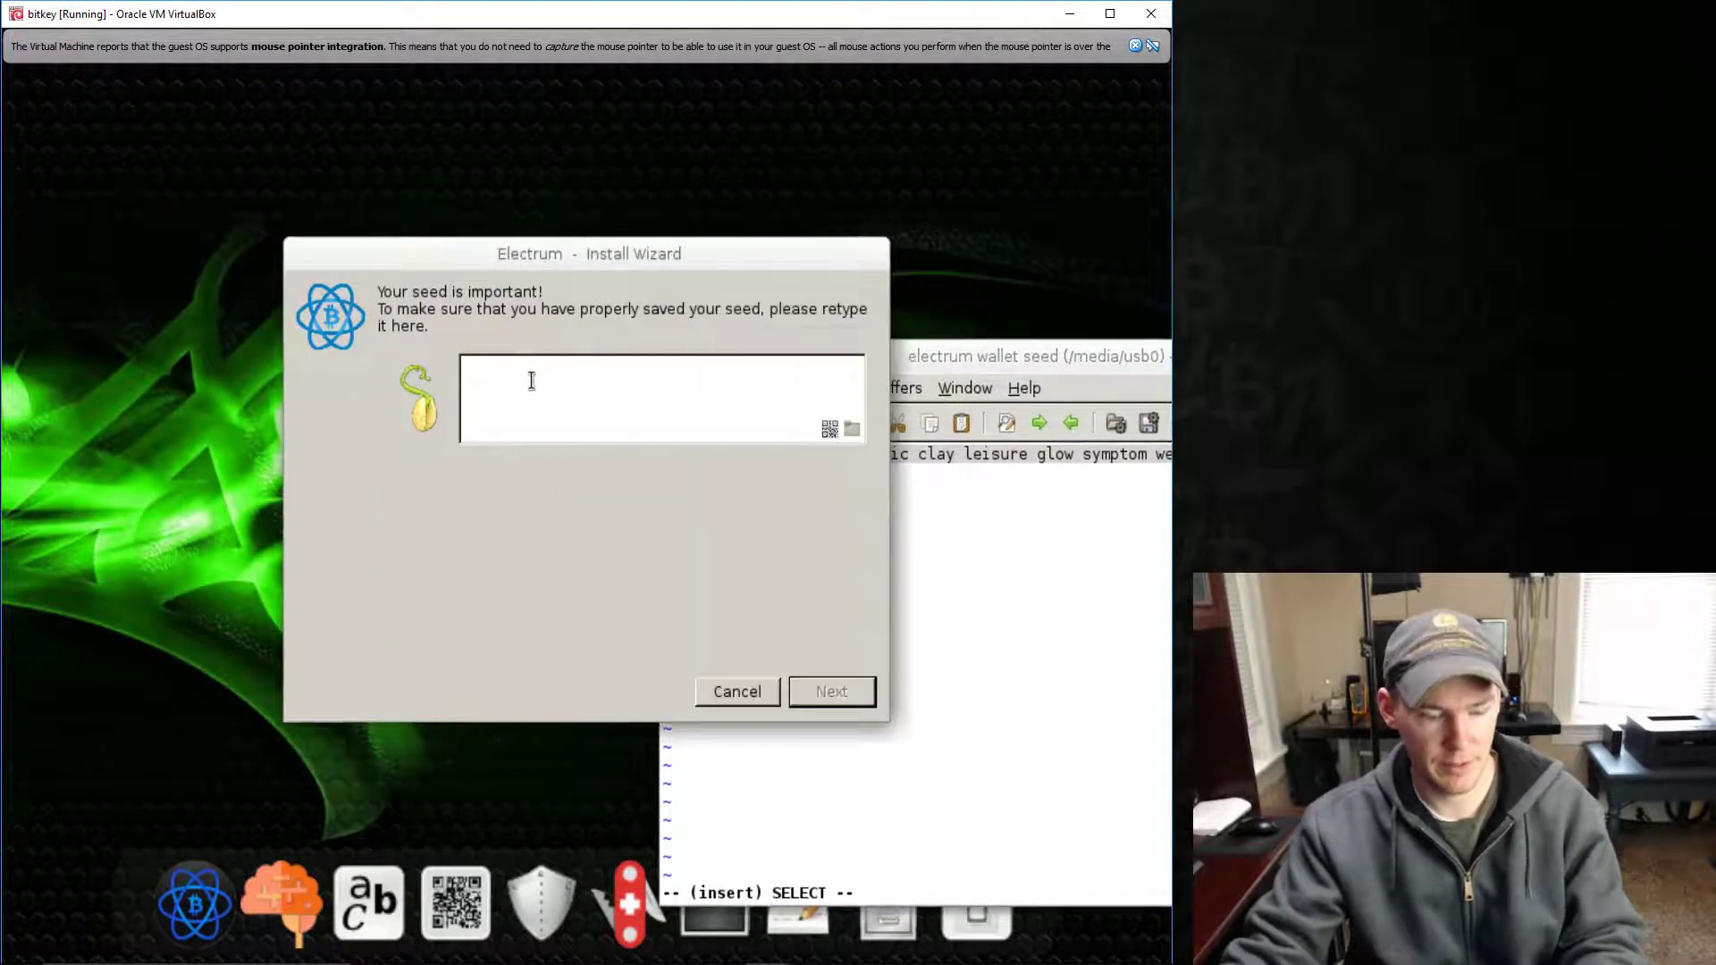
{"action": "middle_click", "coordinate": [532, 380]}
- Accept the seed, then enter and confirm a wallet-encryption password to create the wallet
{"action": "left_click", "coordinate": [814, 690]}
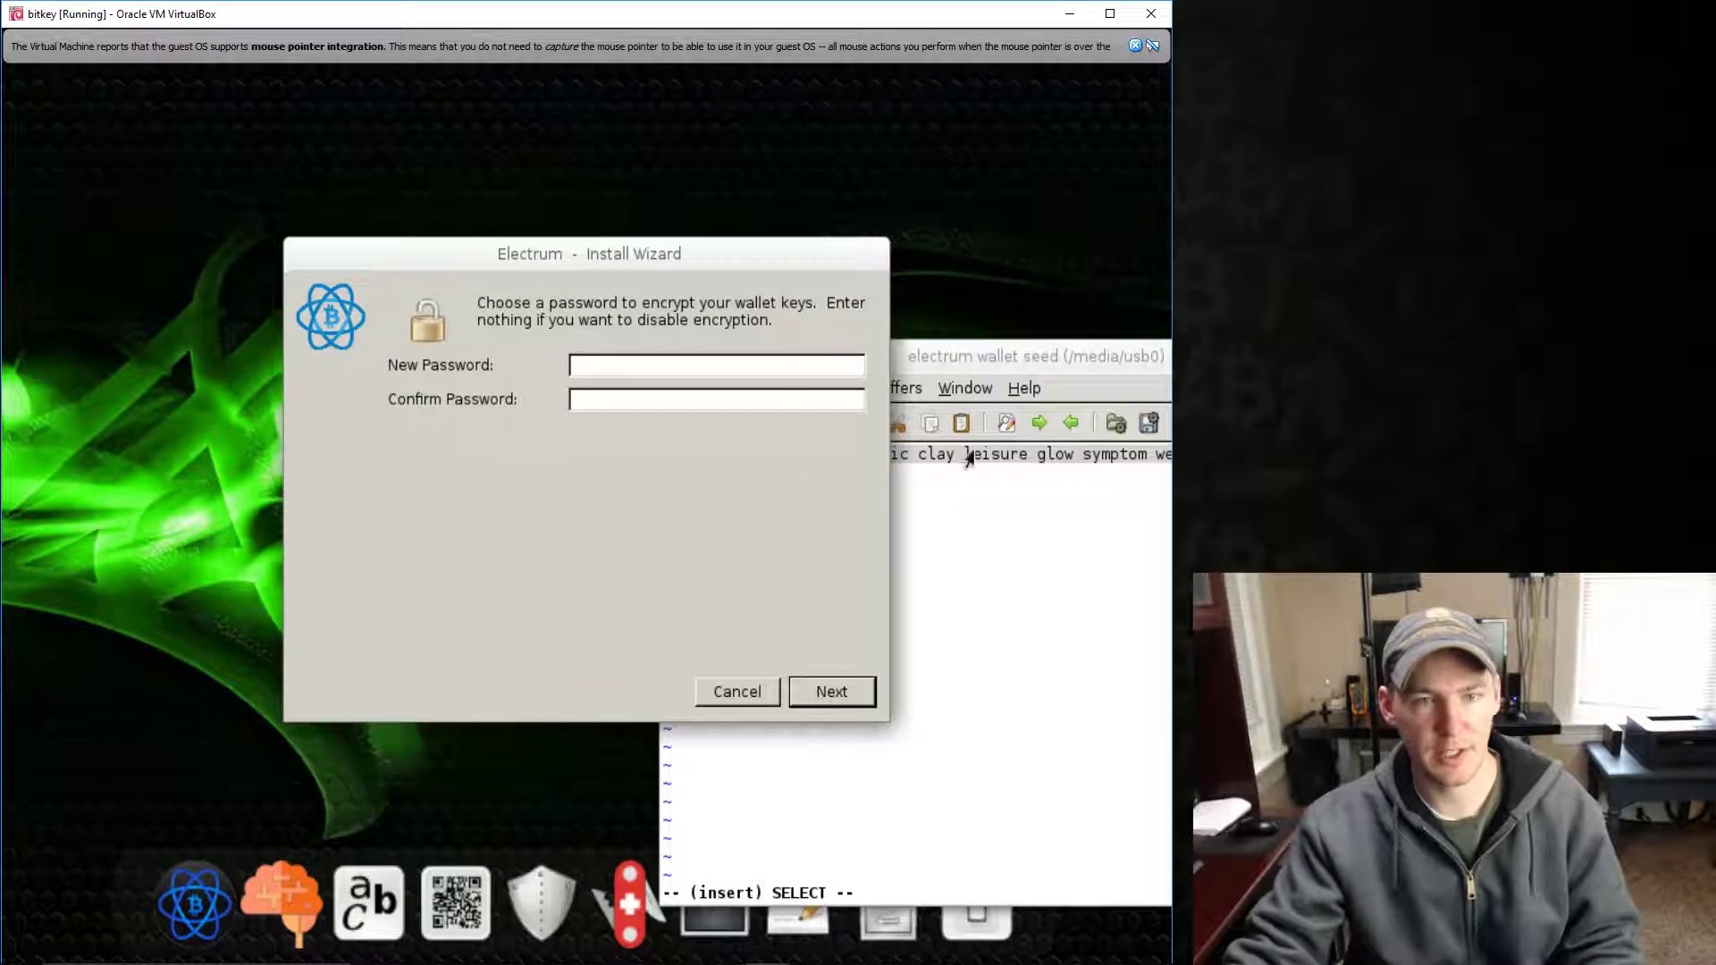
{"action": "left_click", "coordinate": [792, 365]}
{"action": "type", "text": "********"}
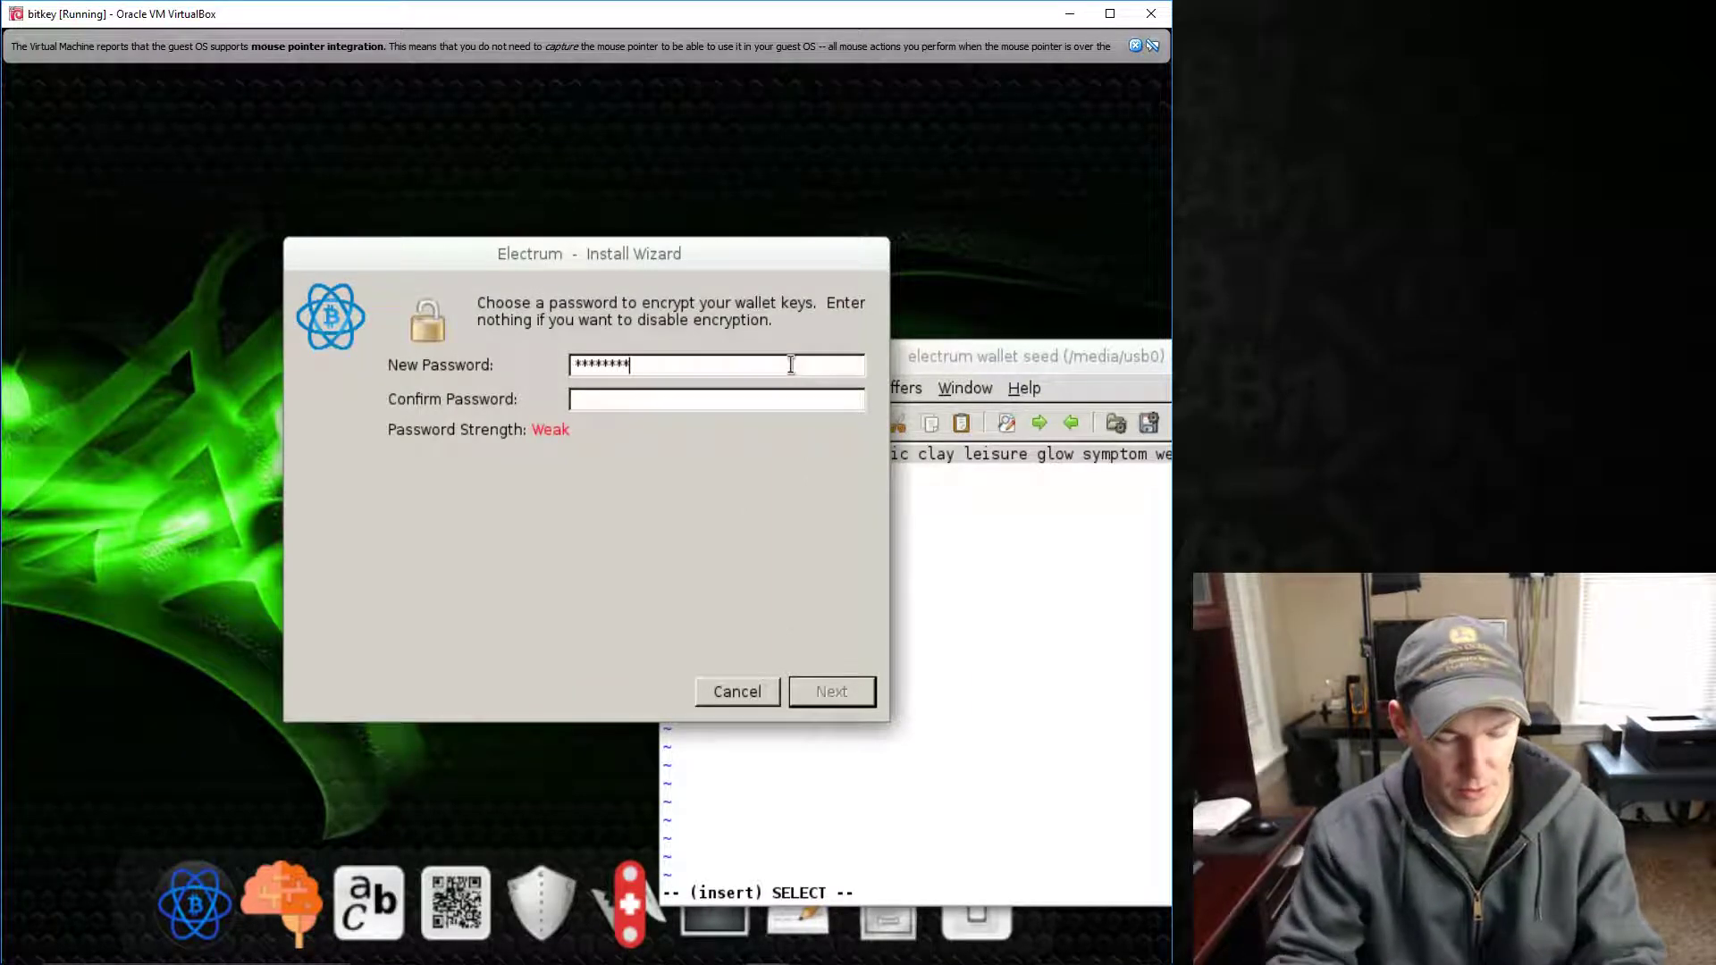
{"action": "type", "text": "***"}
{"action": "left_click", "coordinate": [767, 403]}
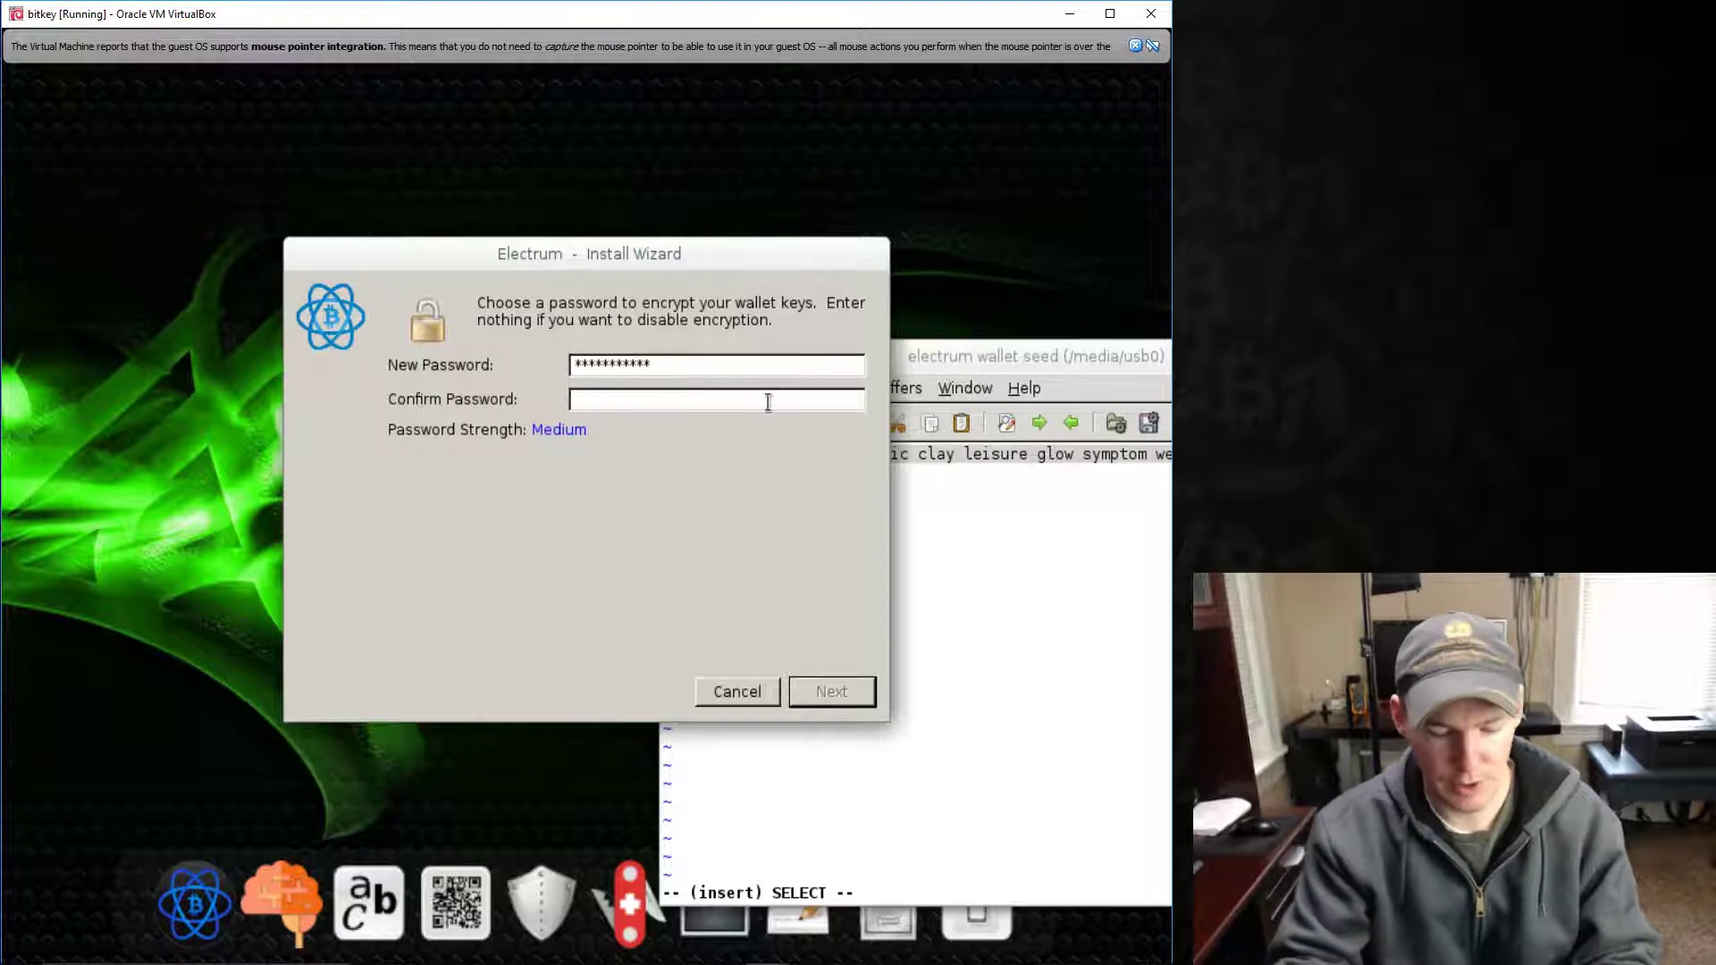
{"action": "type", "text": "***********"}
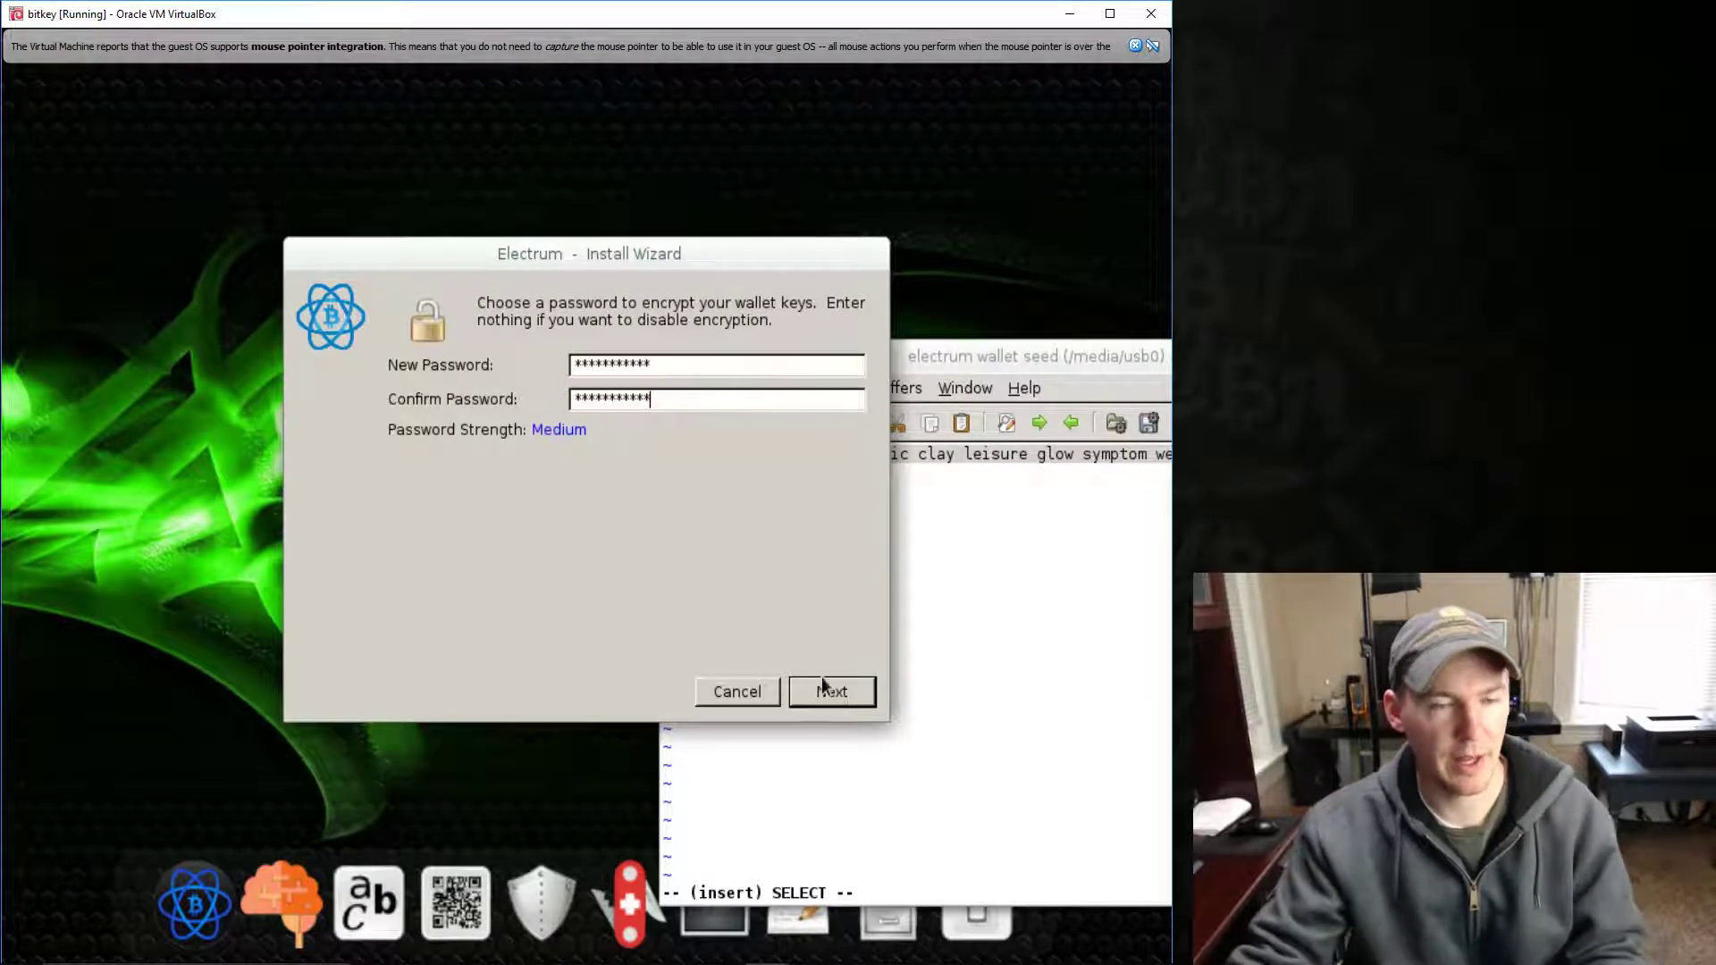
{"action": "left_click", "coordinate": [844, 700]}
- Reposition the GVIM seed window and close it
{"action": "left_click_drag", "start_coordinate": [1006, 356], "coordinate": [873, 387]}
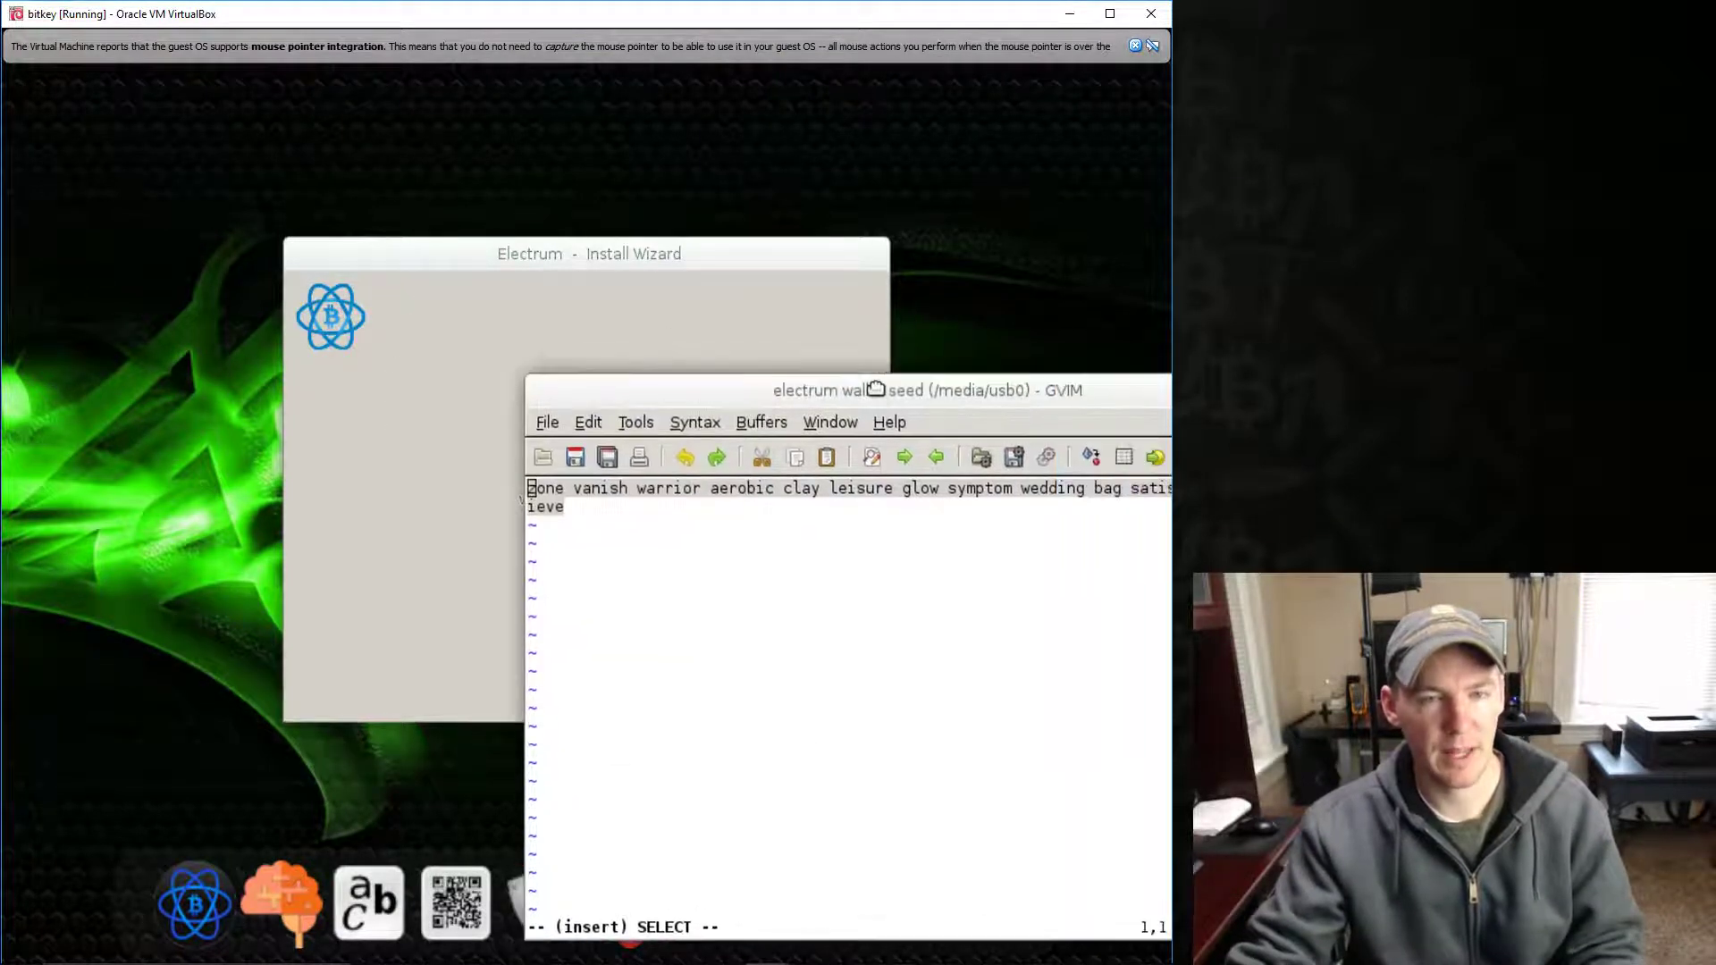
{"action": "left_click_drag", "start_coordinate": [1076, 398], "coordinate": [919, 394]}
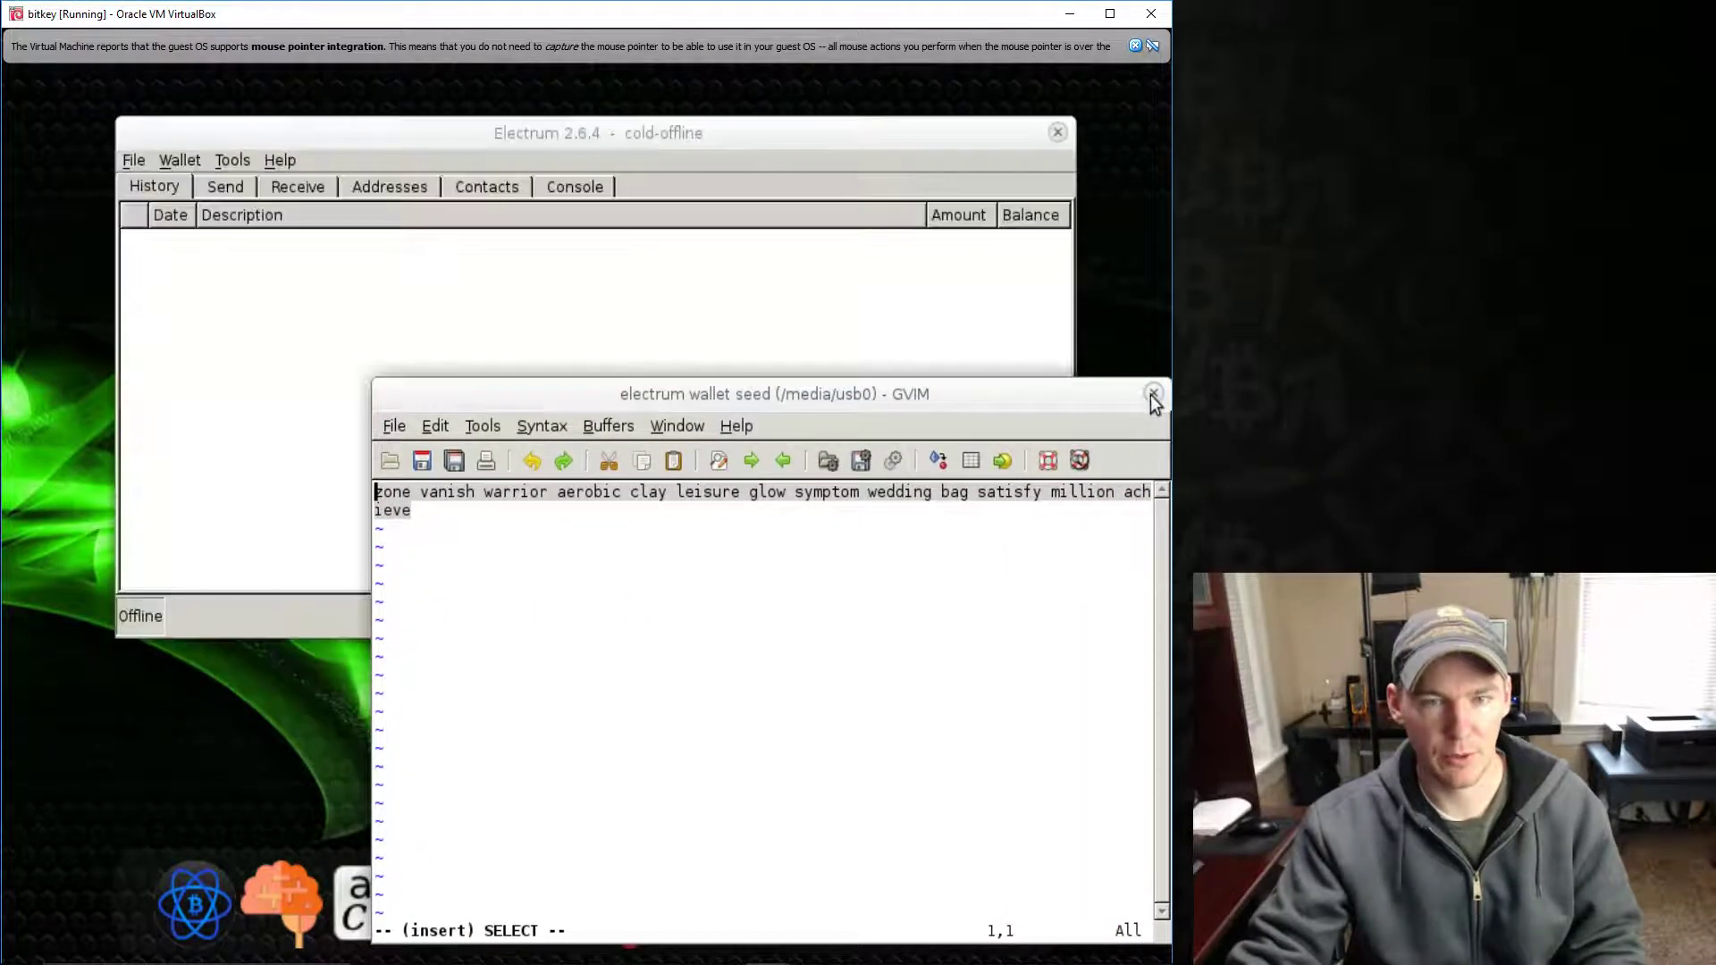
{"action": "left_click", "coordinate": [1153, 393]}
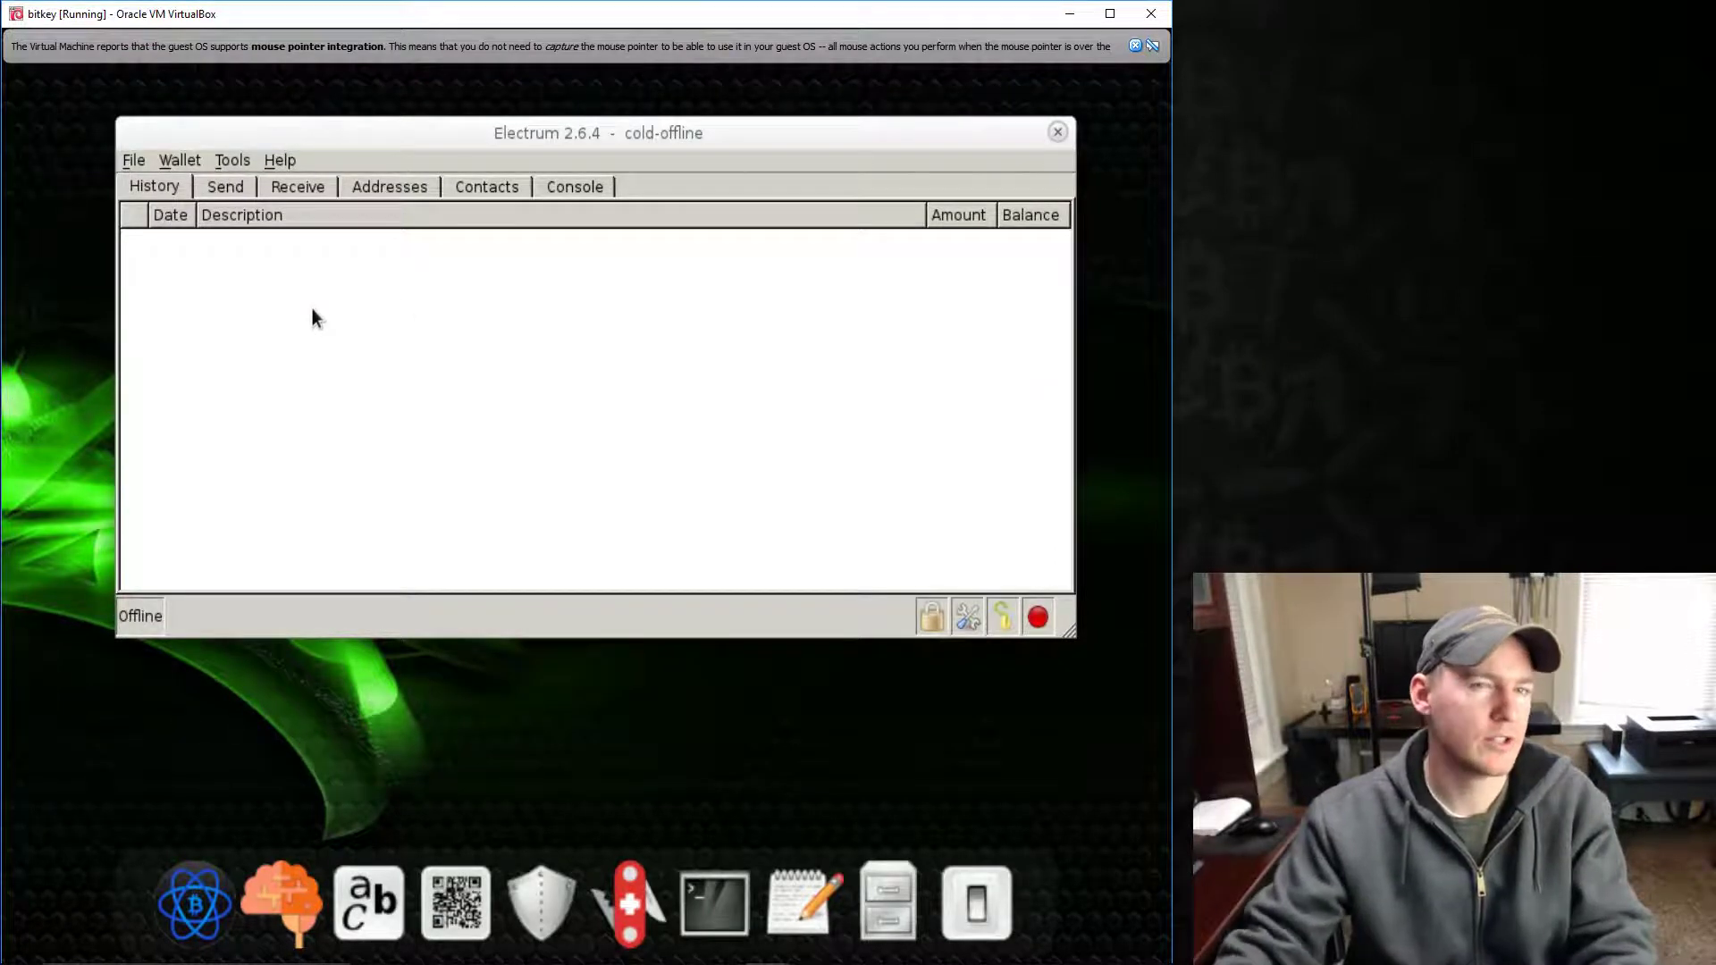
- Review the Send, Receive and Addresses tabs, select two receiving addresses, and return to History
{"action": "left_click", "coordinate": [221, 185]}
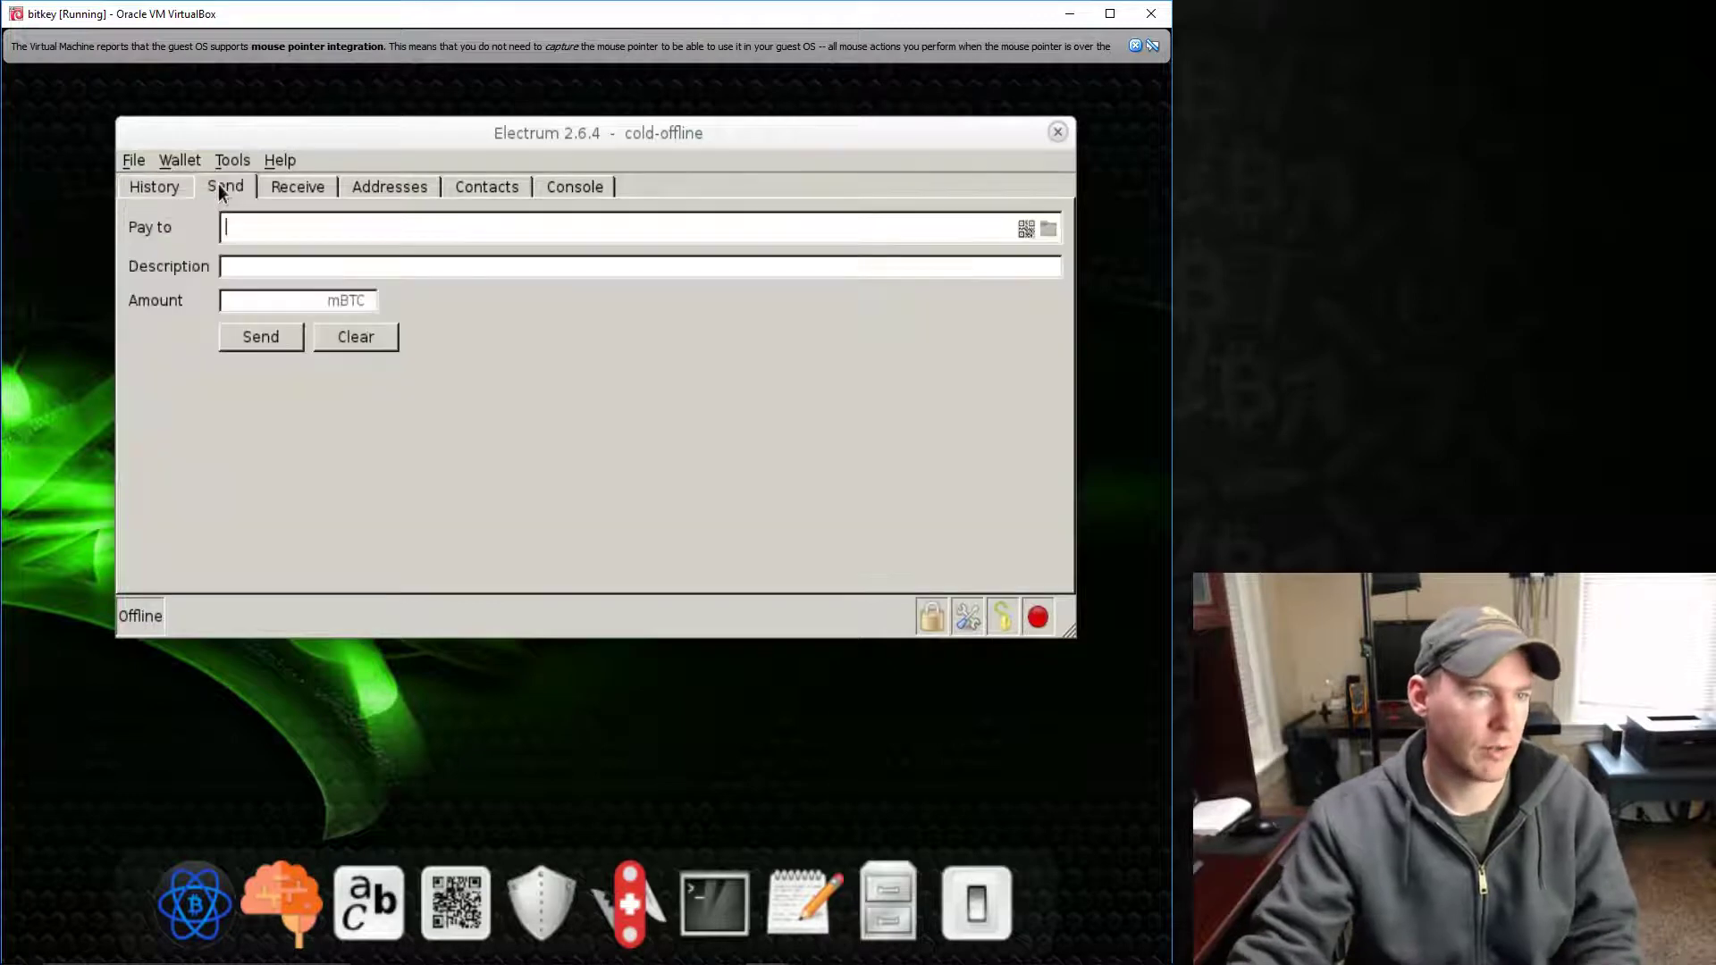
{"action": "left_click", "coordinate": [282, 183]}
{"action": "left_click", "coordinate": [377, 185]}
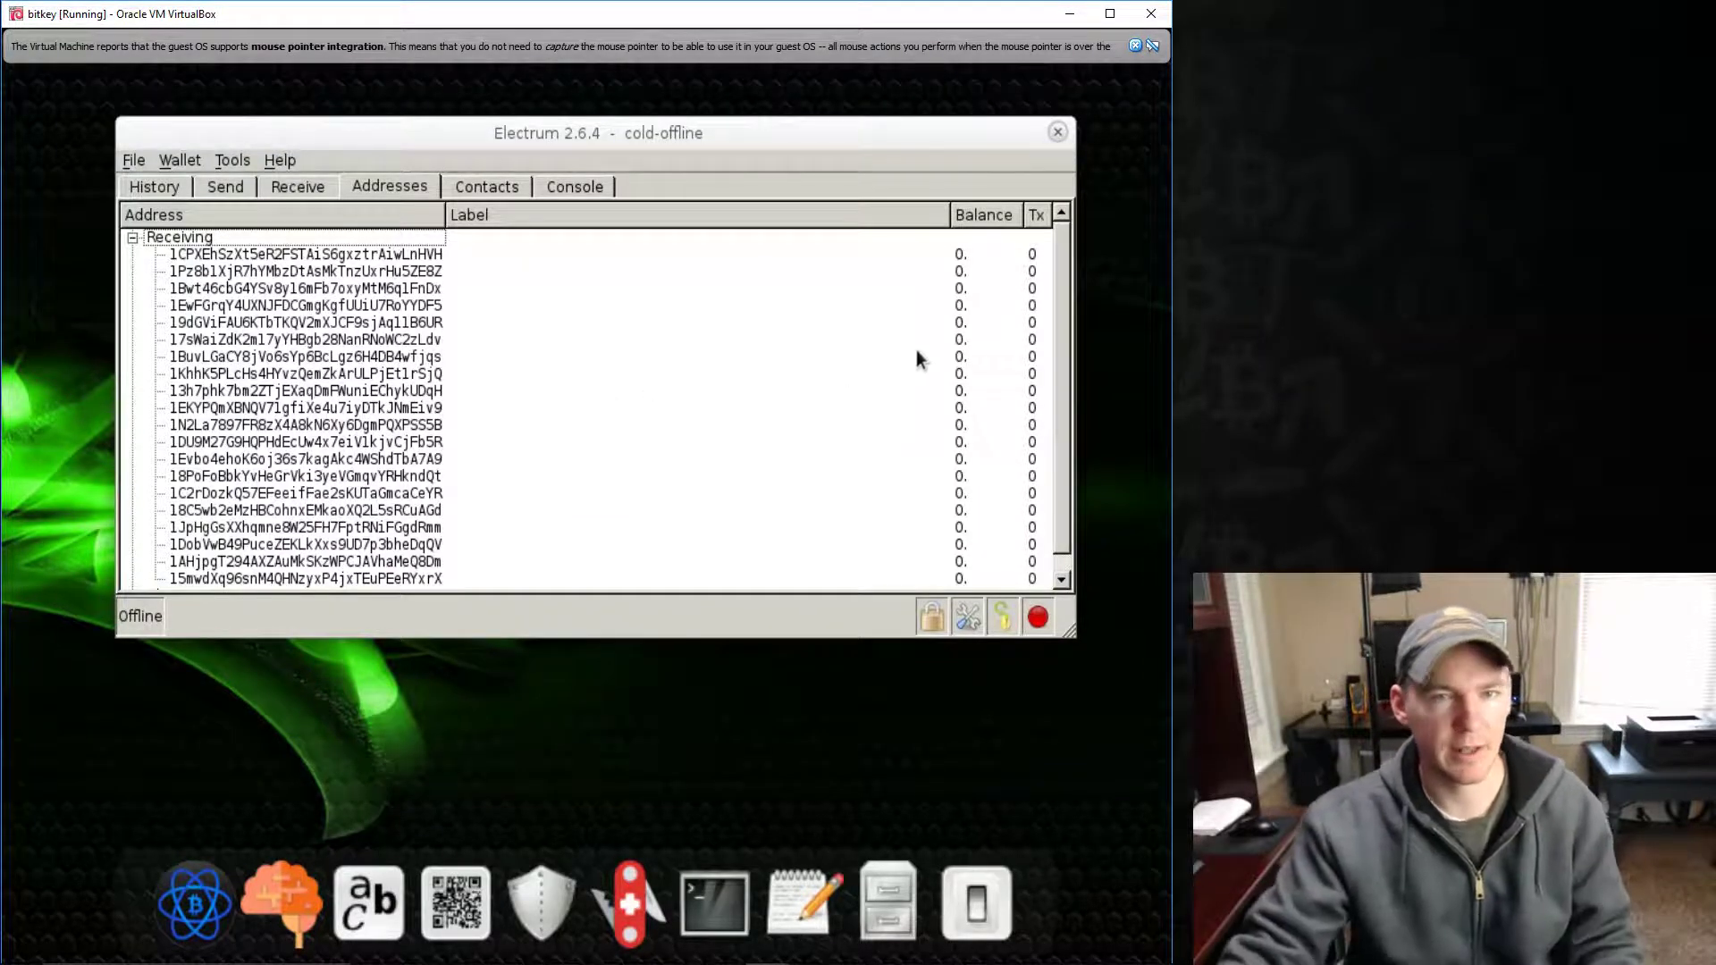
{"action": "left_click_drag", "start_coordinate": [1055, 378], "coordinate": [1066, 449]}
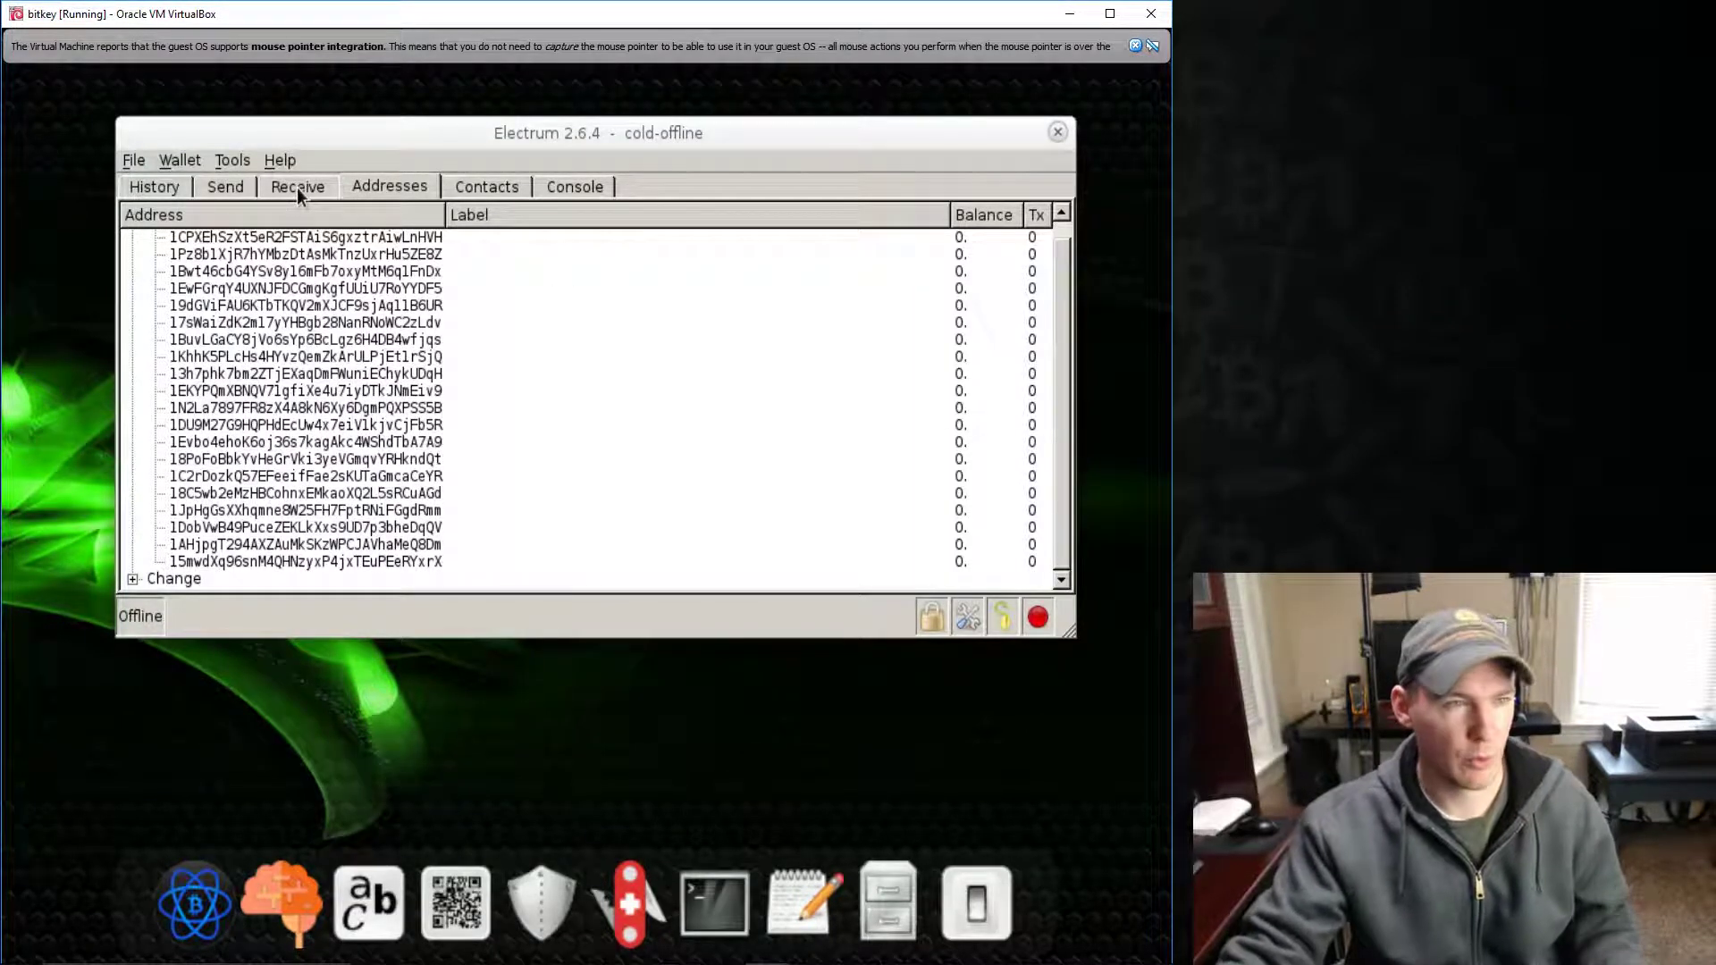
{"action": "left_click", "coordinate": [300, 409]}
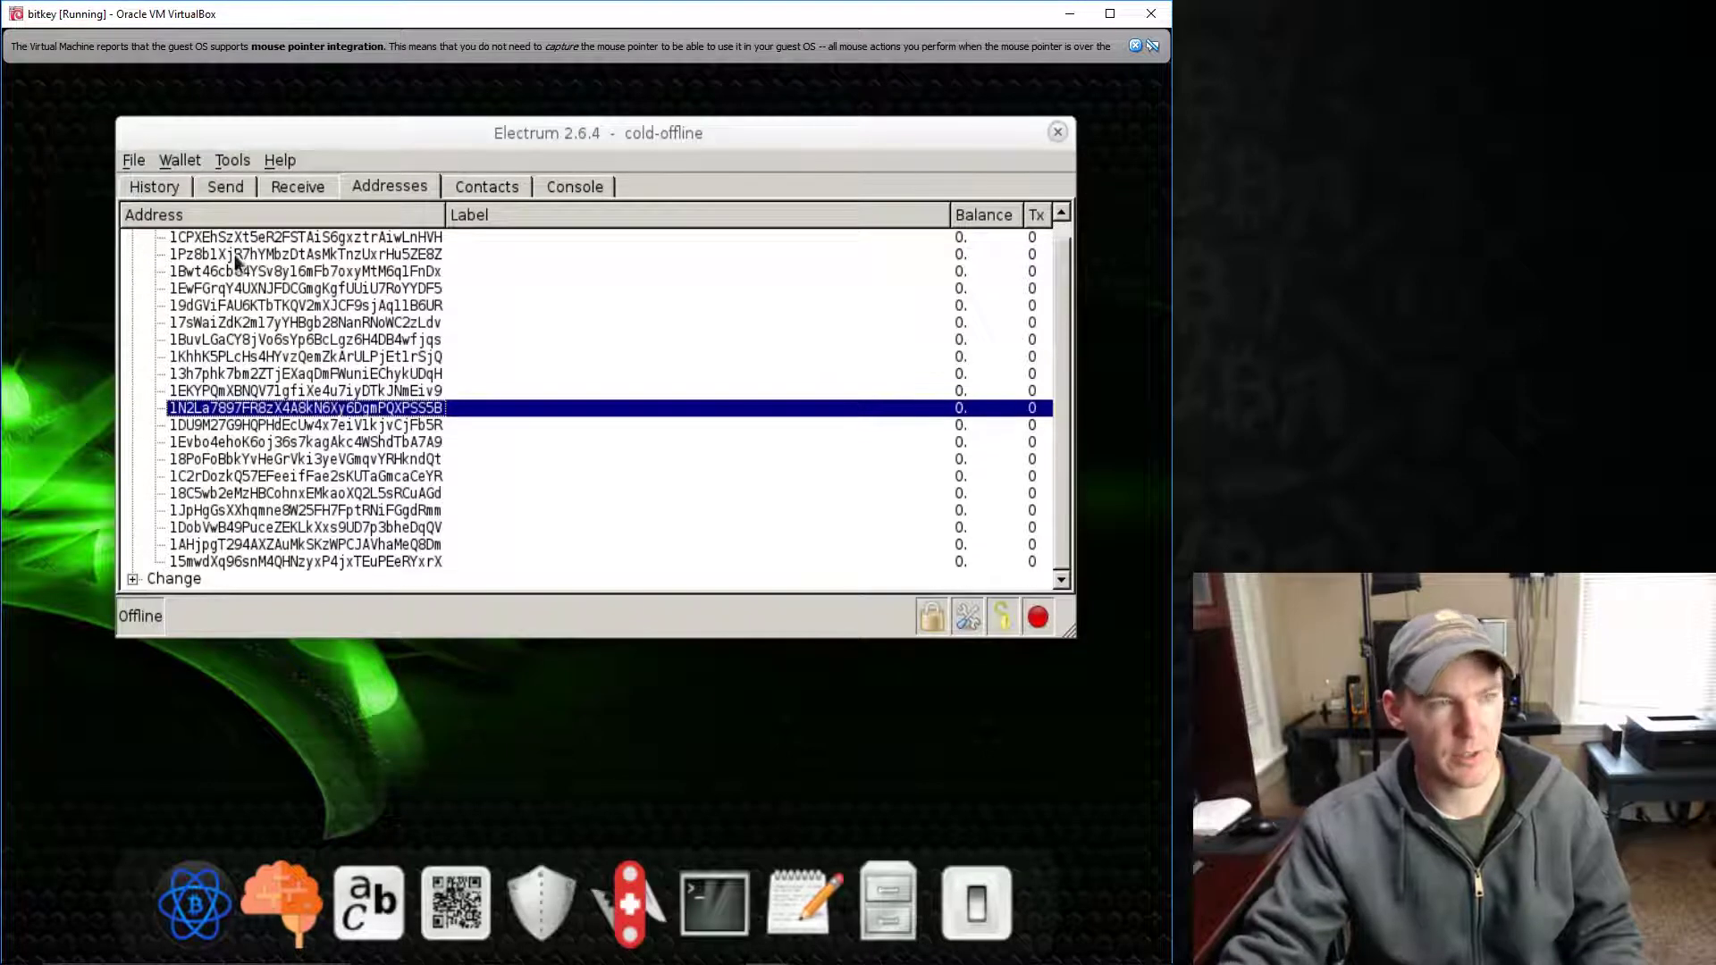
{"action": "left_click", "coordinate": [235, 254]}
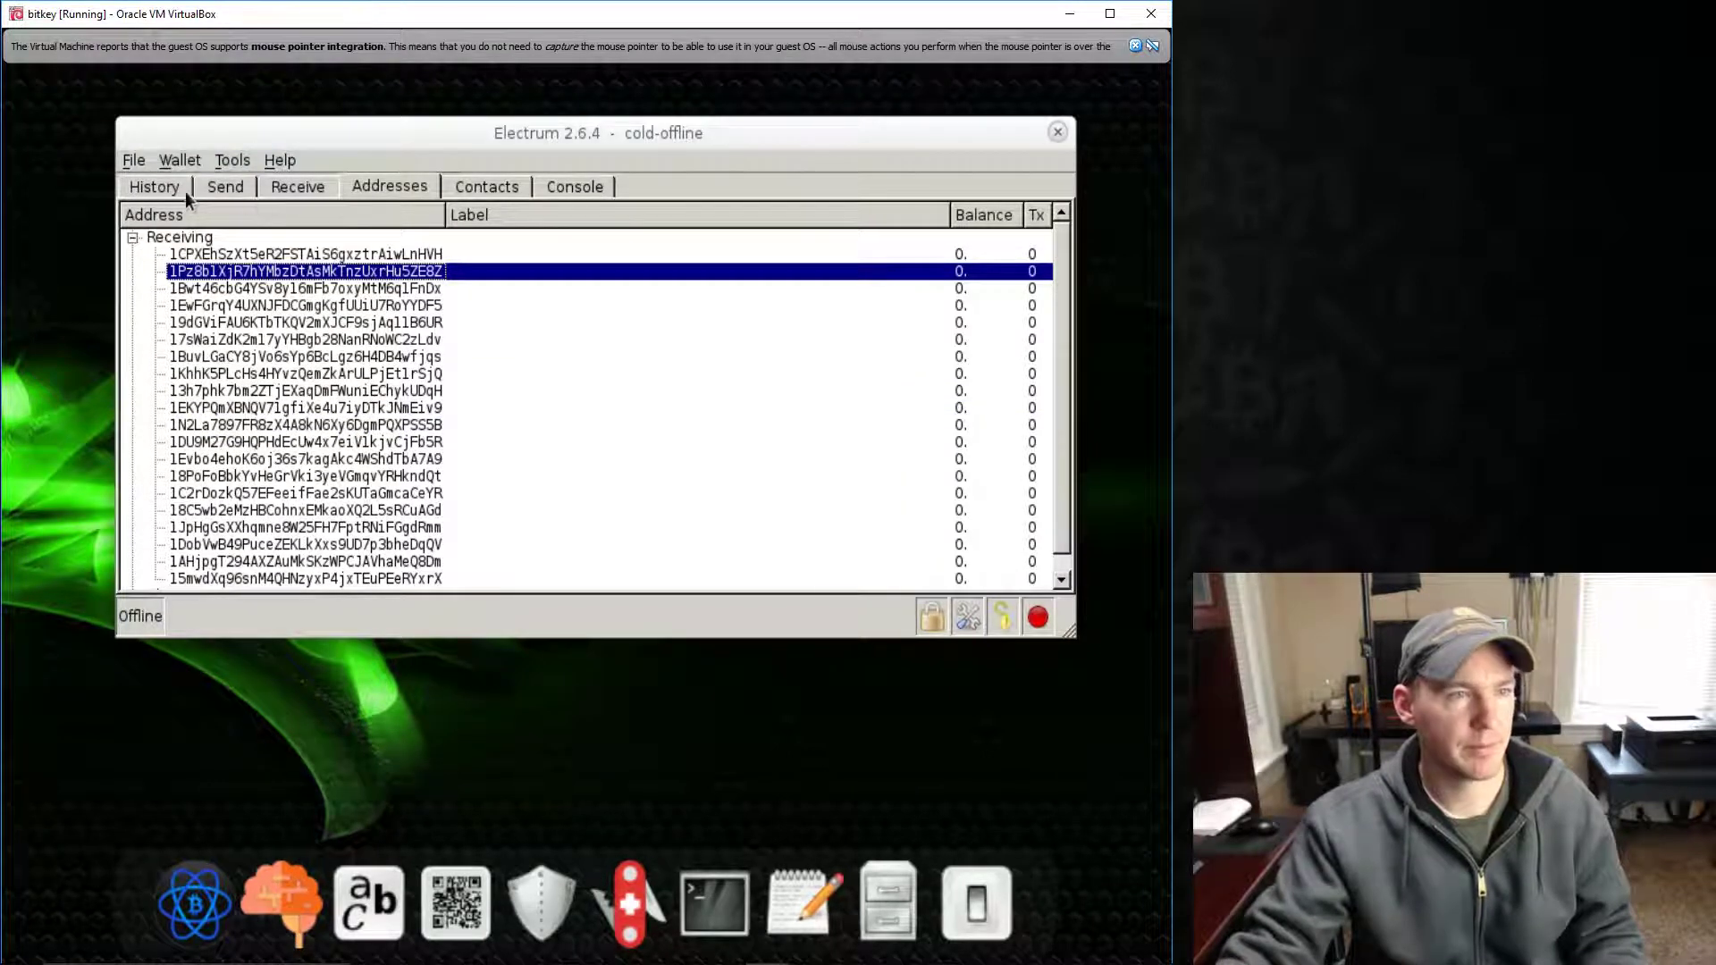
{"action": "left_click", "coordinate": [174, 191]}
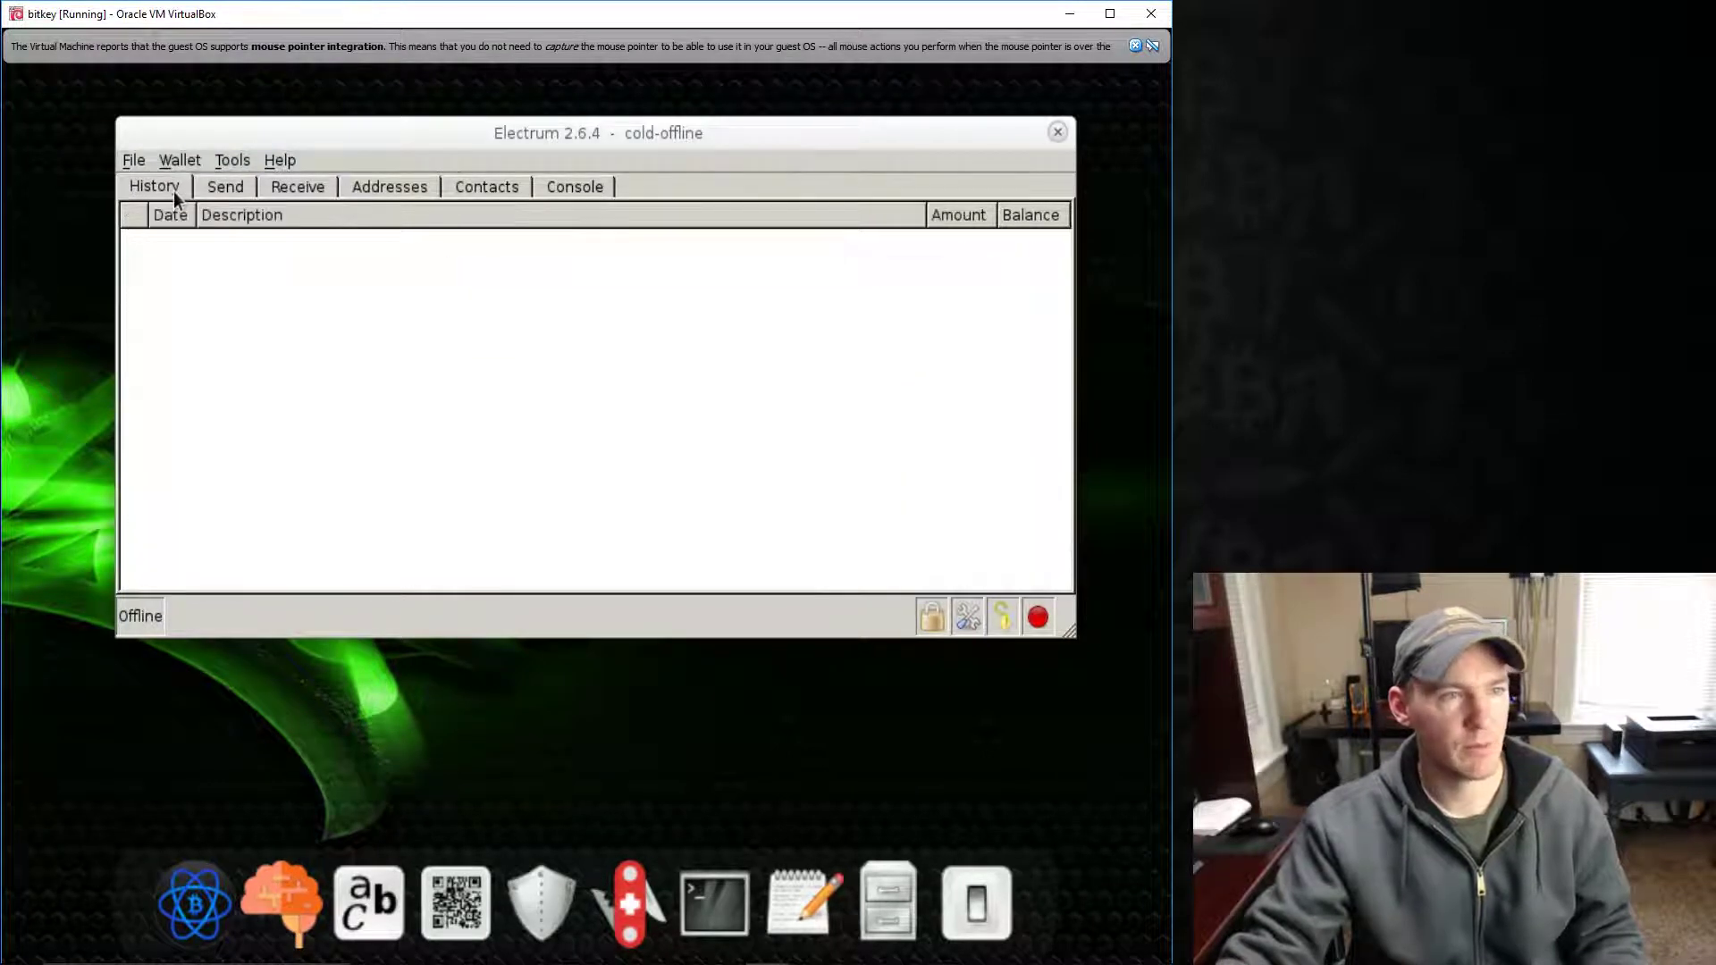
- Fill the Send form with the wallet's own receiving address and an amount of 1000 mBTC
{"action": "left_click", "coordinate": [223, 190]}
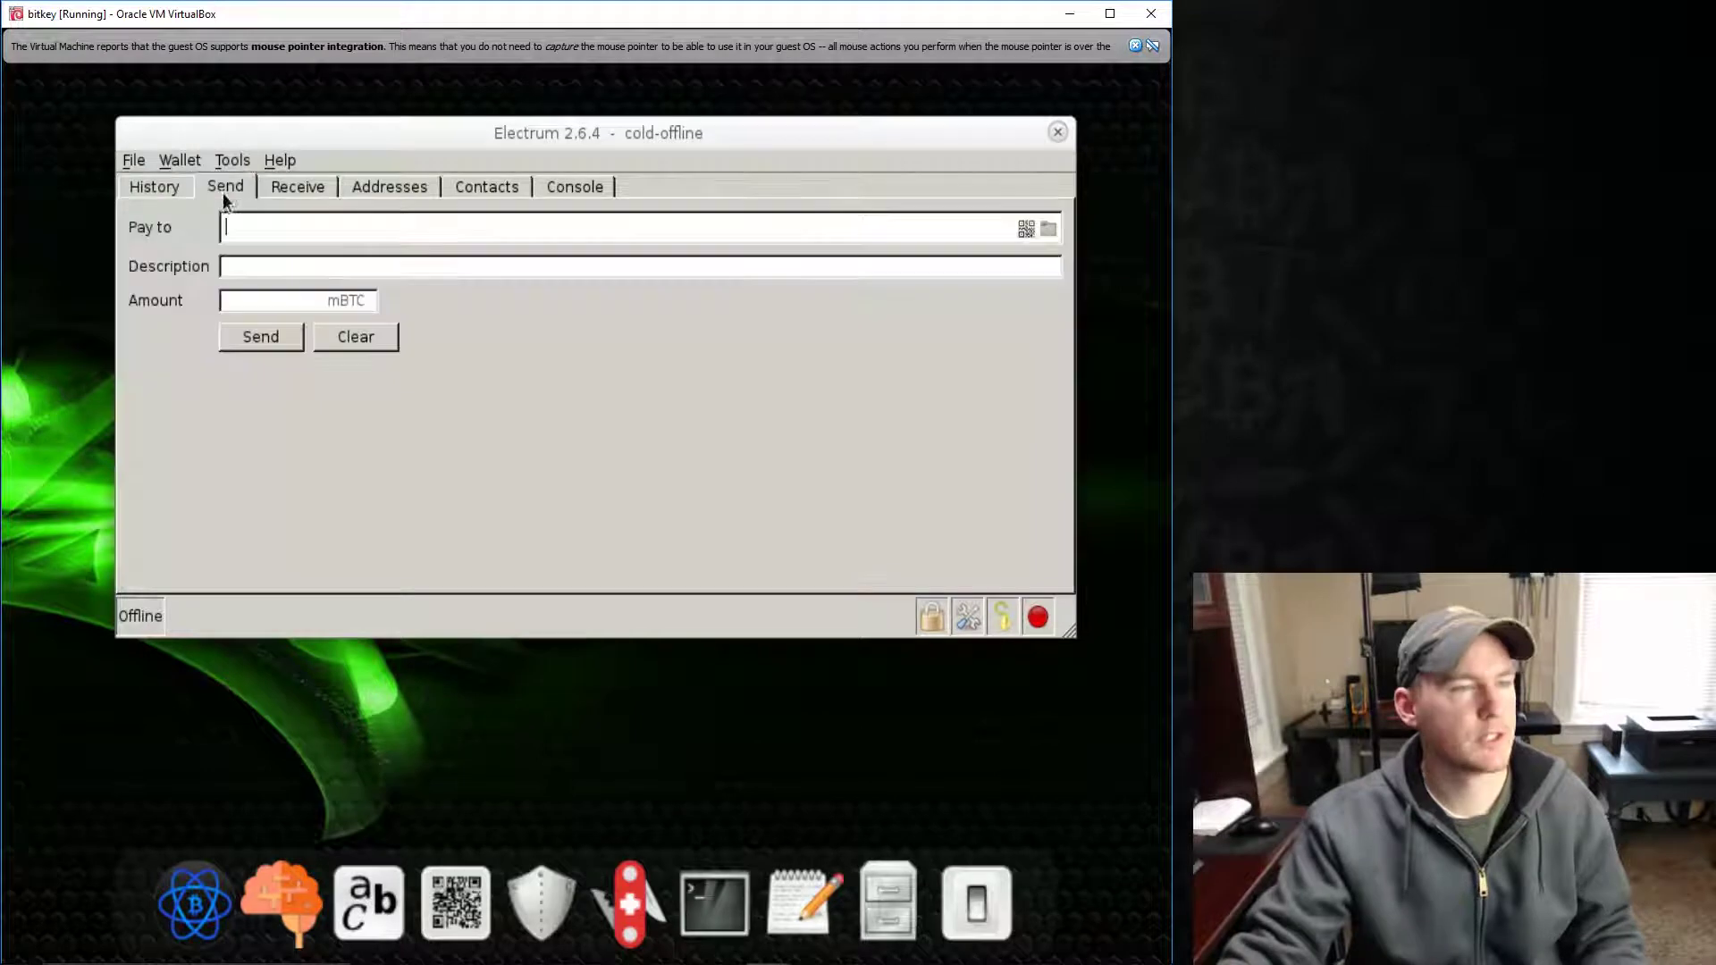
{"action": "left_click", "coordinate": [288, 188]}
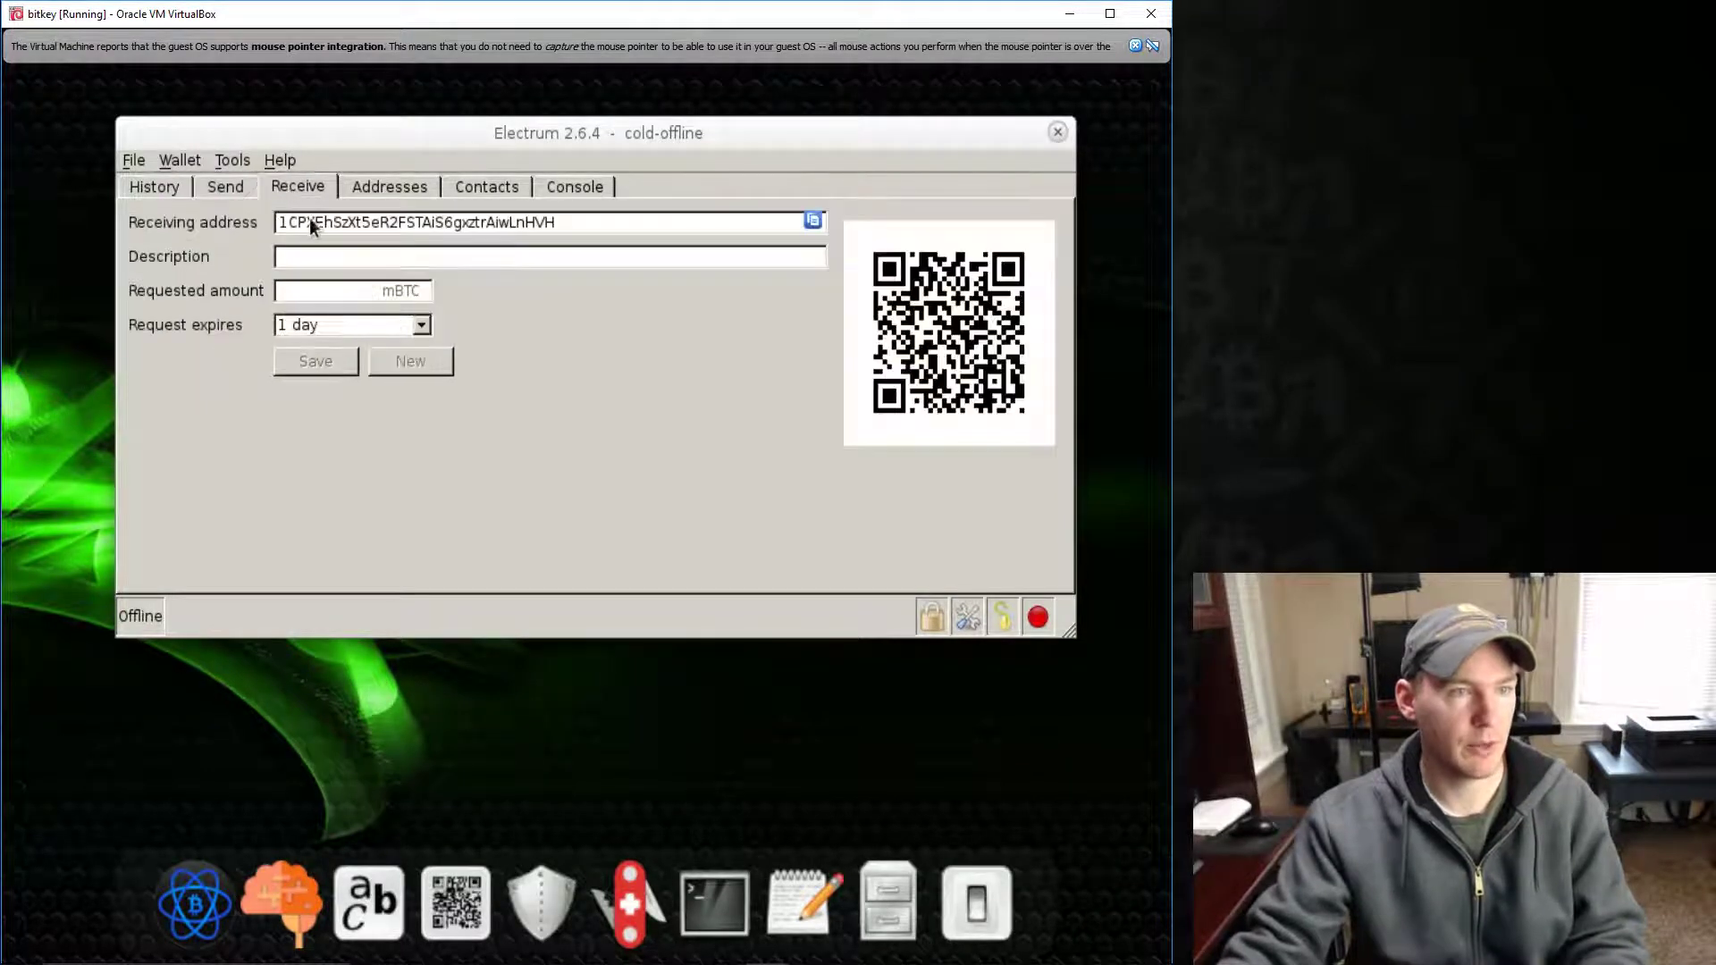
{"action": "left_click_drag", "start_coordinate": [549, 224], "coordinate": [395, 224]}
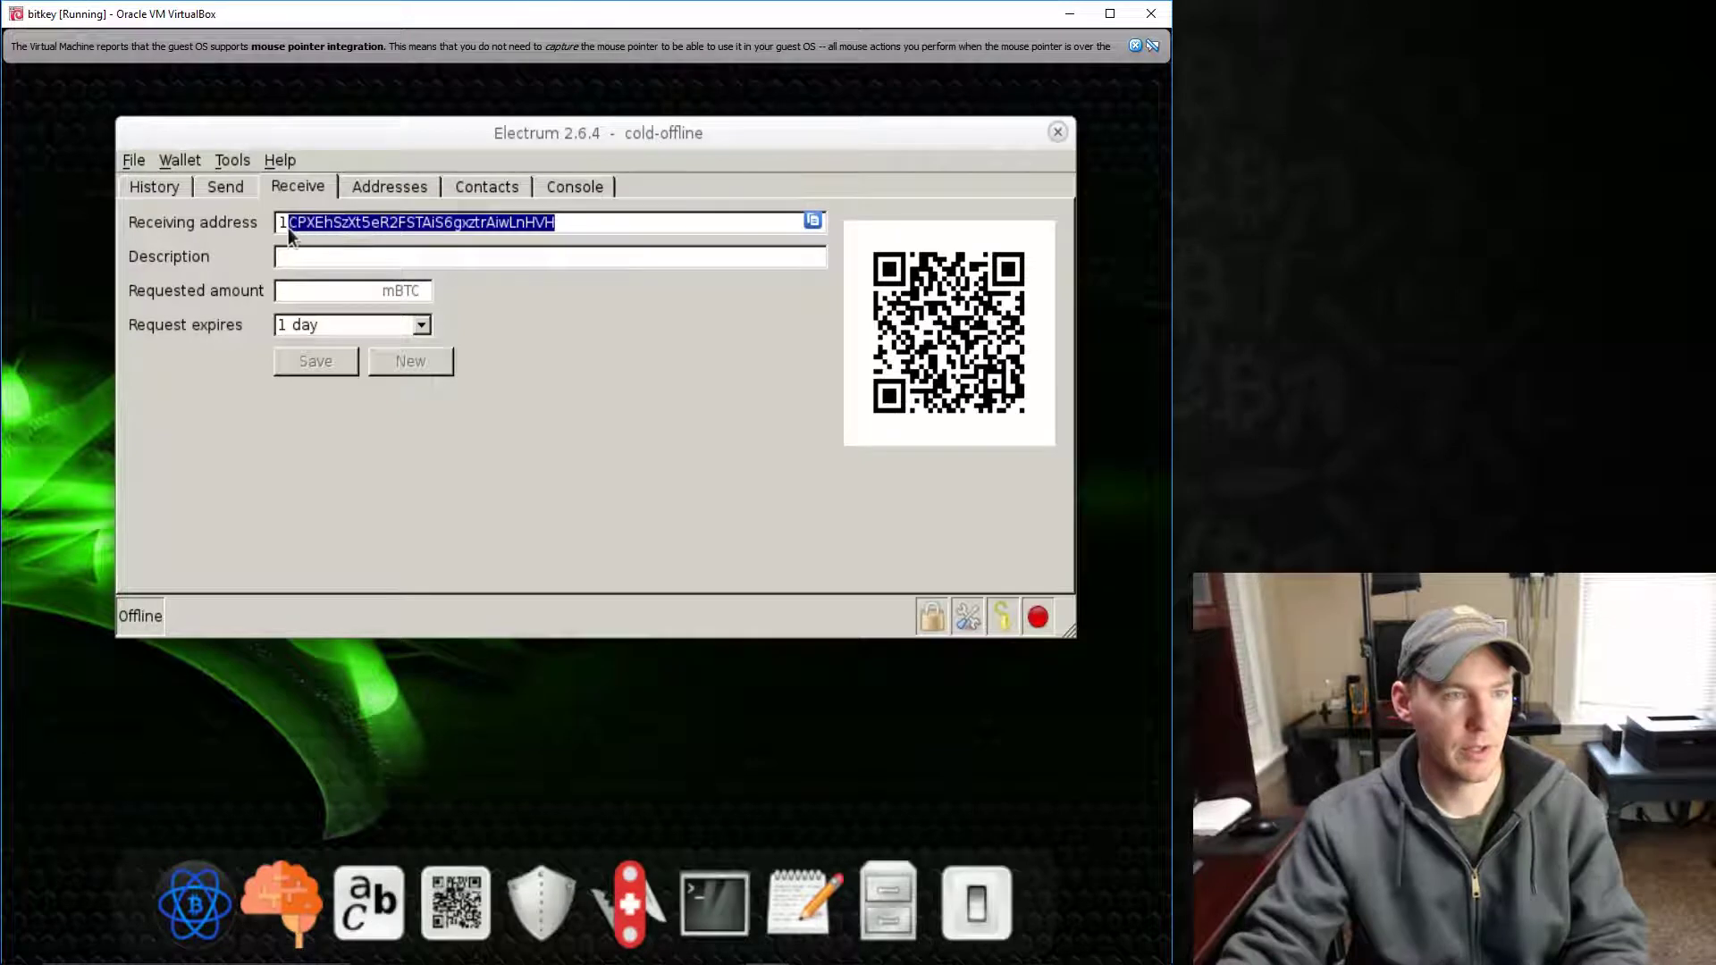
{"action": "left_click", "coordinate": [227, 185]}
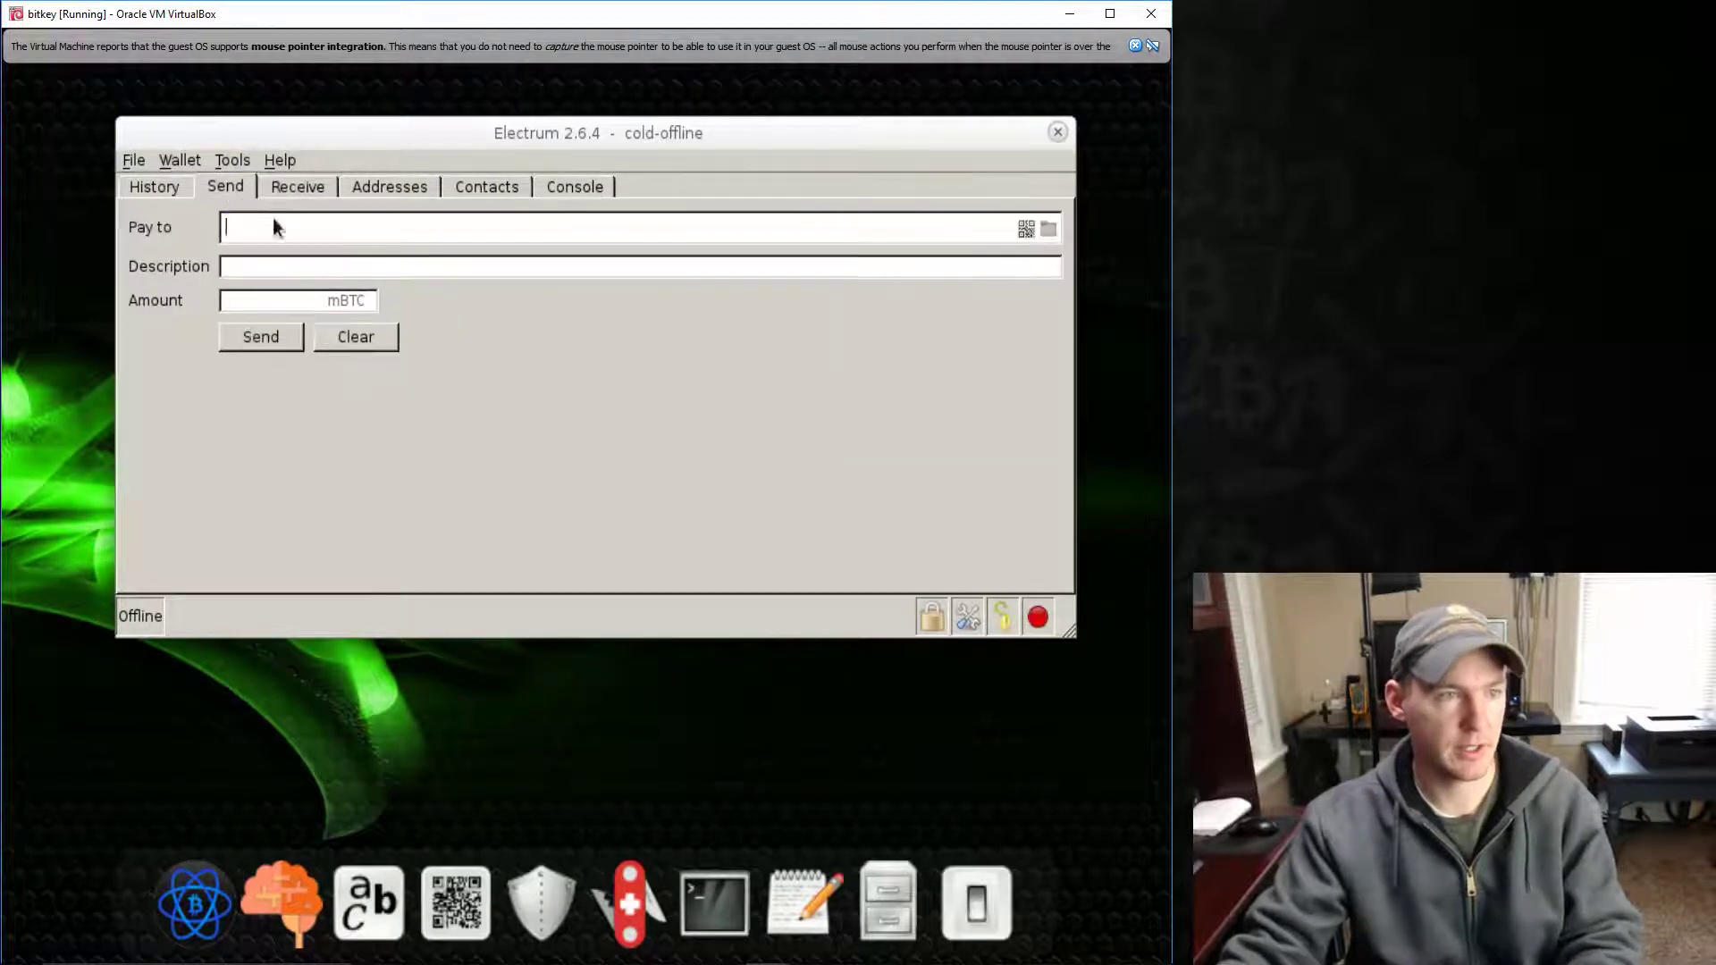
{"action": "left_click", "coordinate": [281, 266]}
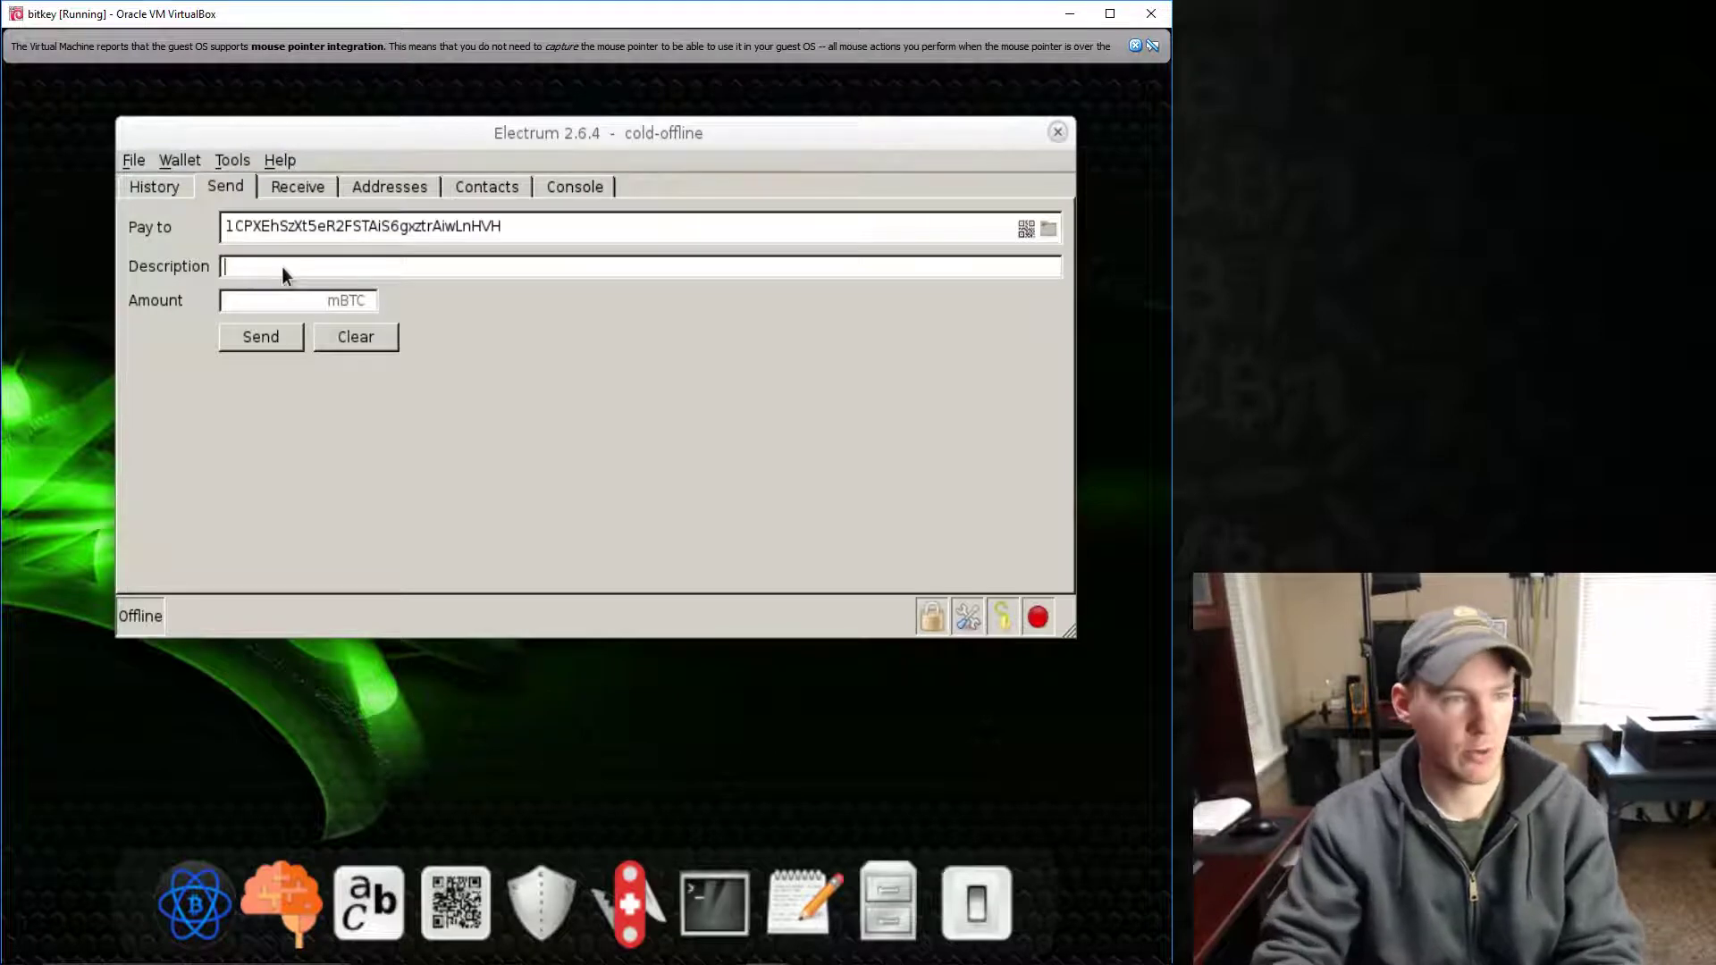
{"action": "left_click", "coordinate": [300, 303]}
{"action": "type", "text": "1000"}
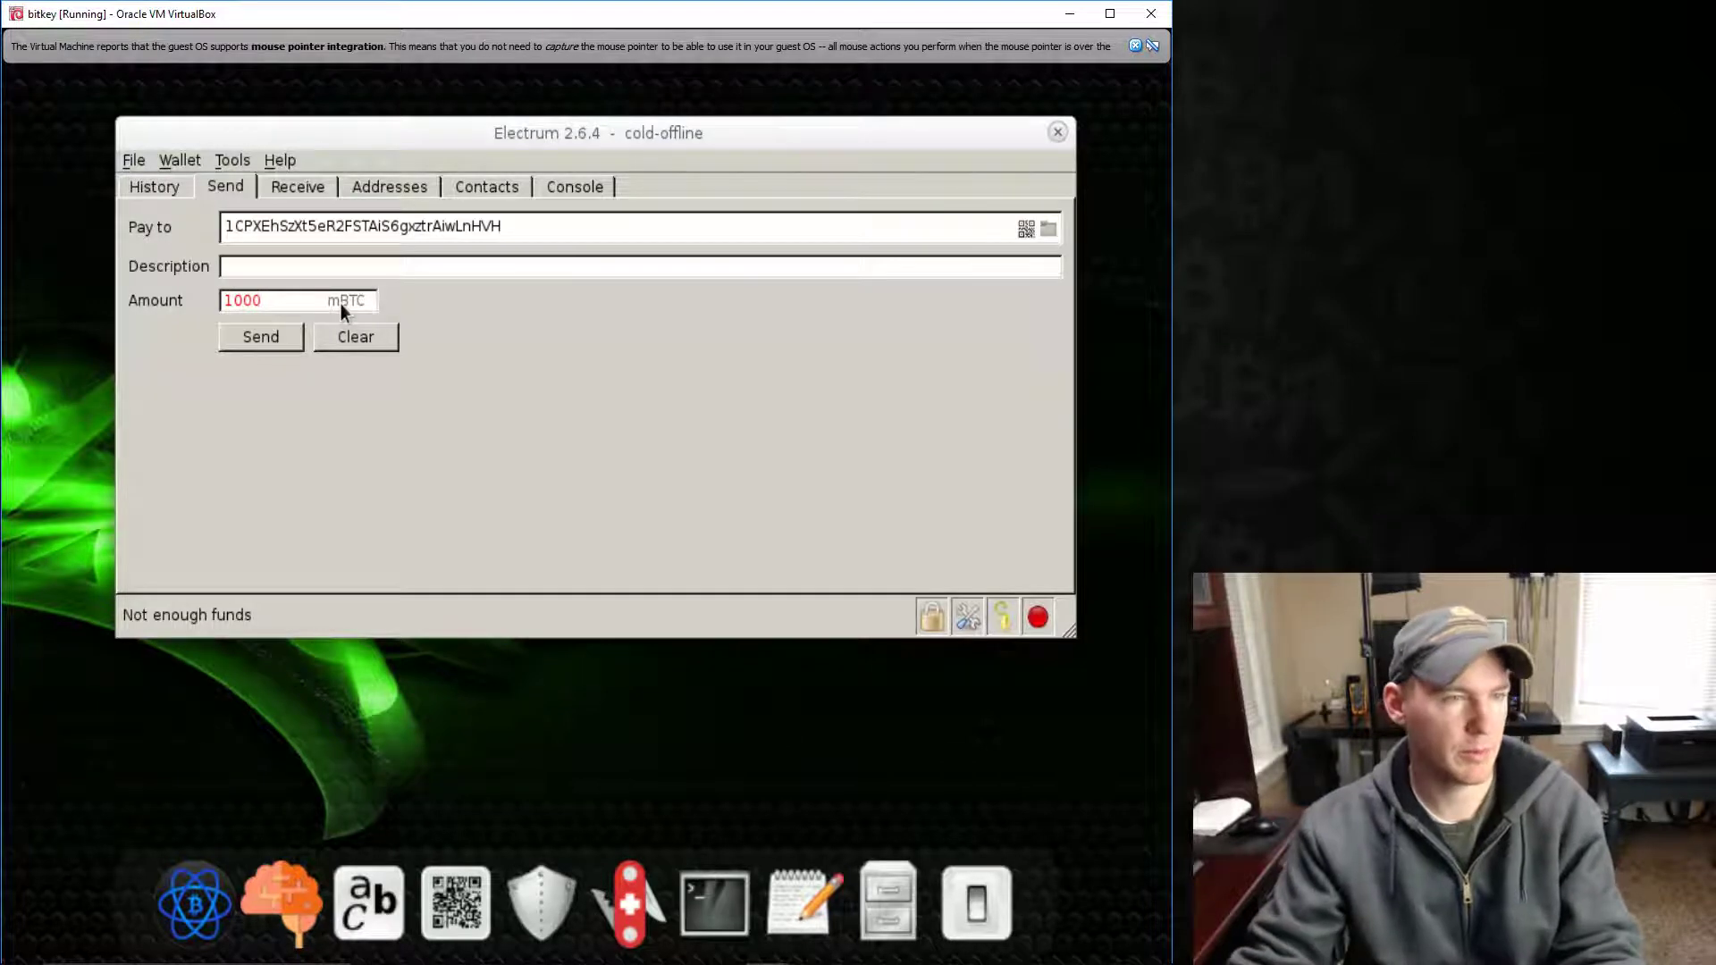
{"action": "left_click", "coordinate": [229, 162]}
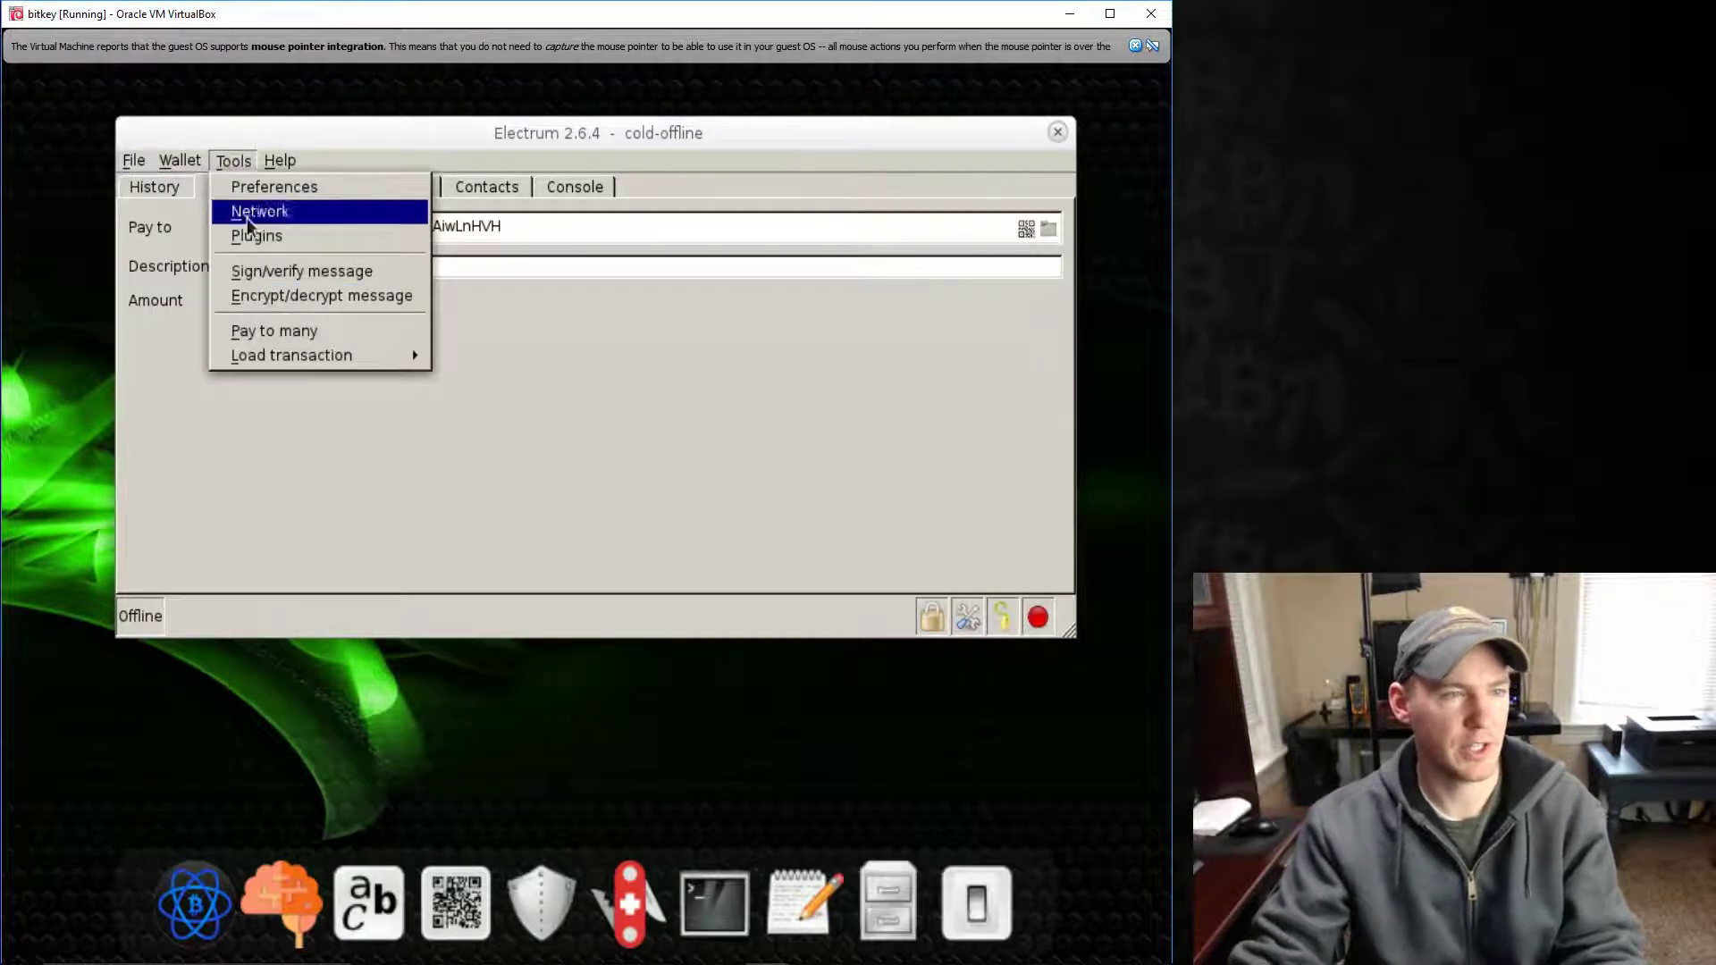
- Look over the Console, Contacts, Addresses and History tabs
{"action": "left_click", "coordinate": [230, 163]}
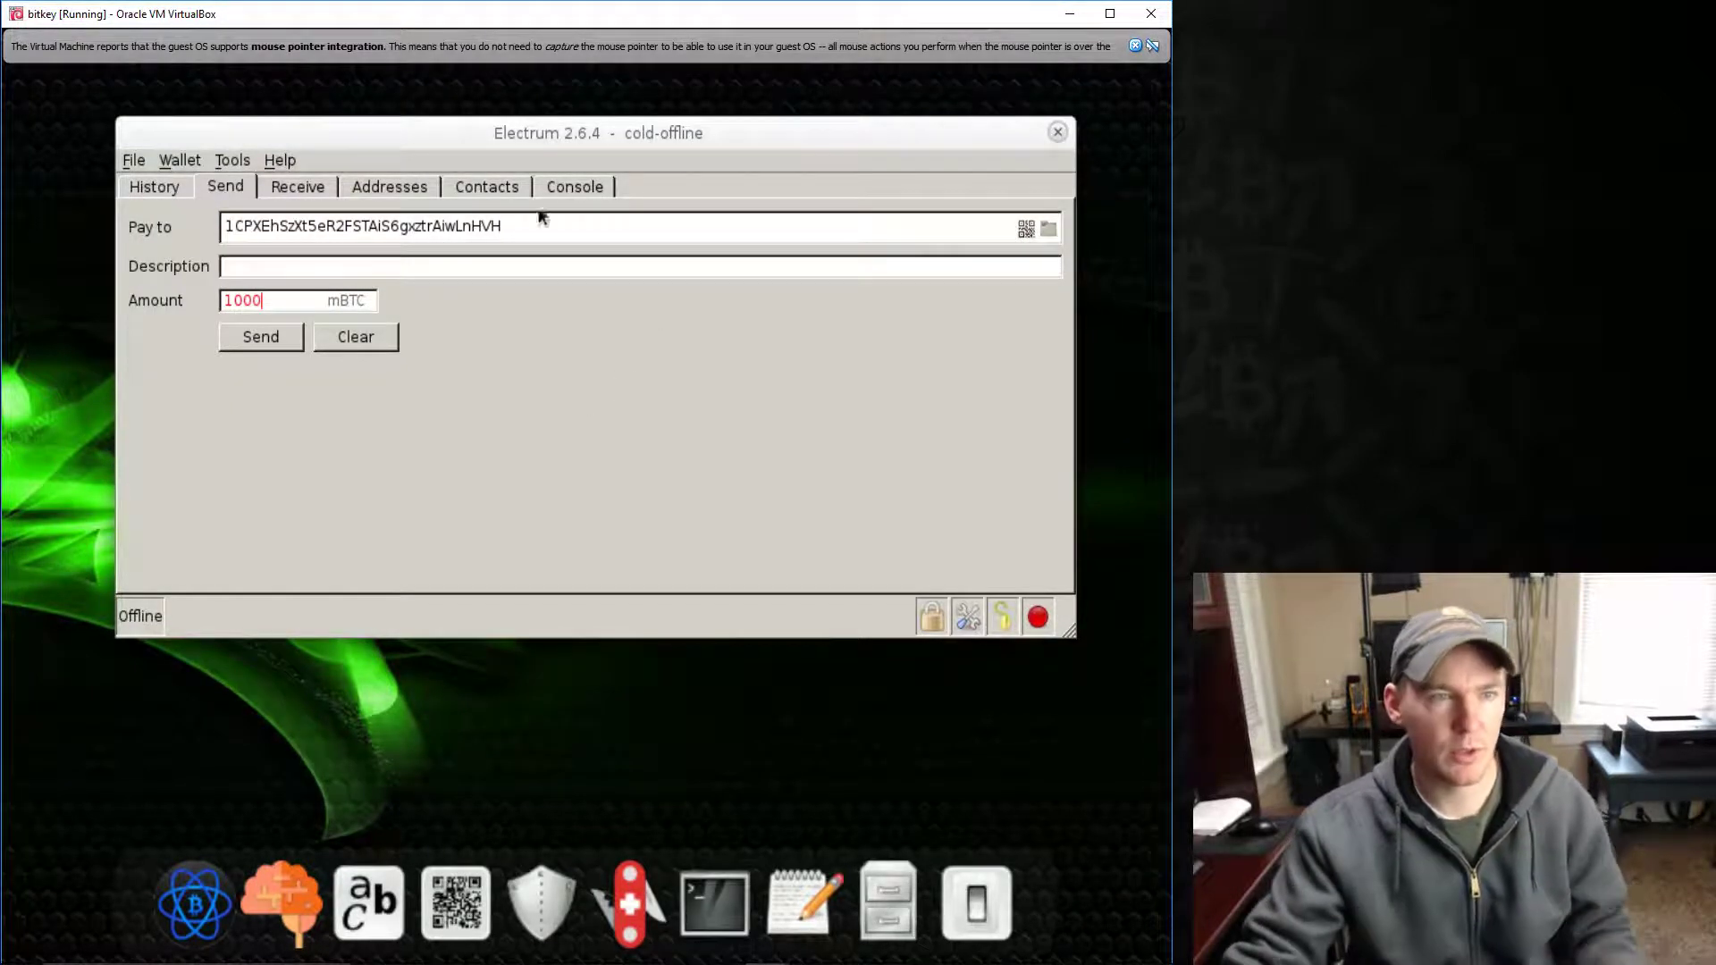
{"action": "left_click", "coordinate": [572, 187]}
{"action": "left_click", "coordinate": [475, 188]}
{"action": "left_click", "coordinate": [424, 188]}
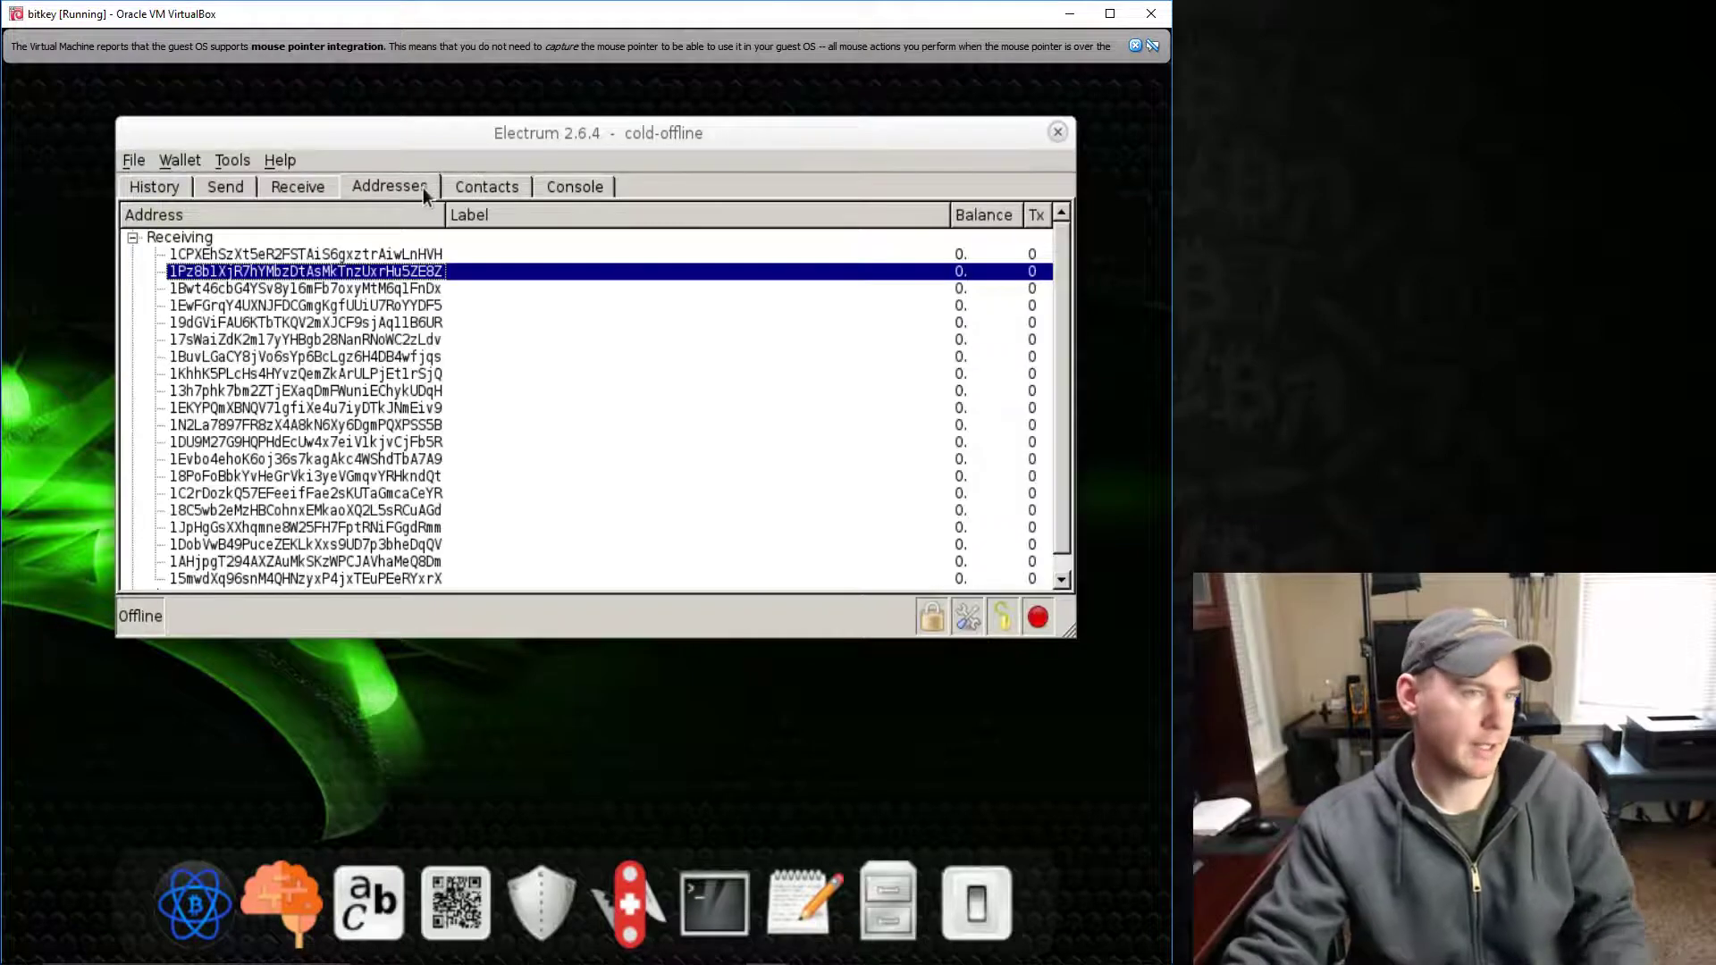
{"action": "left_click", "coordinate": [169, 184]}
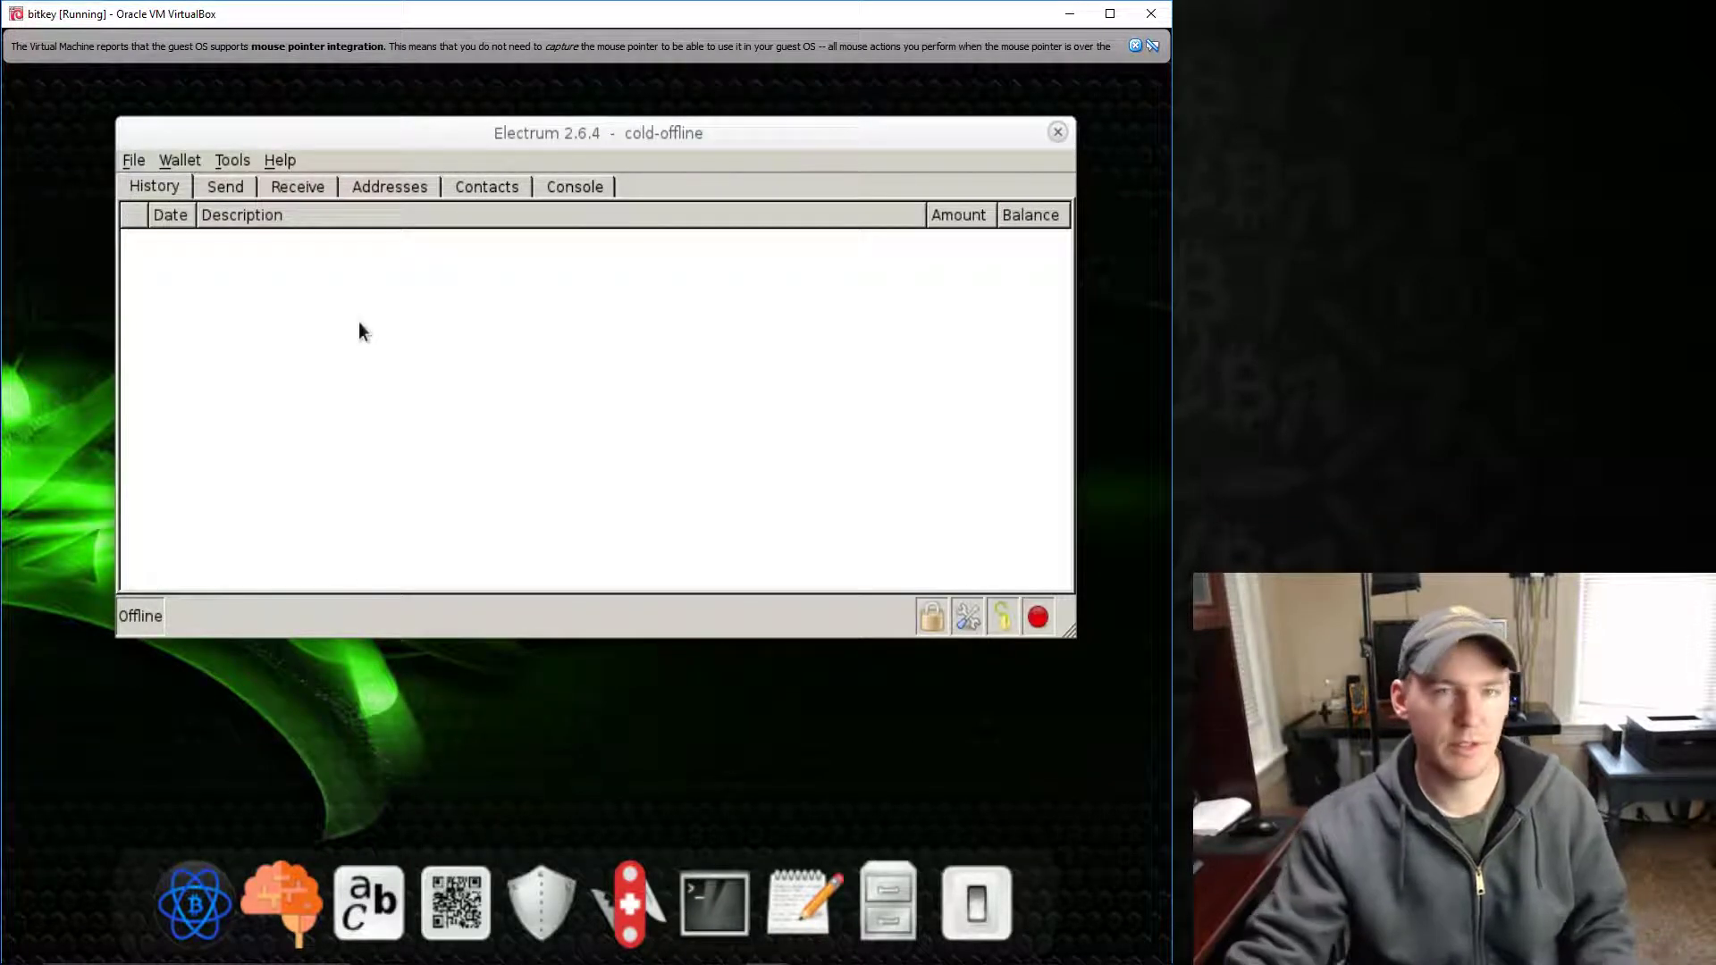
- Browse the Tools and Wallet menus, then close the Electrum window
{"action": "left_click", "coordinate": [245, 160]}
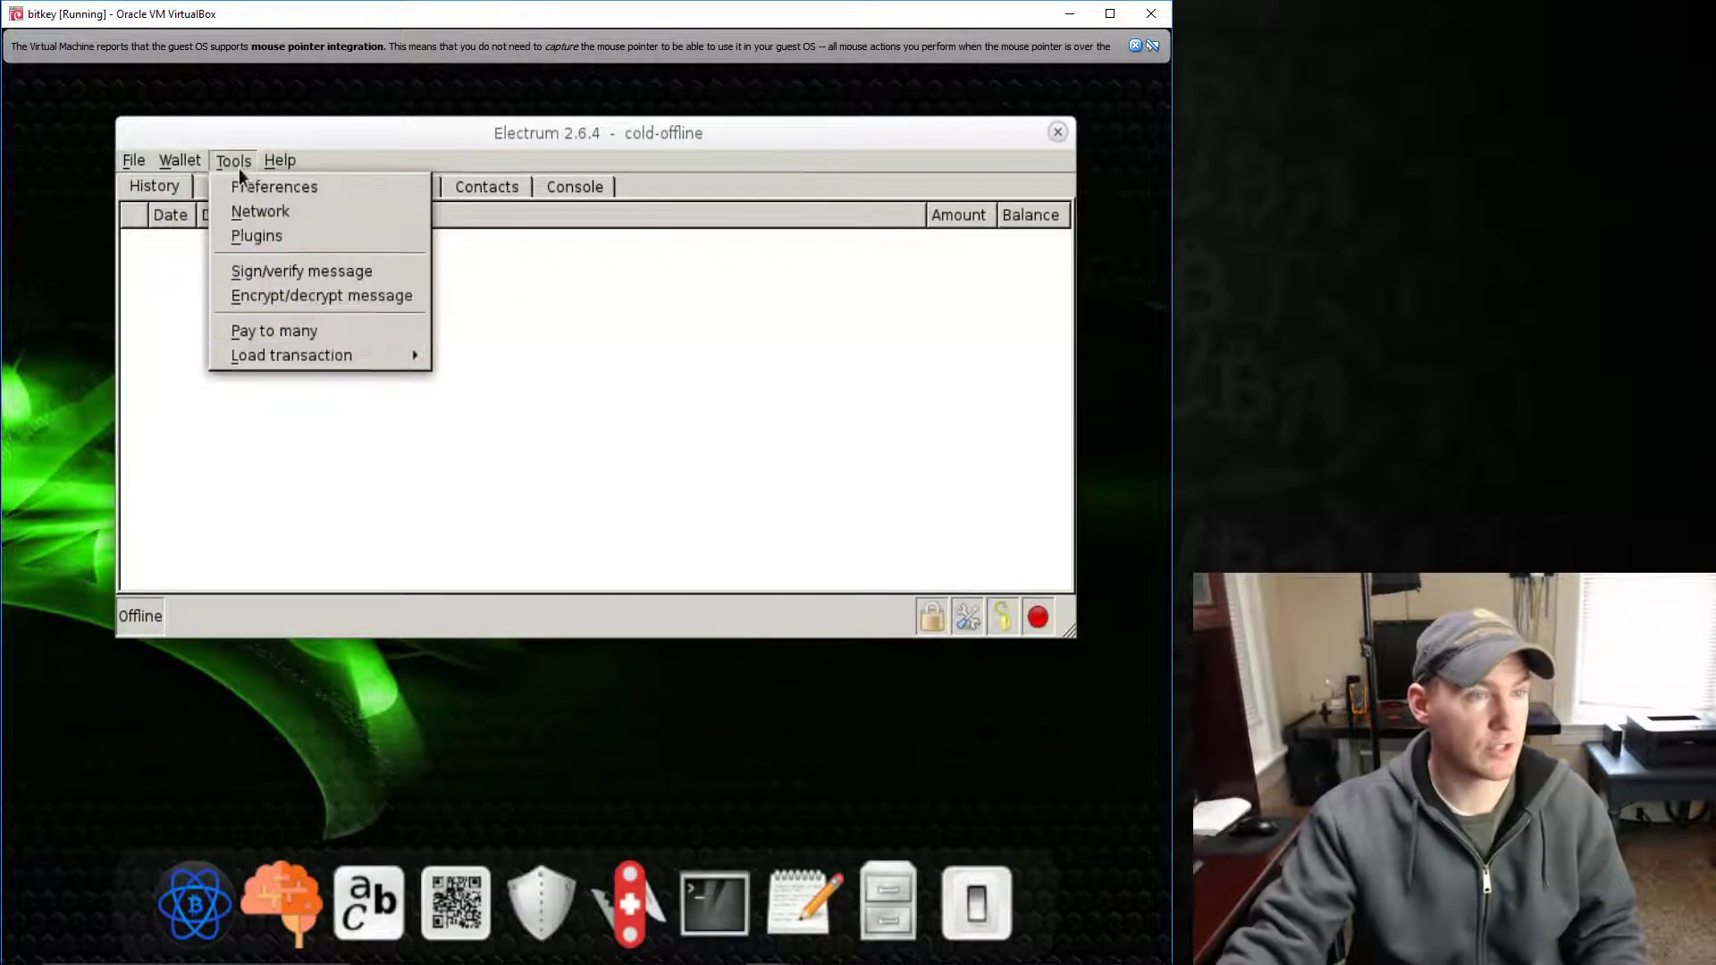
{"action": "left_click", "coordinate": [232, 166]}
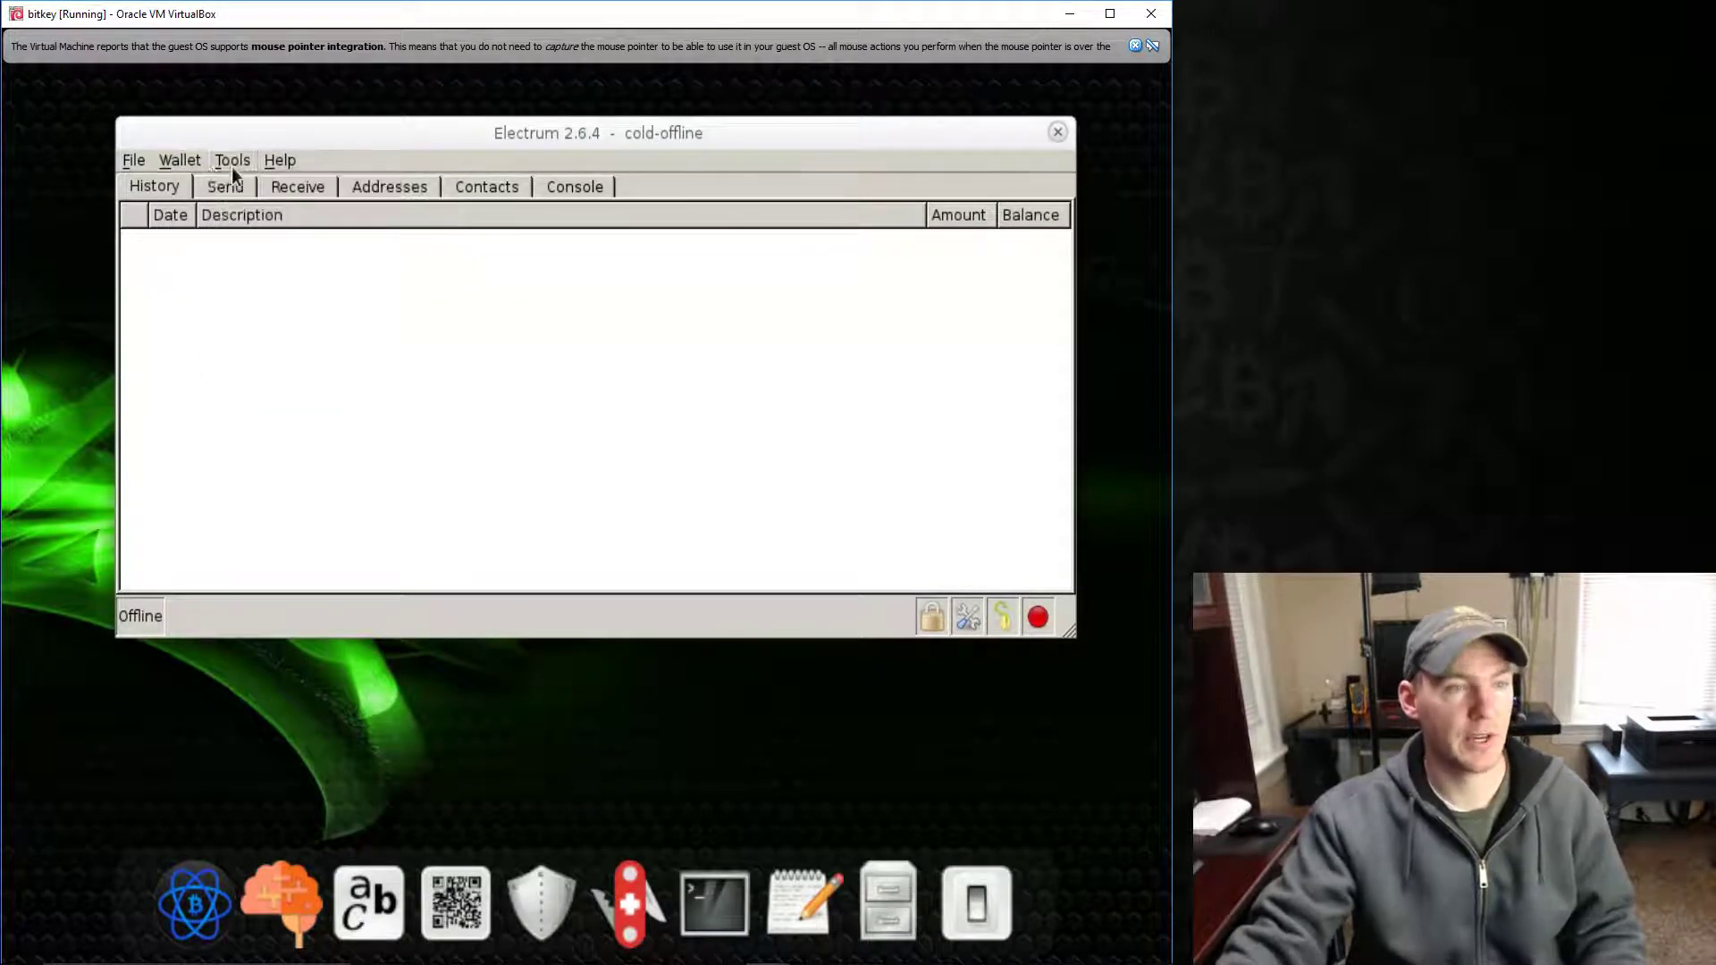
{"action": "left_click", "coordinate": [197, 163]}
{"action": "left_click", "coordinate": [436, 361]}
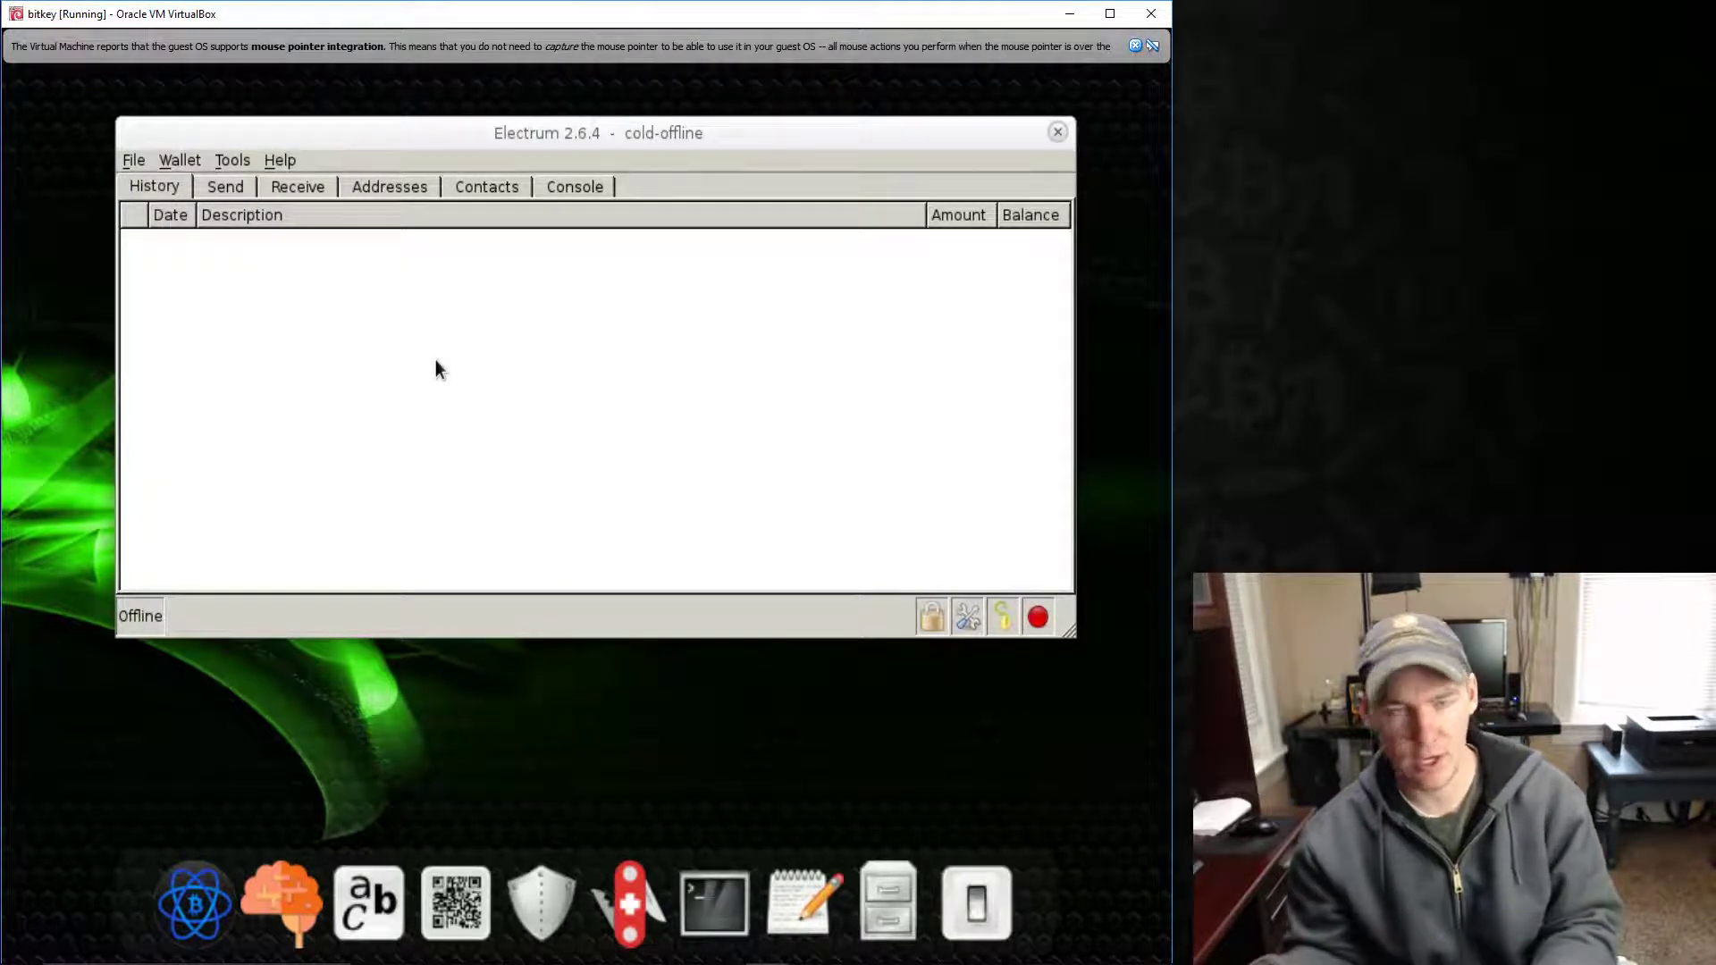
{"action": "left_click", "coordinate": [1057, 132]}
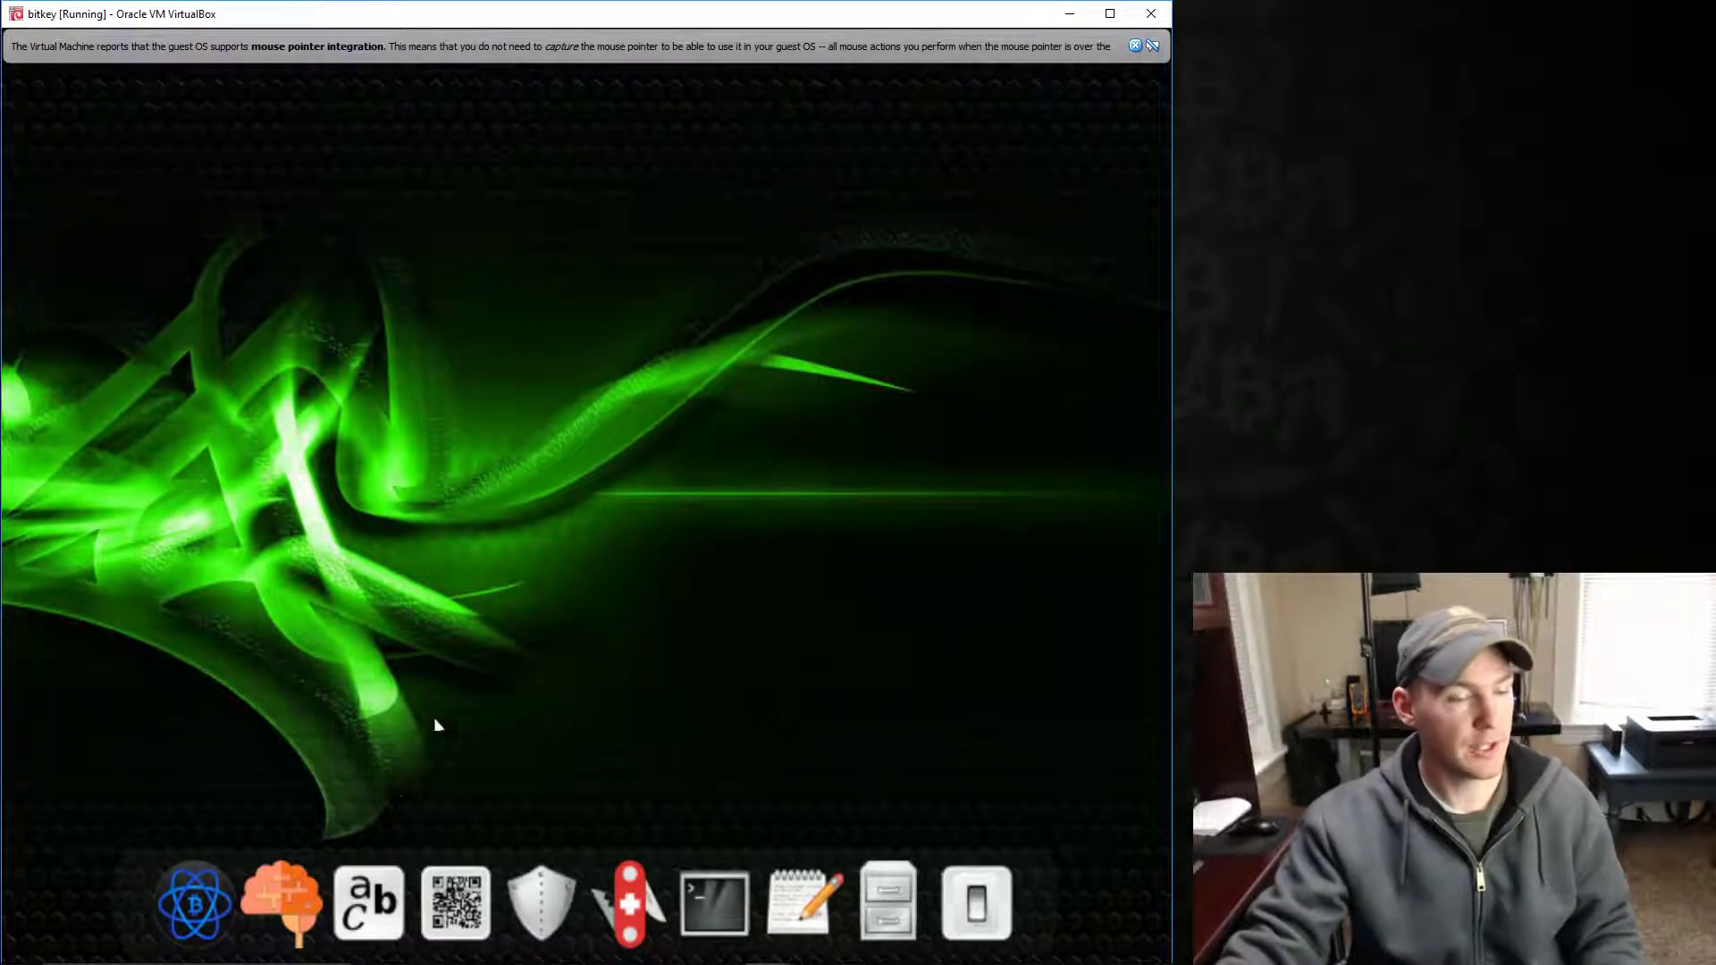
- Start WarpWallet with a typed passphrase and an e-mail address salt, with the sanity check ticked
{"action": "left_click", "coordinate": [297, 884]}
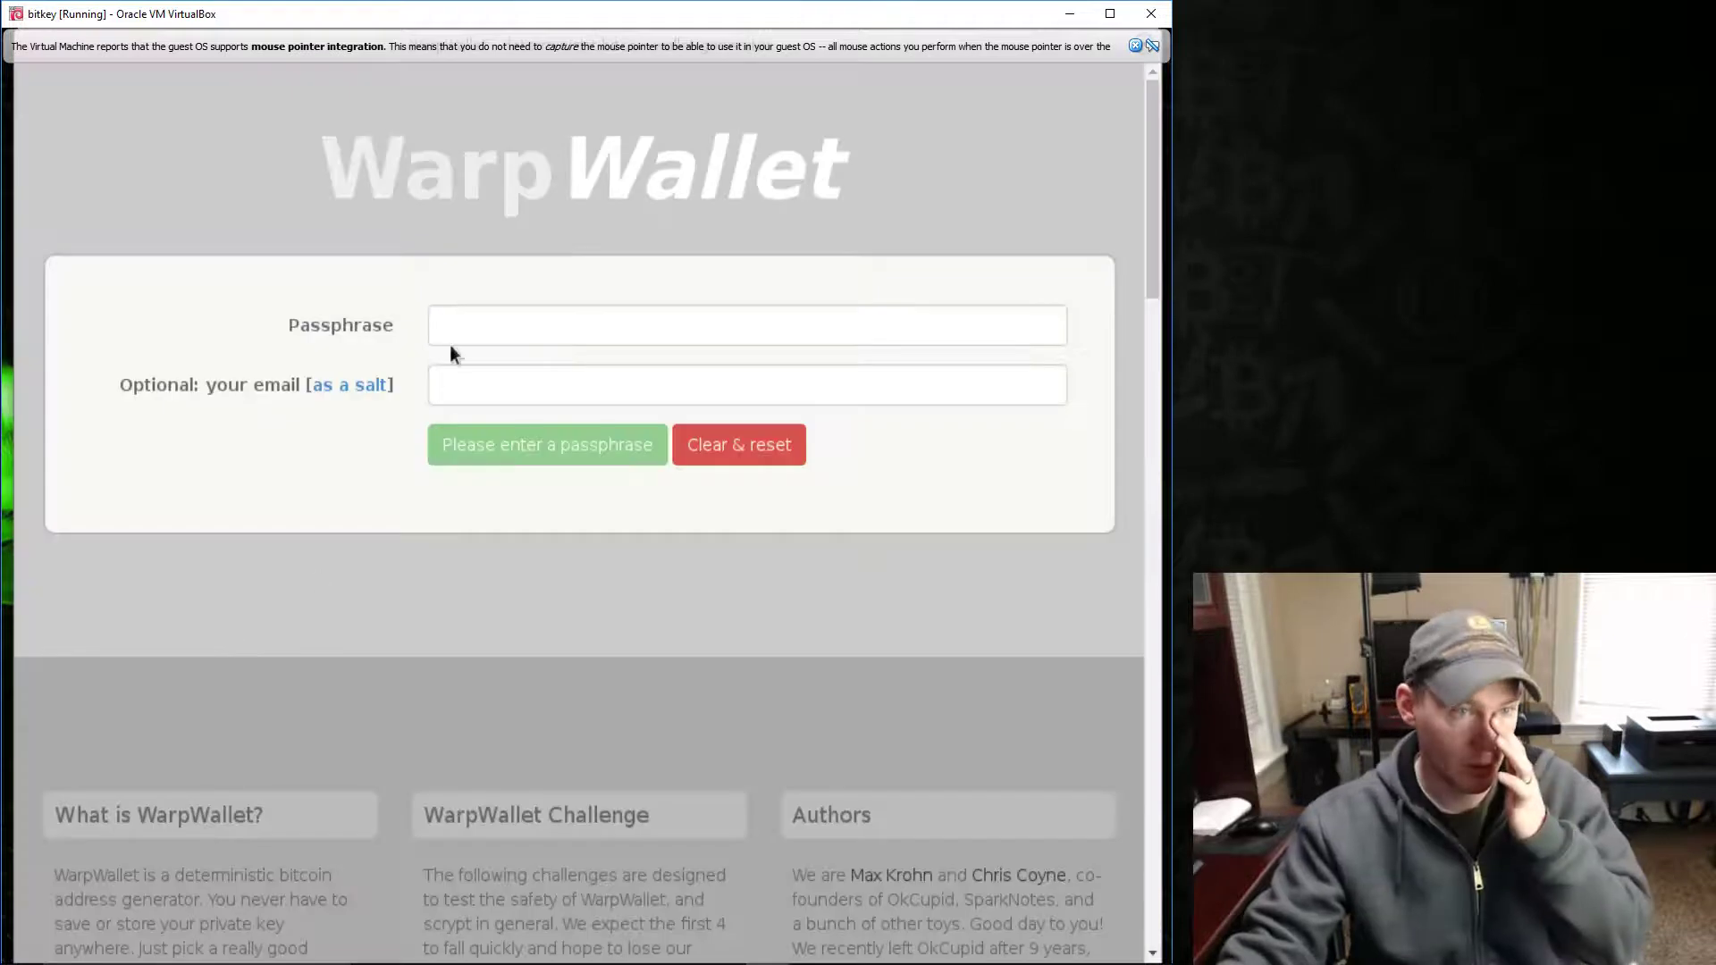
{"action": "left_click", "coordinate": [464, 324]}
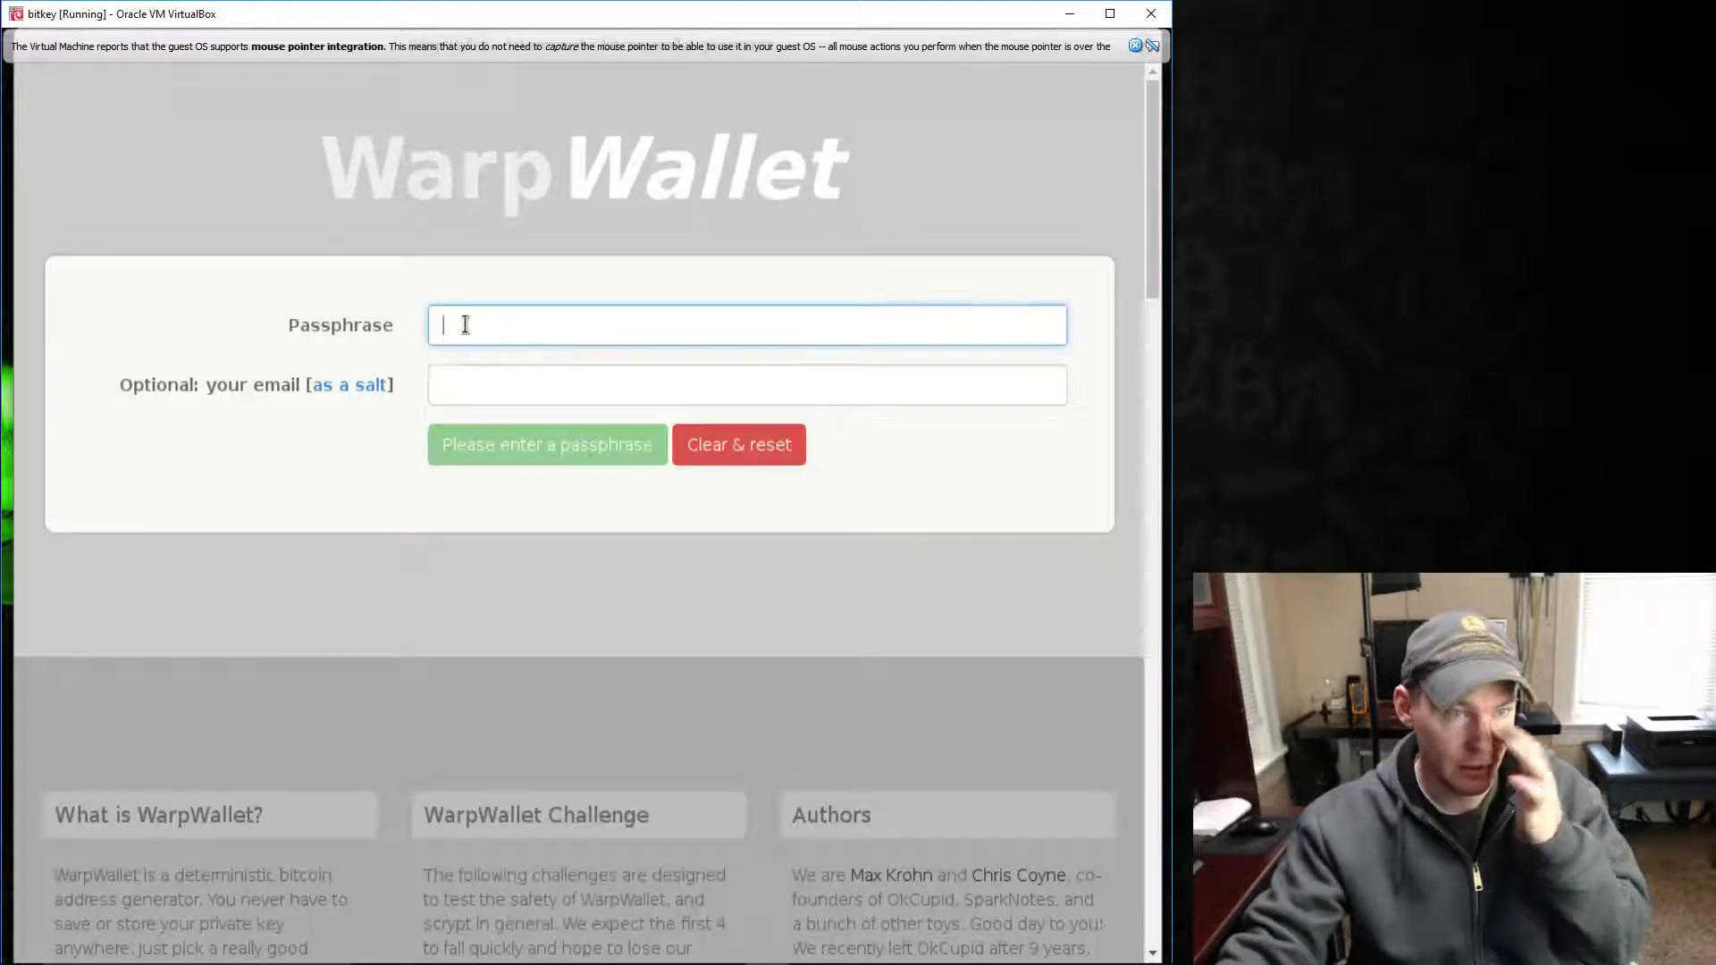
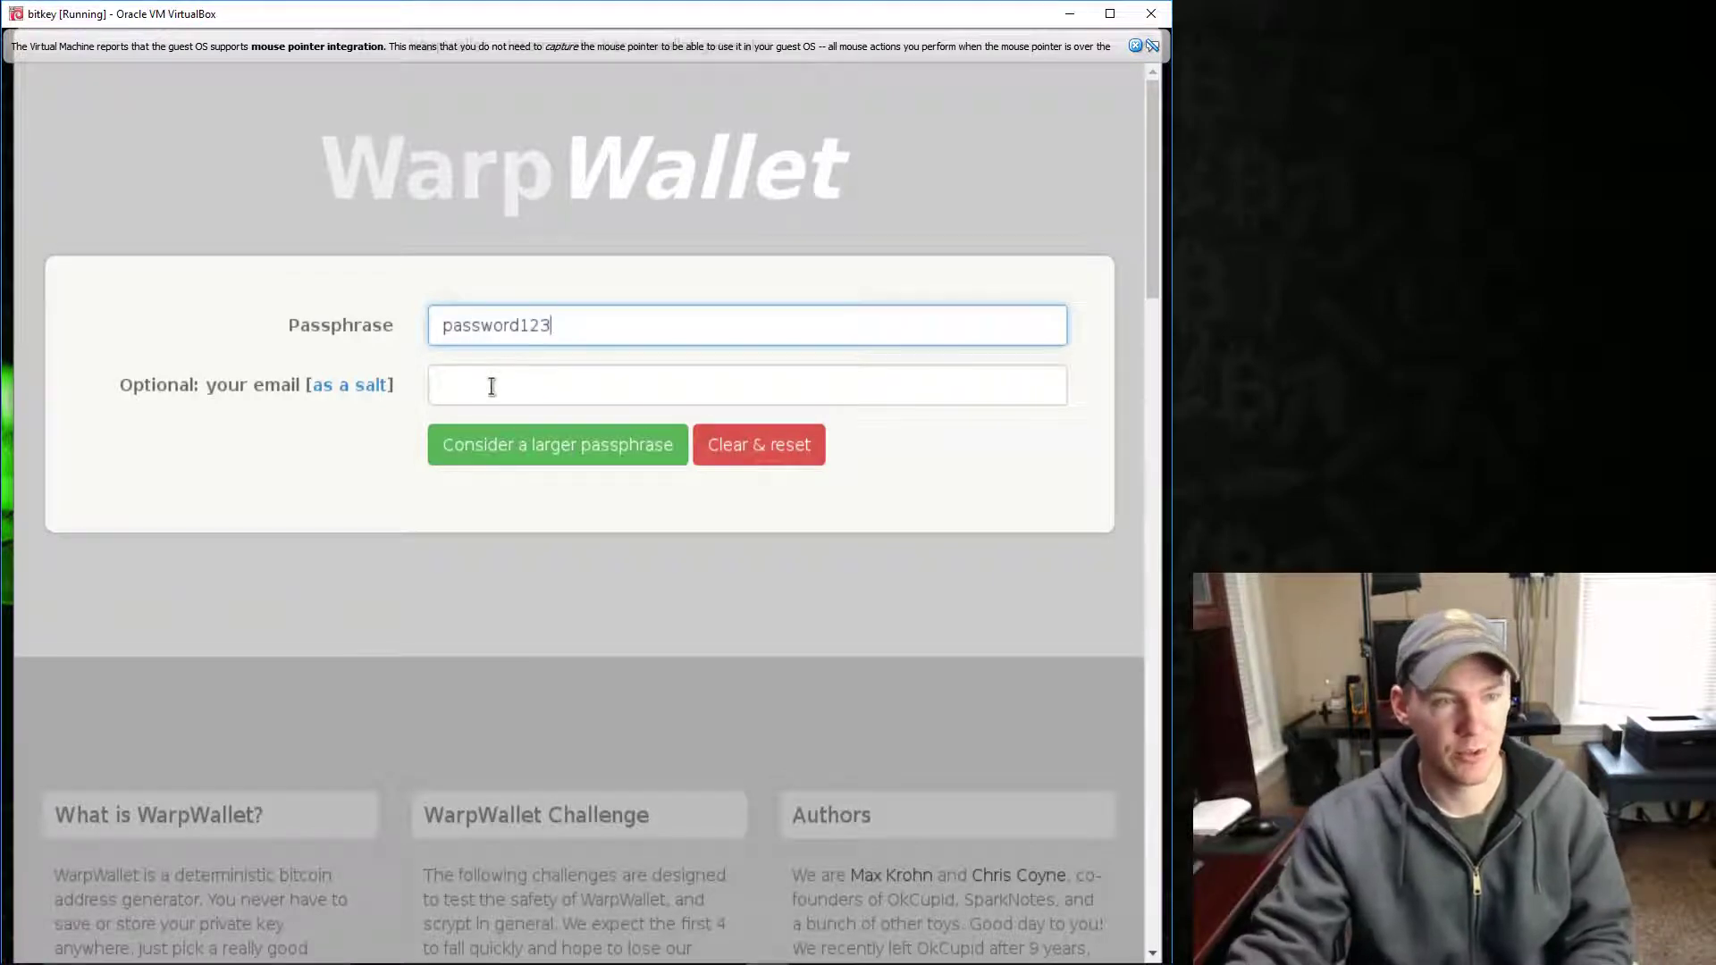
{"action": "left_click", "coordinate": [484, 392]}
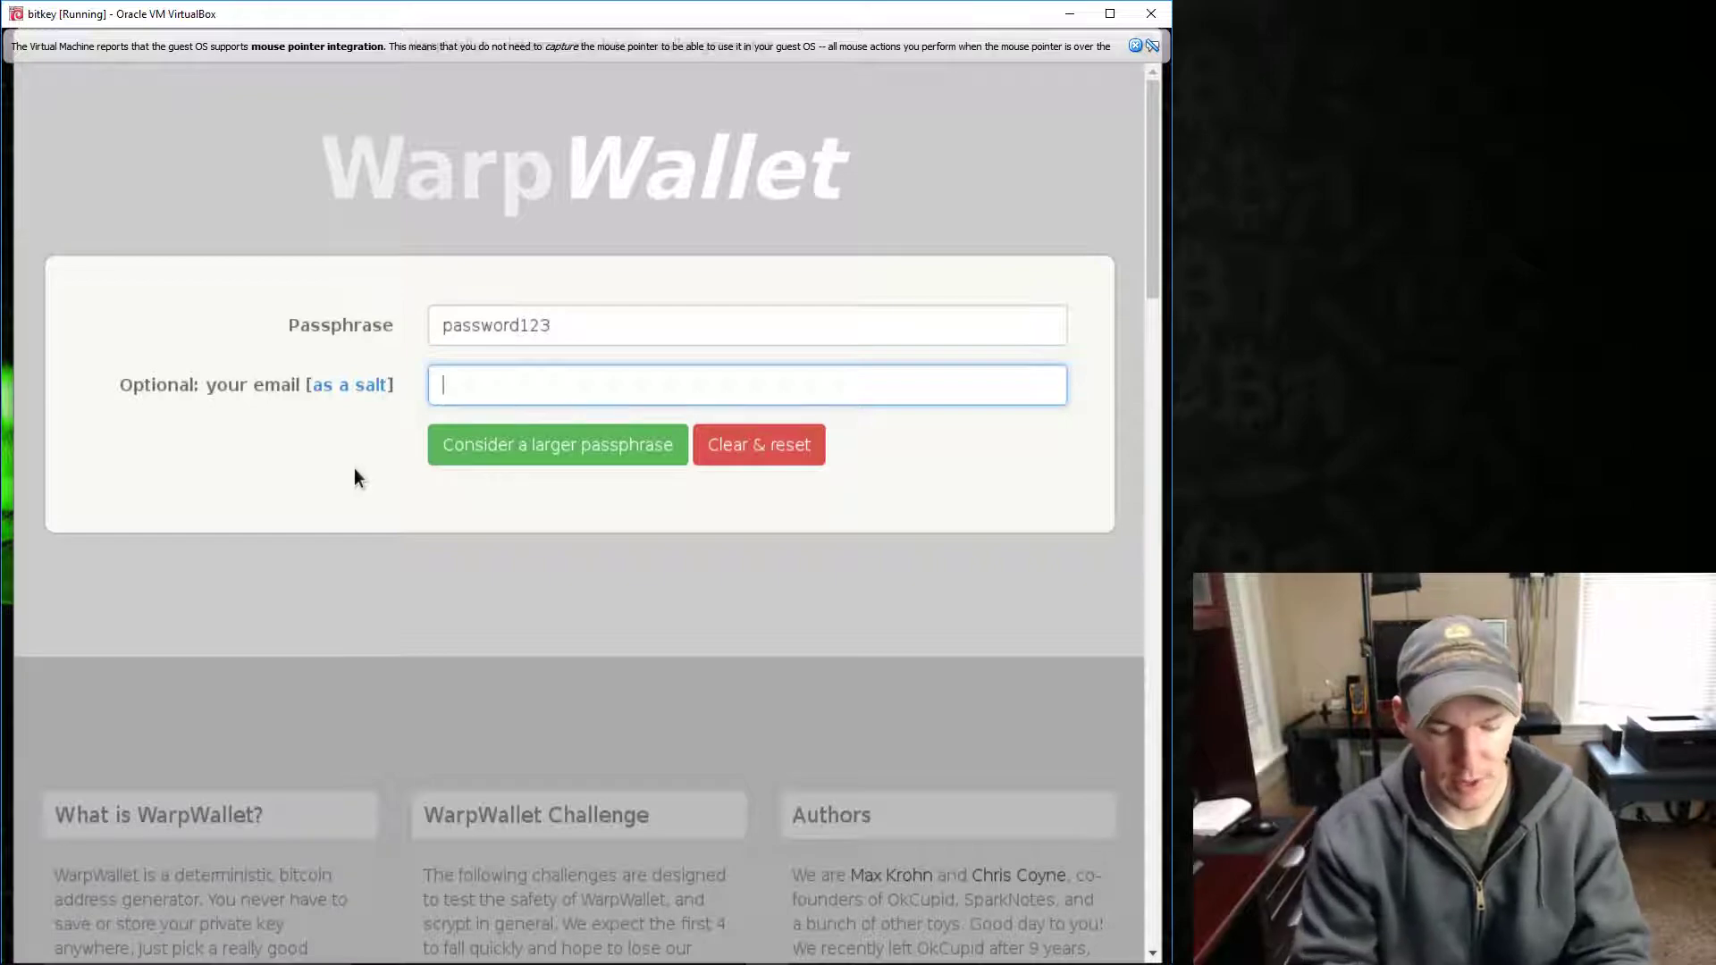
{"action": "type", "text": "email"}
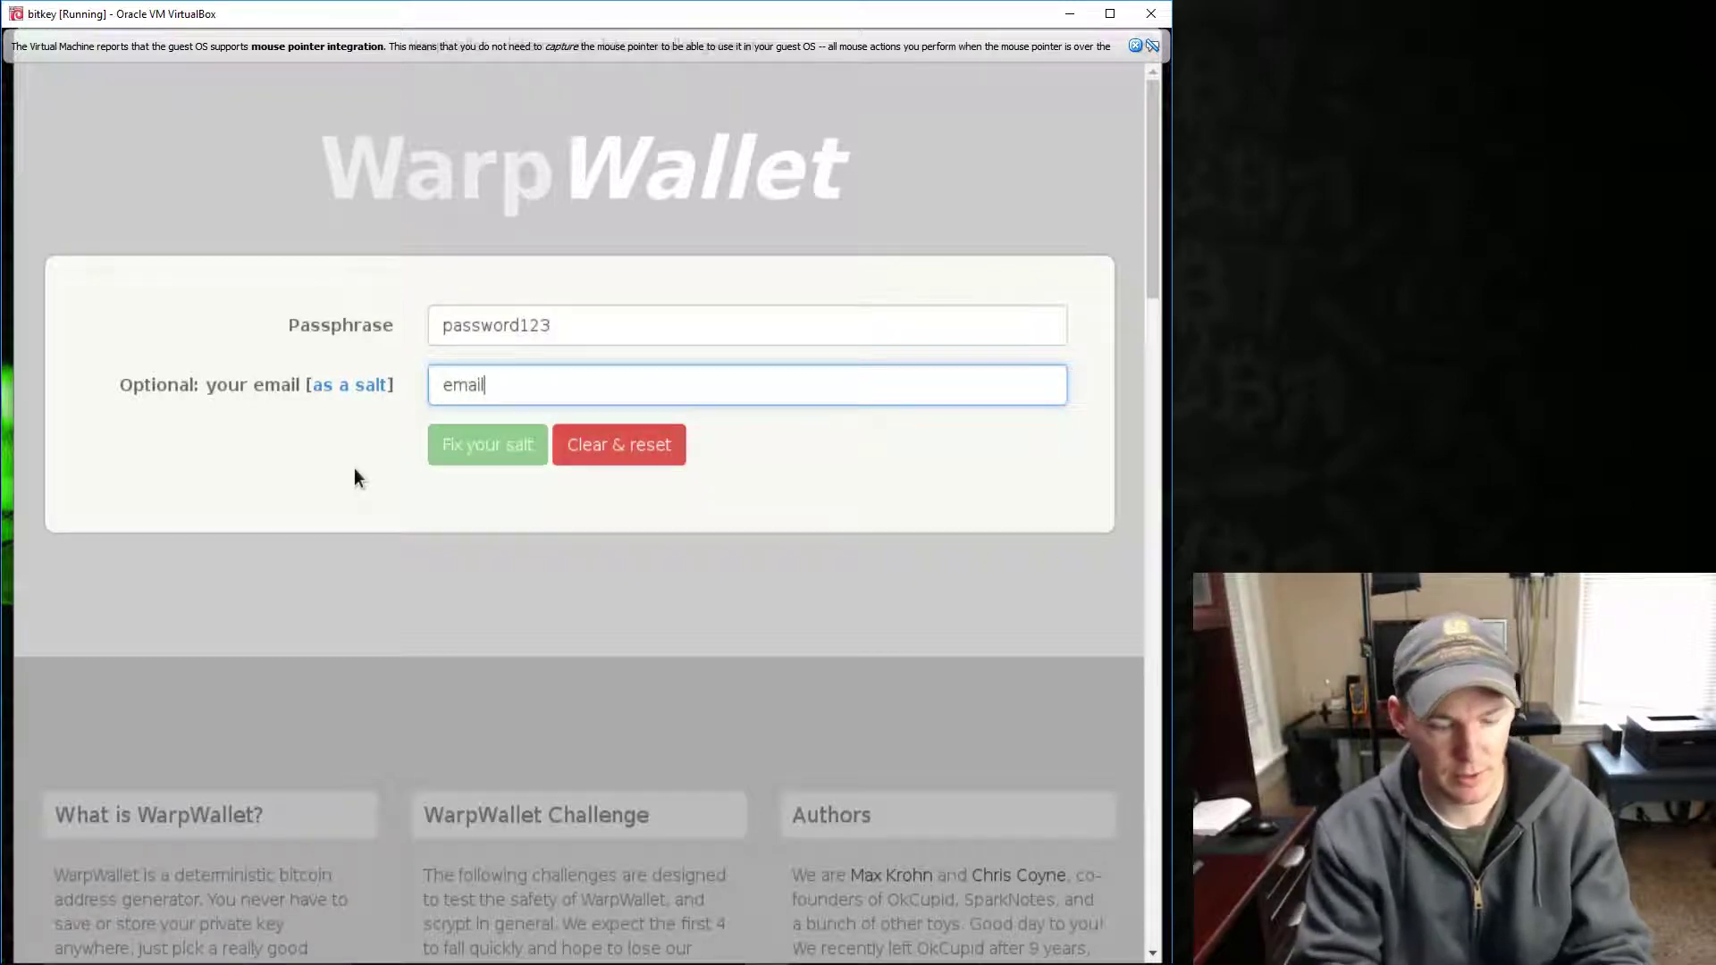
{"action": "type", "text": "@email.com"}
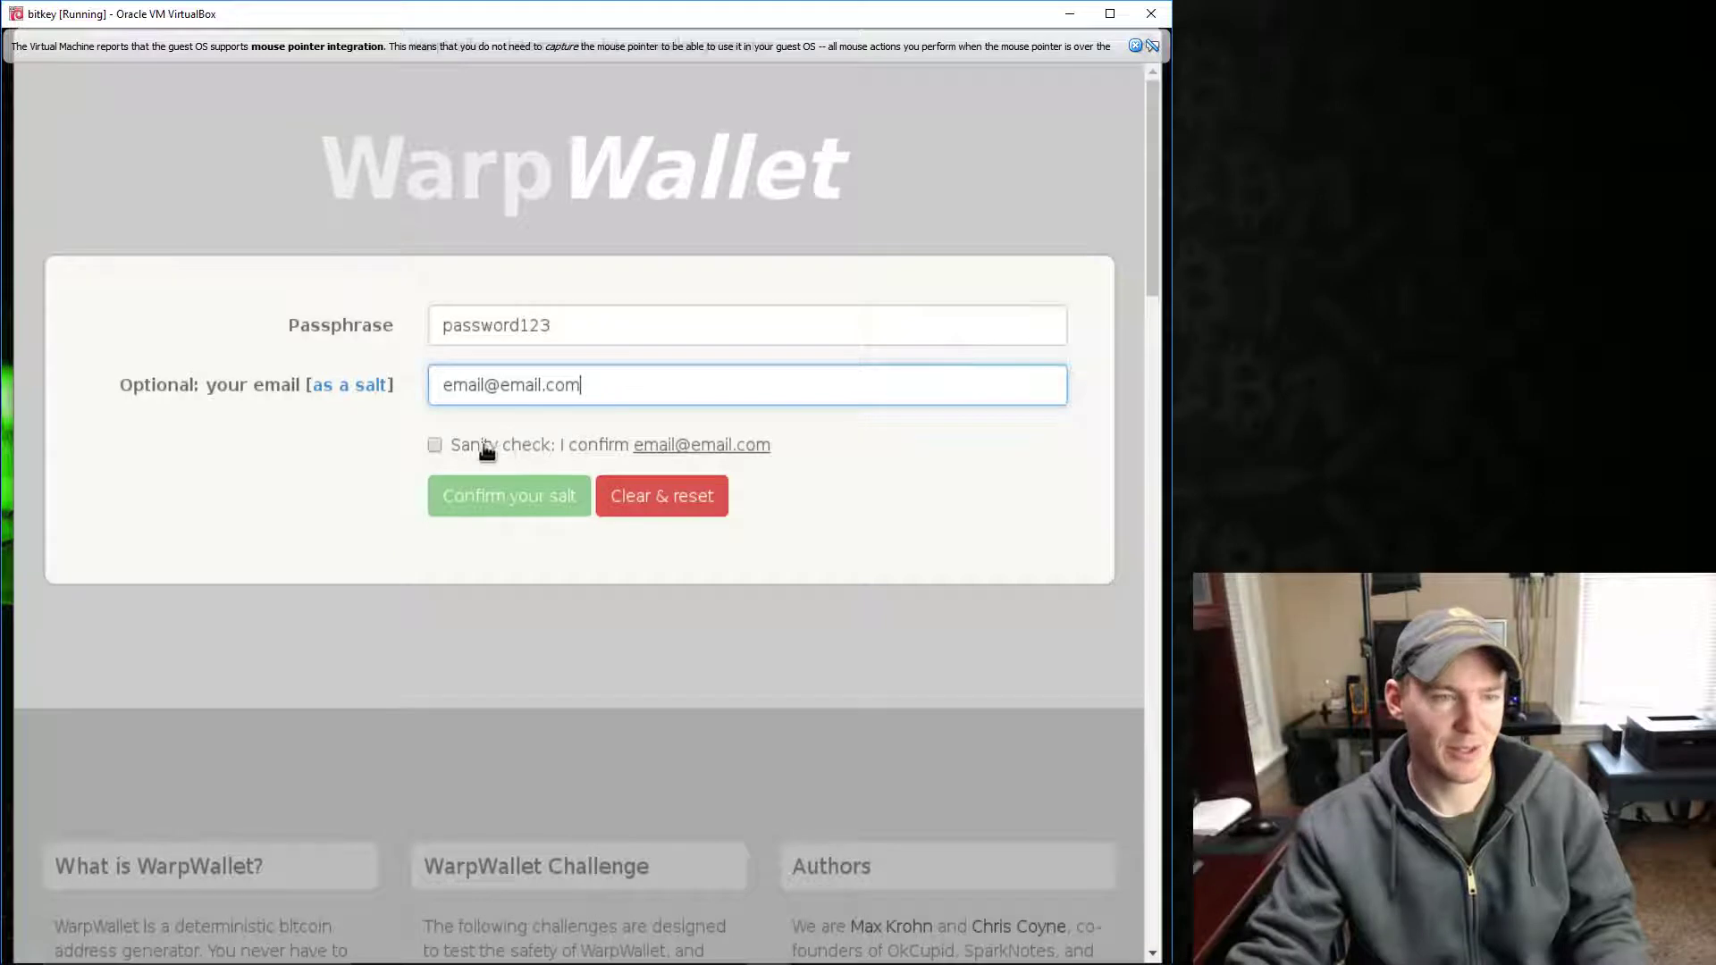
{"action": "left_click", "coordinate": [436, 446]}
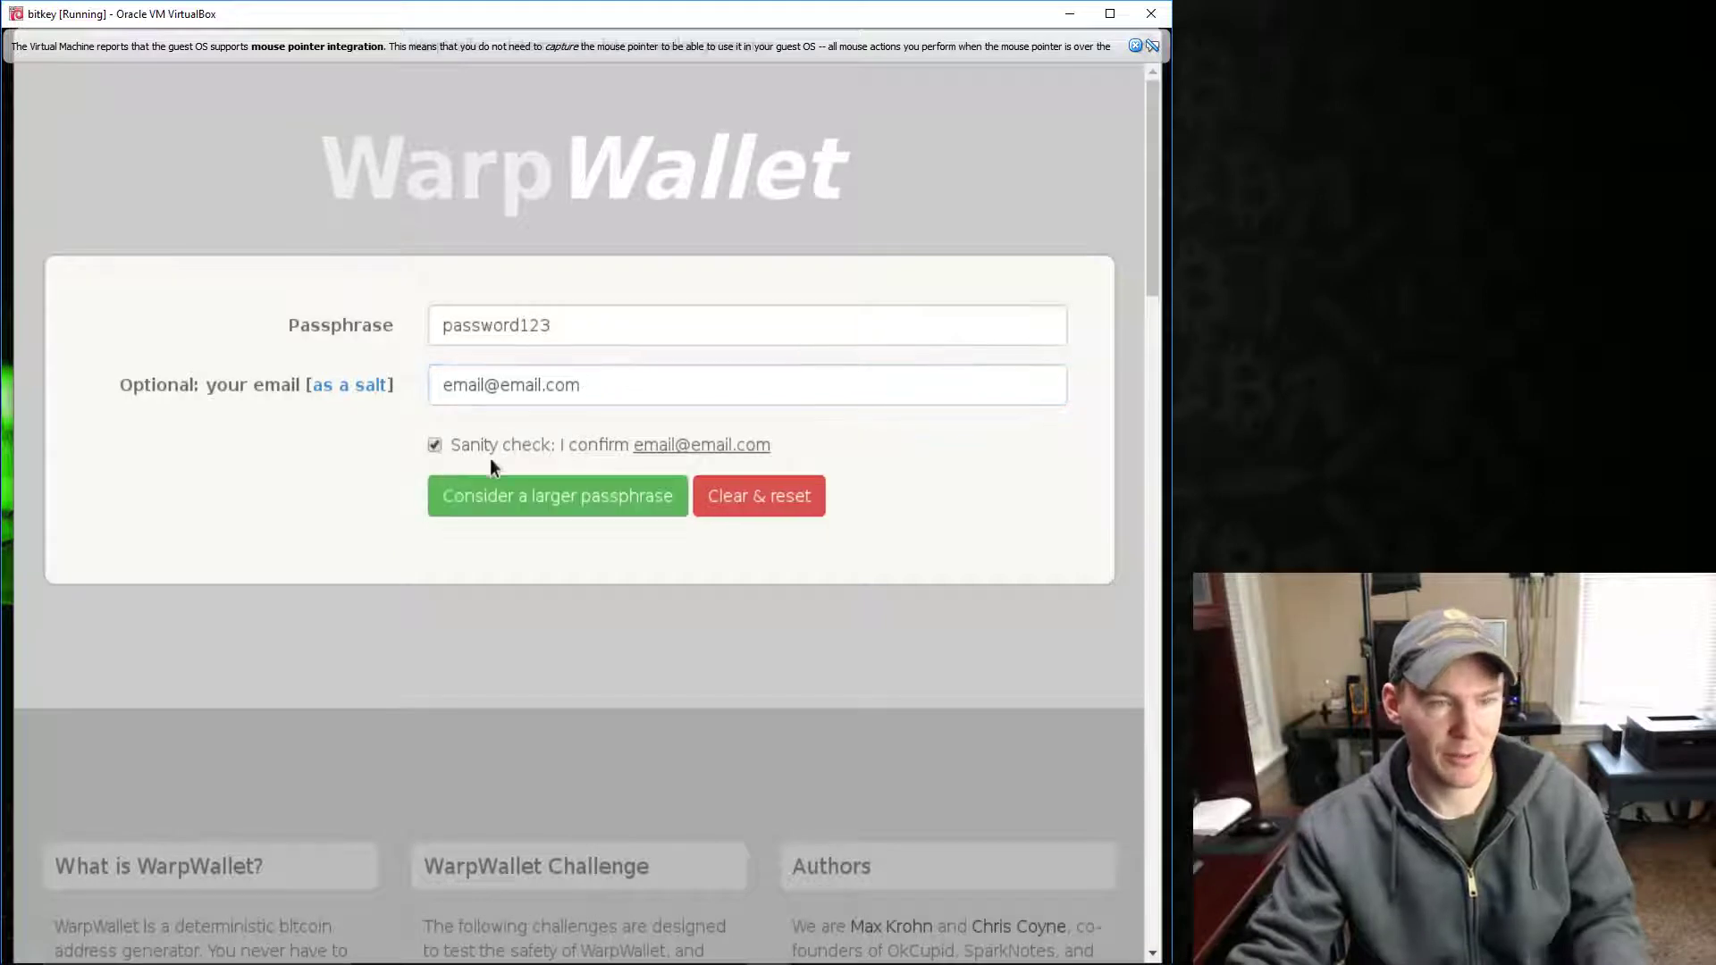
{"action": "left_click", "coordinate": [549, 497]}
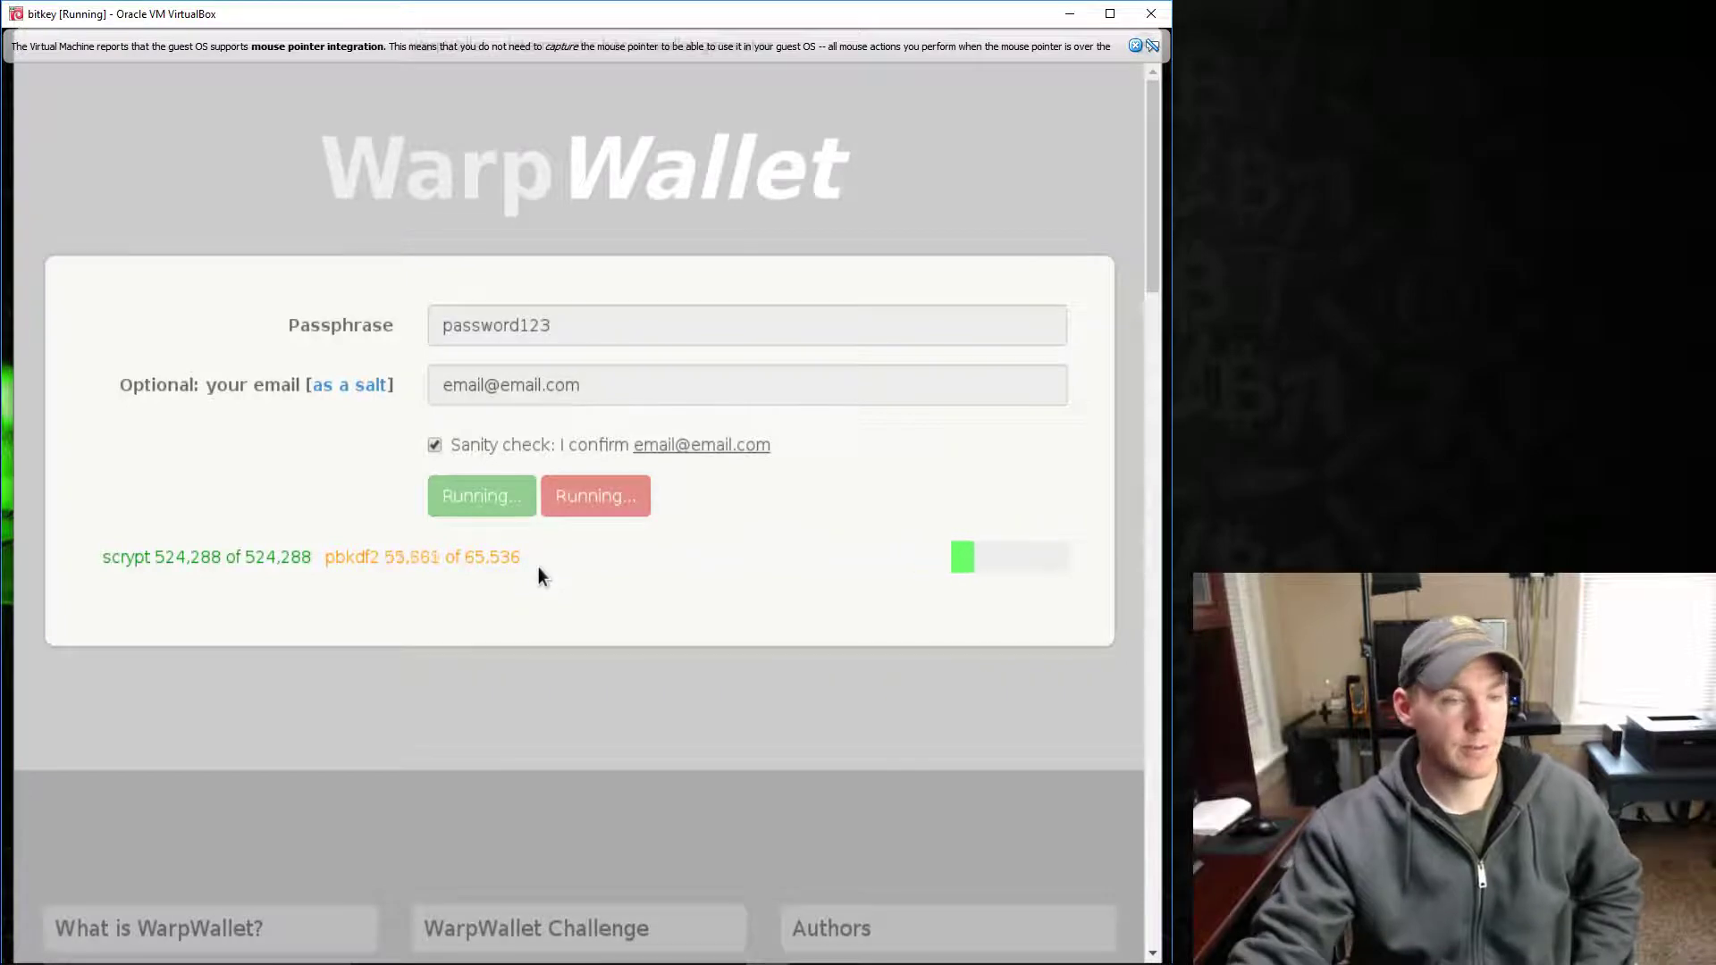
- Copy the derived public bitcoin address to the clipboard
{"action": "scroll", "coordinate": [341, 533], "scroll_direction": "down", "scroll_amount": 3}
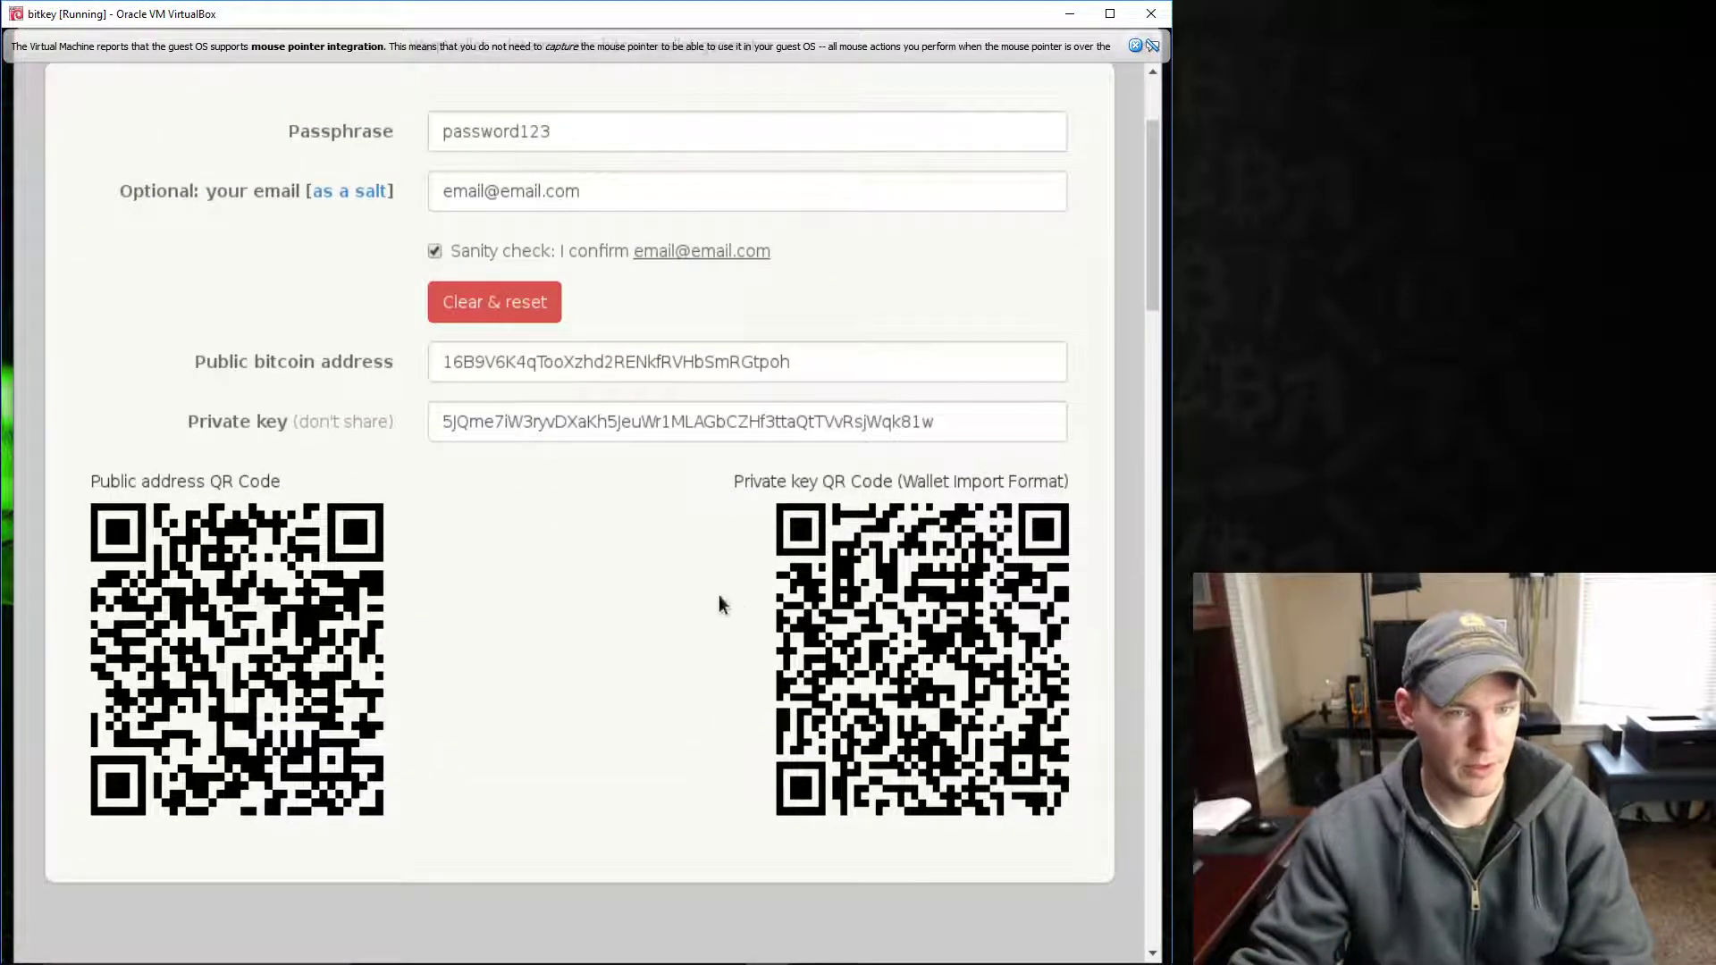
{"action": "scroll", "coordinate": [420, 491], "scroll_direction": "up", "scroll_amount": 3}
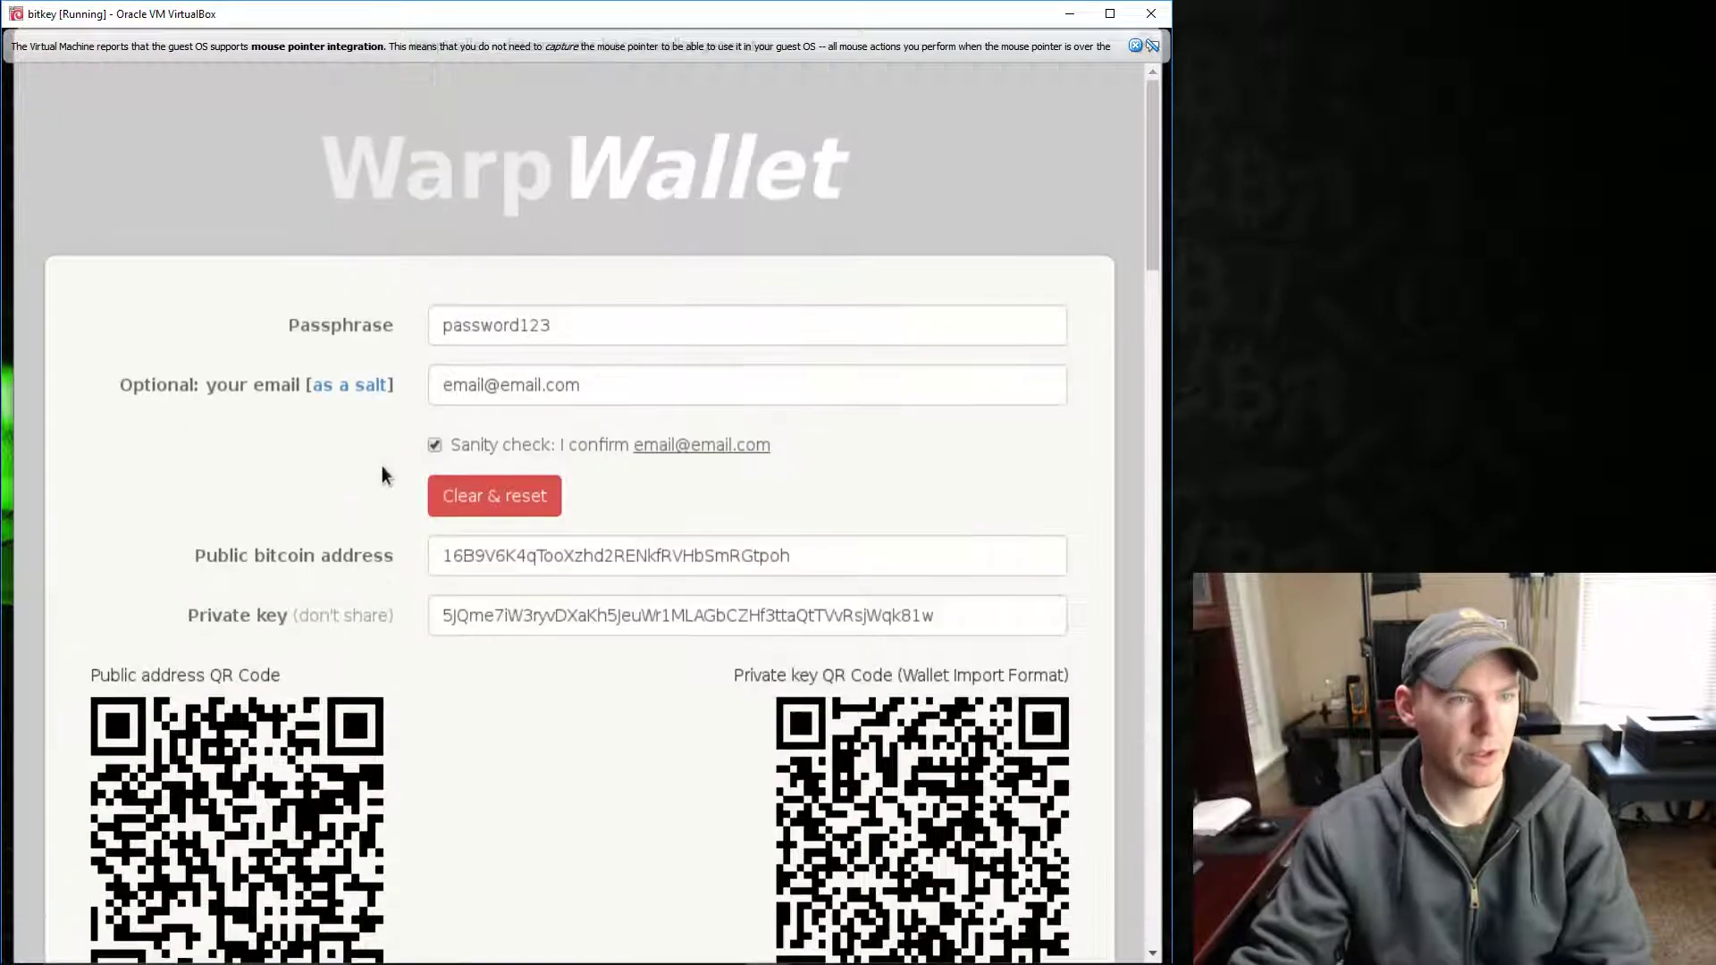
{"action": "scroll", "coordinate": [498, 452], "scroll_direction": "down", "scroll_amount": 6}
{"action": "scroll", "coordinate": [494, 491], "scroll_direction": "up", "scroll_amount": 6}
{"action": "scroll", "coordinate": [429, 509], "scroll_direction": "down", "scroll_amount": 3}
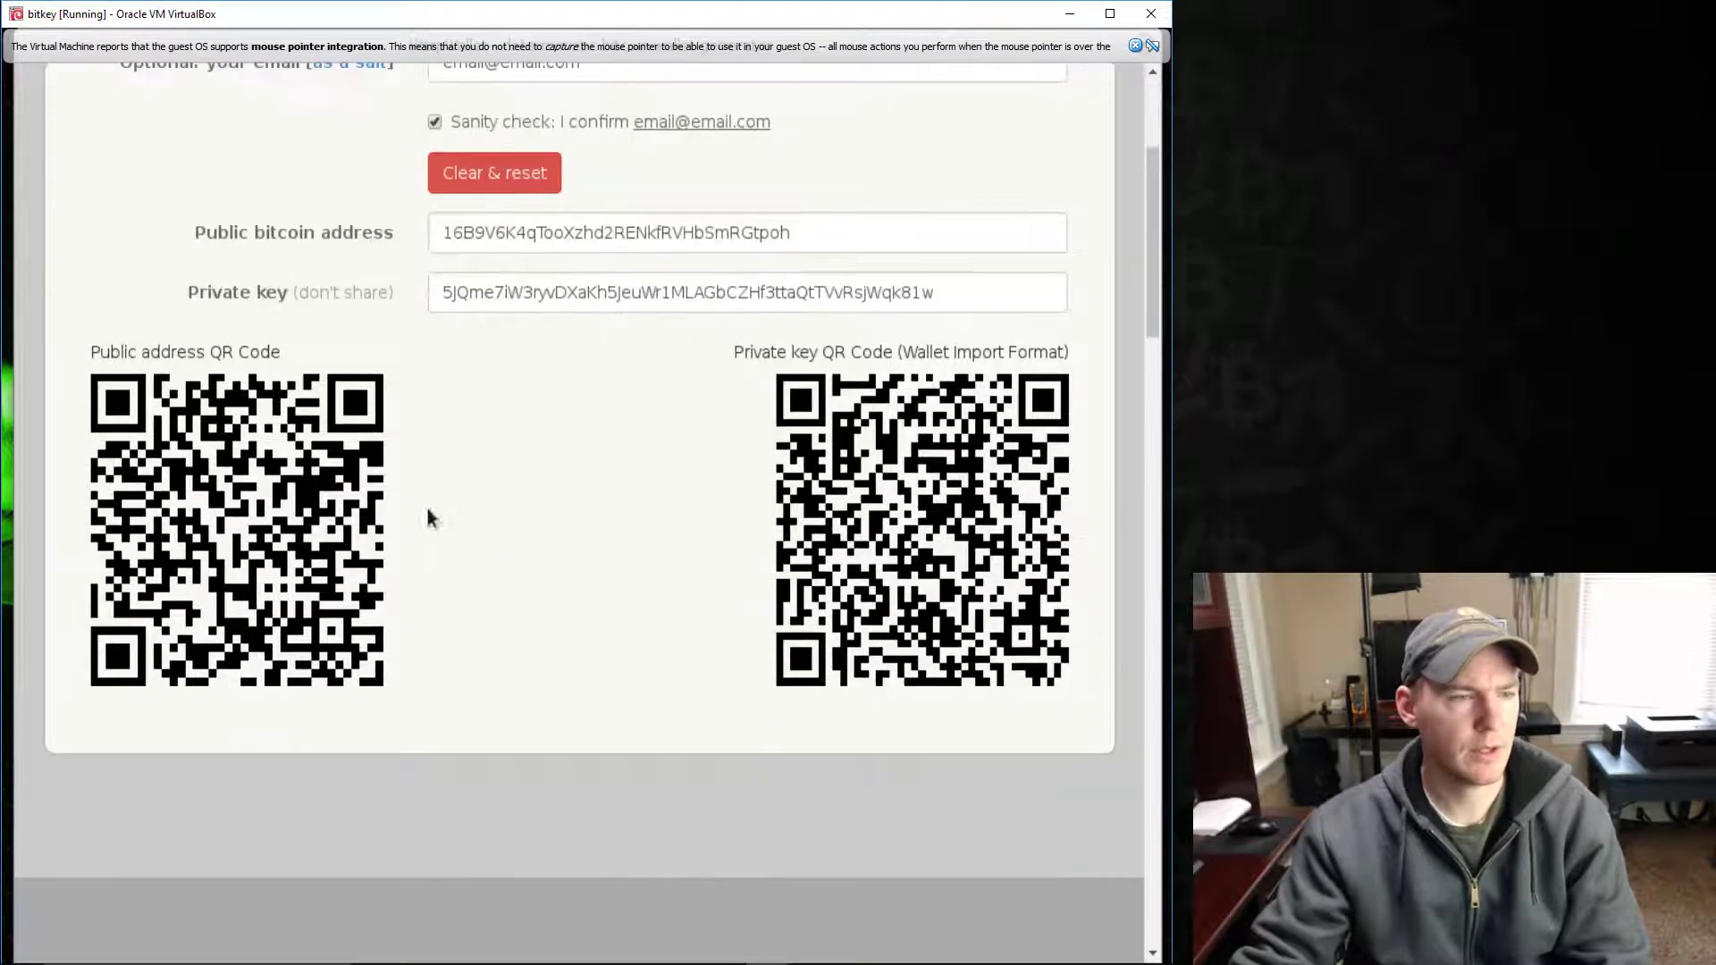
{"action": "scroll", "coordinate": [268, 474], "scroll_direction": "up", "scroll_amount": 1}
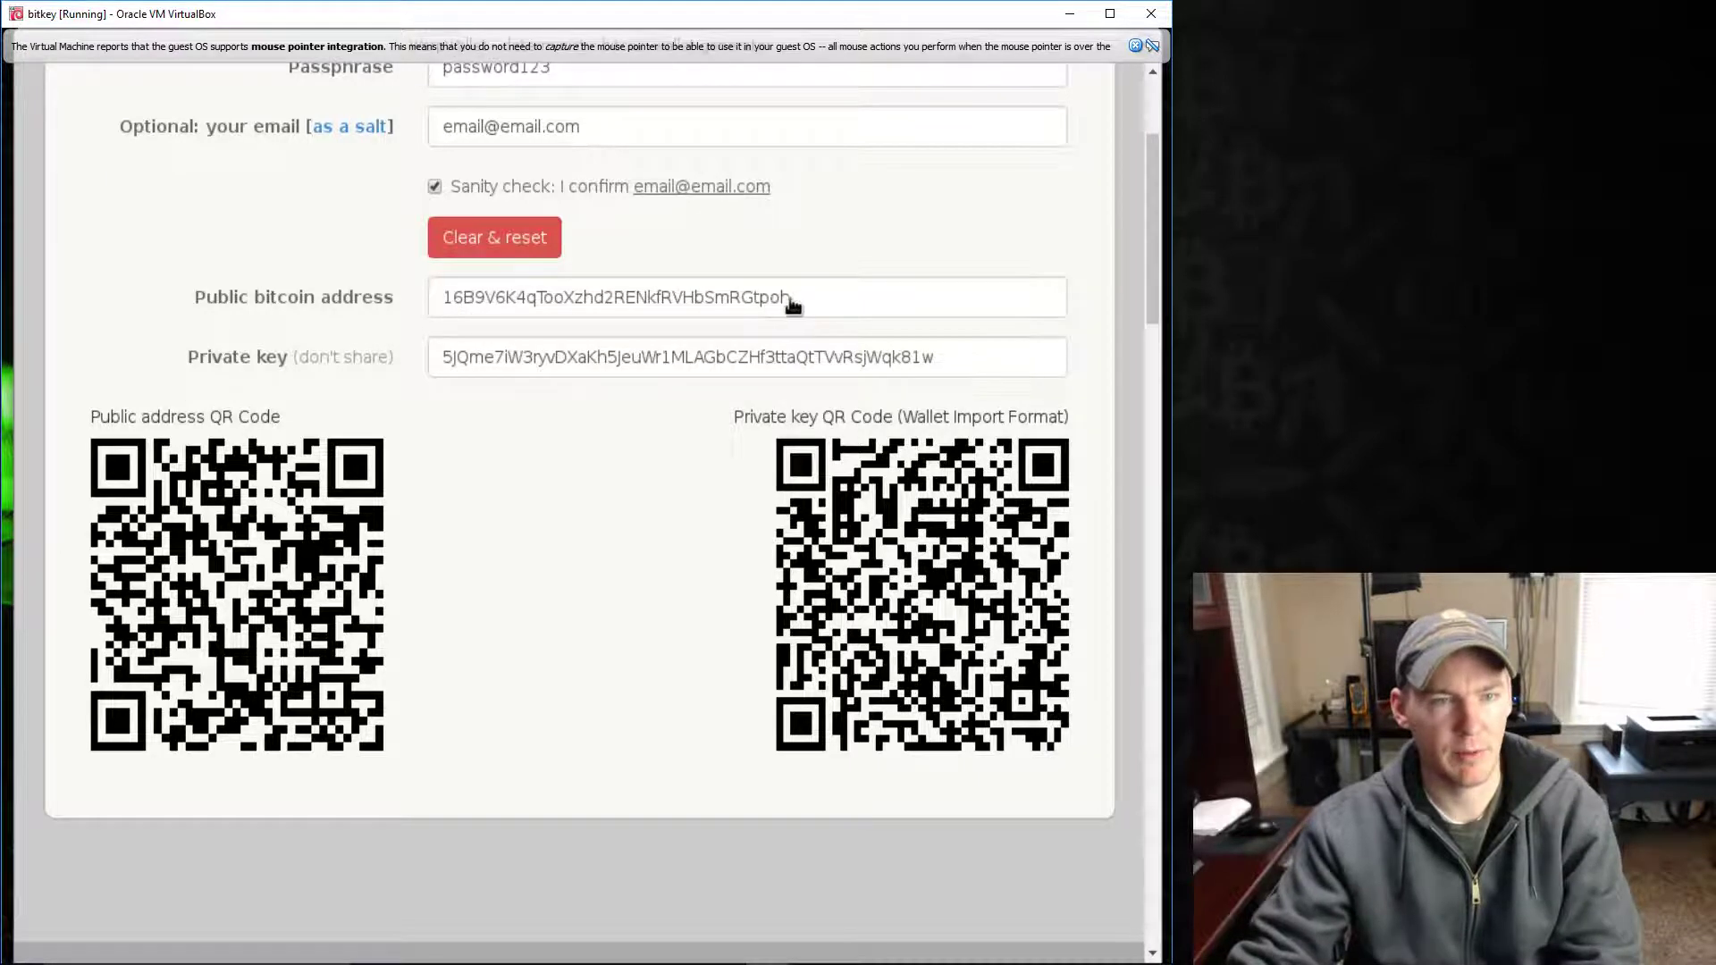
{"action": "double_click", "coordinate": [707, 306]}
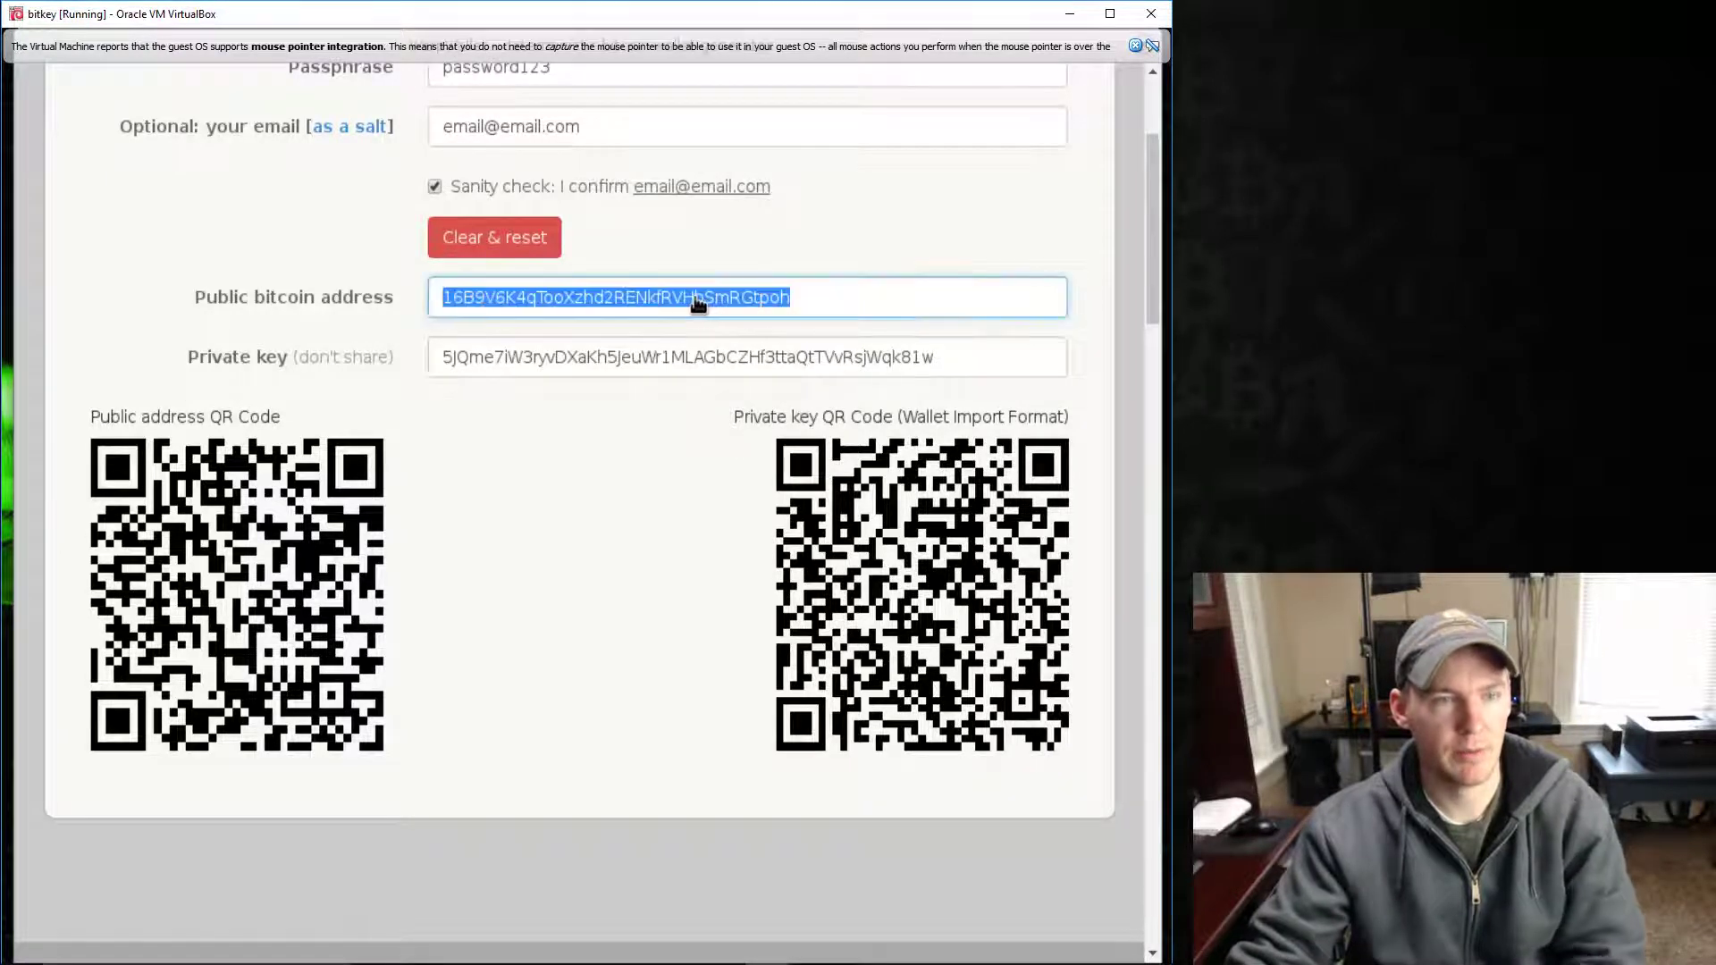
{"action": "right_click", "coordinate": [695, 300]}
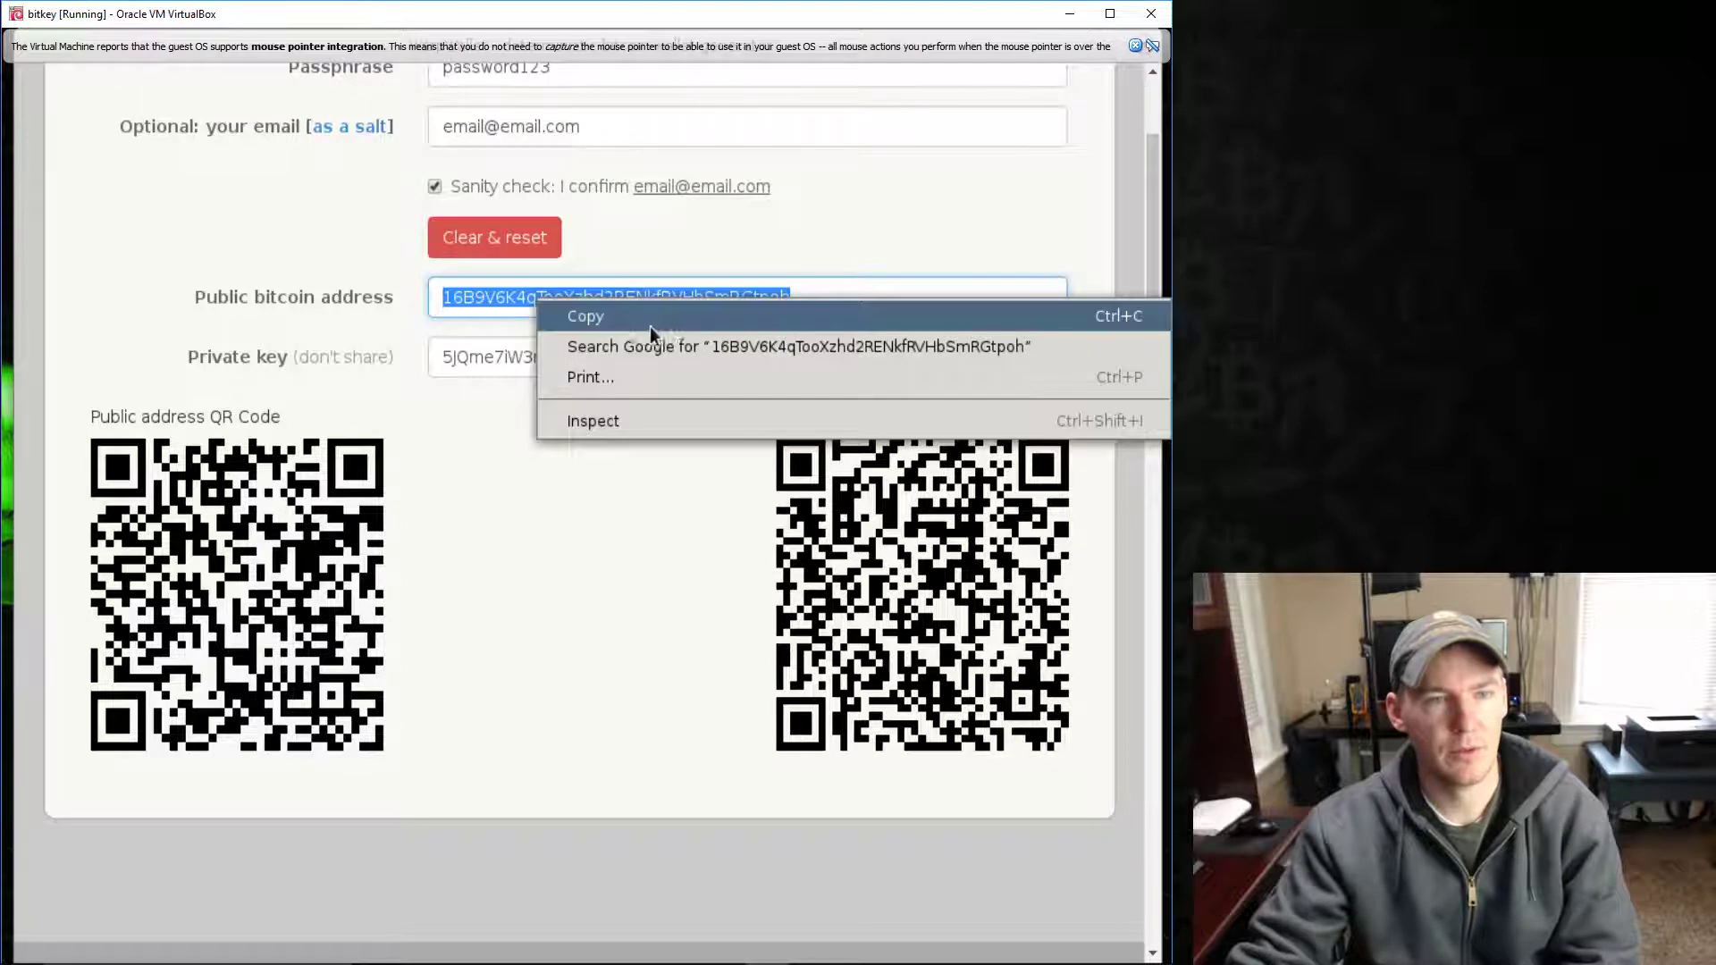
{"action": "left_click", "coordinate": [614, 327]}
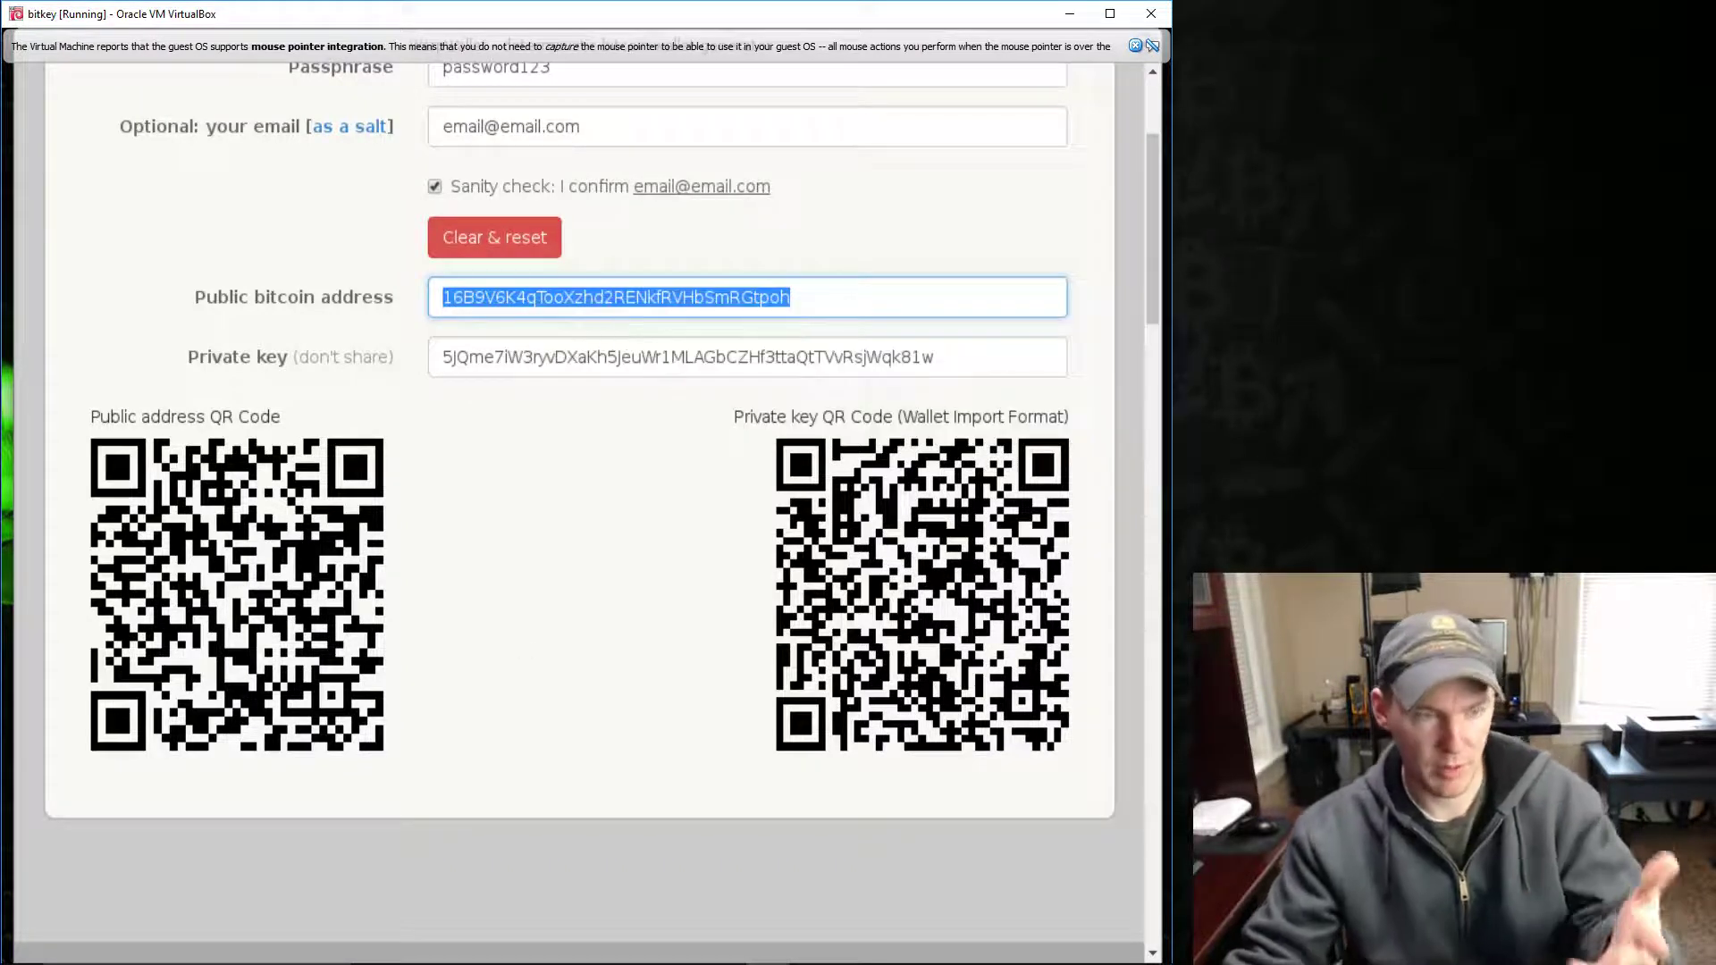
- Reselect the address, dismiss the VM pointer notice, and close WarpWallet
{"action": "left_click", "coordinate": [656, 822]}
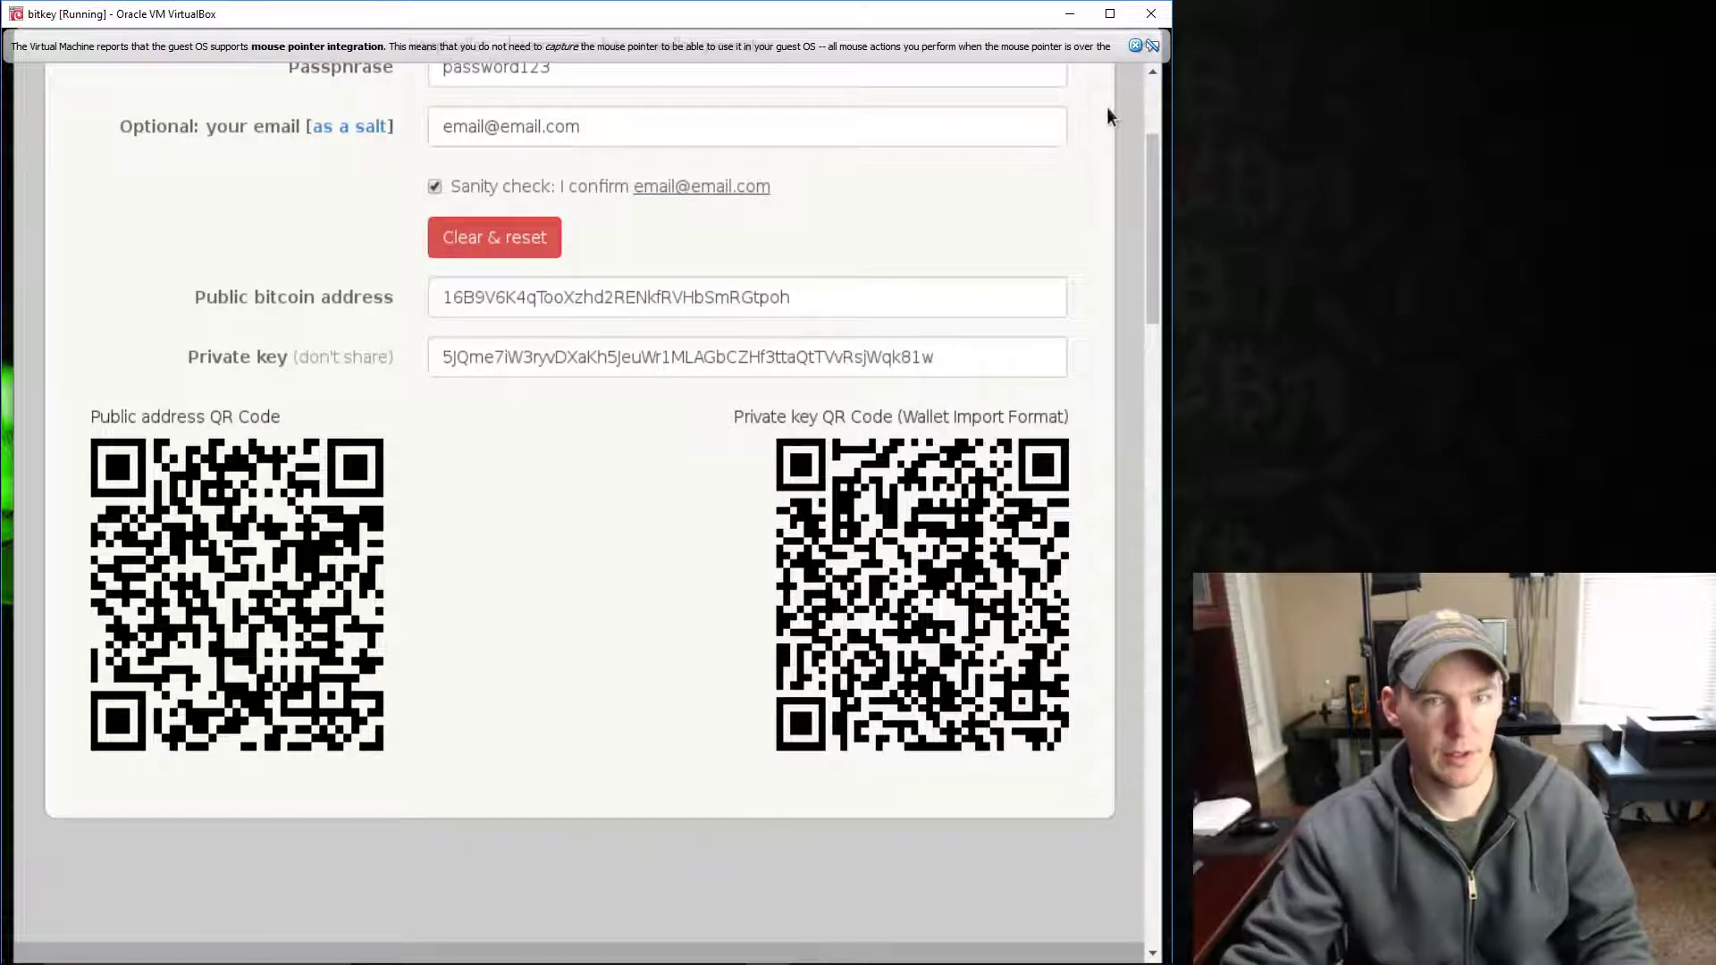
{"action": "scroll", "coordinate": [1106, 148], "scroll_direction": "up", "scroll_amount": 3}
{"action": "scroll", "coordinate": [908, 161], "scroll_direction": "down", "scroll_amount": 4}
{"action": "double_click", "coordinate": [679, 165]}
{"action": "scroll", "coordinate": [1085, 89], "scroll_direction": "down", "scroll_amount": 3}
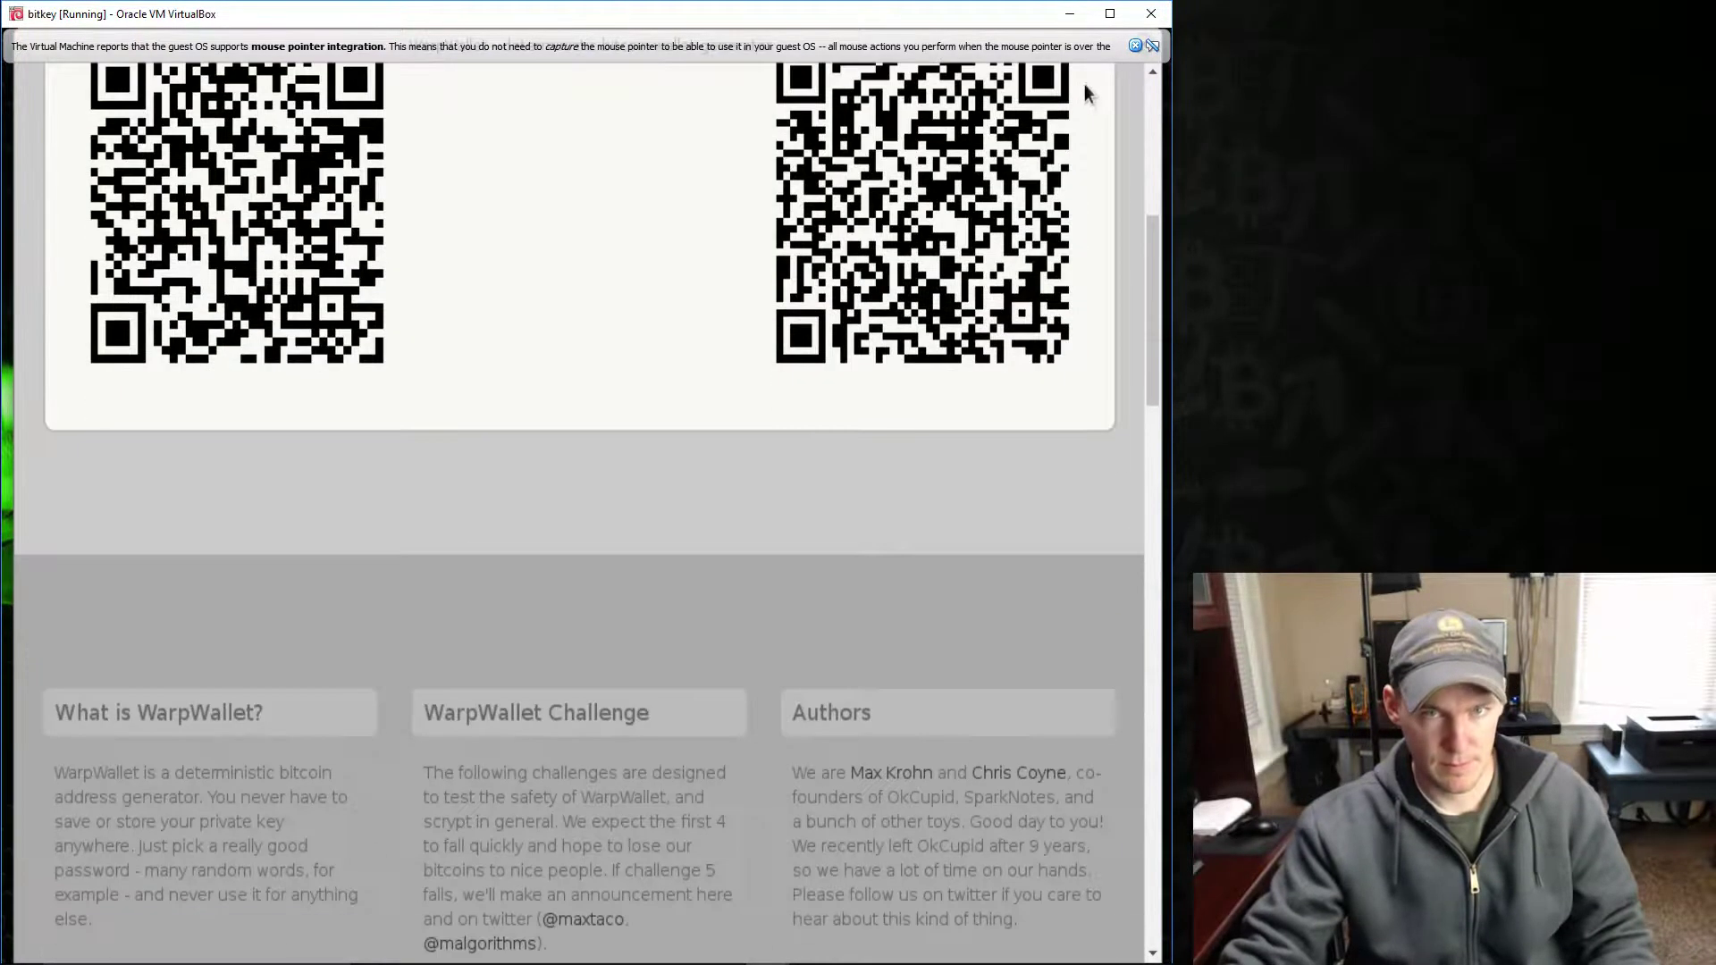
{"action": "left_click_drag", "start_coordinate": [1158, 236], "coordinate": [1151, 92]}
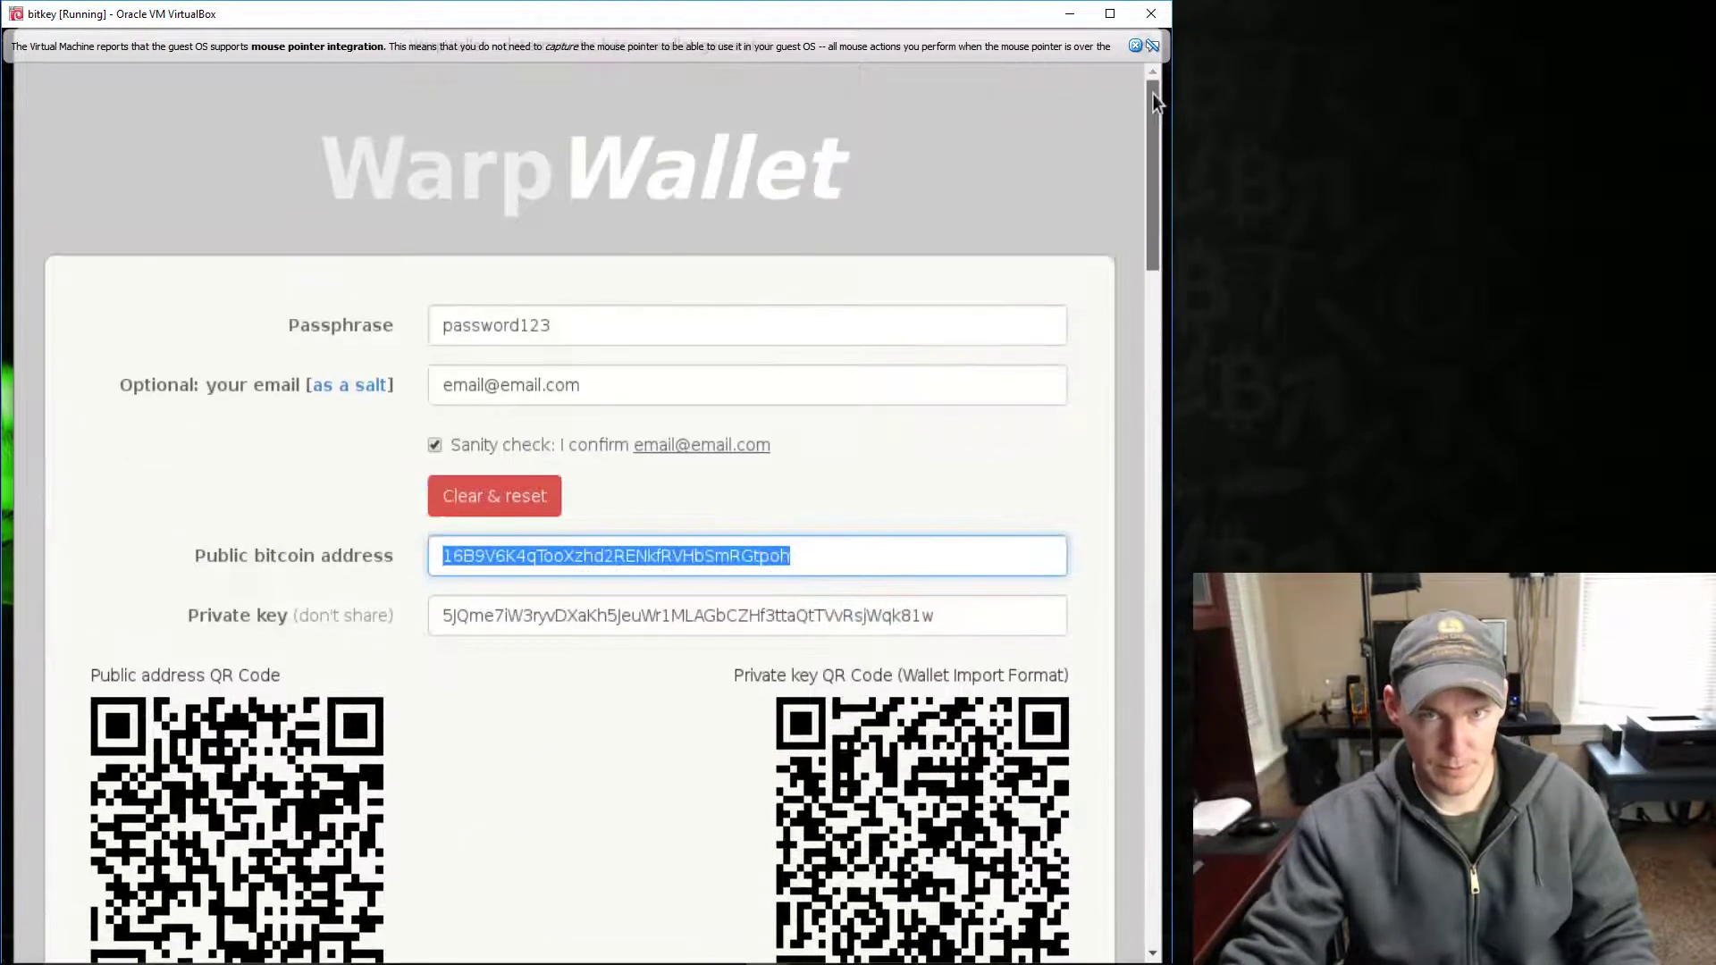
{"action": "left_click", "coordinate": [1133, 46]}
{"action": "left_click", "coordinate": [1144, 44]}
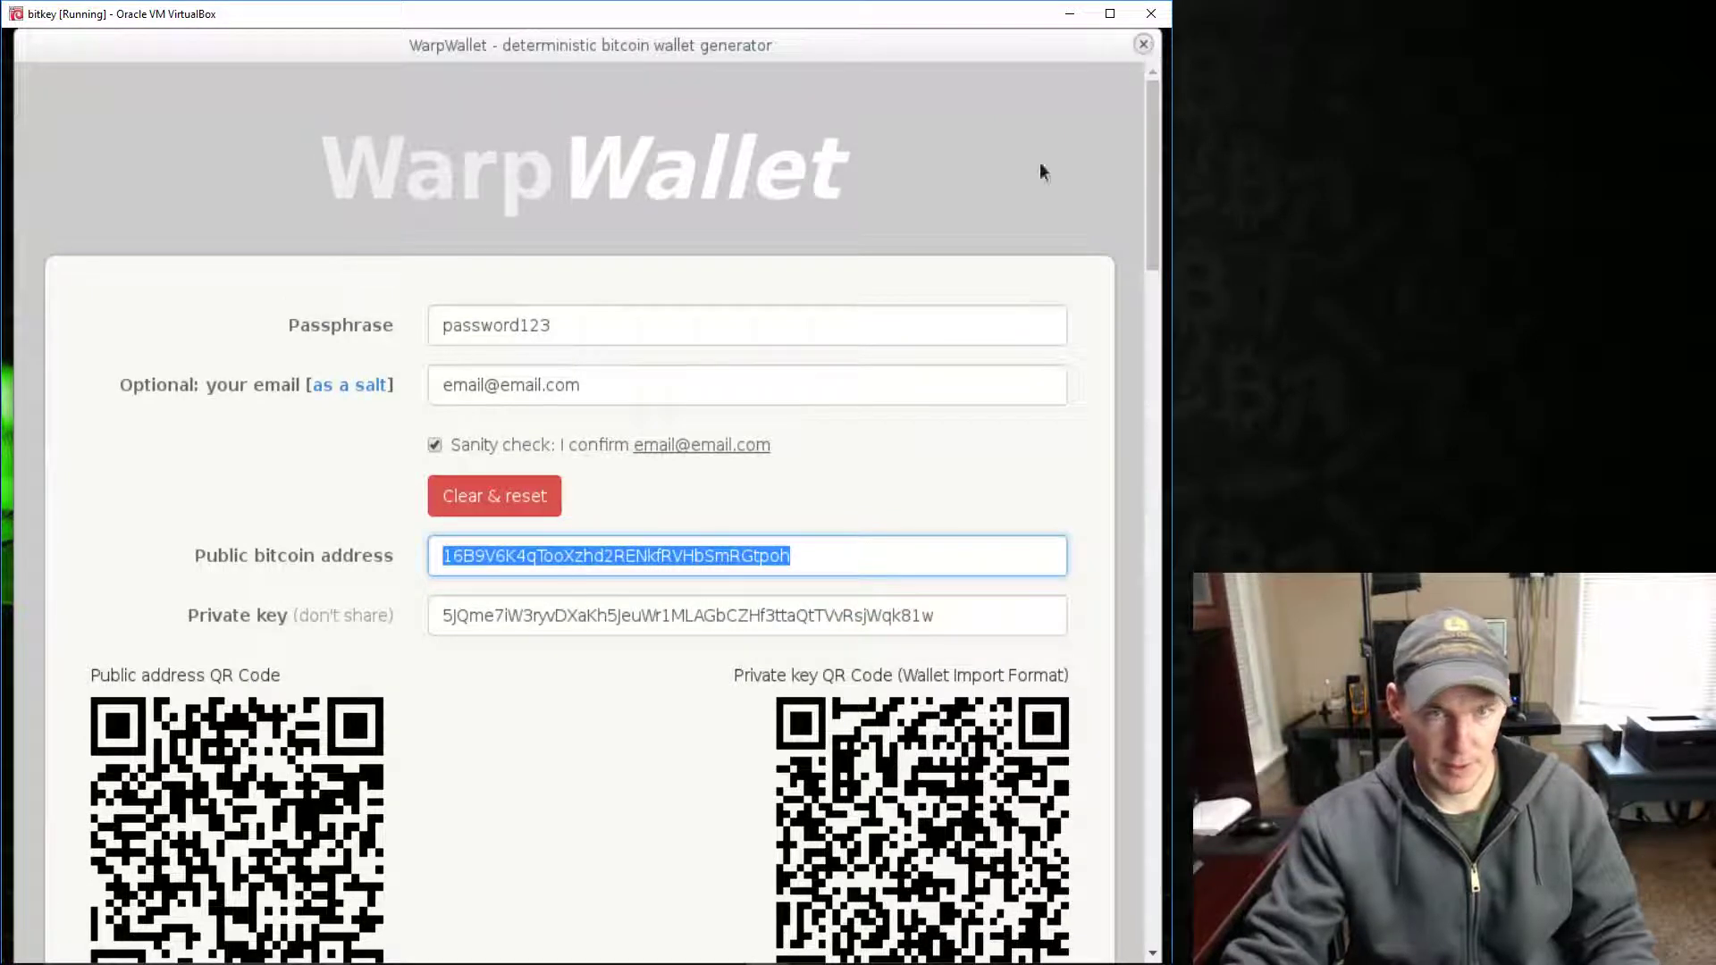
- Paste the address into GVIM, then close the editor
{"action": "left_click", "coordinate": [826, 903]}
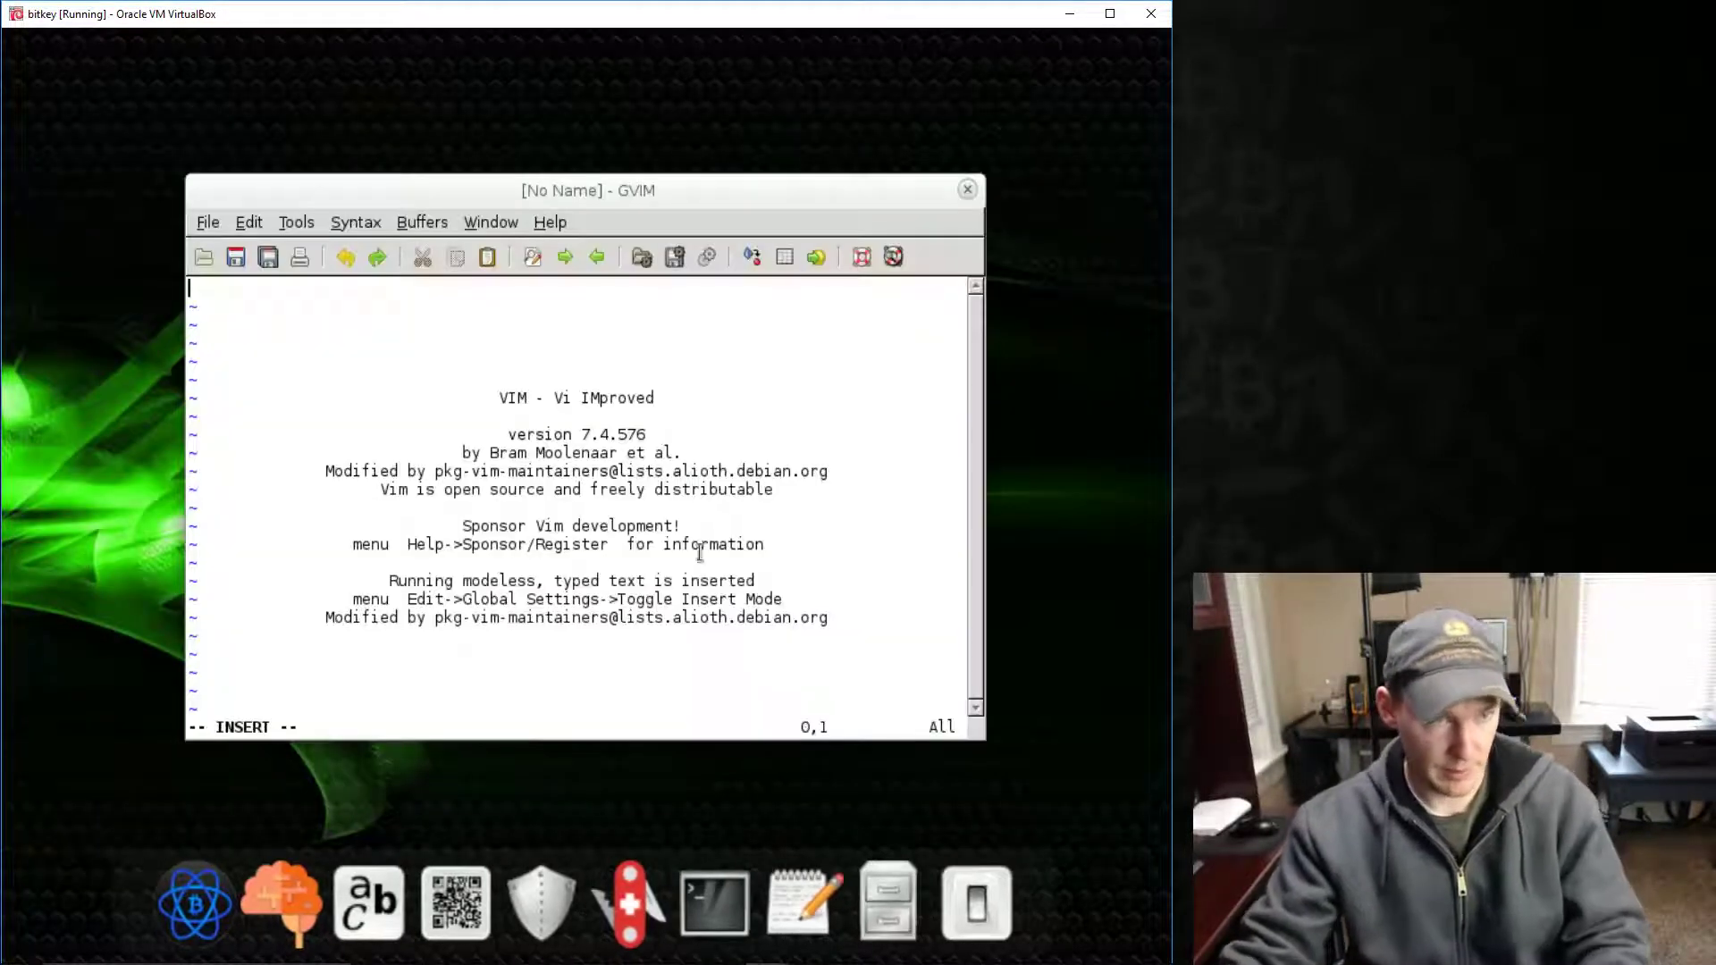
{"action": "key", "text": "ctrl+v"}
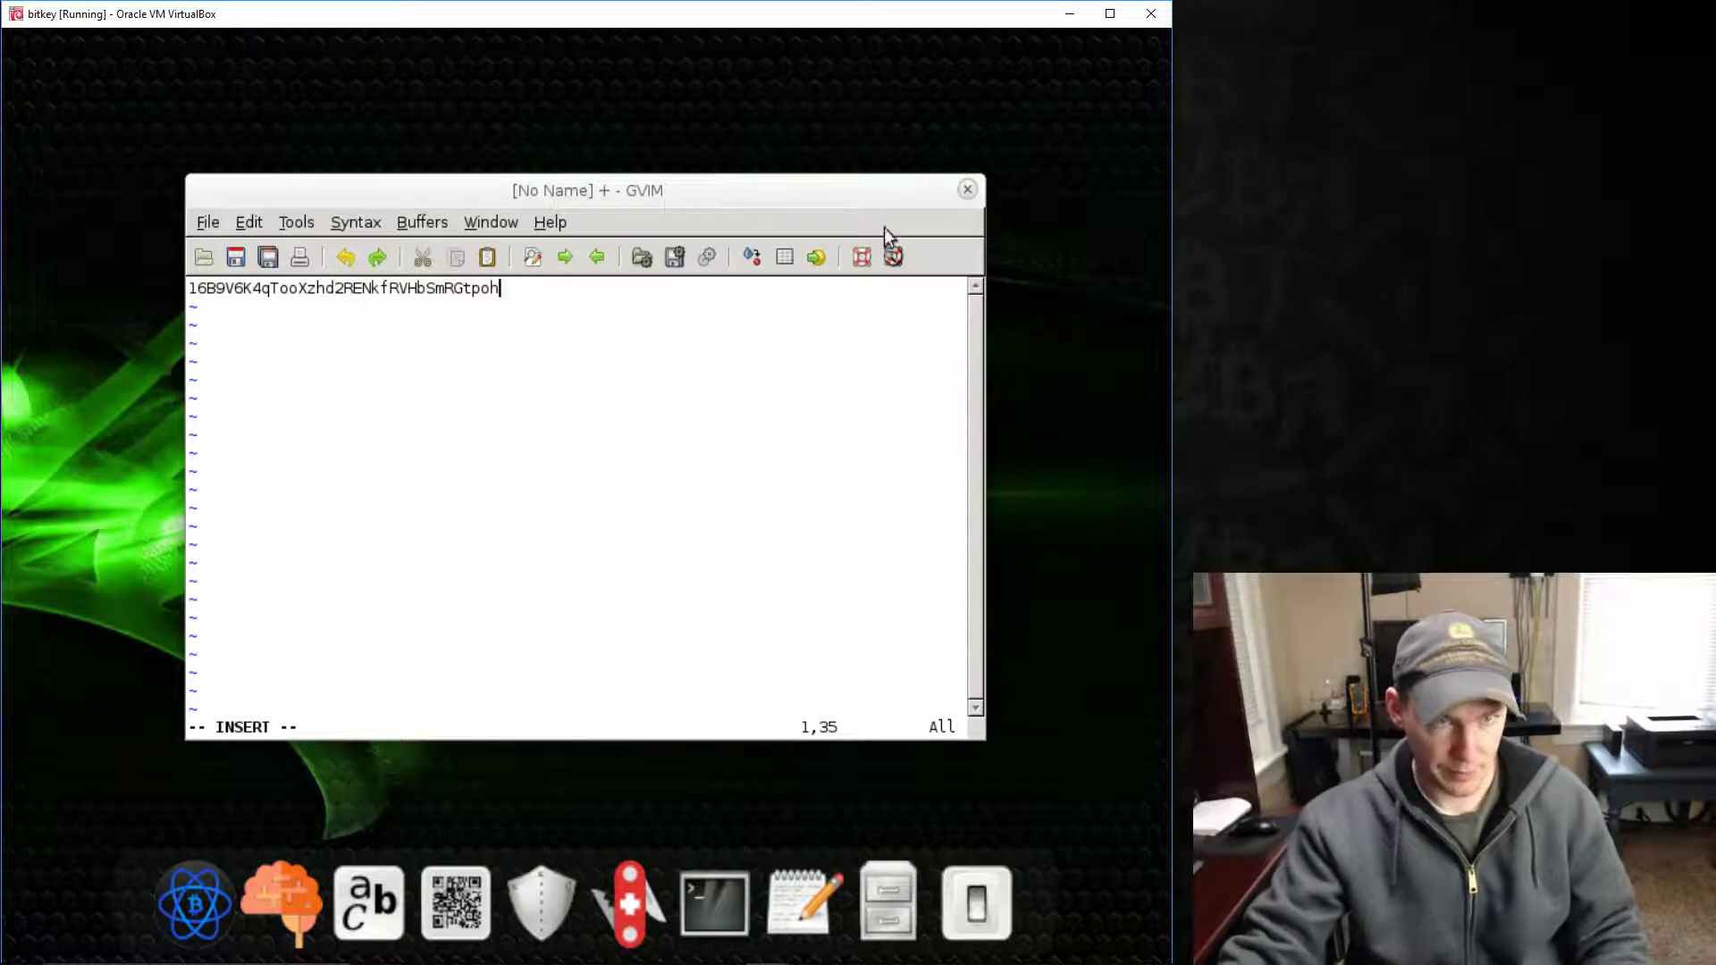
{"action": "left_click", "coordinate": [967, 190]}
- Discard the GVIM text, then test typing and pasting in the QR Code Generator box
{"action": "left_click", "coordinate": [607, 537]}
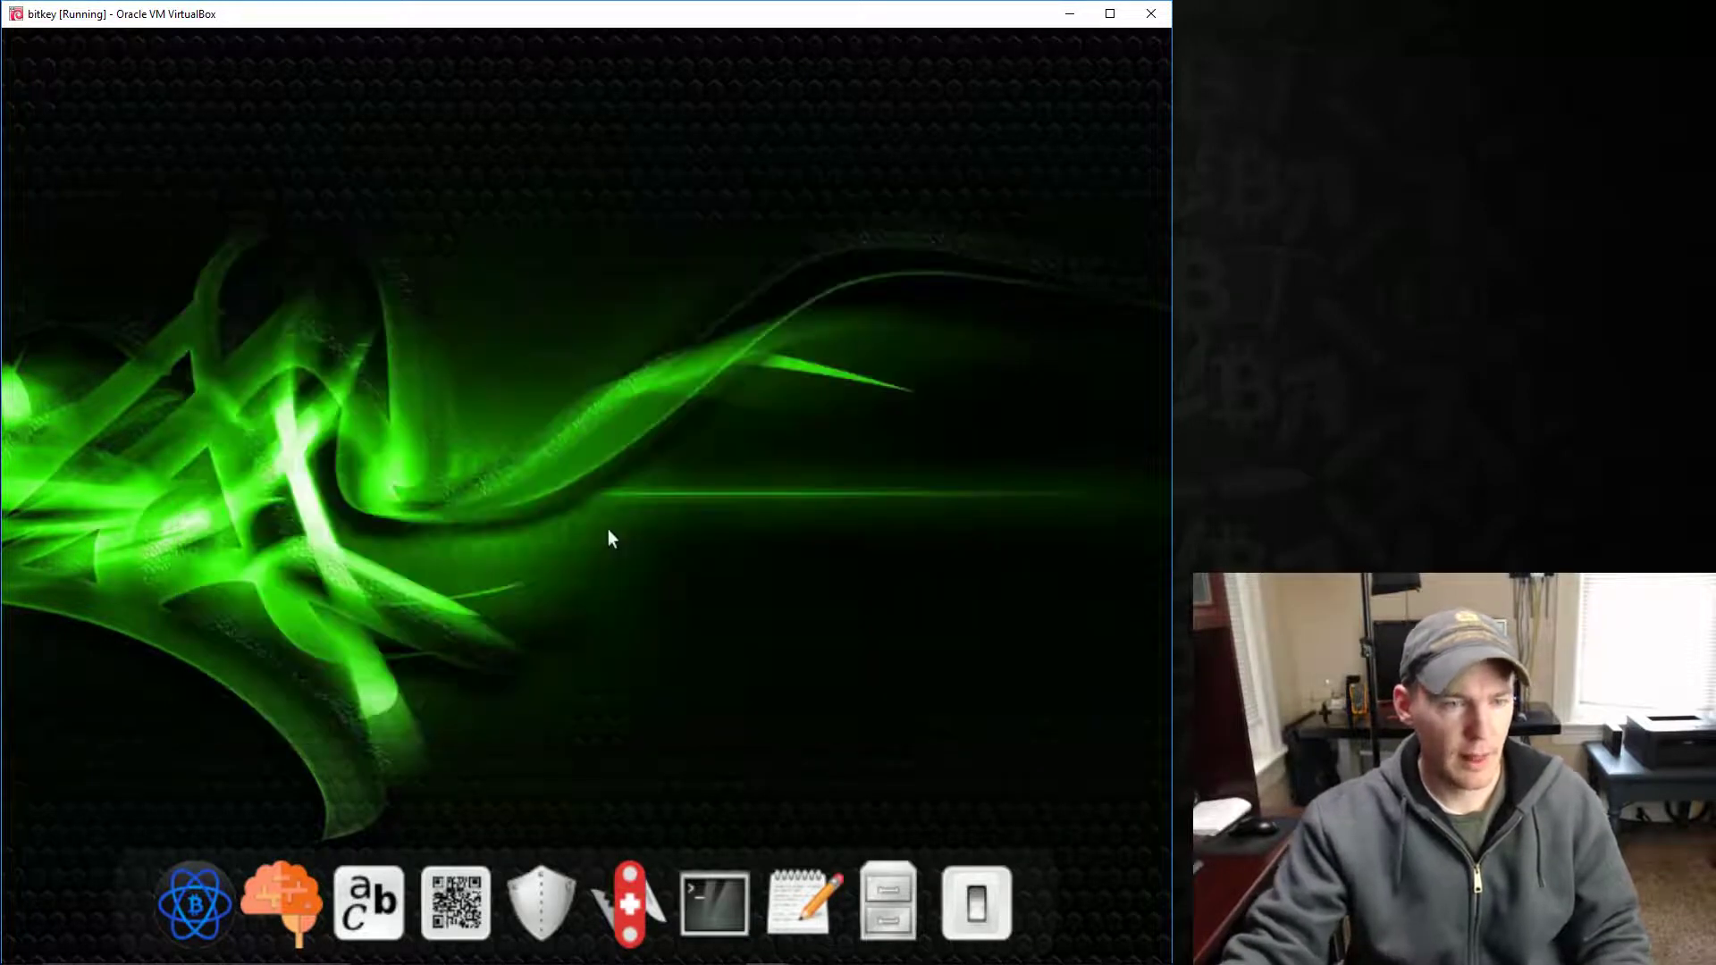
{"action": "left_click", "coordinate": [464, 898]}
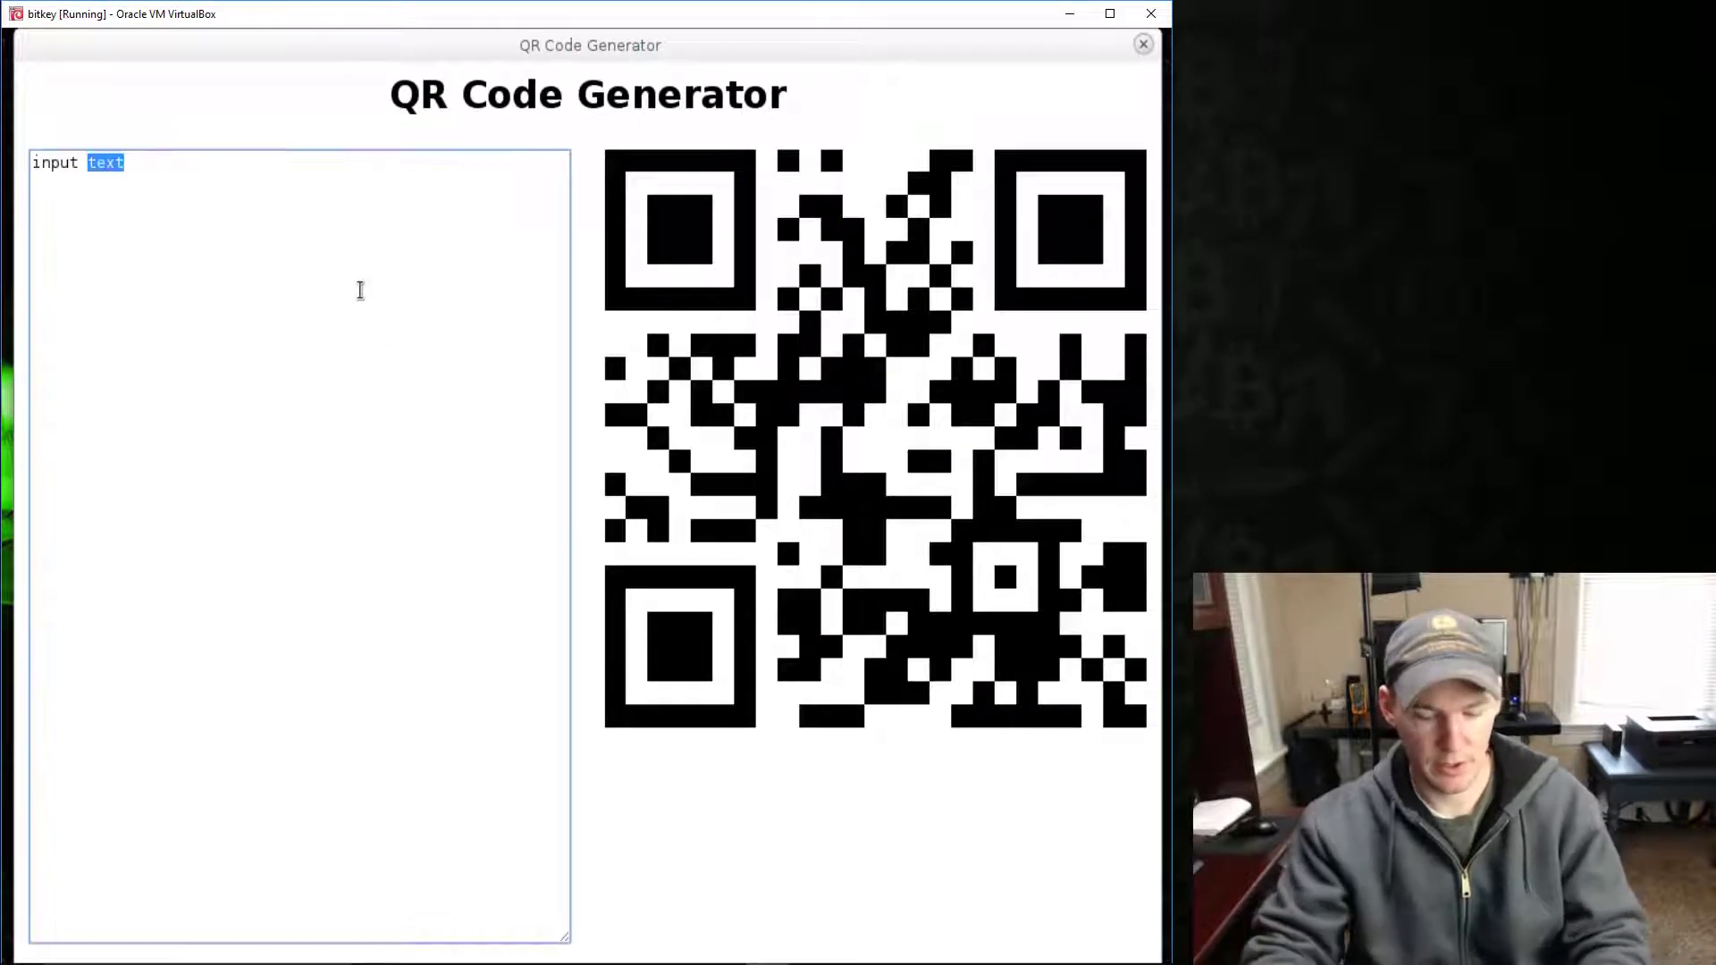
{"action": "key", "text": "BackSpace"}
{"action": "key", "text": "BackSpace"}
{"action": "key", "text": "BackSpace"}
{"action": "key", "text": "BackSpace"}
{"action": "key", "text": "BackSpace"}
{"action": "key", "text": "BackSpace"}
{"action": "key", "text": "BackSpace"}
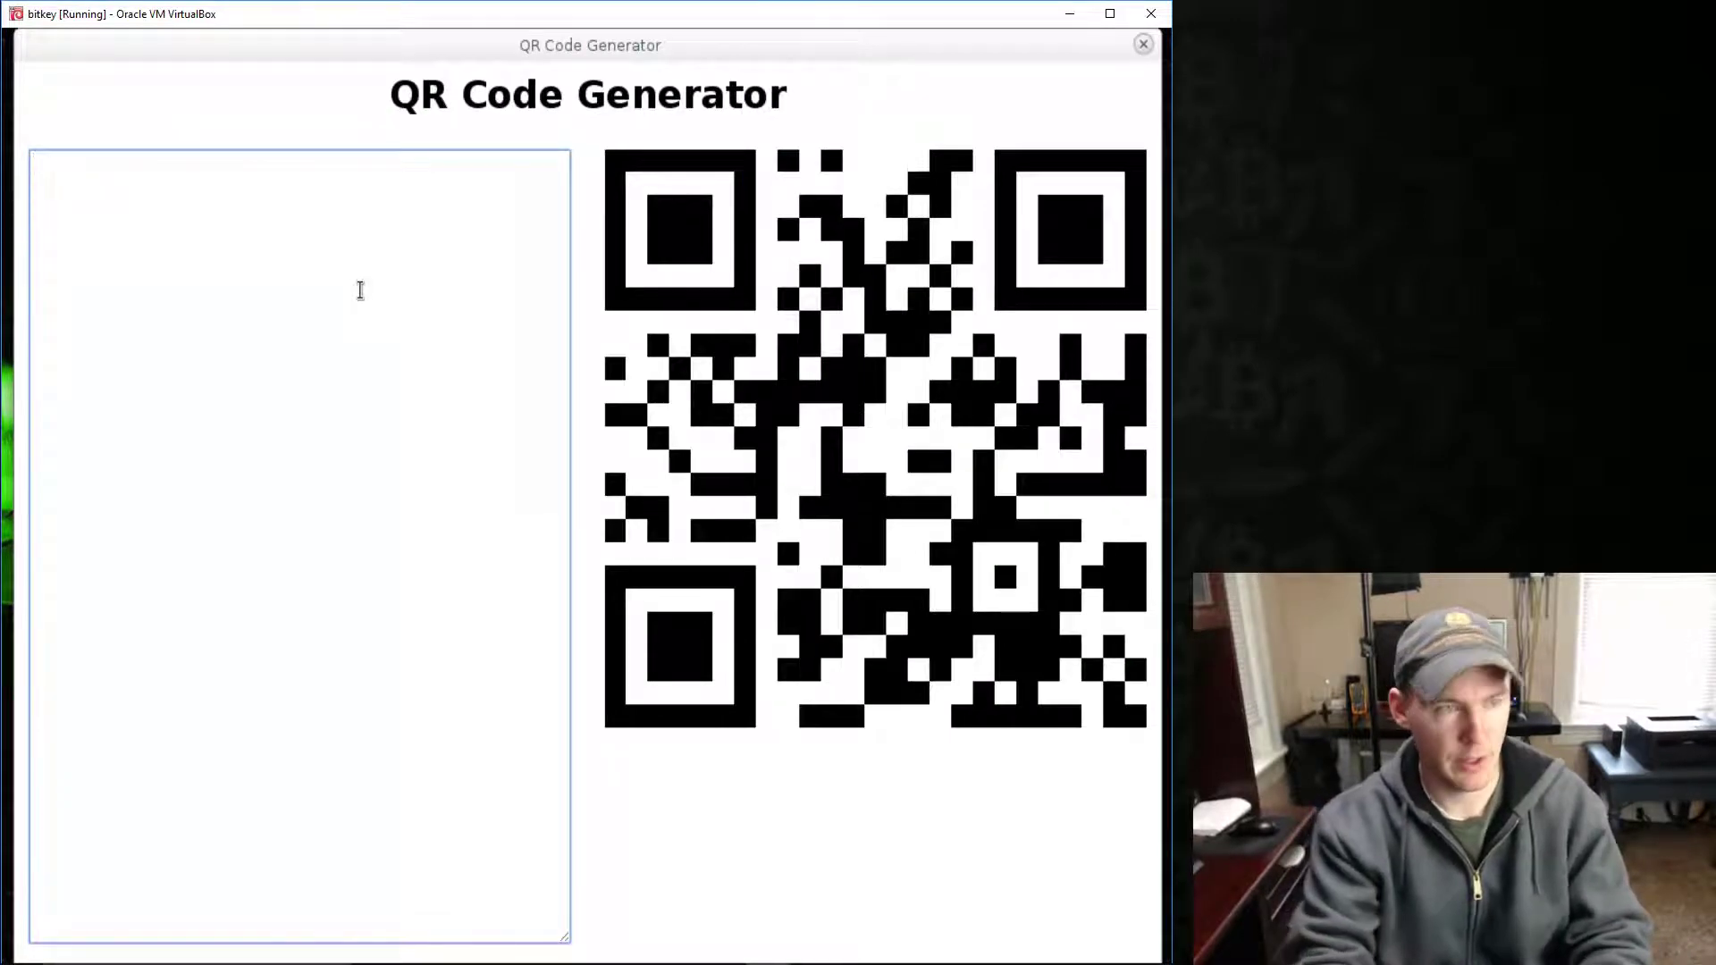
{"action": "type", "text": "text"}
{"action": "key", "text": "BackSpace"}
{"action": "key", "text": "BackSpace"}
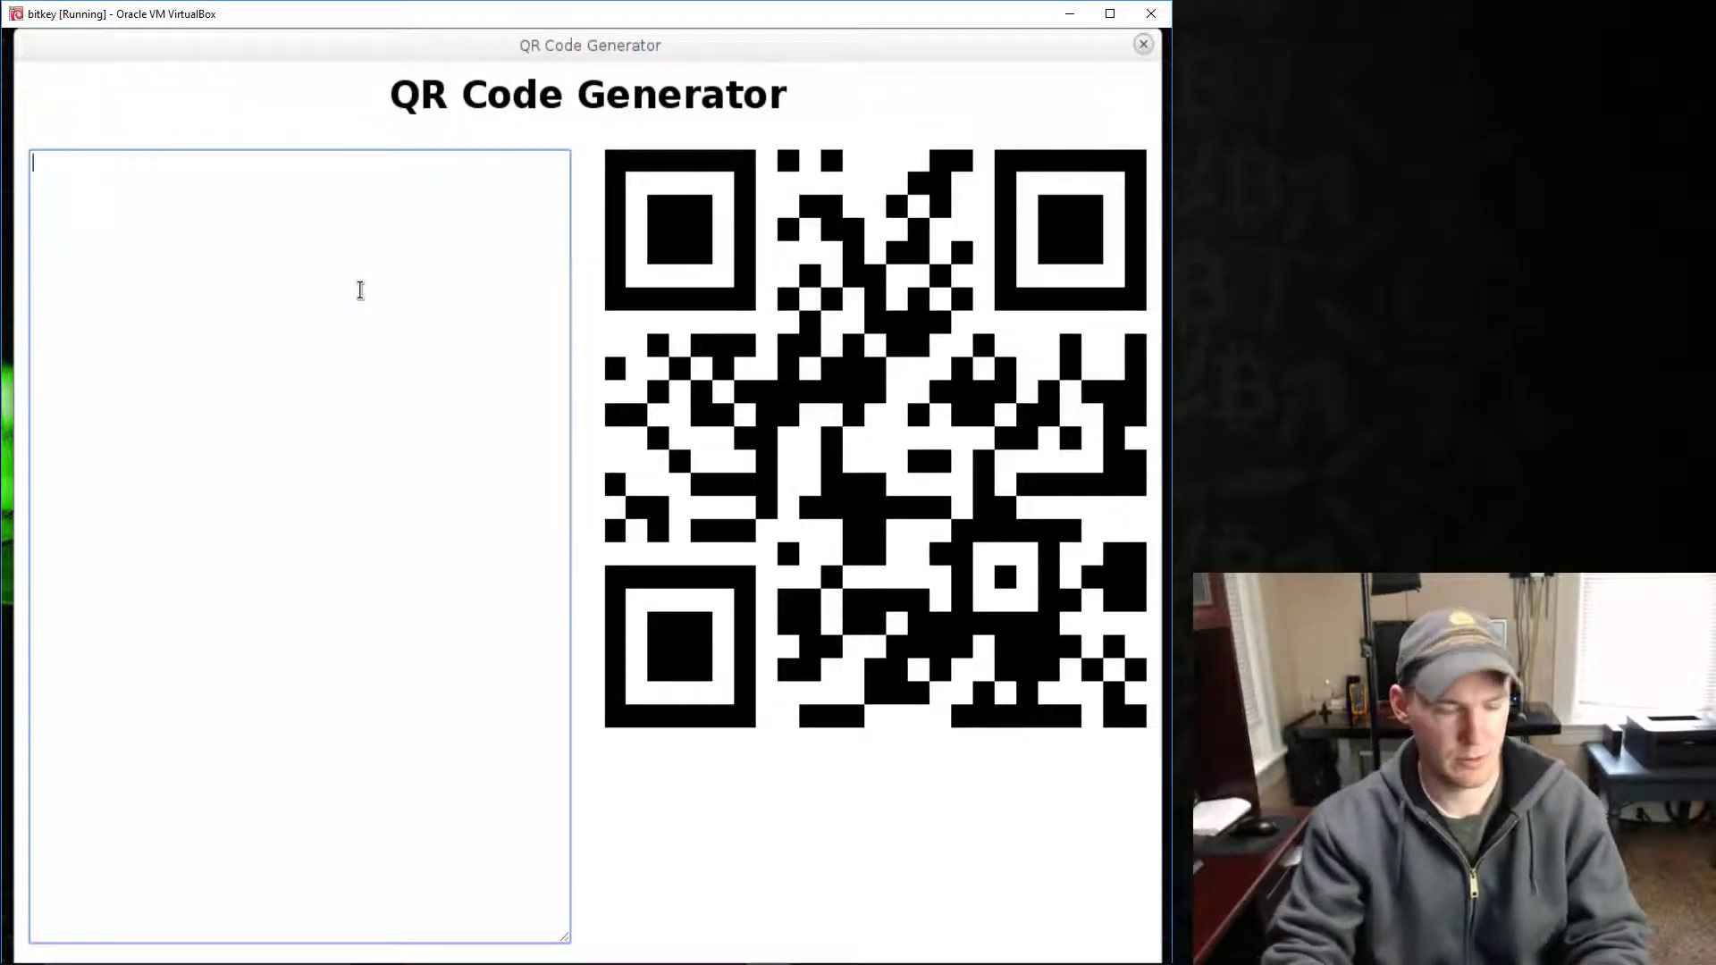
{"action": "type", "text": "text"}
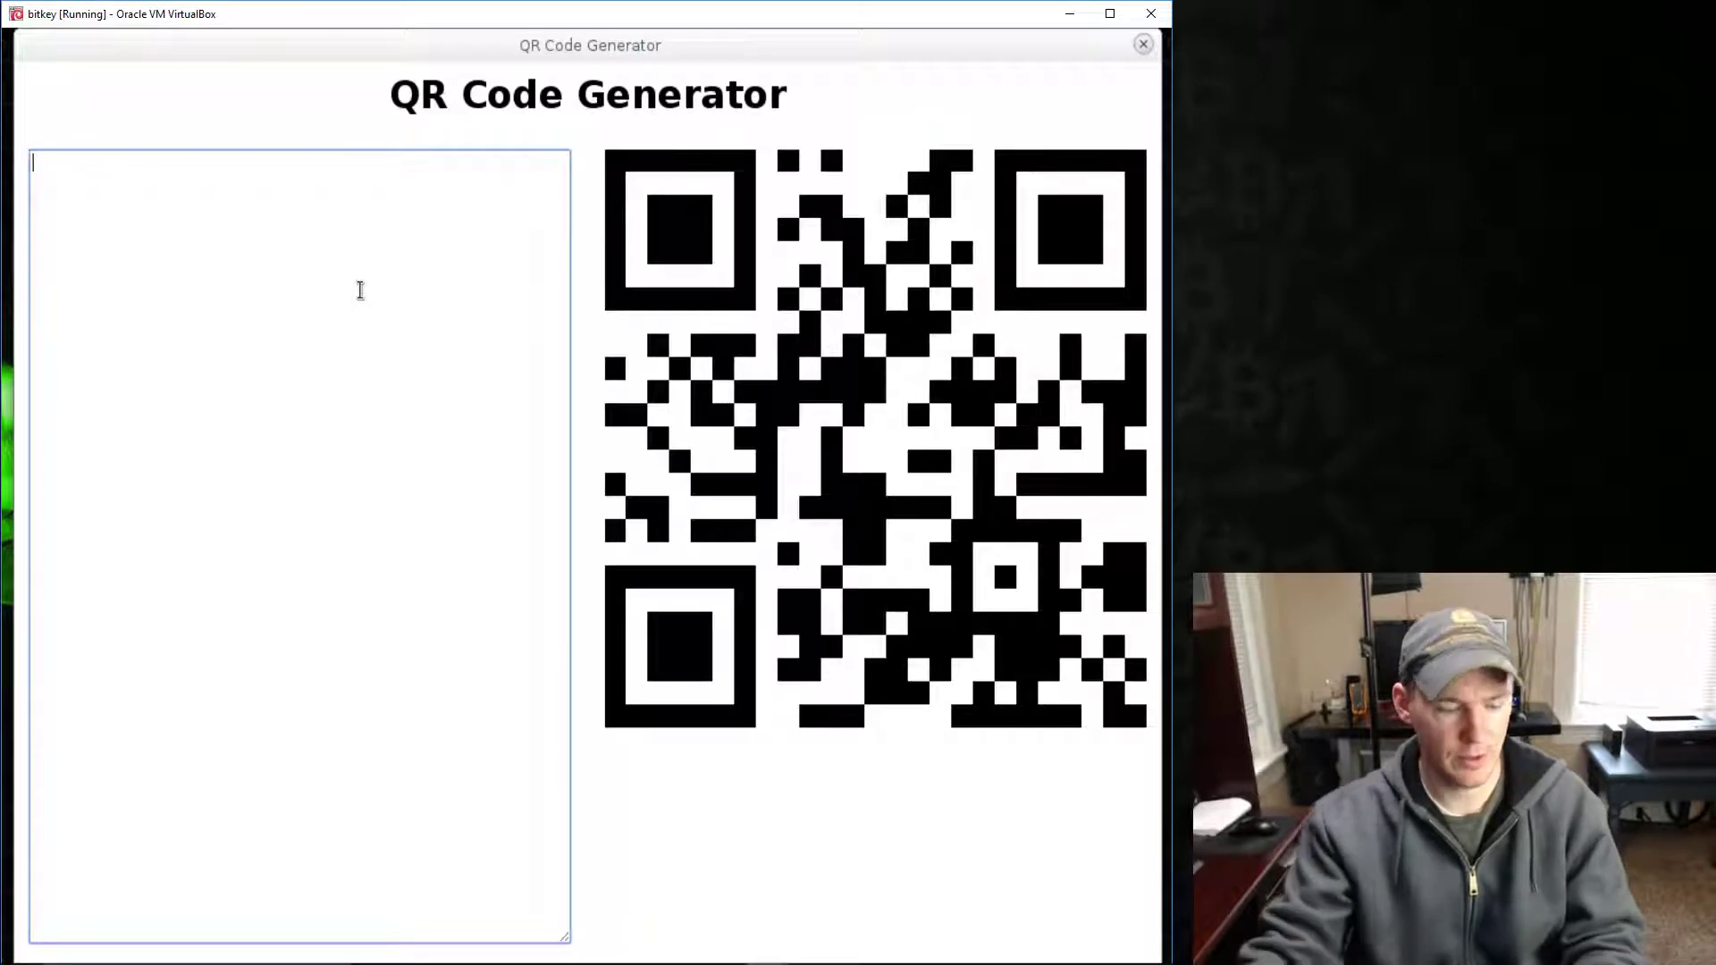
{"action": "right_click", "coordinate": [324, 286]}
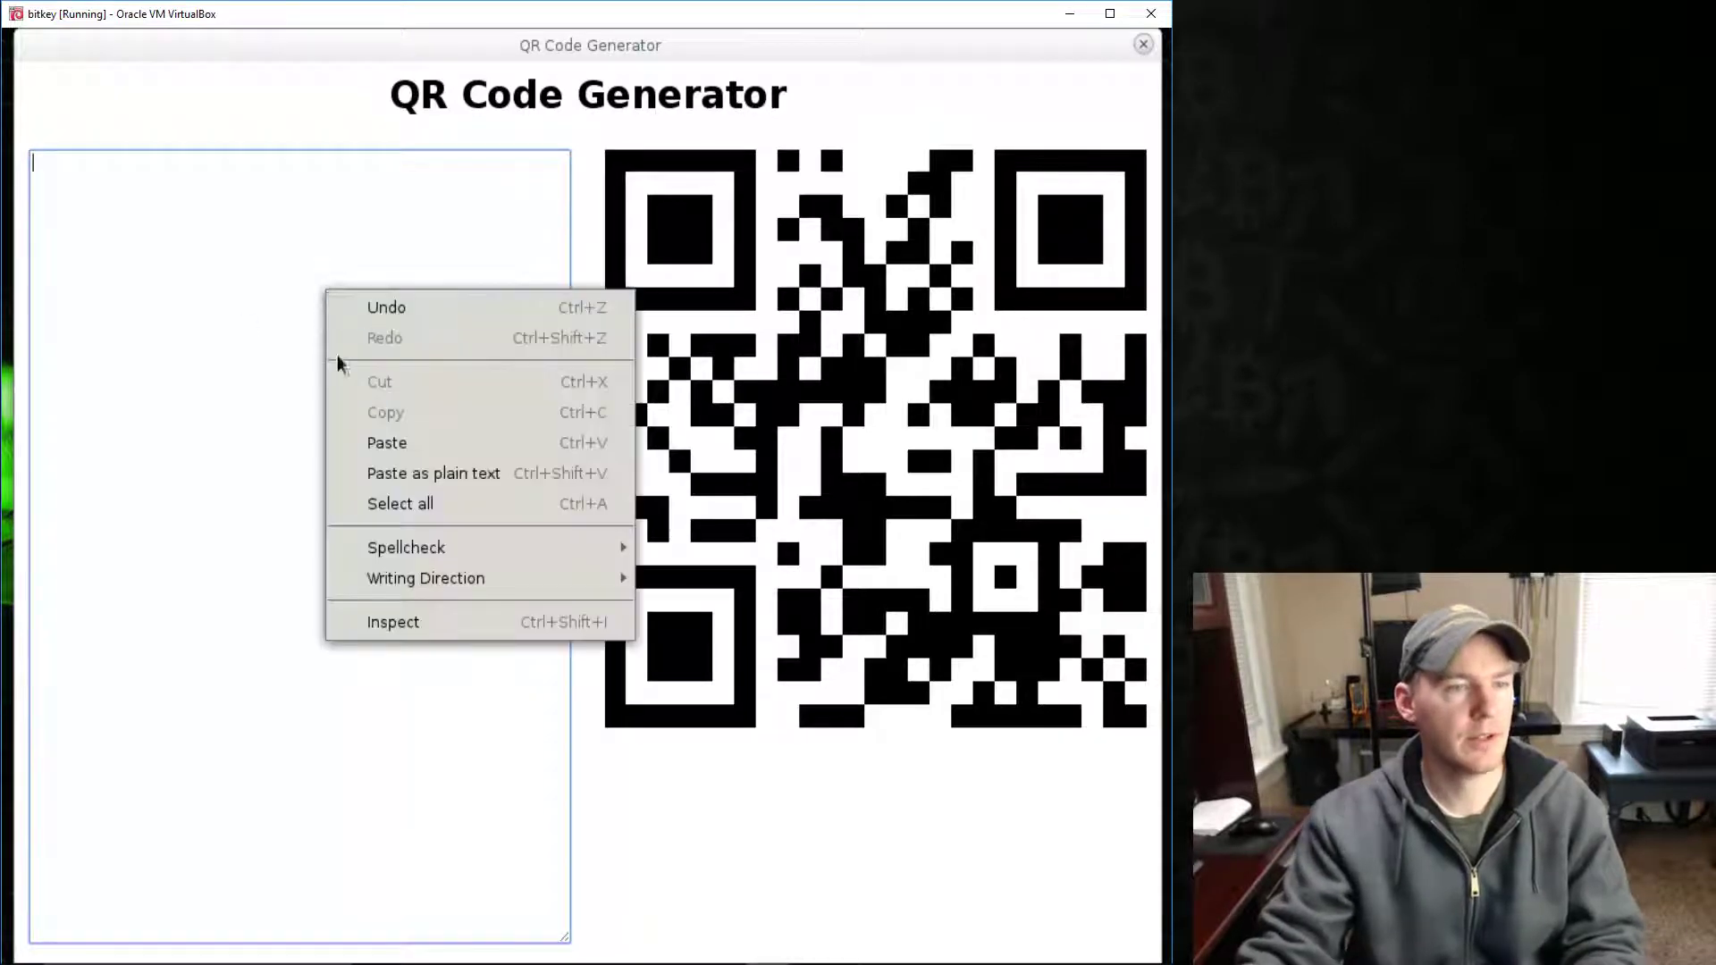
{"action": "left_click", "coordinate": [373, 444]}
{"action": "key", "text": "BackSpace"}
{"action": "key", "text": "BackSpace"}
{"action": "key", "text": "BackSpace"}
{"action": "key", "text": "BackSpace"}
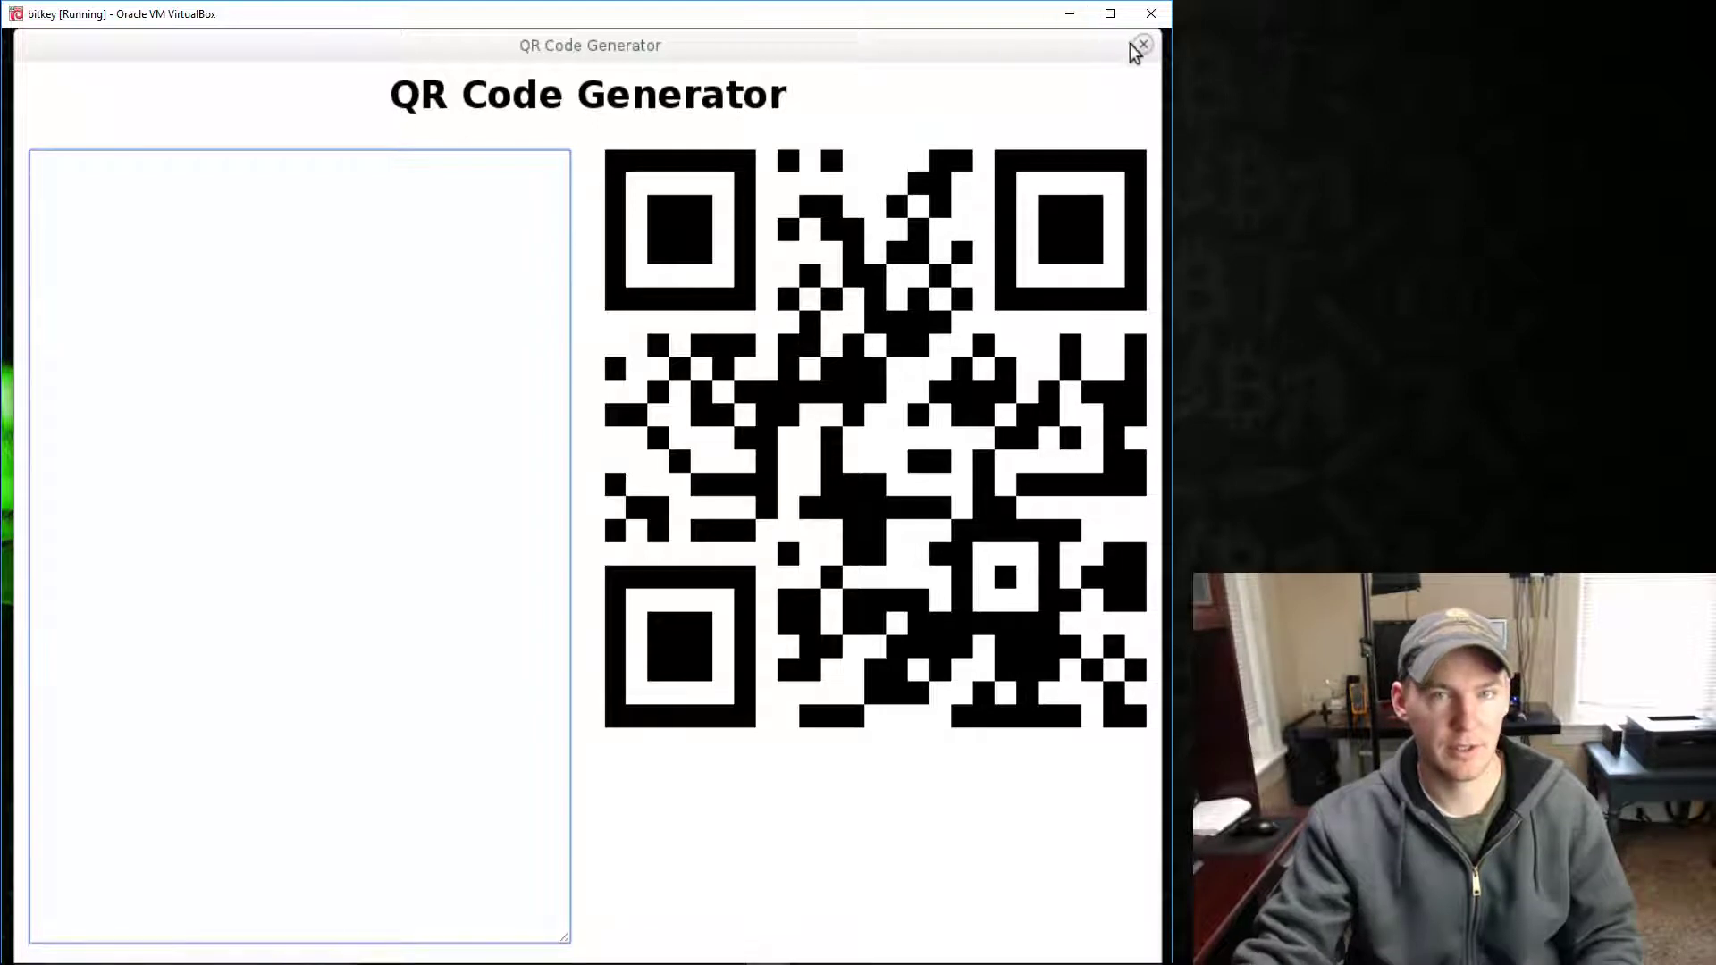
- Try typing in a text editor, discard it, and re-centre the QR generator
{"action": "left_click_drag", "start_coordinate": [1124, 49], "coordinate": [614, 140]}
{"action": "left_click", "coordinate": [801, 901]}
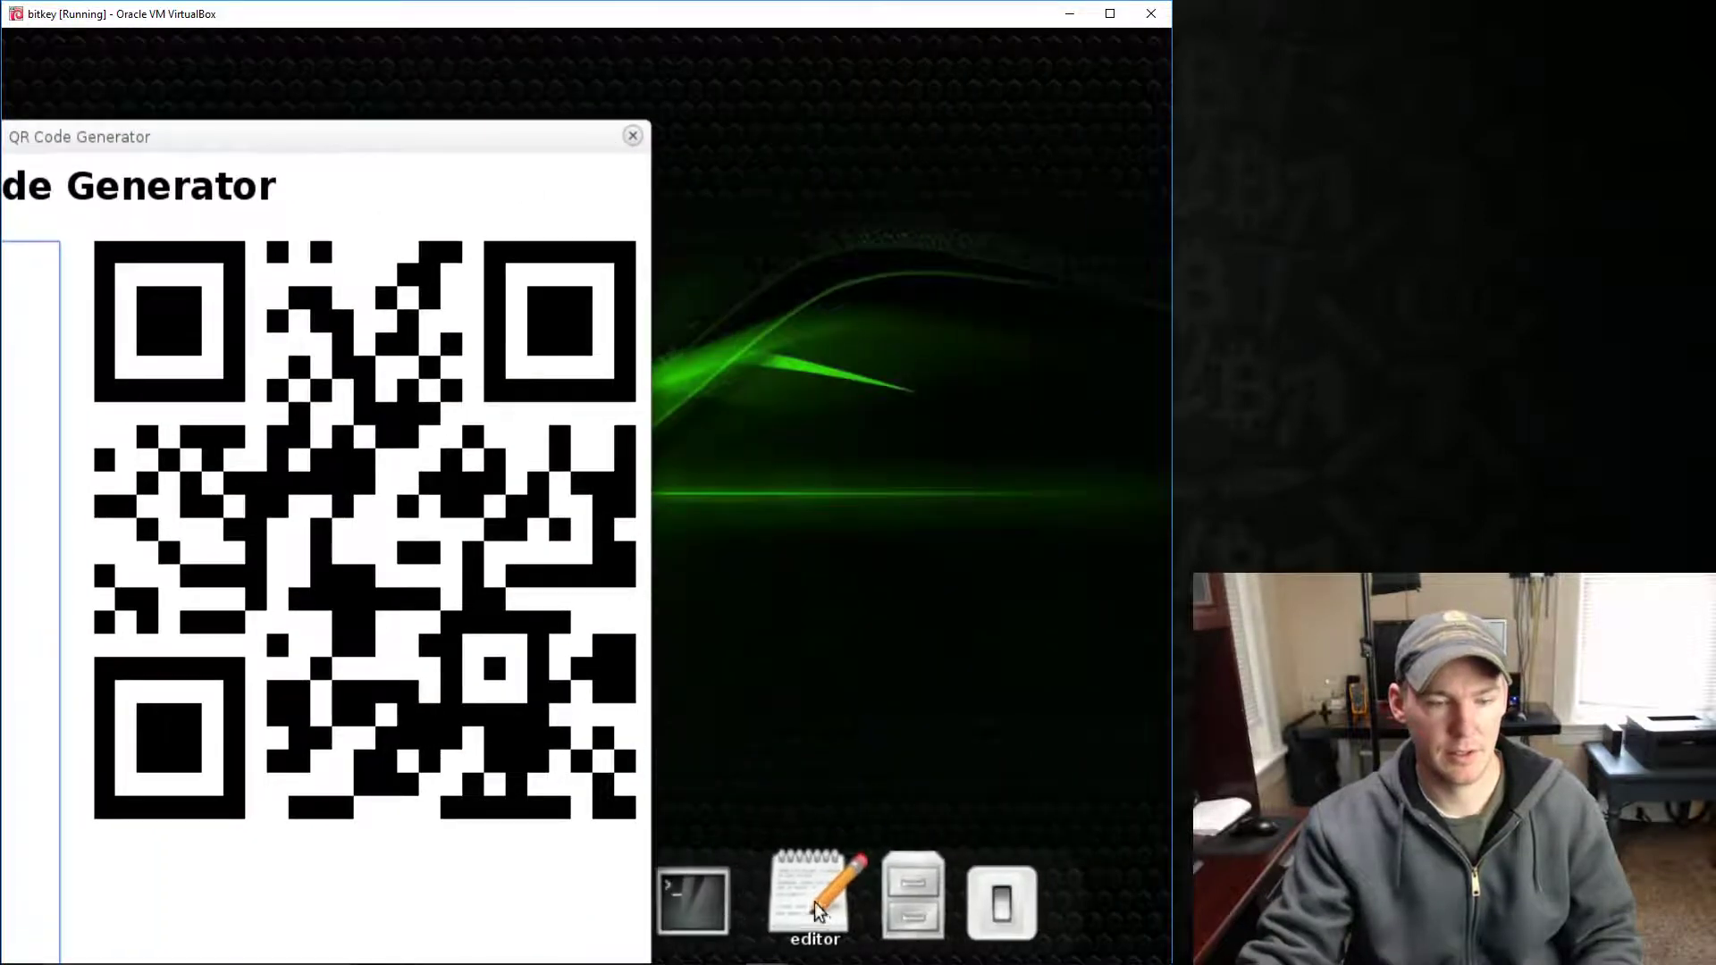
{"action": "type", "text": "text"}
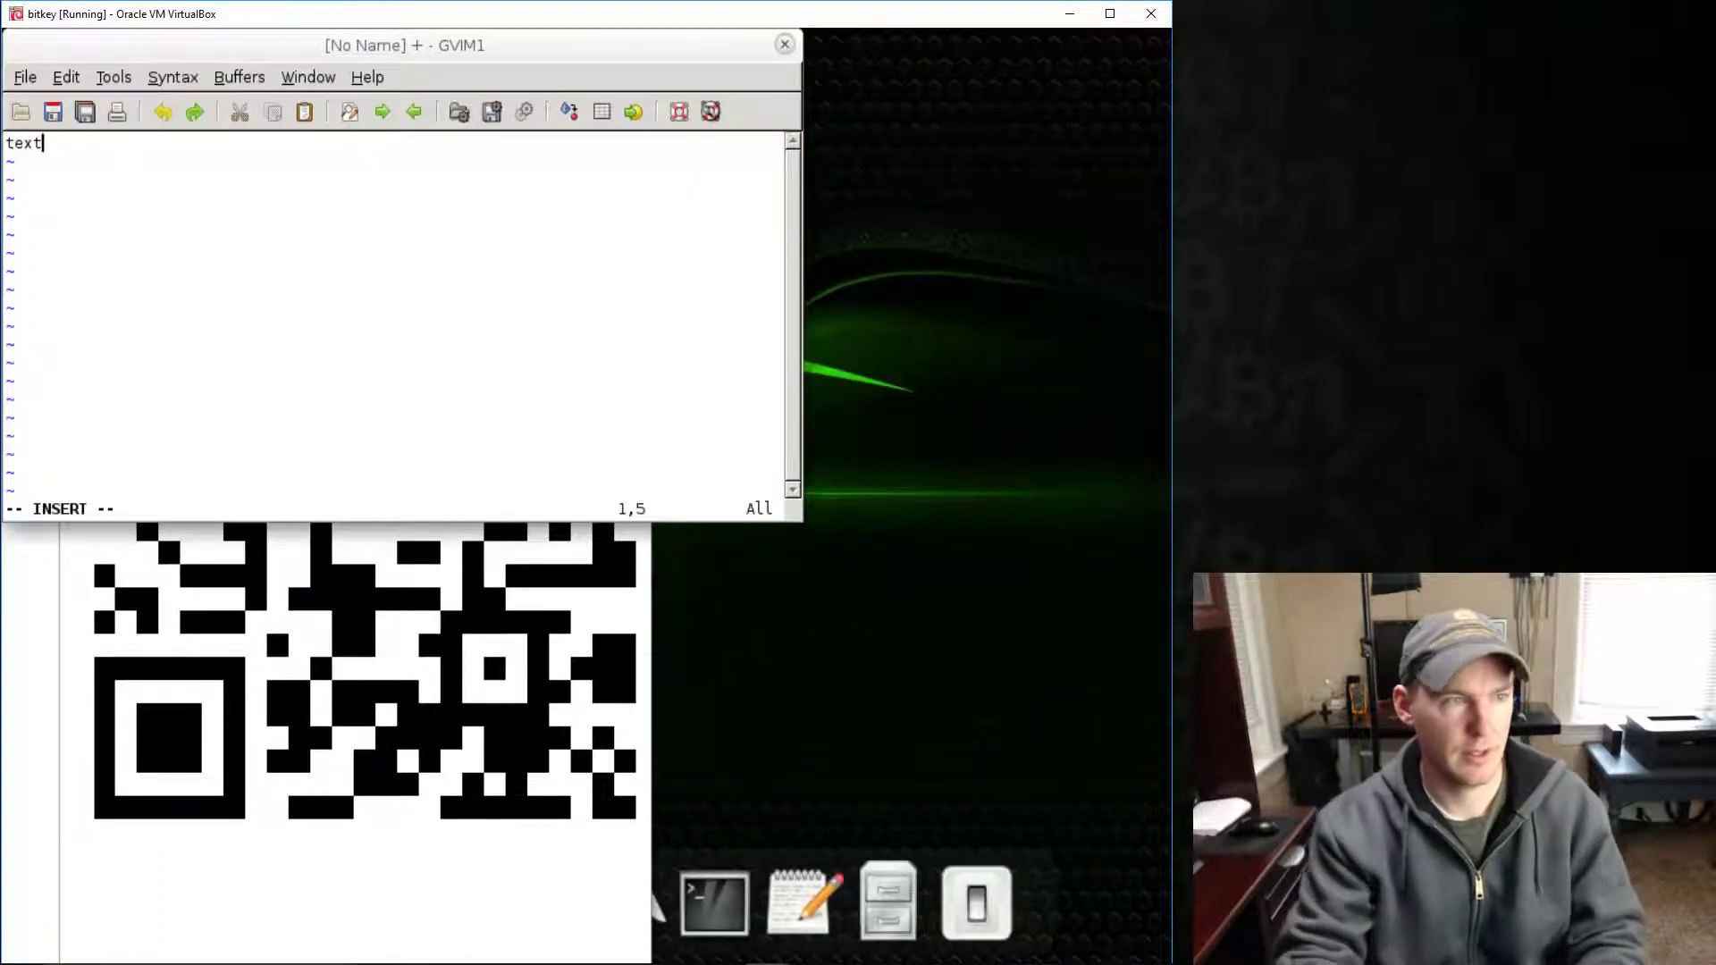
{"action": "left_click", "coordinate": [785, 43]}
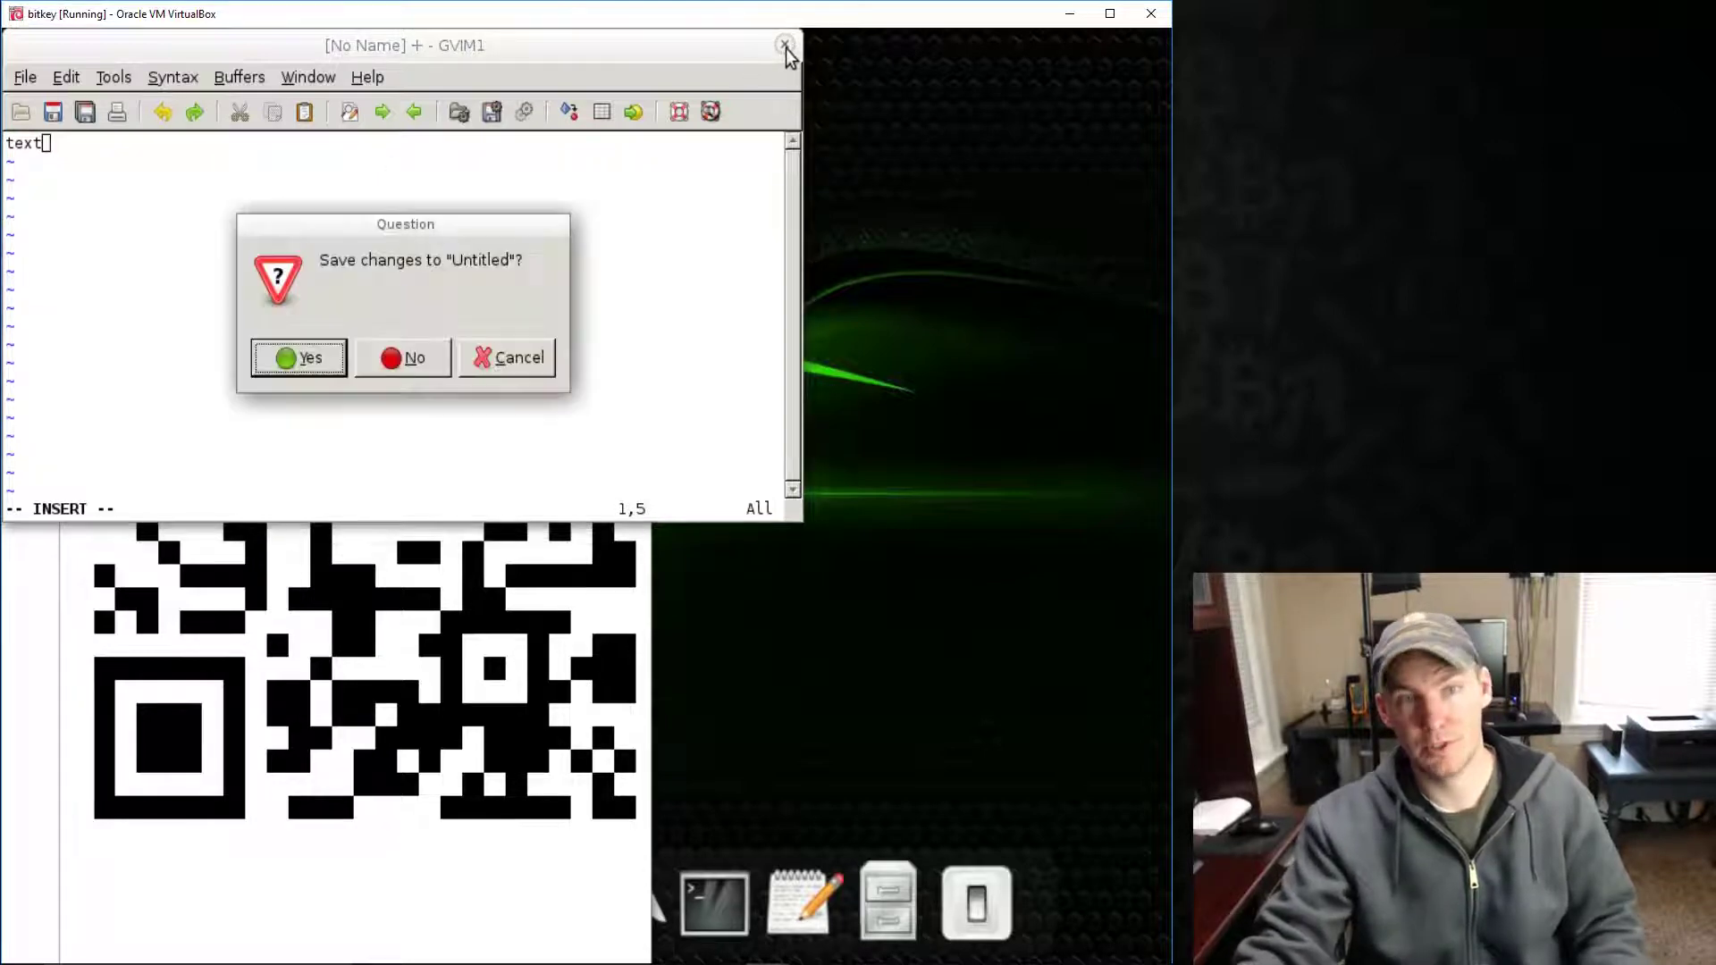
{"action": "left_click", "coordinate": [415, 358]}
{"action": "left_click_drag", "start_coordinate": [358, 141], "coordinate": [871, 56]}
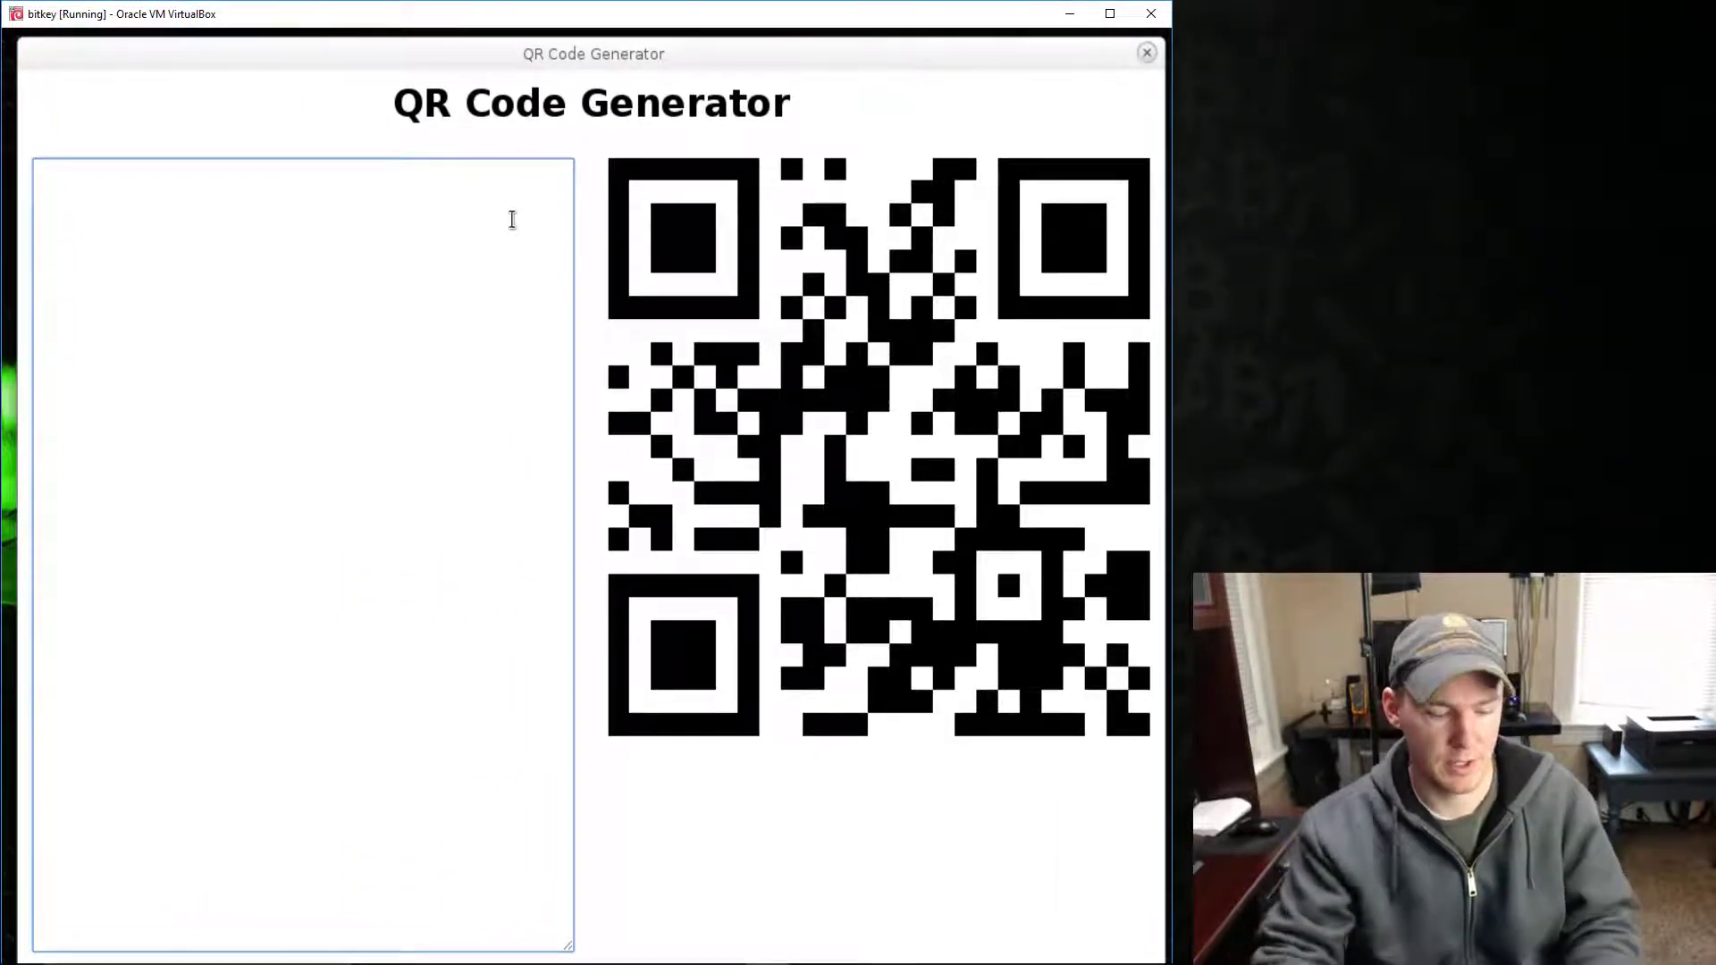
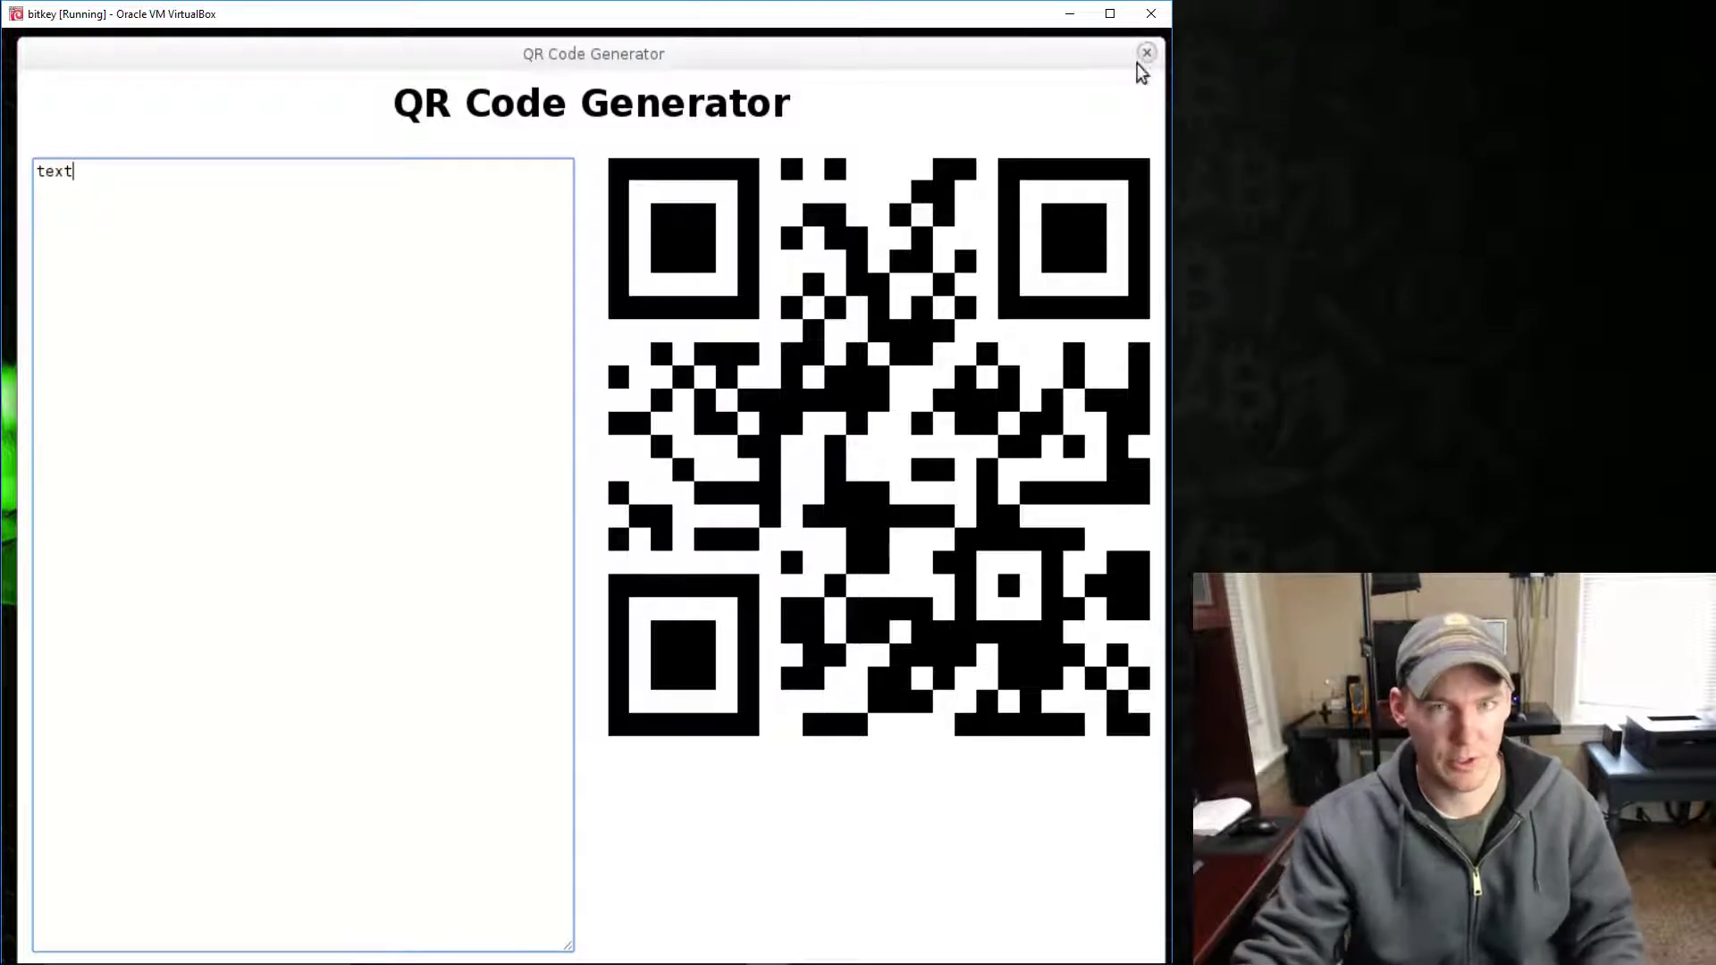
- Type and erase the string 'fiuh34r78ghdf3e8dfh38d738dh83d38d', regenerating the QR code for ebay.com
{"action": "key", "text": "BackSpace"}
{"action": "key", "text": "BackSpace"}
{"action": "key", "text": "BackSpace"}
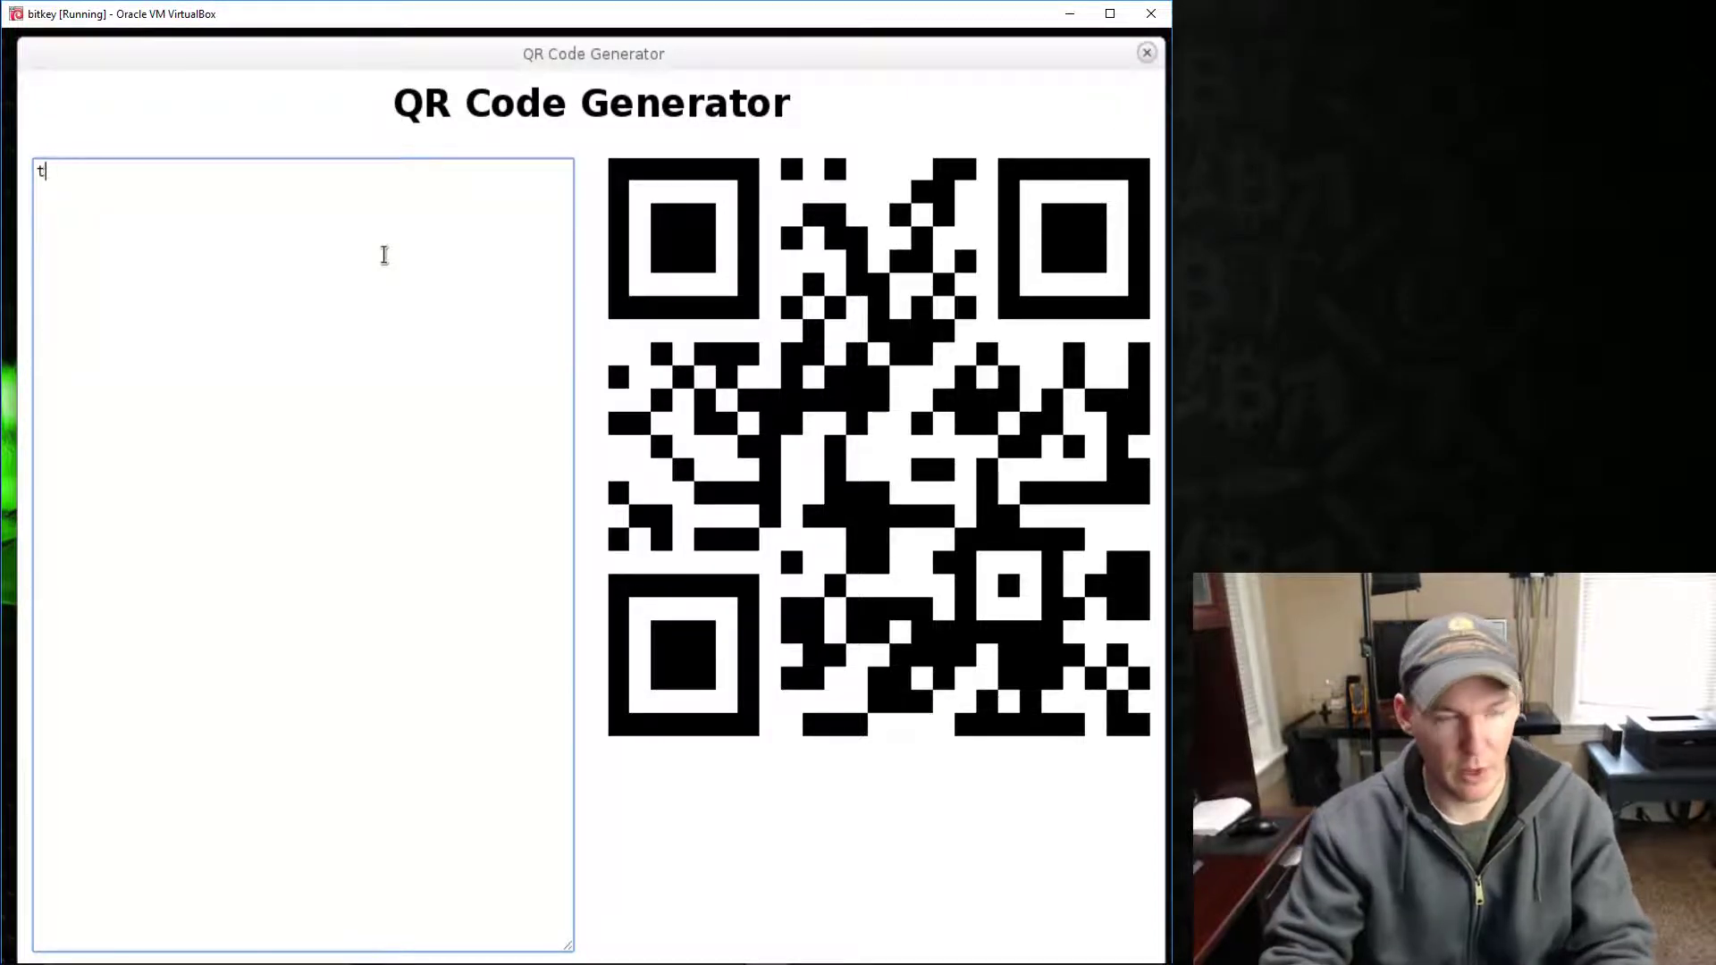
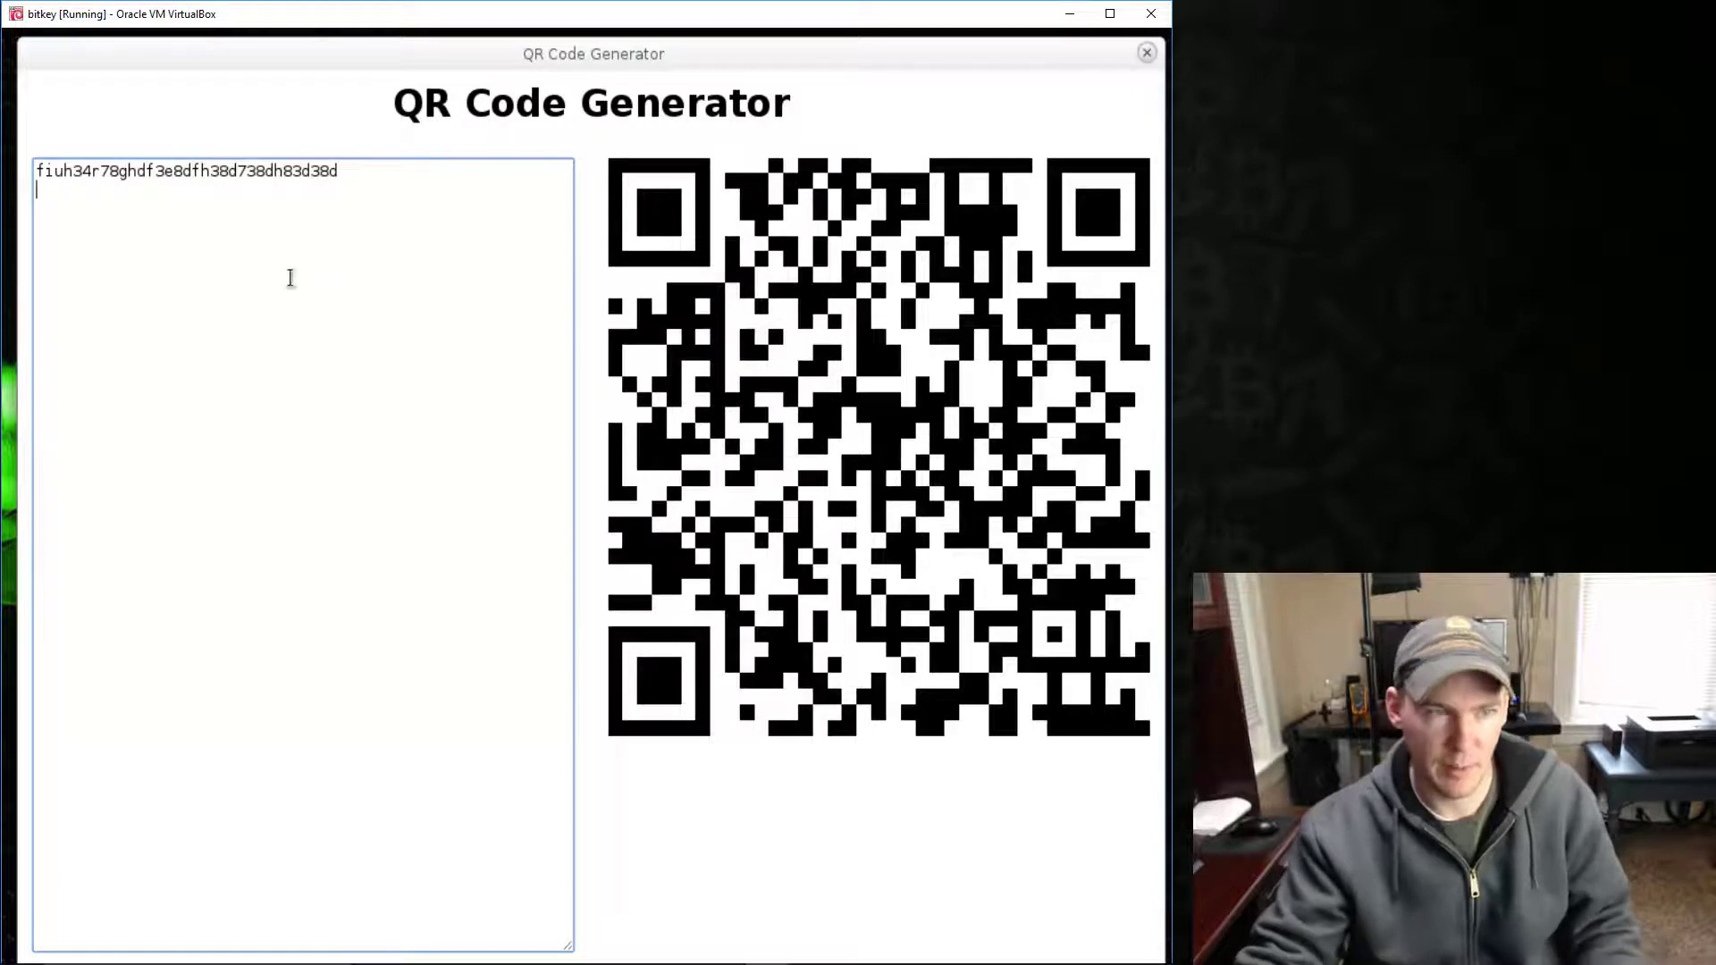
{"action": "left_click_drag", "start_coordinate": [338, 188], "coordinate": [199, 189]}
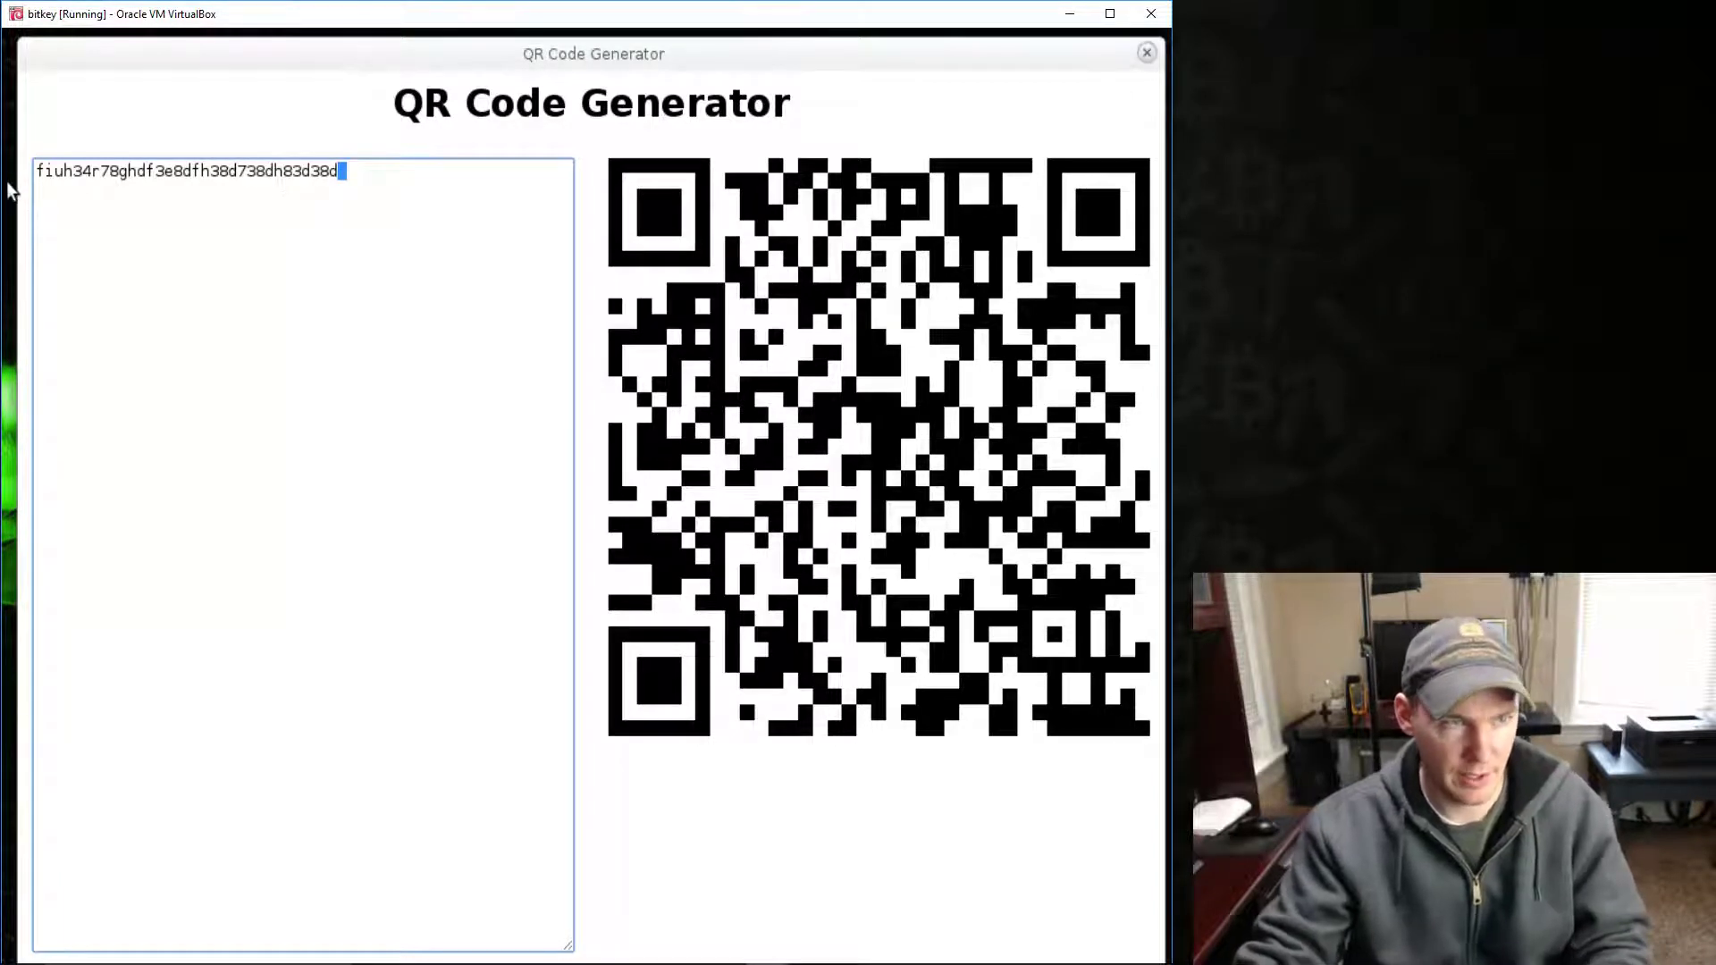
{"action": "key", "text": "BackSpace"}
{"action": "key", "text": "BackSpace"}
{"action": "key", "text": "BackSpace"}
{"action": "key", "text": "BackSpace"}
{"action": "key", "text": "BackSpace"}
{"action": "key", "text": "BackSpace"}
{"action": "key", "text": "BackSpace"}
{"action": "key", "text": "BackSpace"}
{"action": "key", "text": "BackSpace"}
{"action": "key", "text": "BackSpace"}
{"action": "key", "text": "BackSpace"}
{"action": "key", "text": "BackSpace"}
{"action": "key", "text": "BackSpace"}
{"action": "key", "text": "BackSpace"}
{"action": "key", "text": "BackSpace"}
{"action": "key", "text": "BackSpace"}
{"action": "key", "text": "BackSpace"}
{"action": "key", "text": "BackSpace"}
{"action": "key", "text": "BackSpace"}
{"action": "key", "text": "BackSpace"}
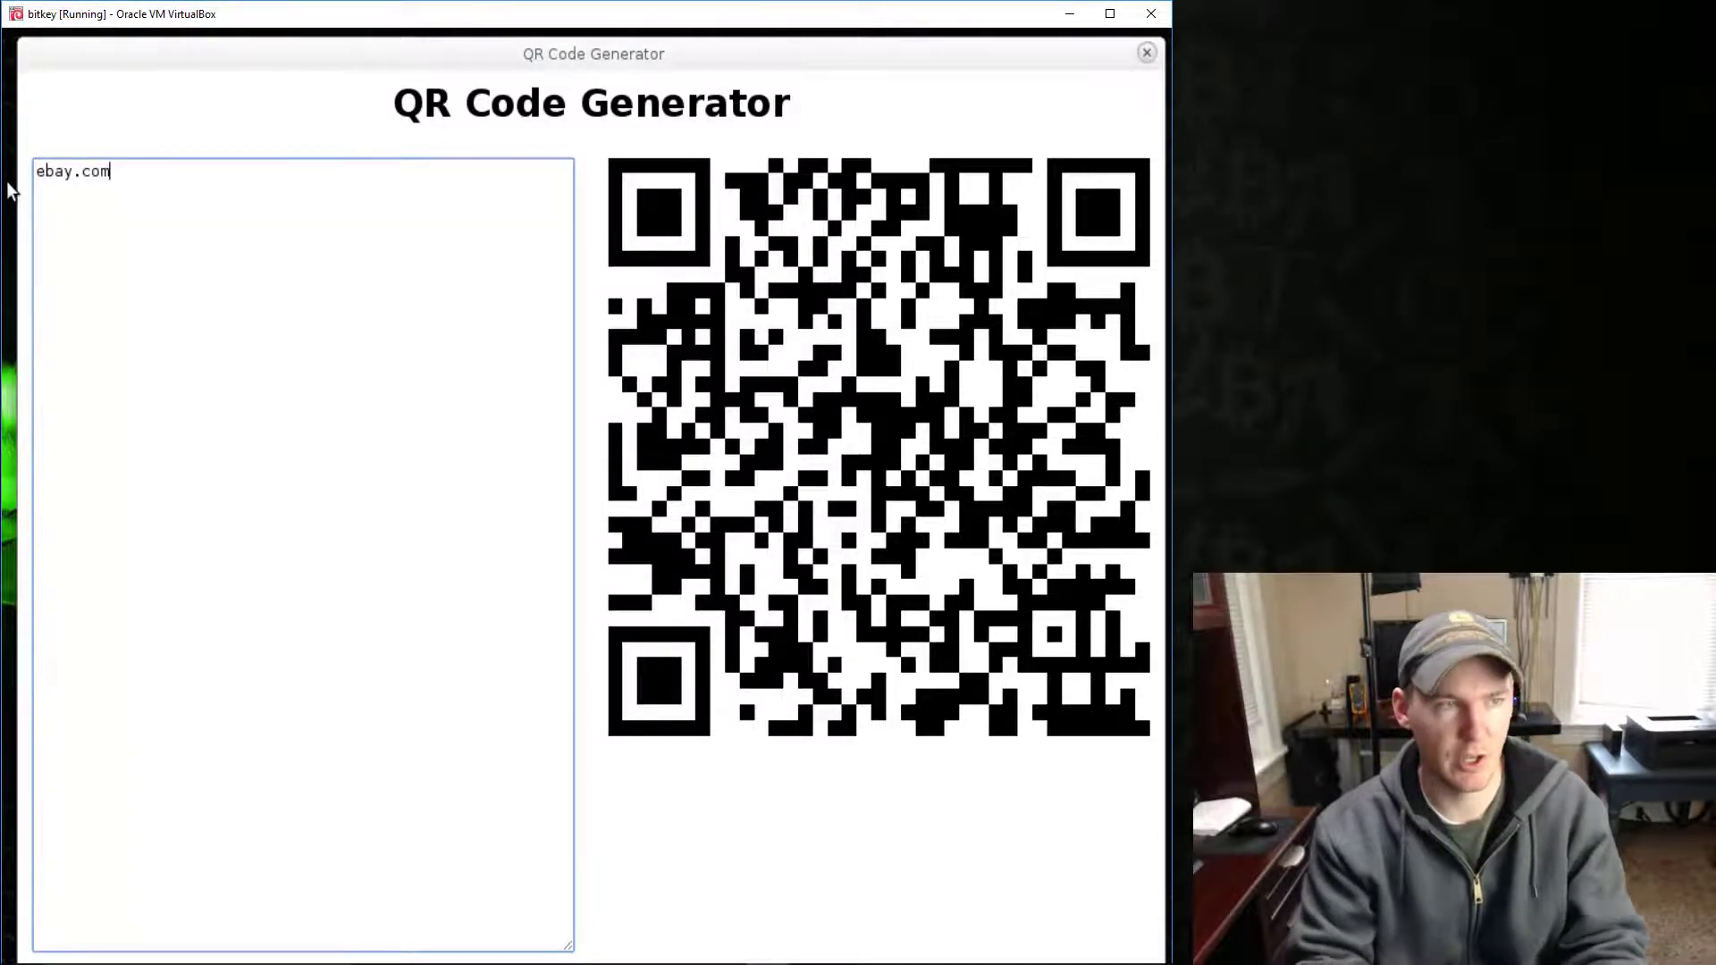
{"action": "key", "text": "Return"}
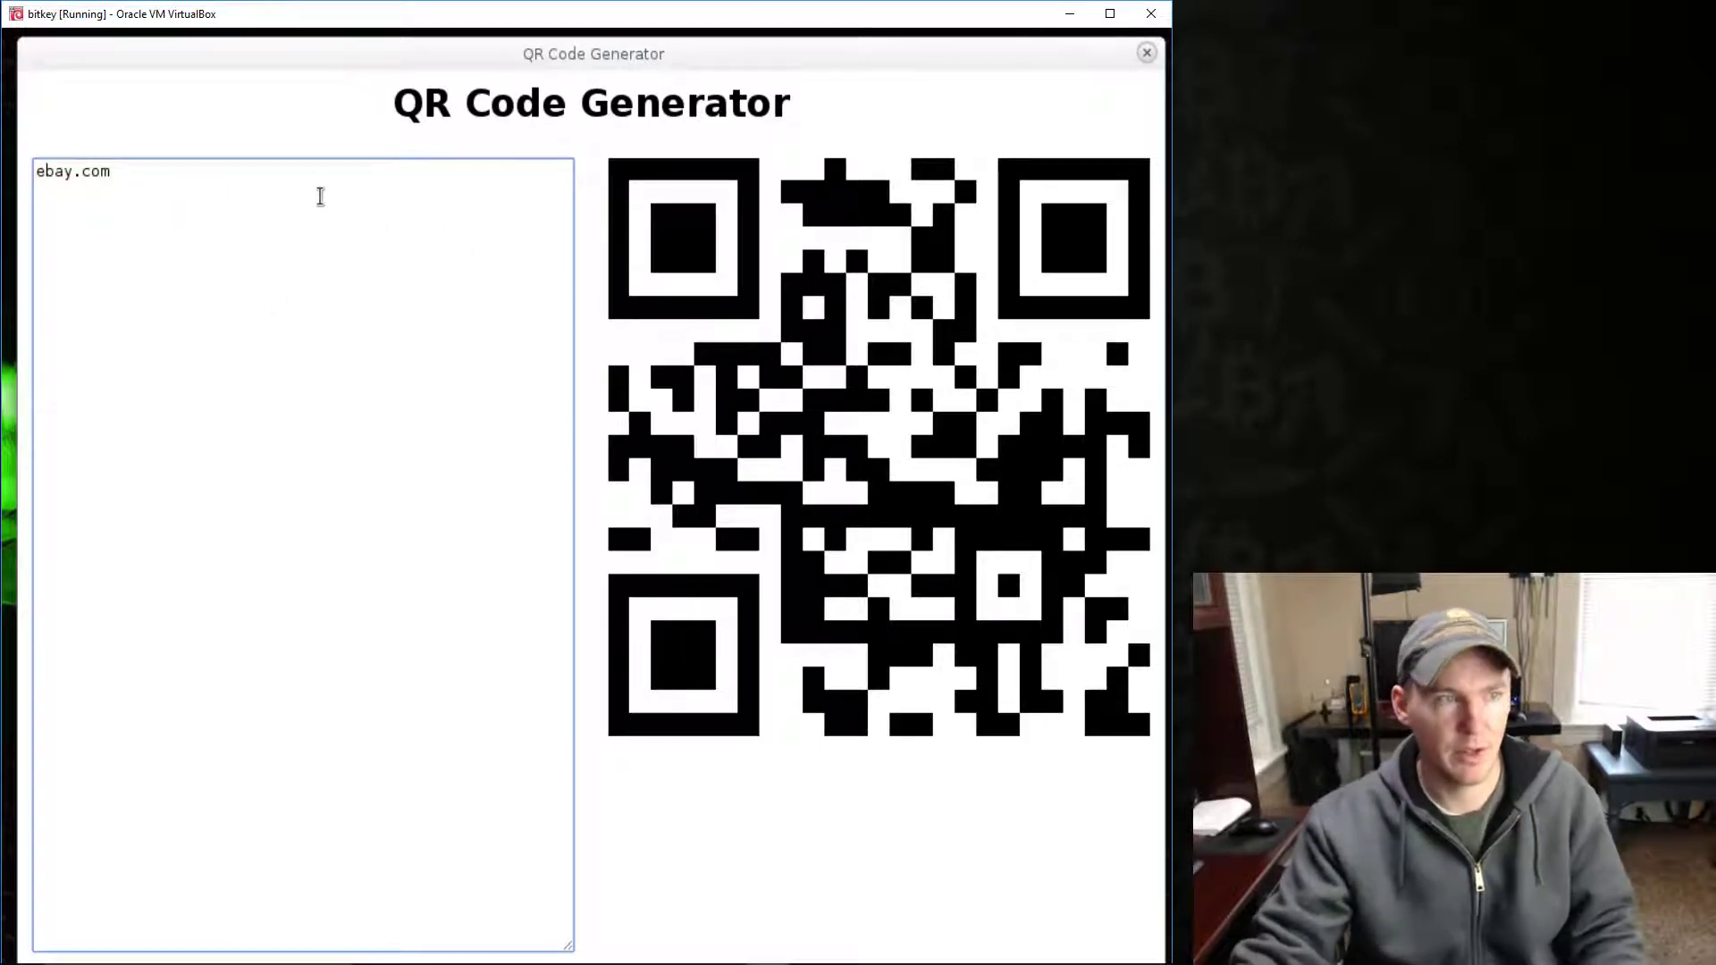
- Replace ebay.com with 'fh789h234fr789h3489hv78h2347h23hdf823dh' and regenerate its QR code
{"action": "left_click", "coordinate": [295, 176]}
{"action": "key", "text": "BackSpace"}
{"action": "key", "text": "BackSpace"}
{"action": "key", "text": "BackSpace"}
{"action": "key", "text": "BackSpace"}
{"action": "key", "text": "BackSpace"}
{"action": "key", "text": "BackSpace"}
{"action": "key", "text": "BackSpace"}
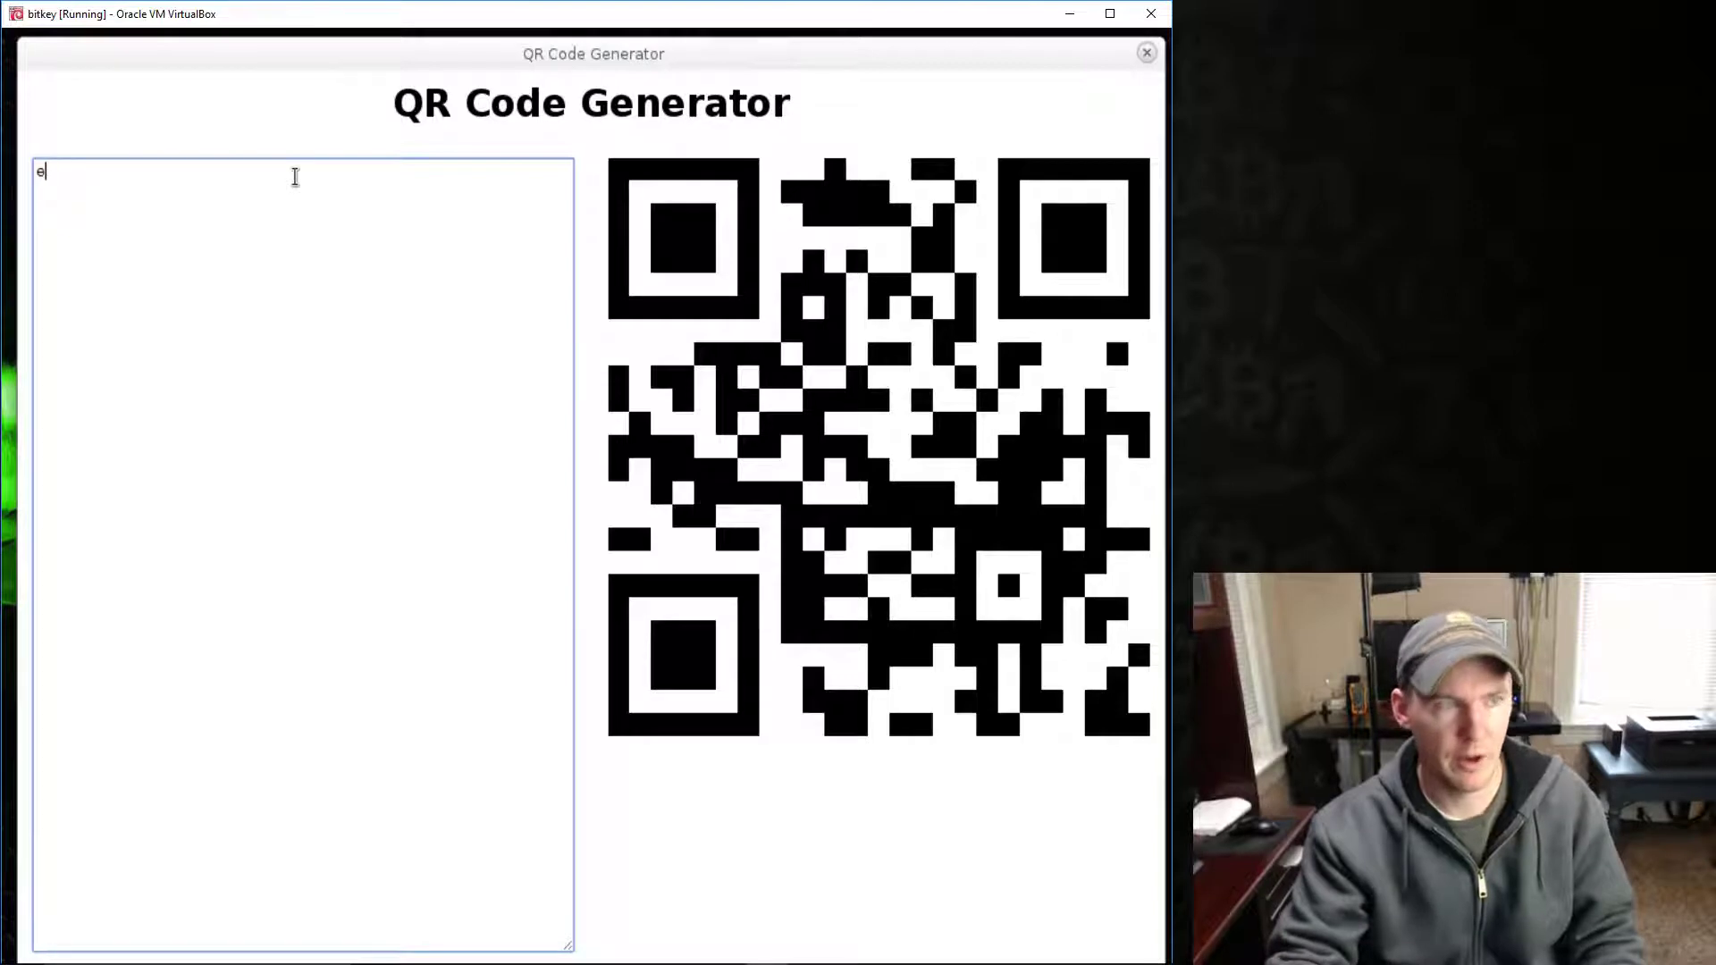
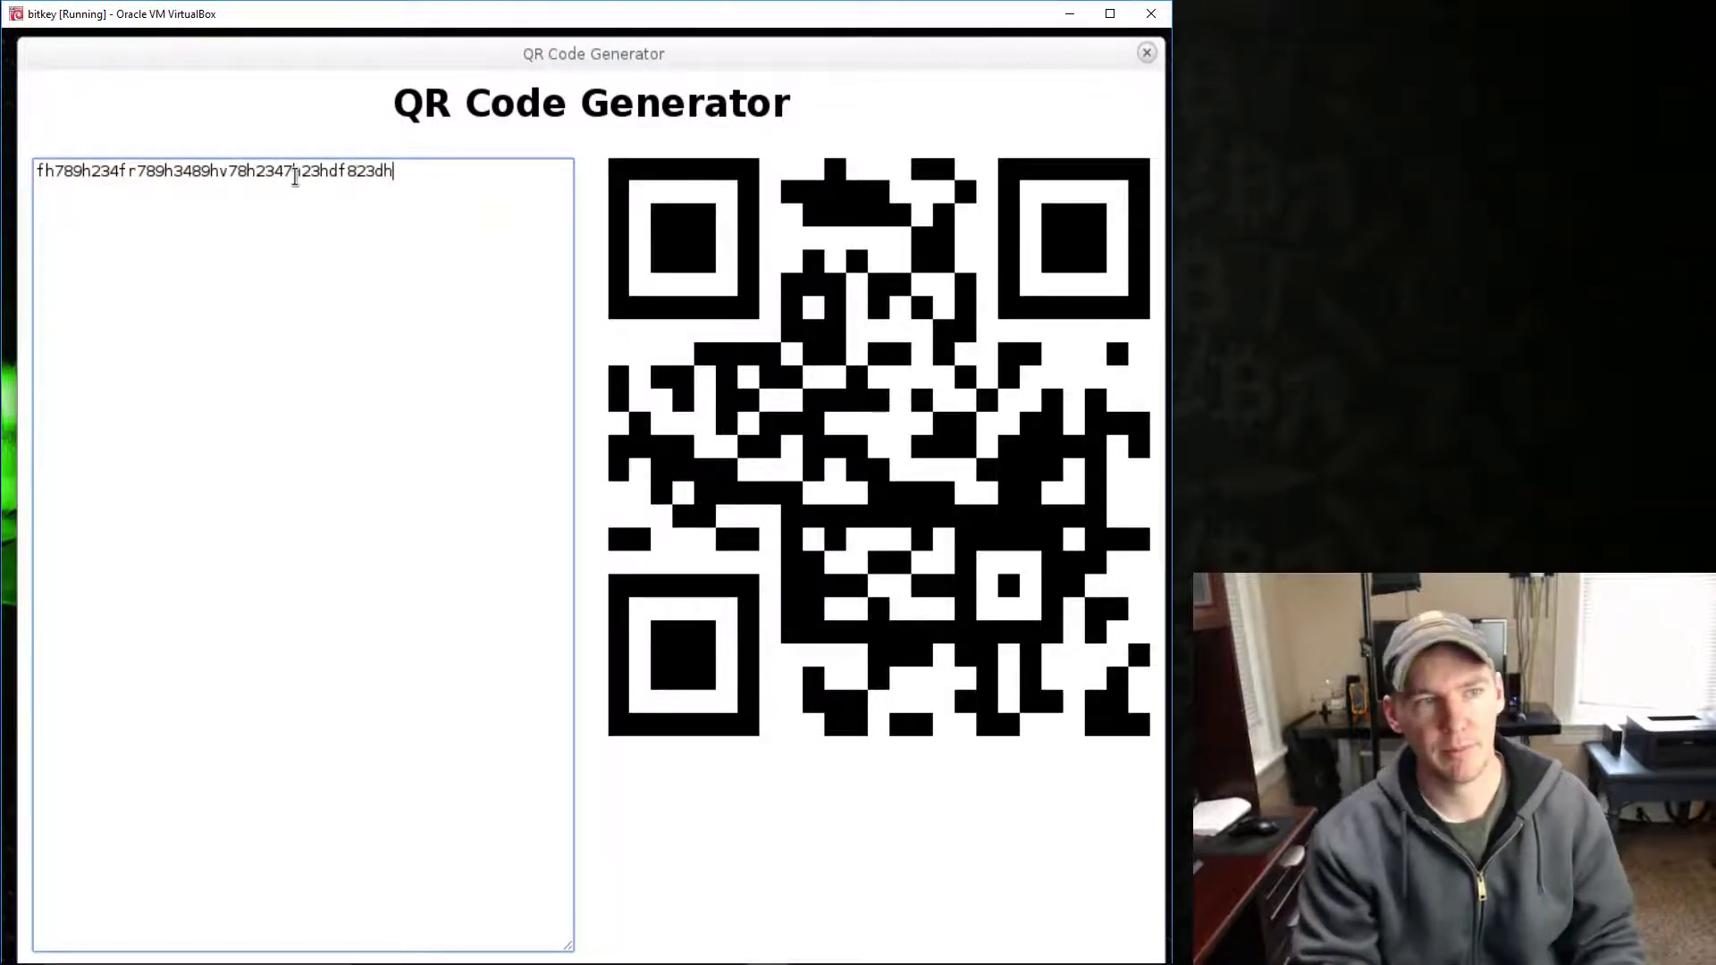
{"action": "key", "text": "Return"}
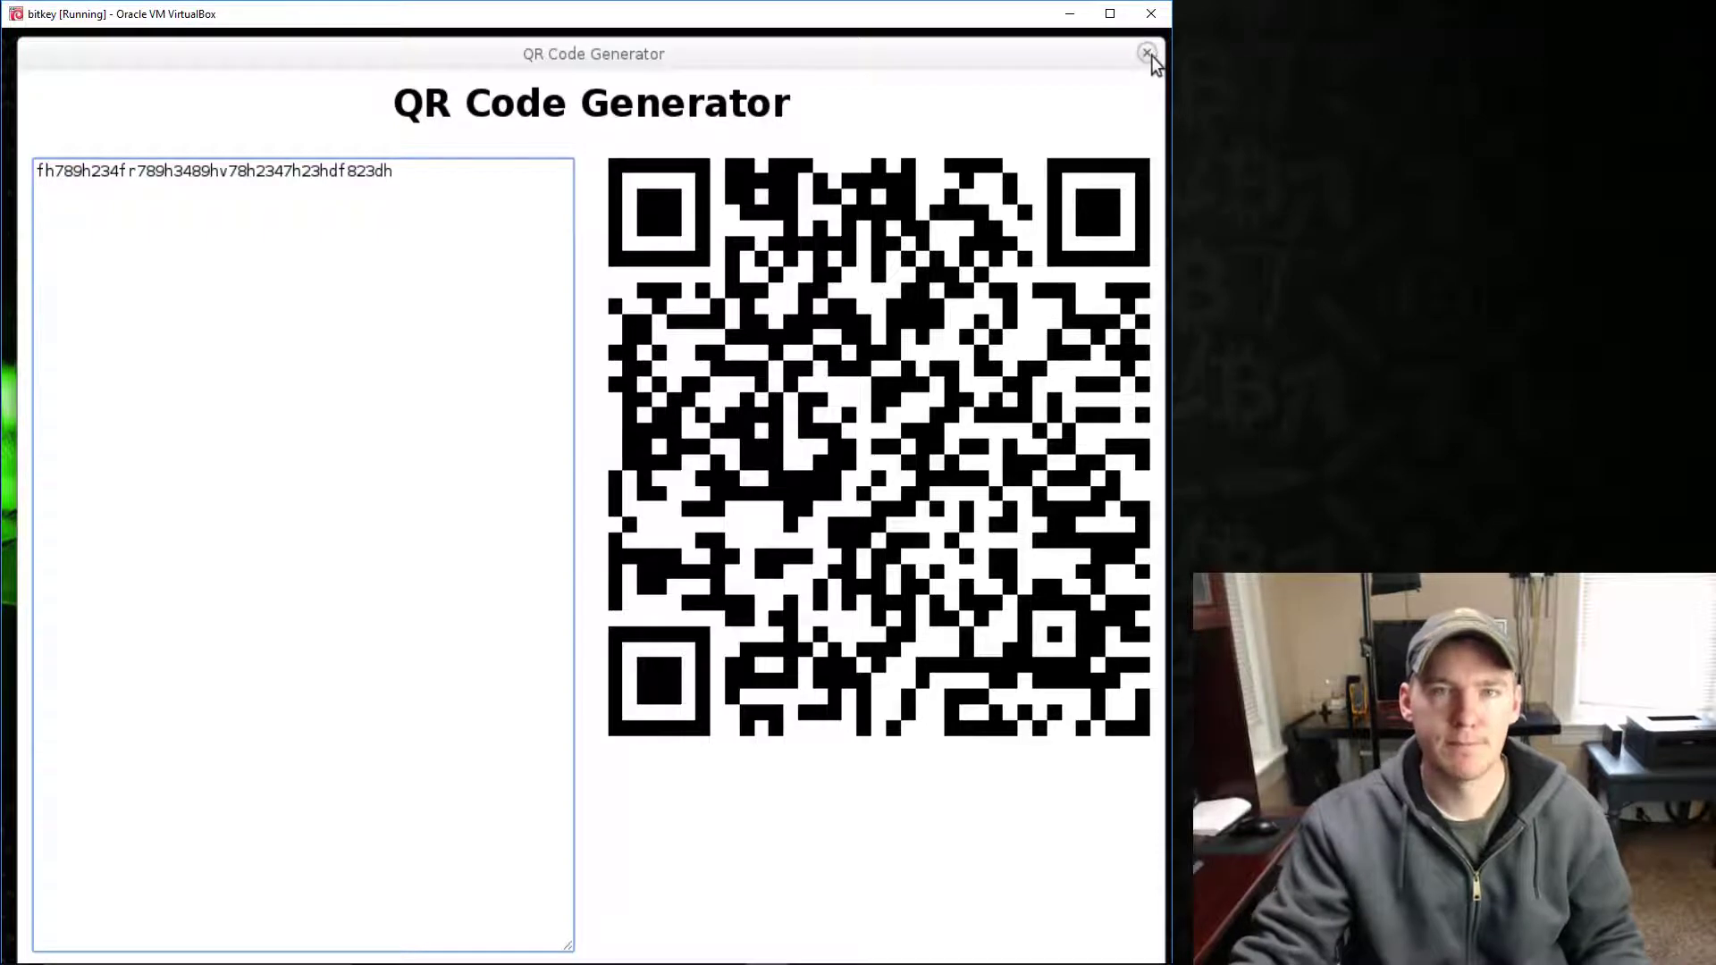
{"action": "left_click", "coordinate": [1147, 53]}
- Launch bitaddress.org and look over its new Single Wallet address and private key
{"action": "left_click", "coordinate": [375, 894]}
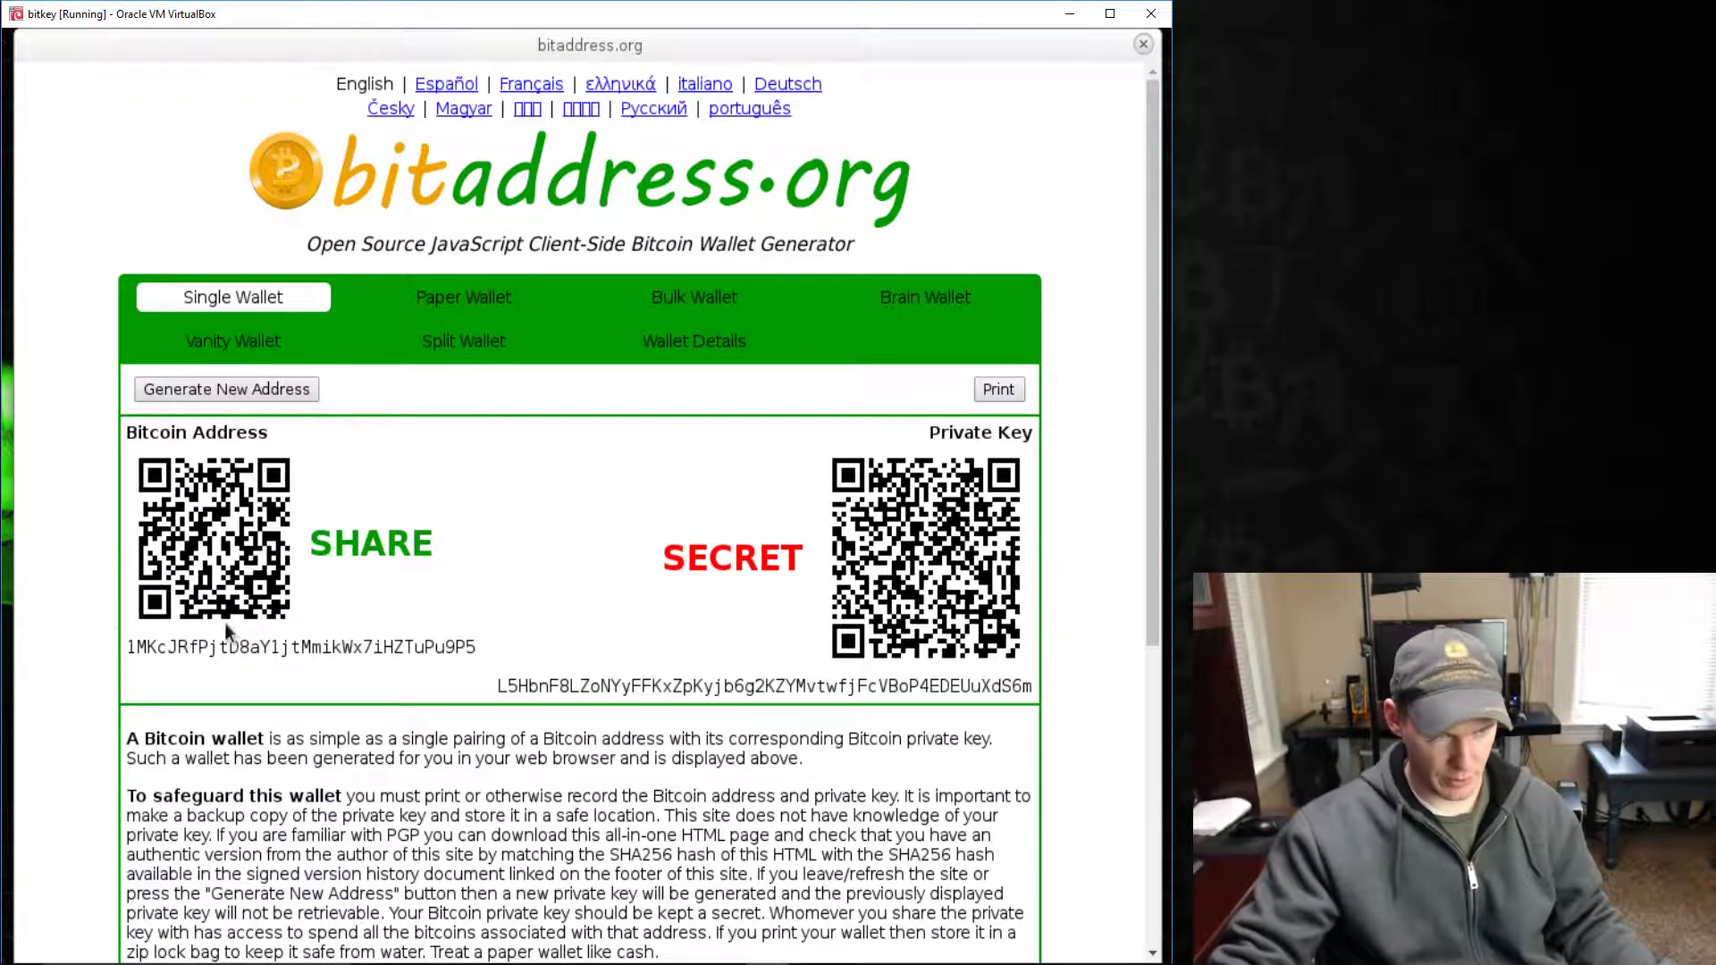
{"action": "scroll", "coordinate": [579, 645], "scroll_direction": "down", "scroll_amount": 4}
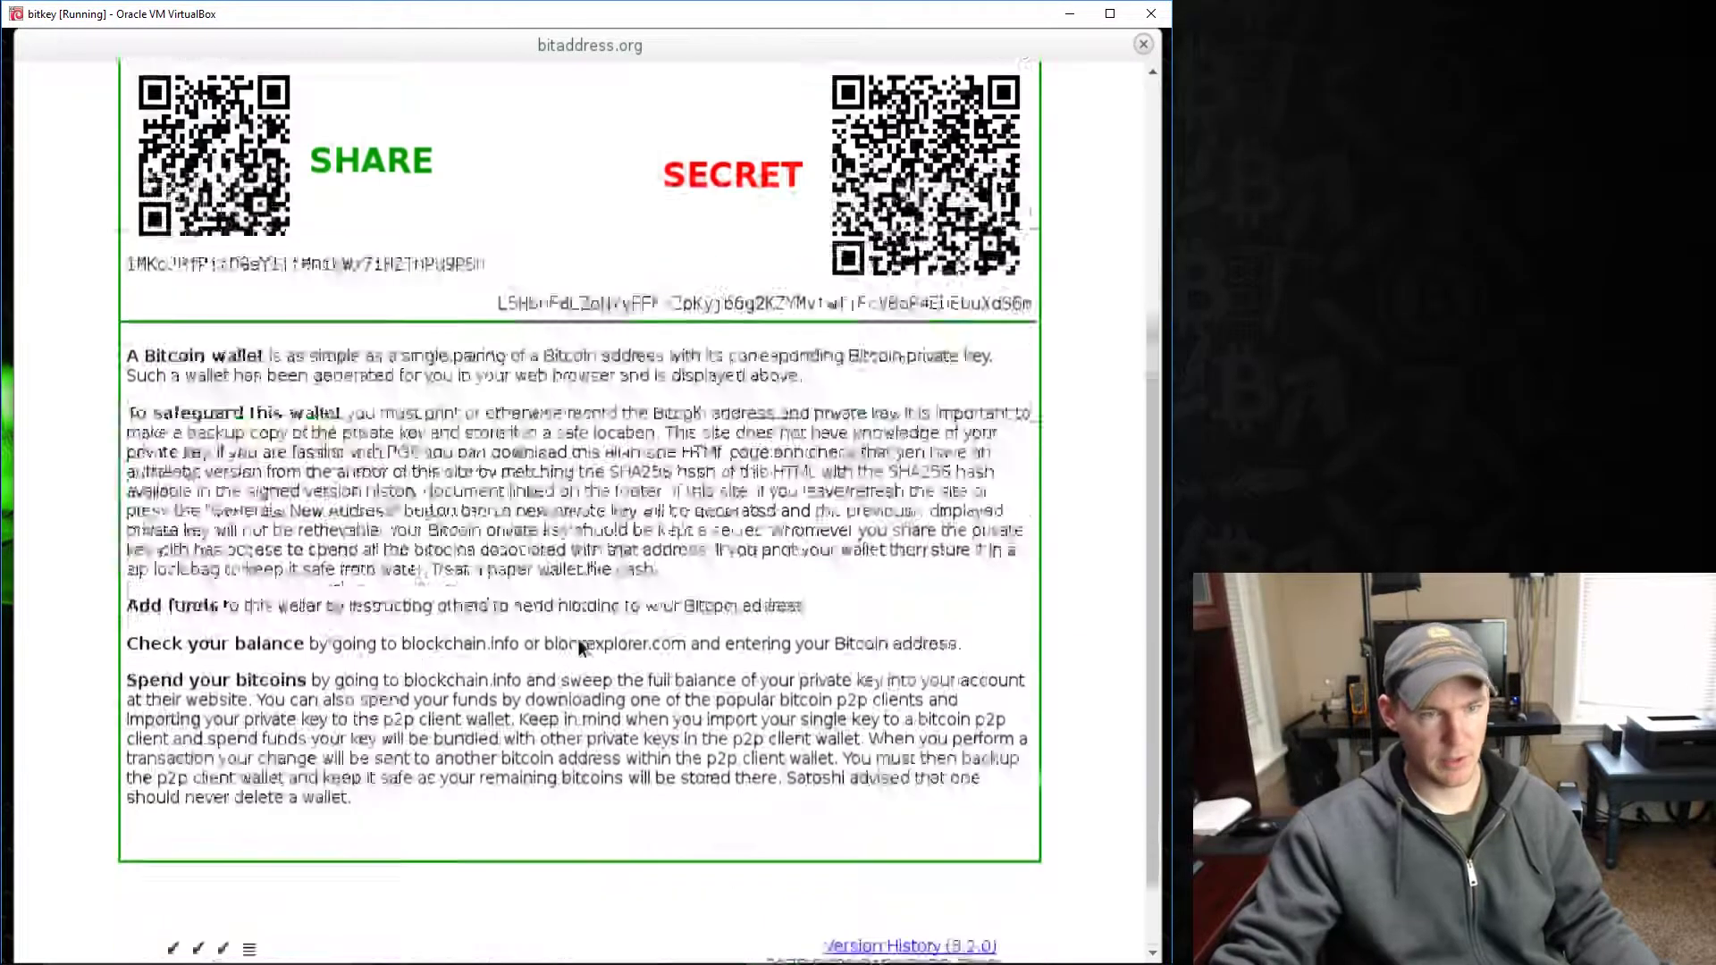
{"action": "scroll", "coordinate": [577, 638], "scroll_direction": "up", "scroll_amount": 4}
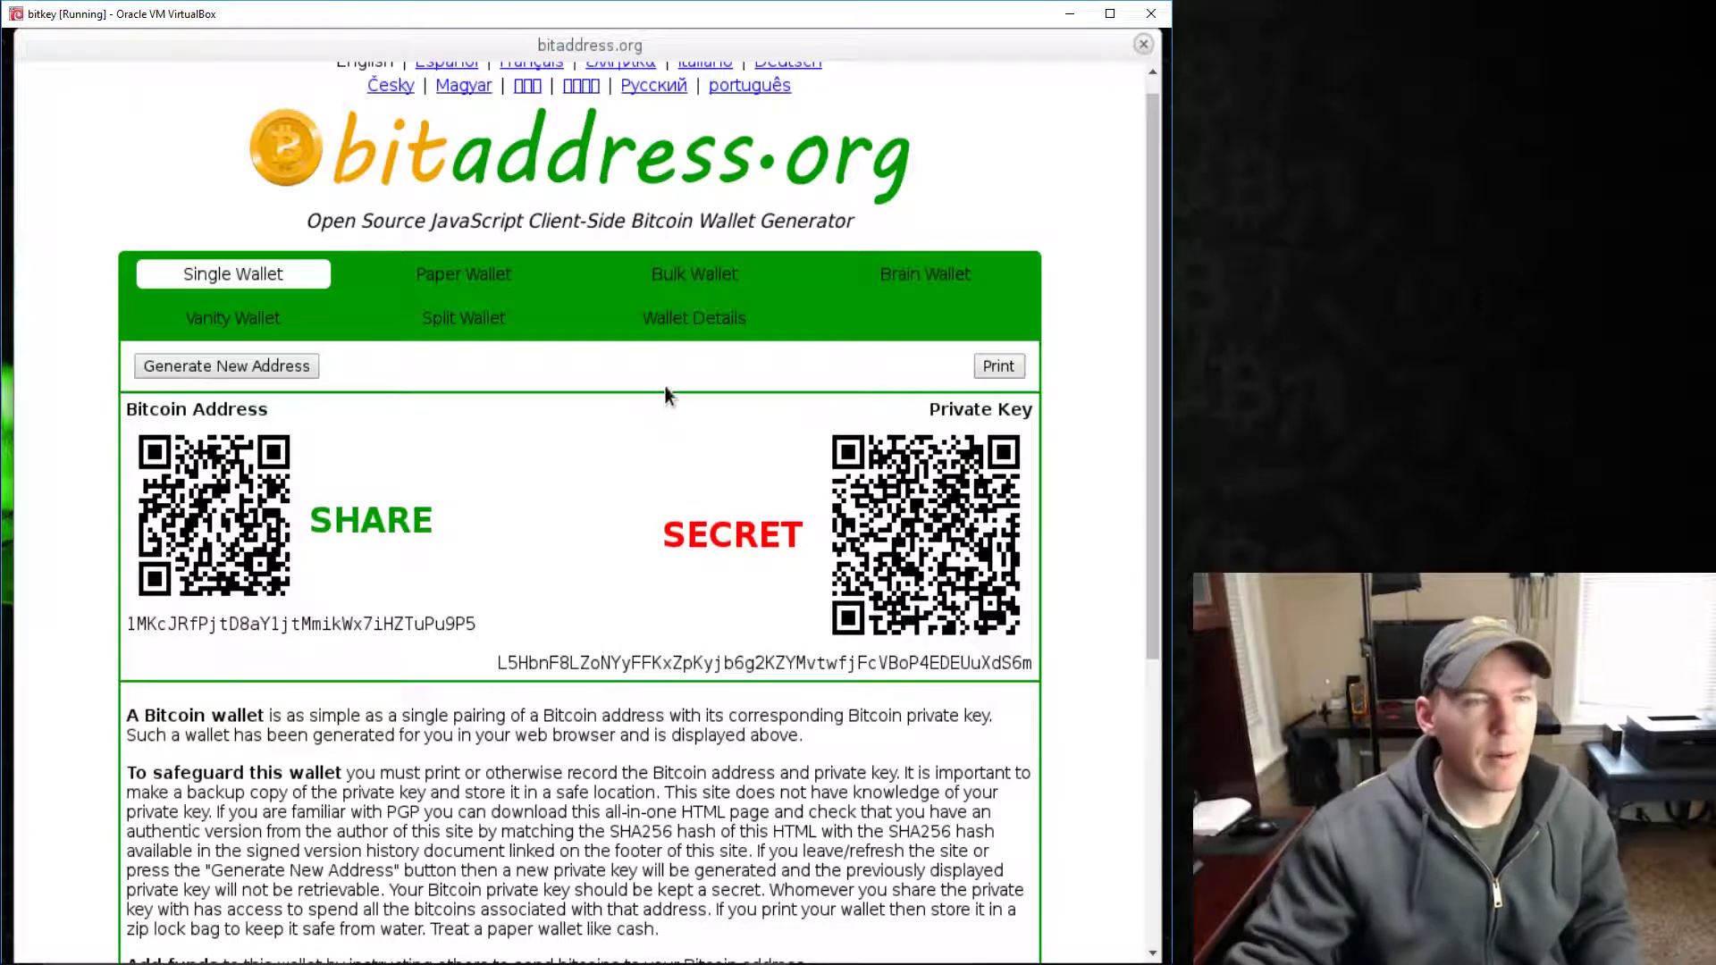
- Preview the wallet cards on the Paper Wallet tab
{"action": "left_click", "coordinate": [476, 273]}
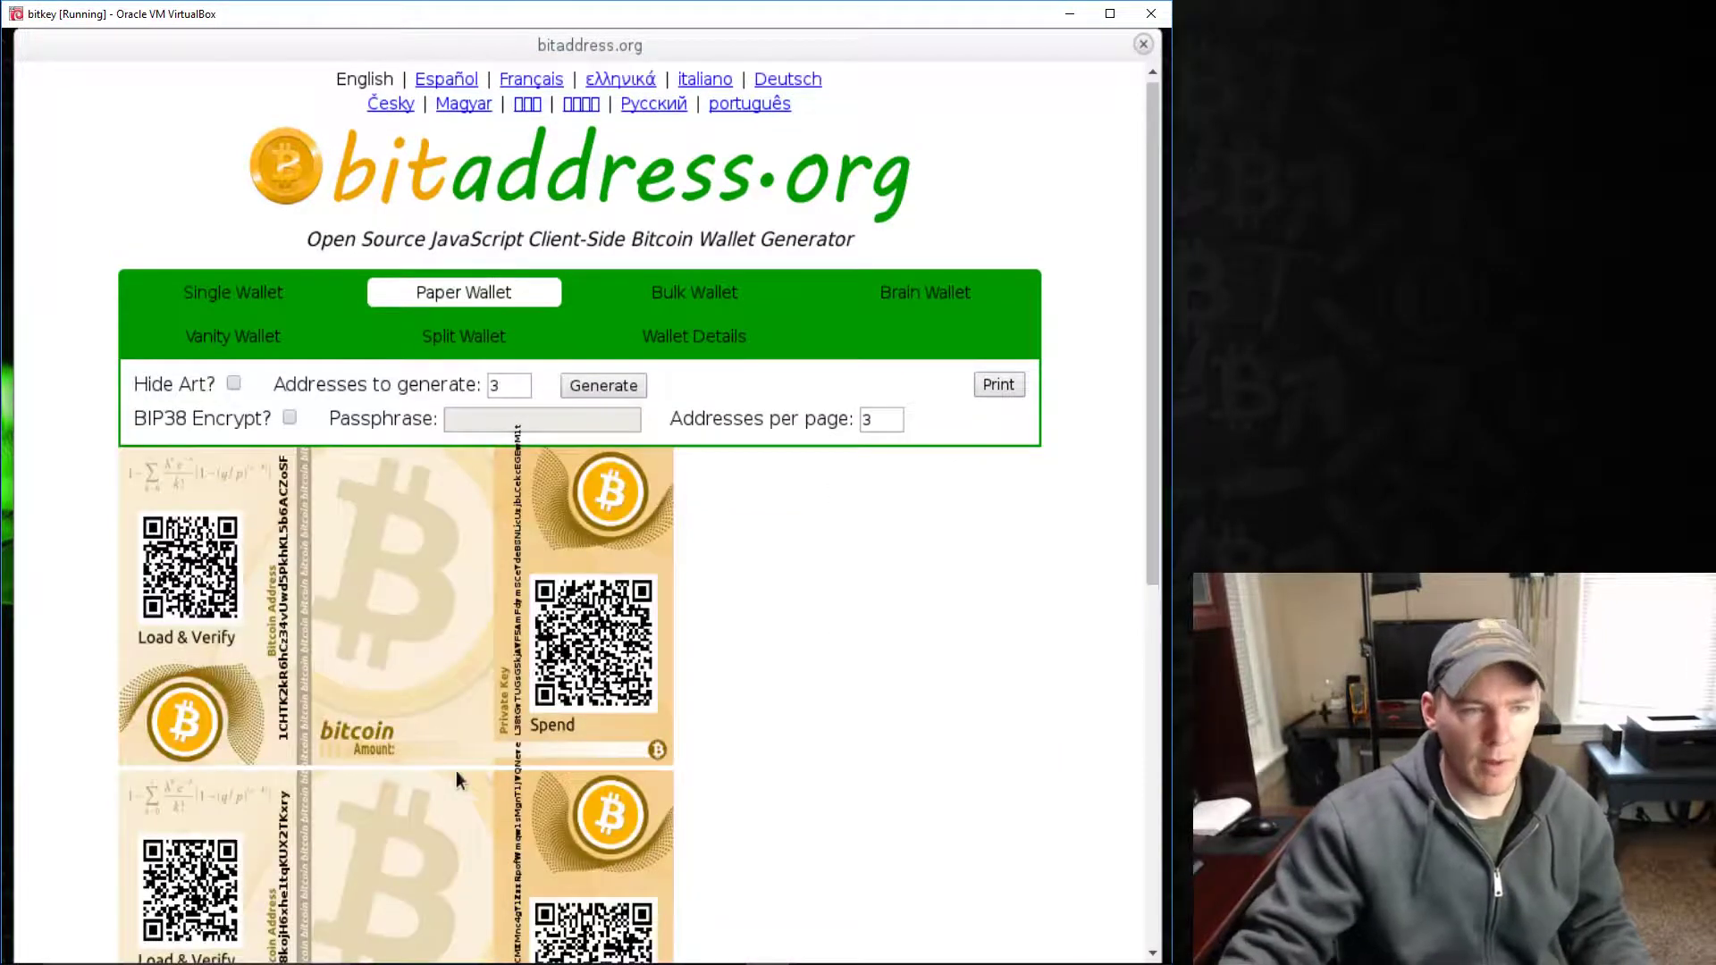
{"action": "scroll", "coordinate": [581, 651], "scroll_direction": "down", "scroll_amount": 3}
{"action": "scroll", "coordinate": [567, 631], "scroll_direction": "up", "scroll_amount": 1}
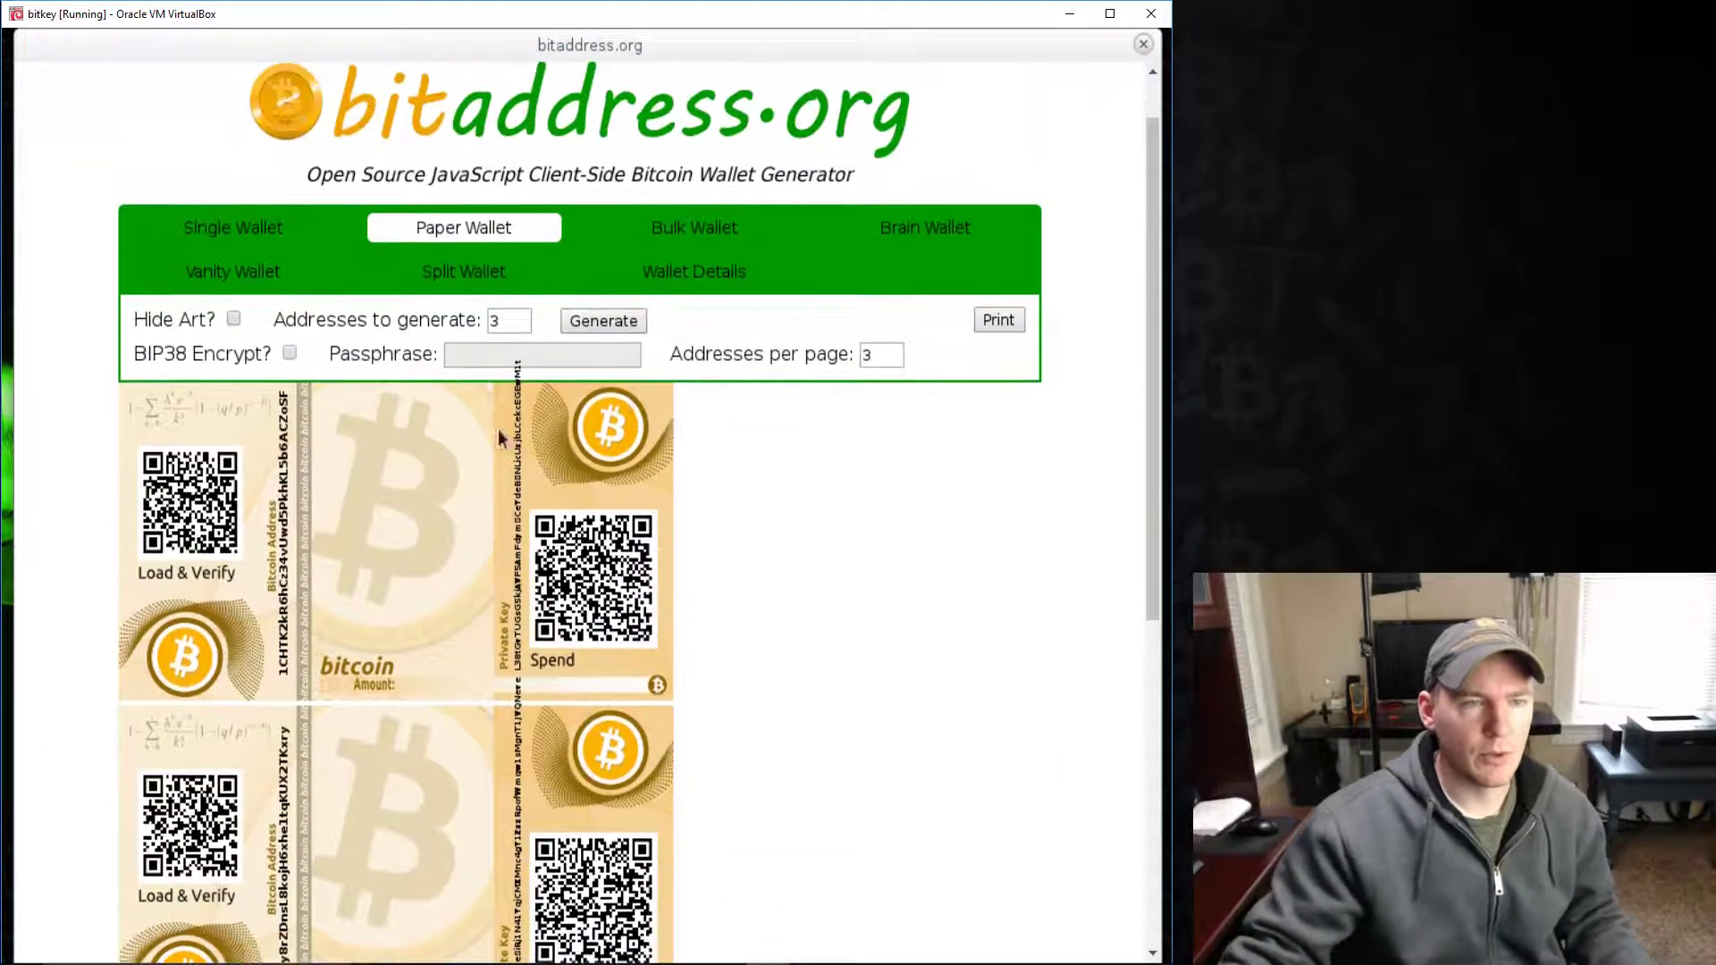
- Look over the Wallet Details form for private key lookup
{"action": "left_click", "coordinate": [707, 272]}
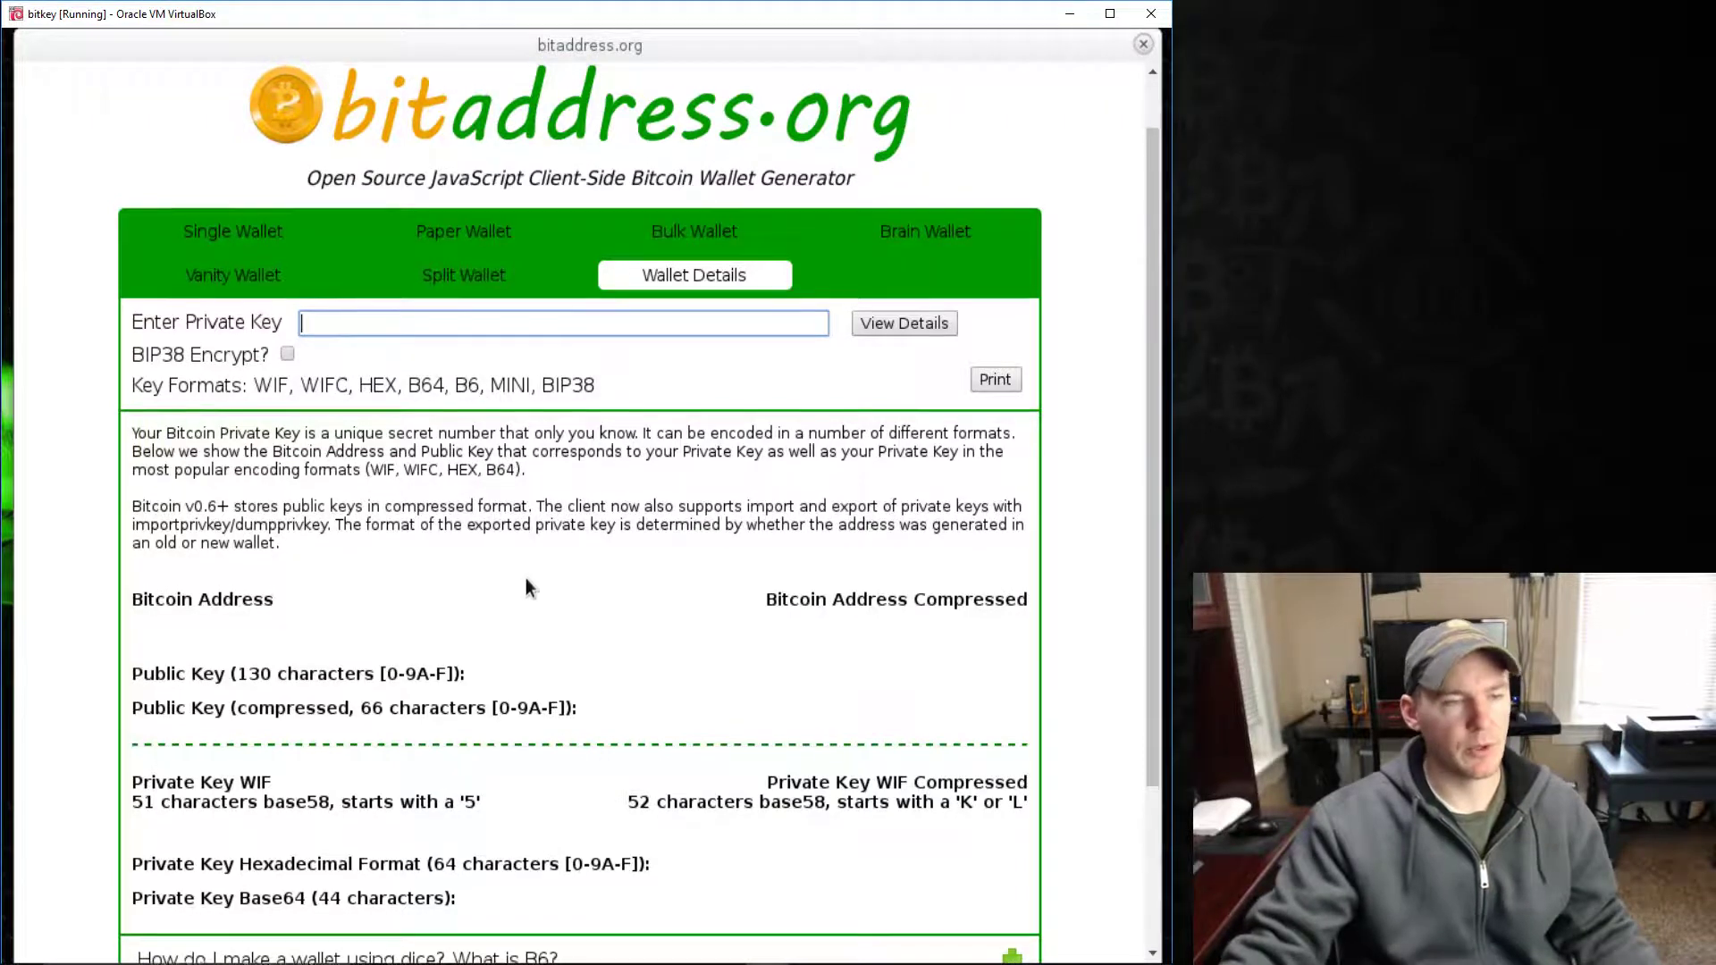
{"action": "scroll", "coordinate": [527, 590], "scroll_direction": "up", "scroll_amount": 2}
{"action": "scroll", "coordinate": [527, 596], "scroll_direction": "down", "scroll_amount": 1}
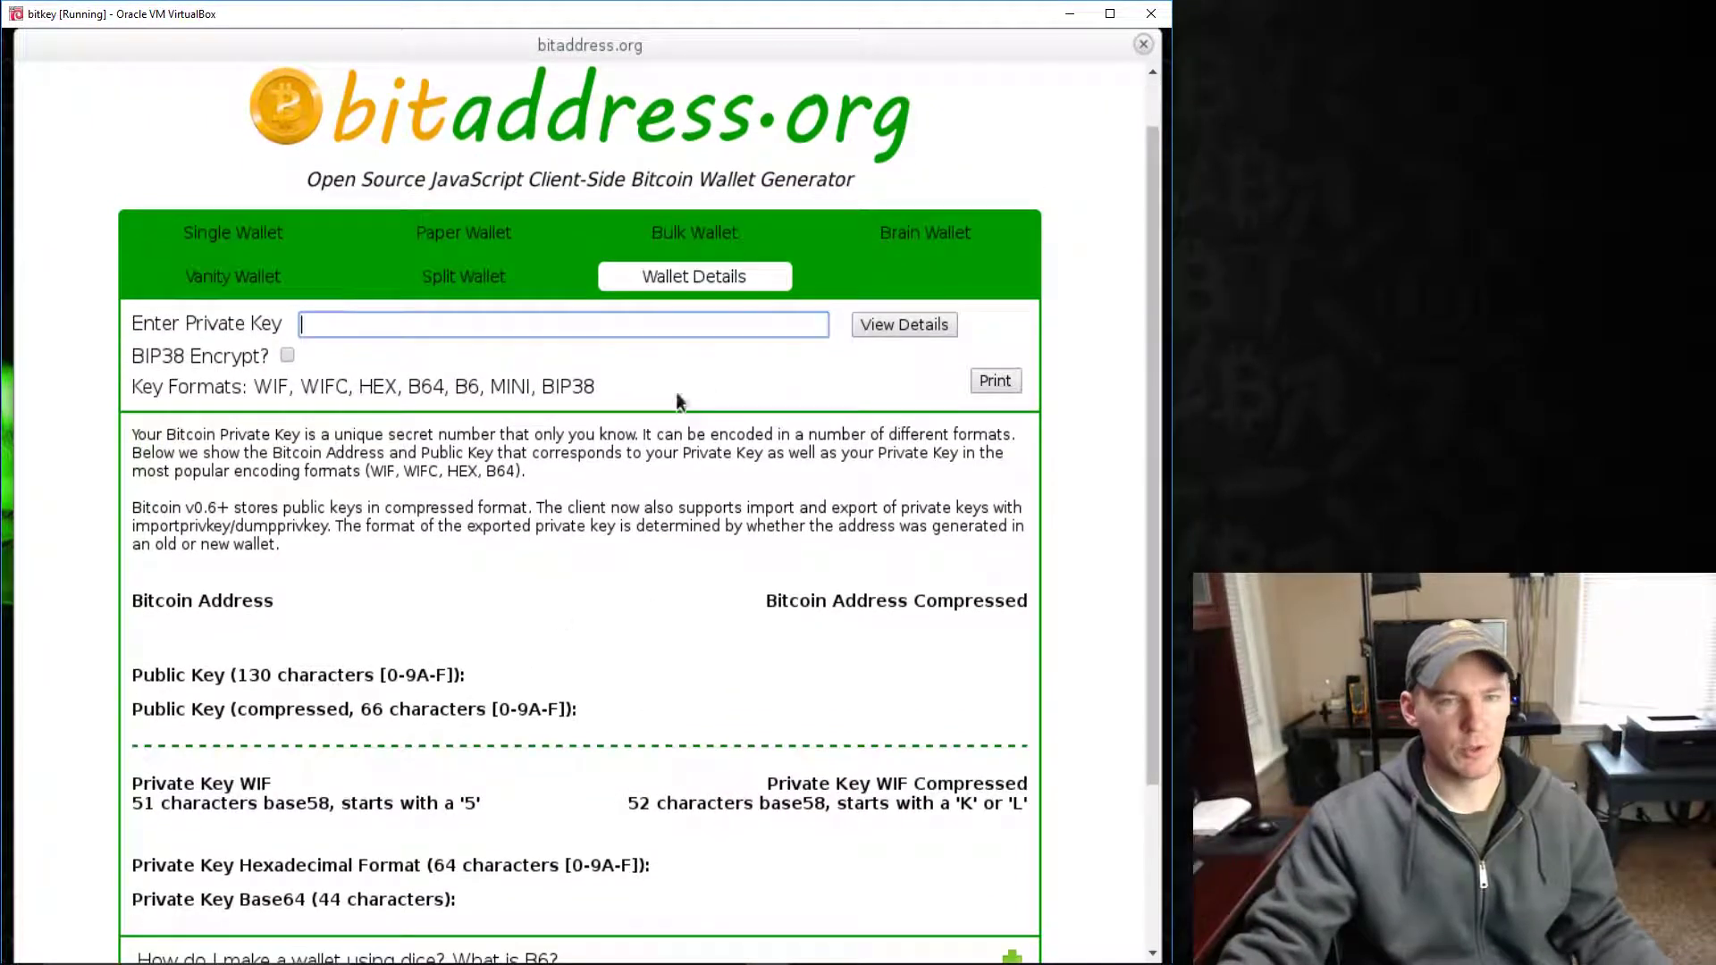
{"action": "left_click", "coordinate": [868, 240]}
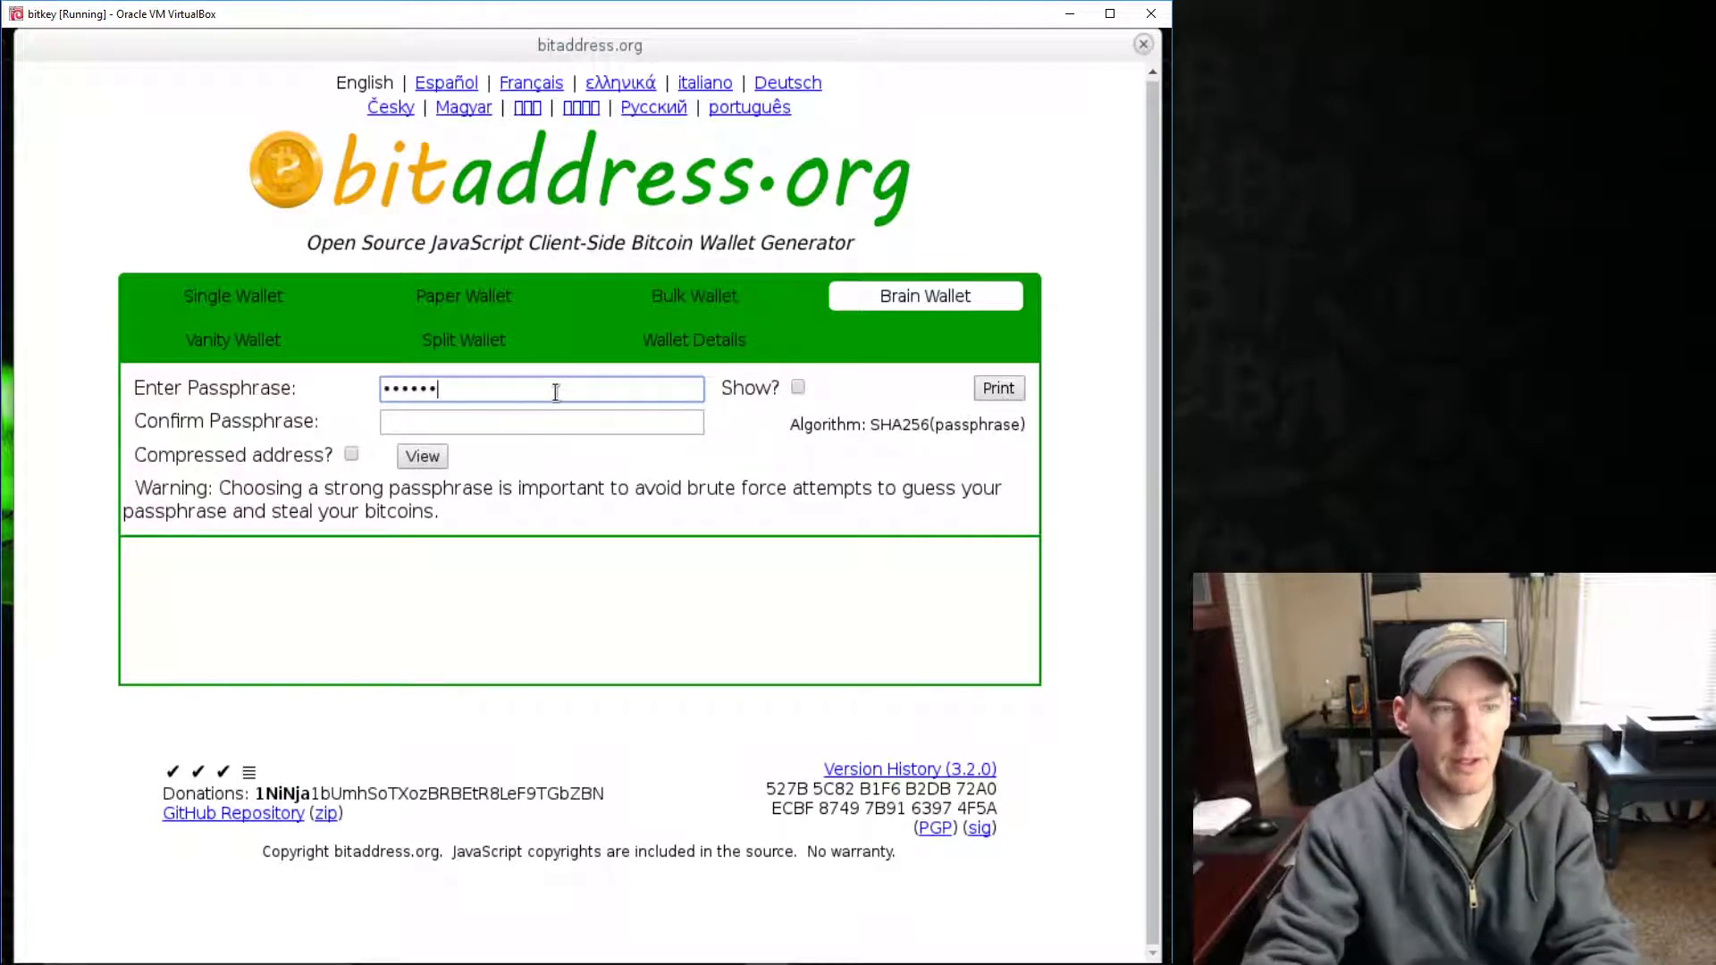
- Enter and confirm a brain wallet passphrase, then generate its address and private key
{"action": "type", "text": "••••"}
{"action": "left_click", "coordinate": [560, 421]}
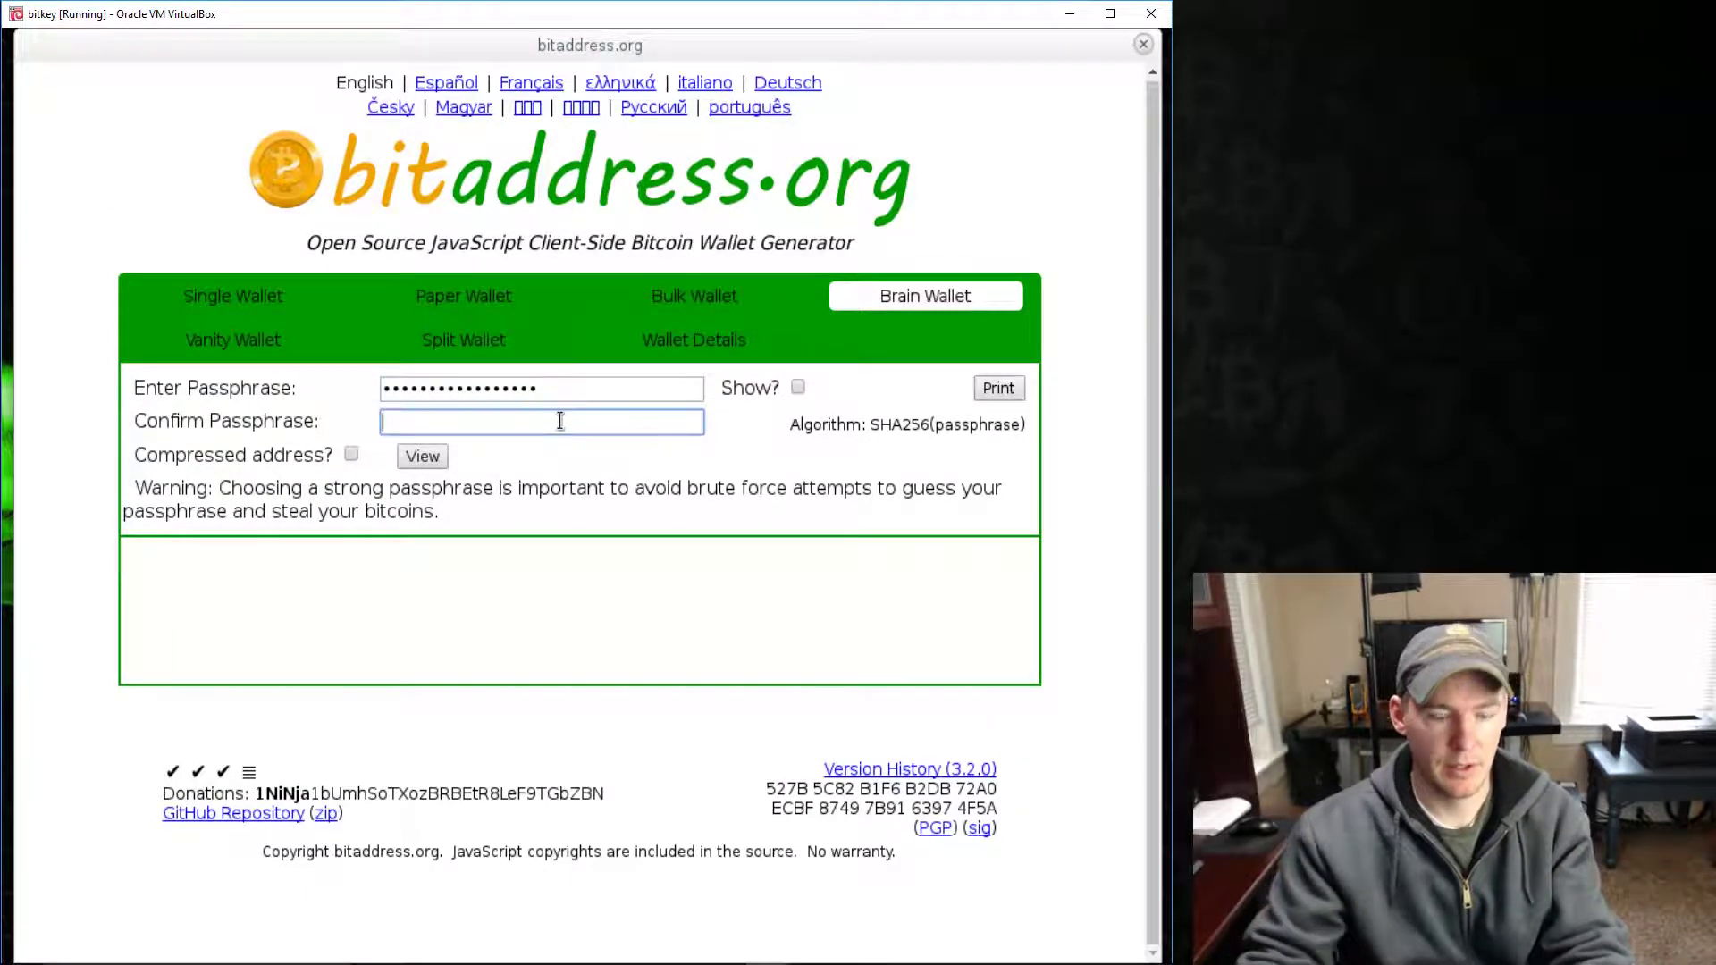
{"action": "type", "text": "•••••••••••••••••"}
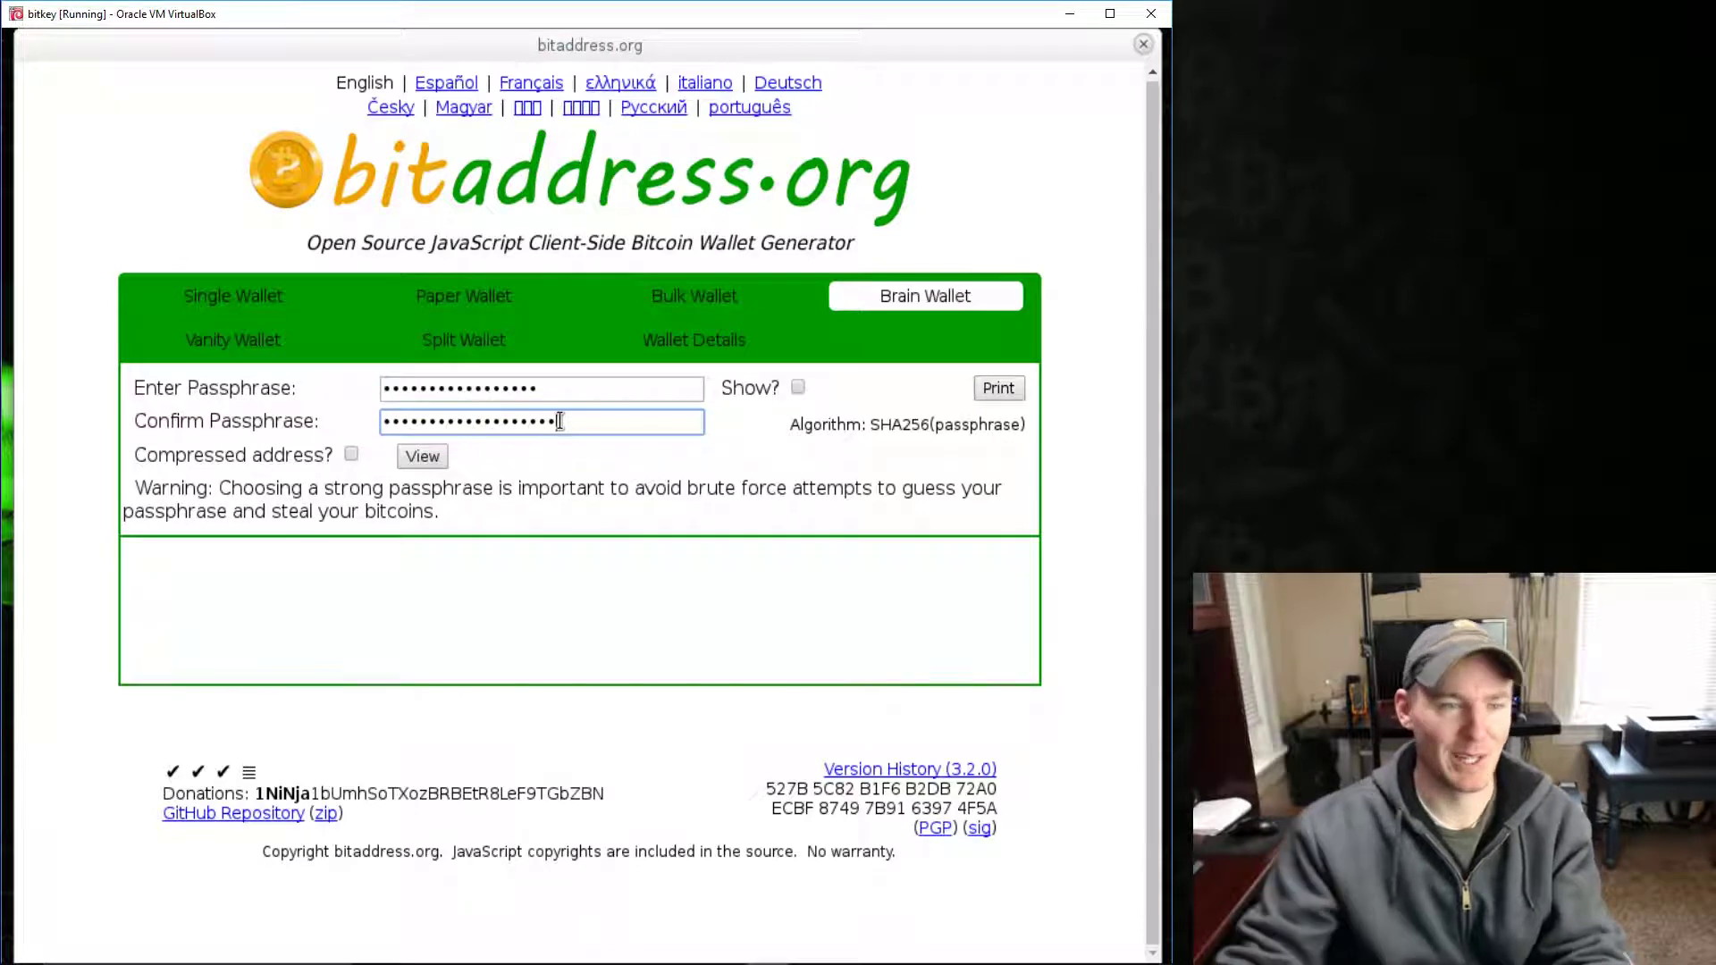
{"action": "left_click", "coordinate": [427, 461]}
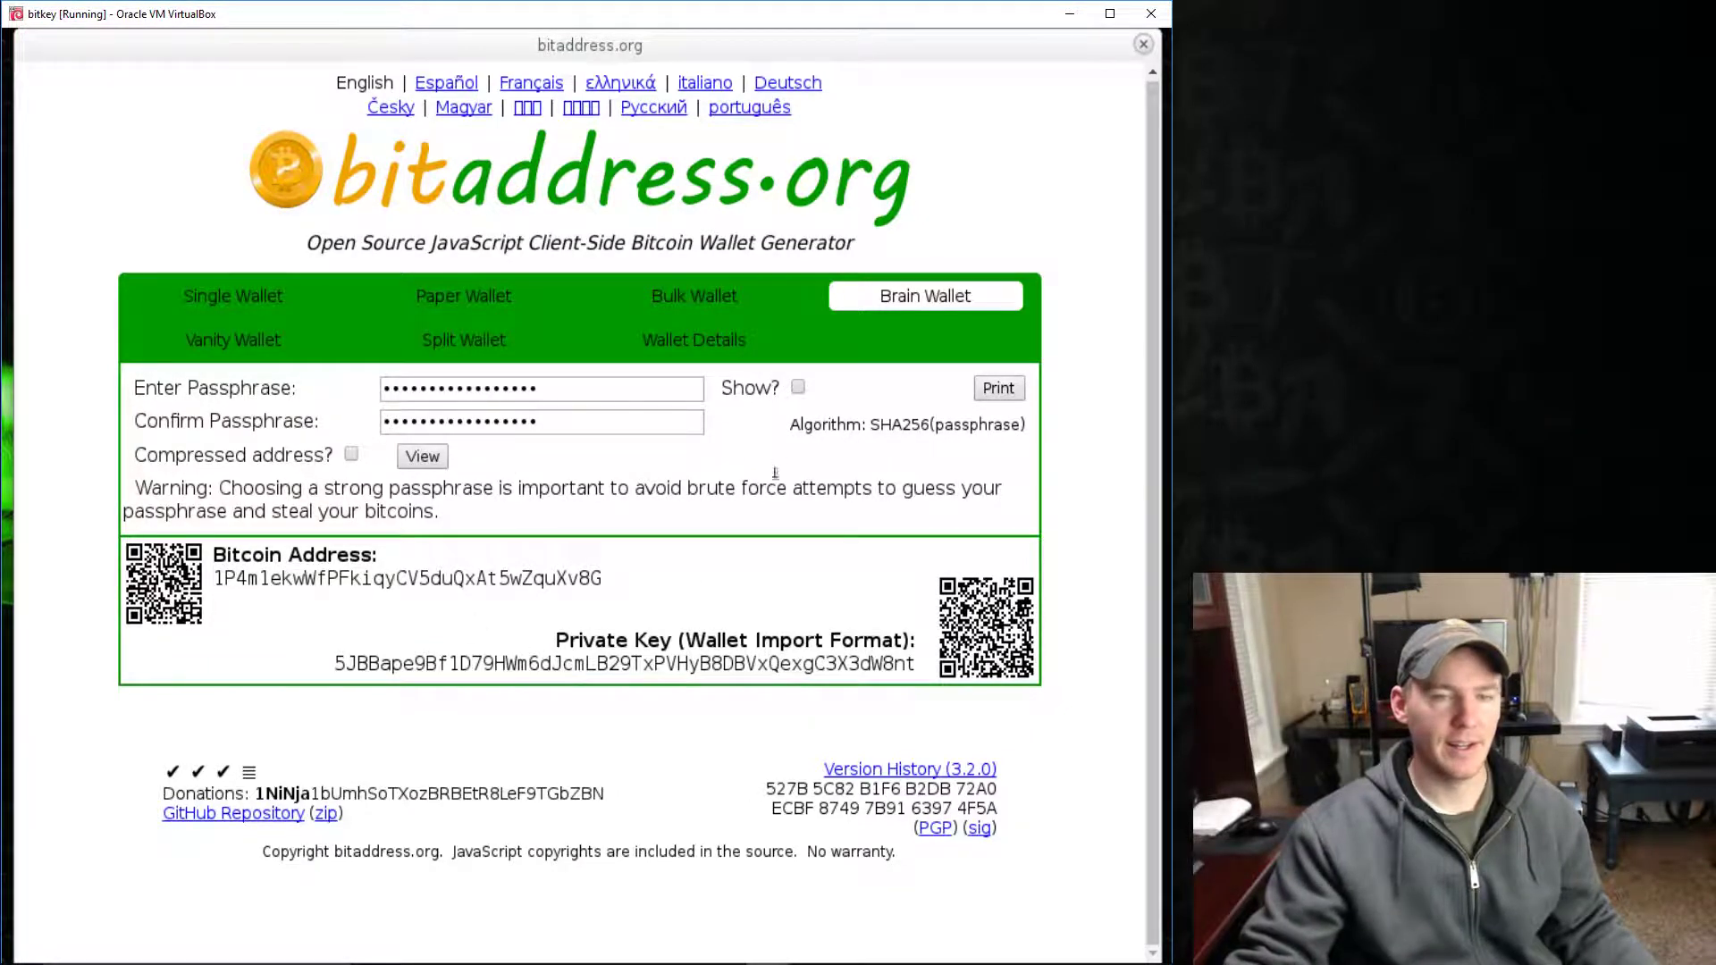
- Show the passphrase in plain text with Show?, then close bitaddress.org
{"action": "left_click", "coordinate": [799, 388]}
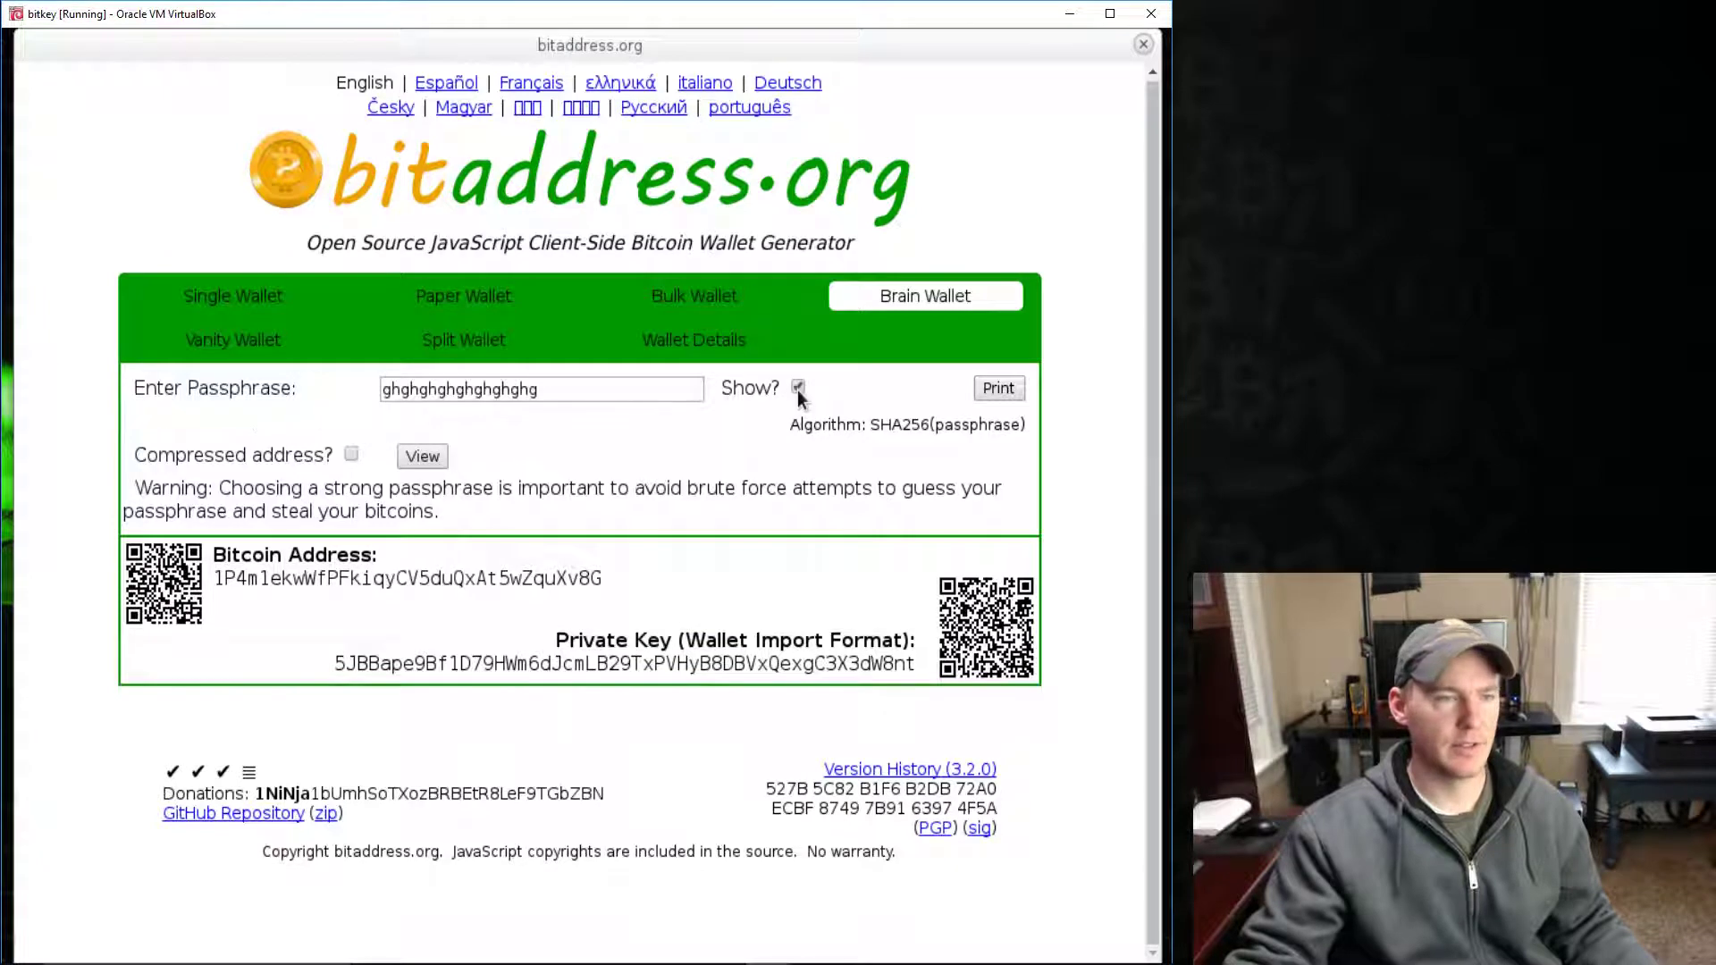
{"action": "left_click", "coordinate": [798, 388]}
{"action": "left_click", "coordinate": [798, 387]}
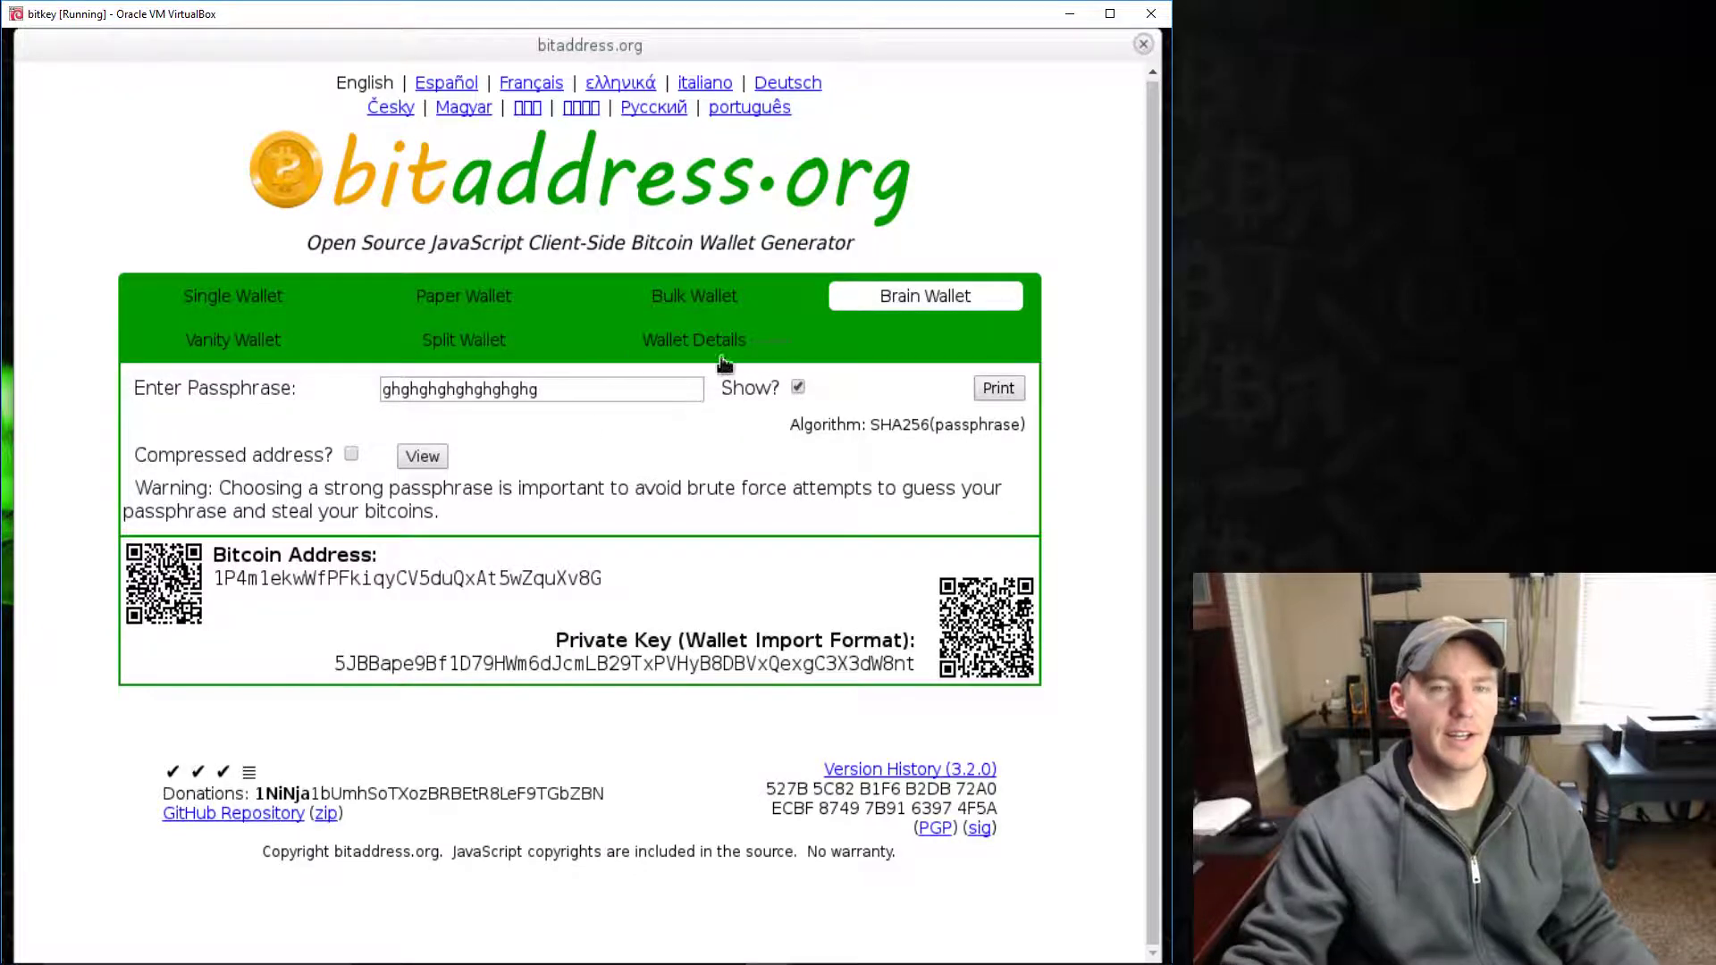
{"action": "left_click", "coordinate": [1142, 43]}
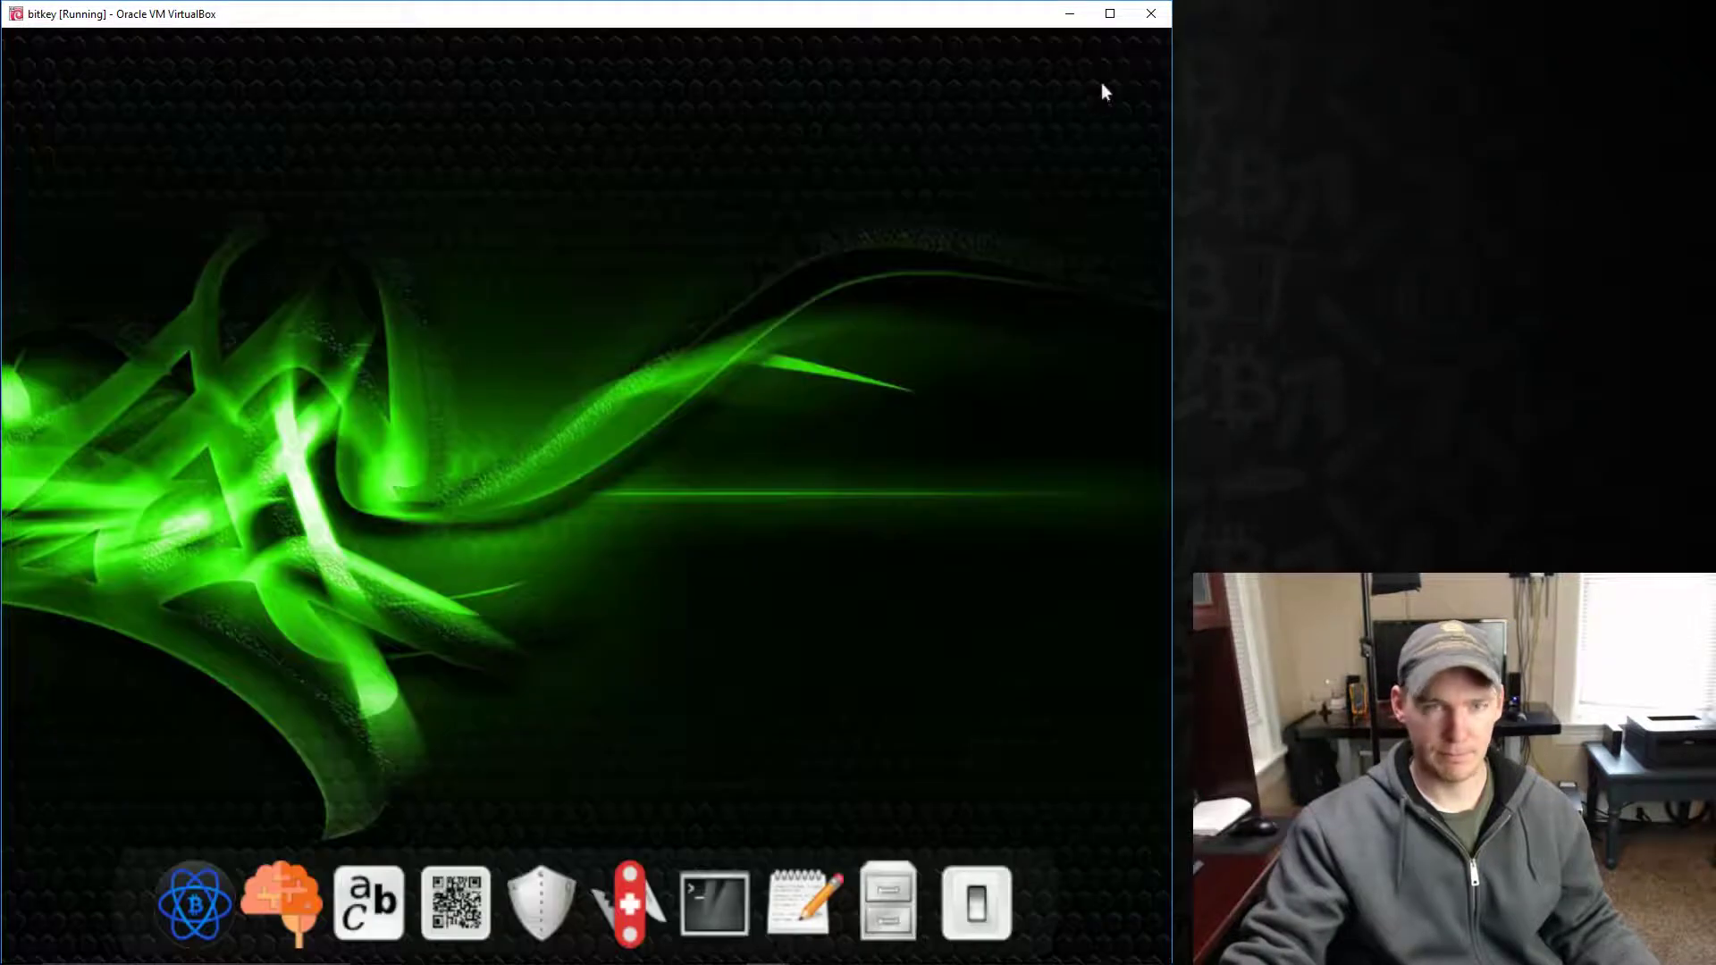
- Check a weak common password's strength in zxcvbn, then erase it
{"action": "left_click", "coordinate": [561, 897]}
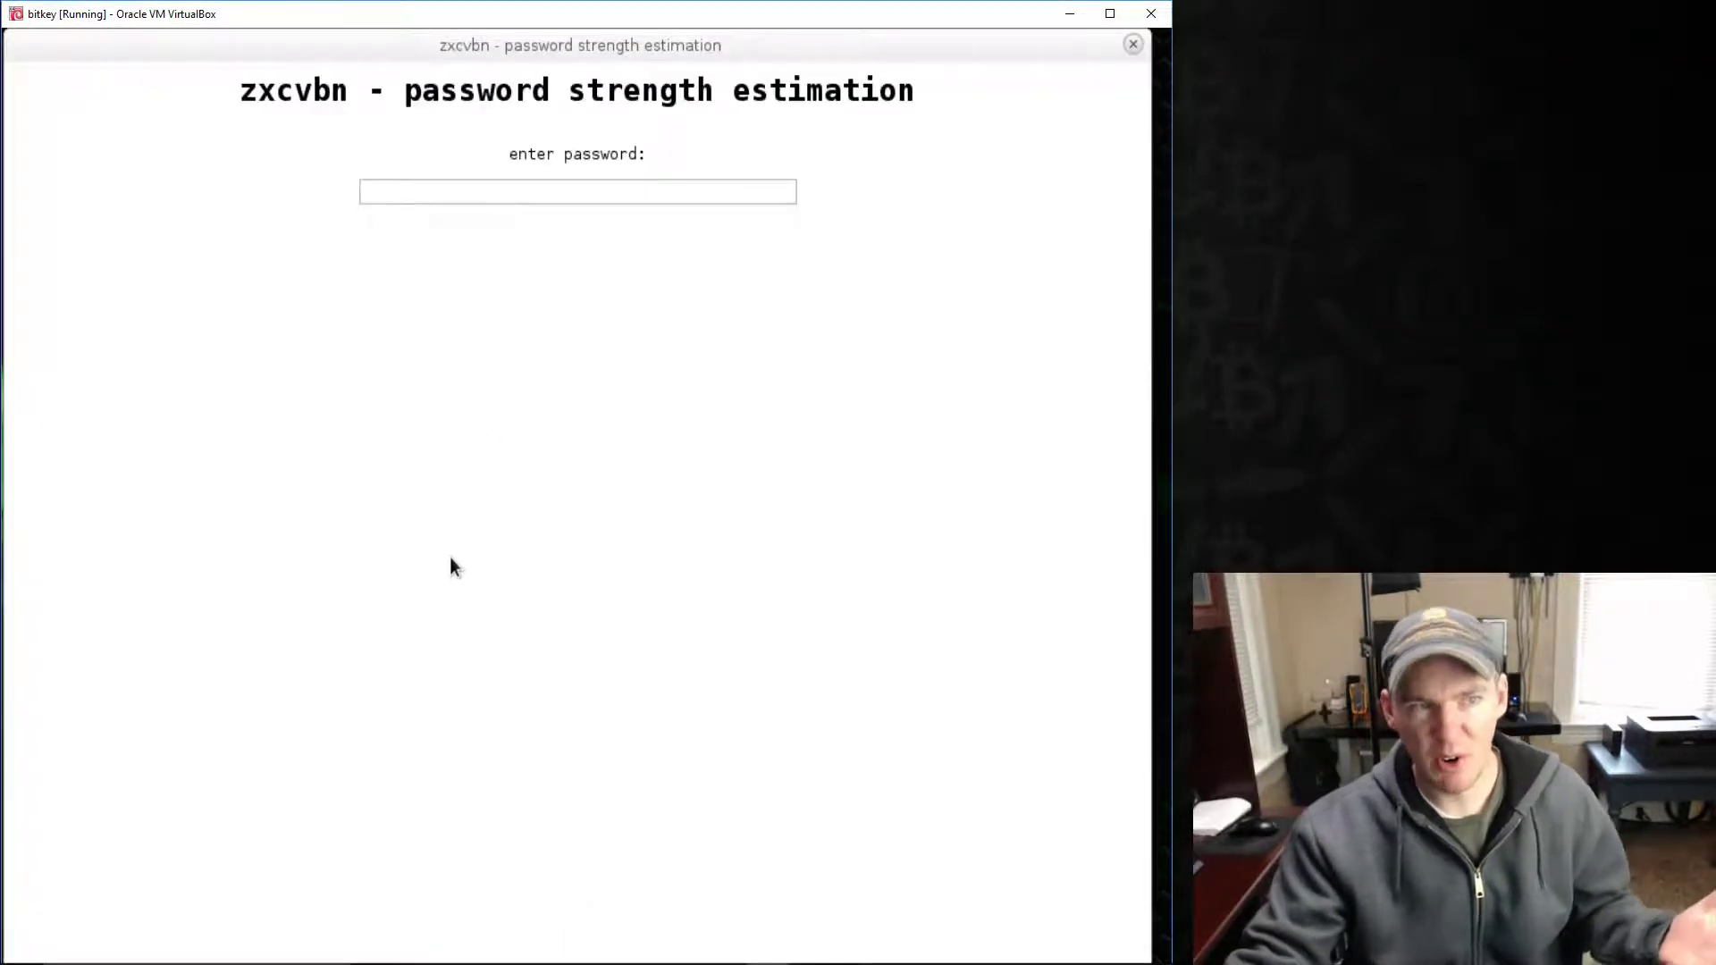
{"action": "left_click", "coordinate": [413, 192]}
{"action": "type", "text": "password"}
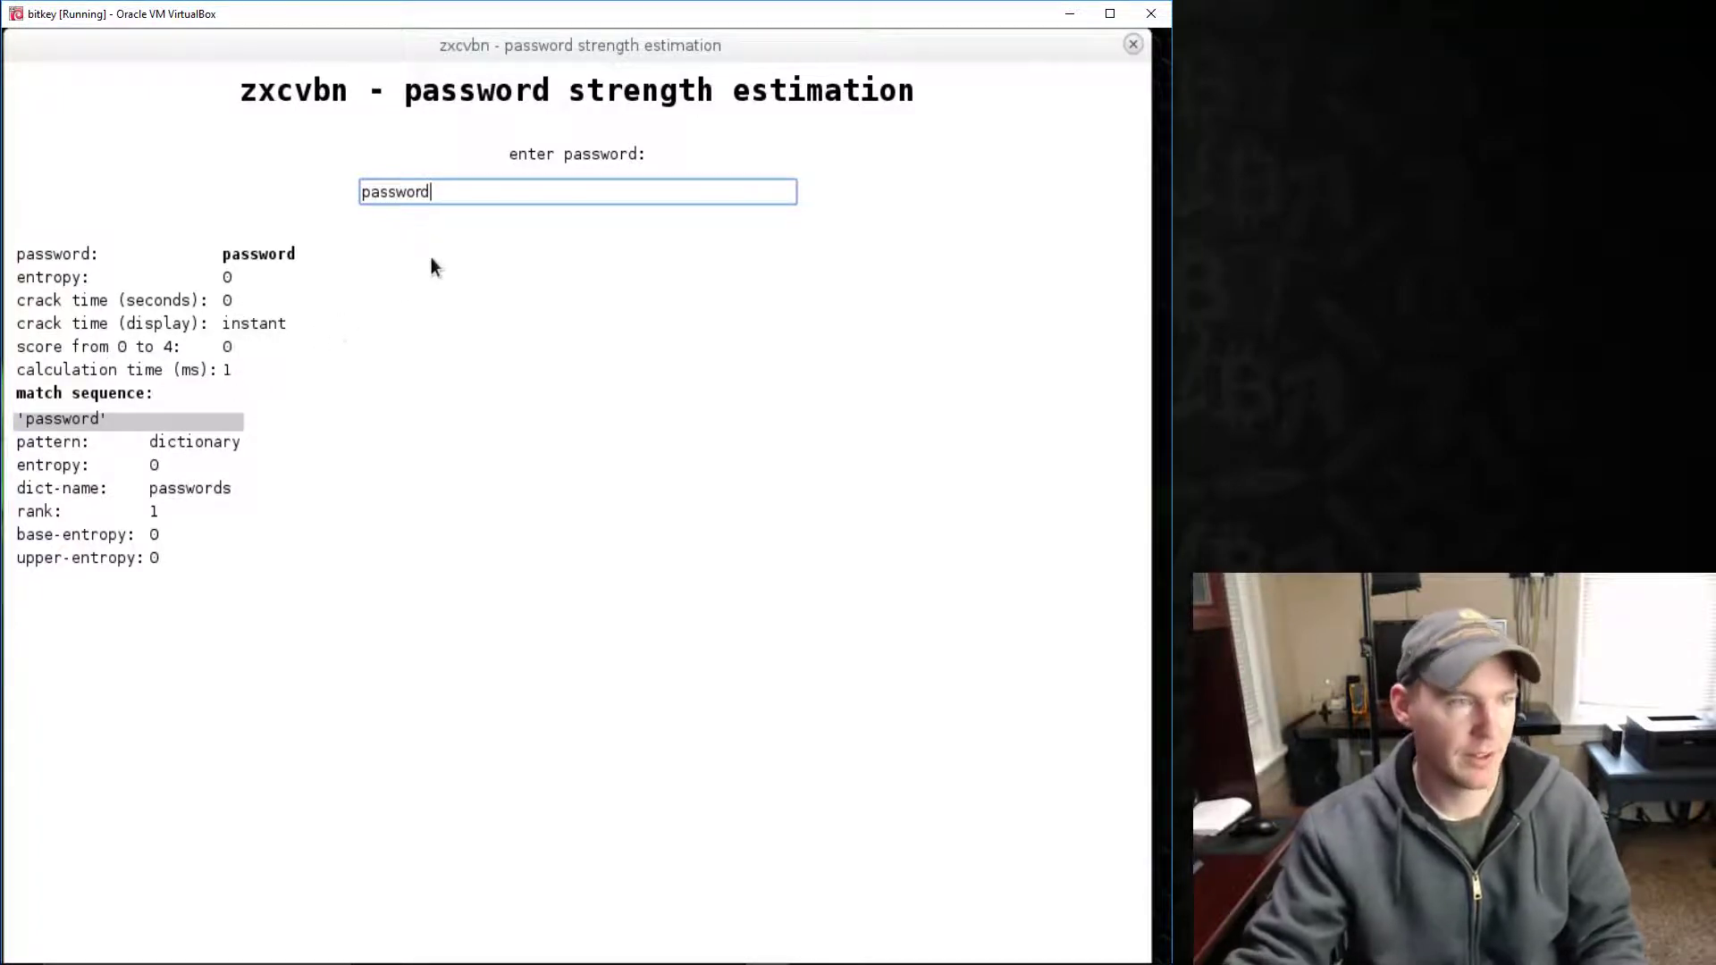
{"action": "key", "text": "BackSpace"}
{"action": "key", "text": "BackSpace"}
{"action": "key", "text": "BackSpace"}
{"action": "key", "text": "BackSpace"}
{"action": "key", "text": "BackSpace"}
{"action": "key", "text": "BackSpace"}
{"action": "key", "text": "BackSpace"}
{"action": "key", "text": "BackSpace"}
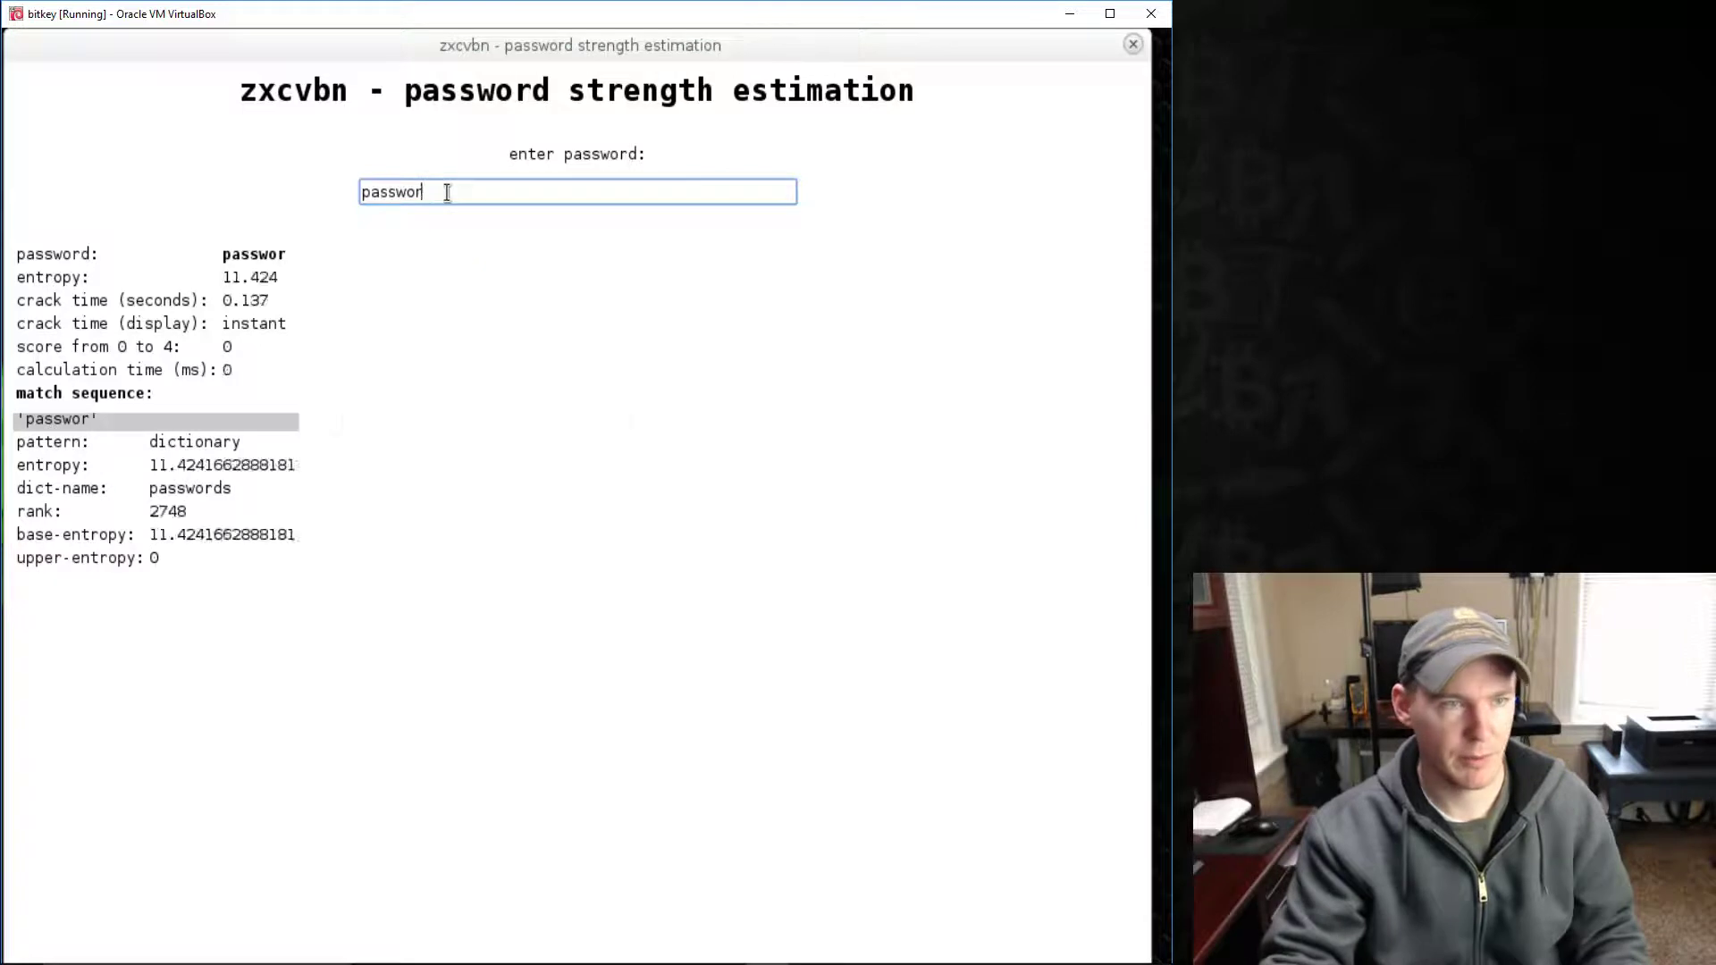
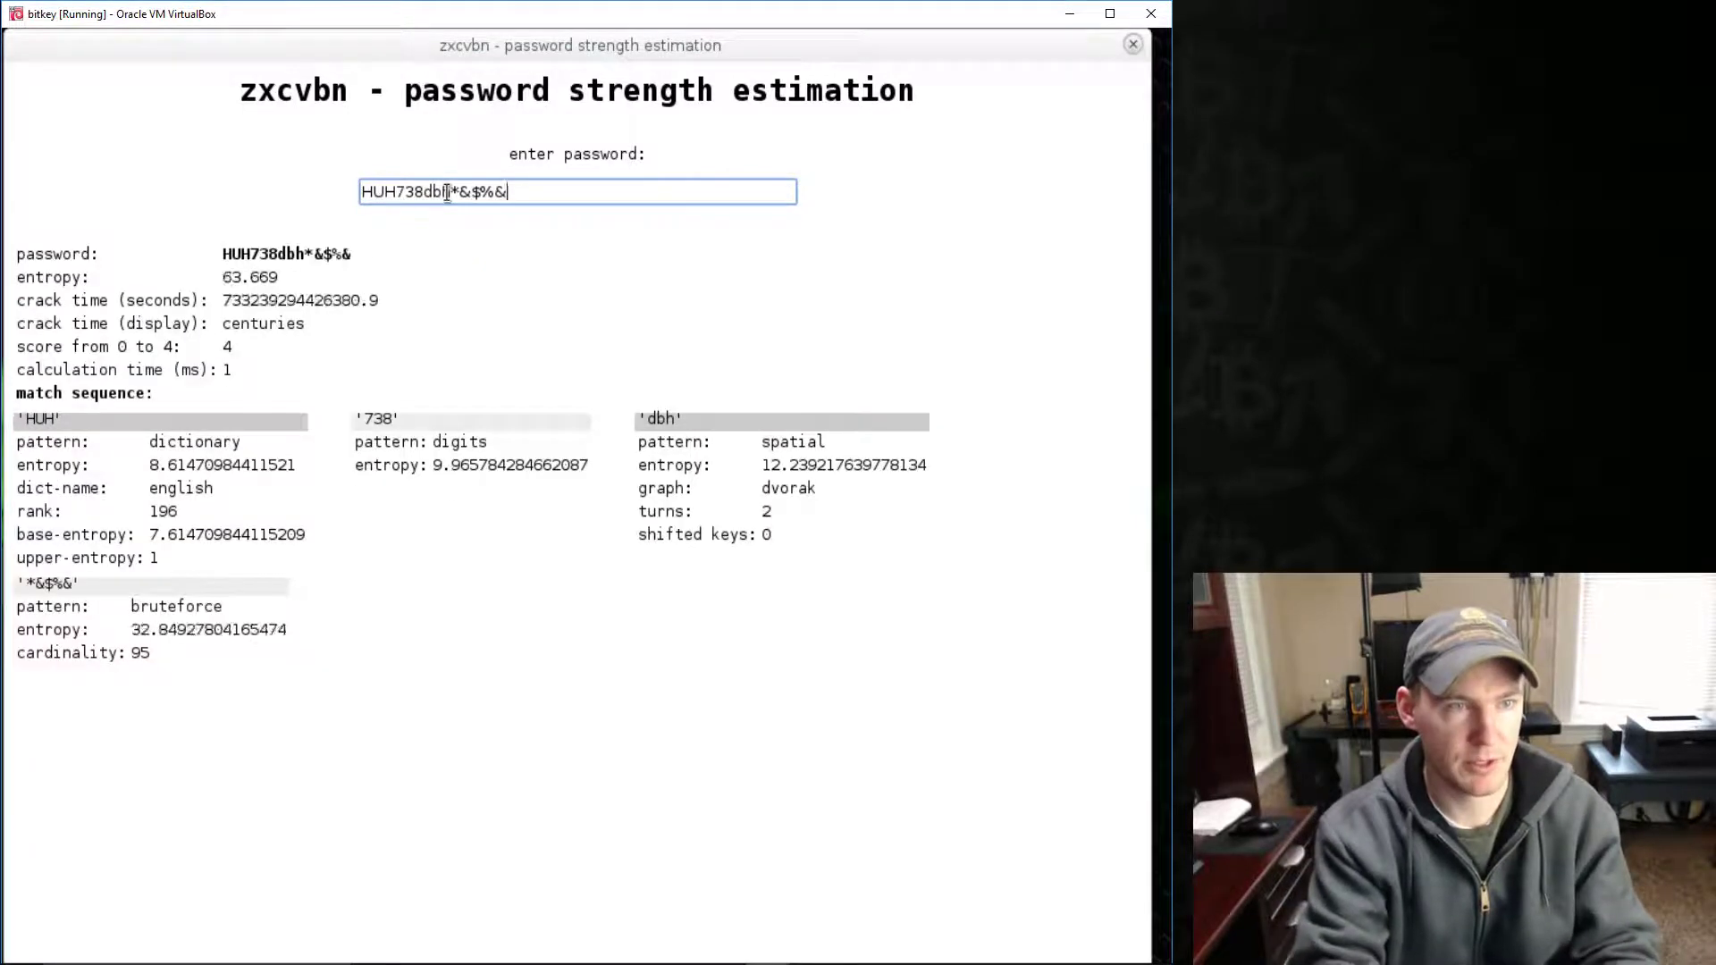
- Test a complex password: 76.809 bits of entropy, score 4, crack time centuries; close zxcvbn
{"action": "left_click_drag", "start_coordinate": [223, 300], "coordinate": [397, 302]}
{"action": "left_click", "coordinate": [294, 327]}
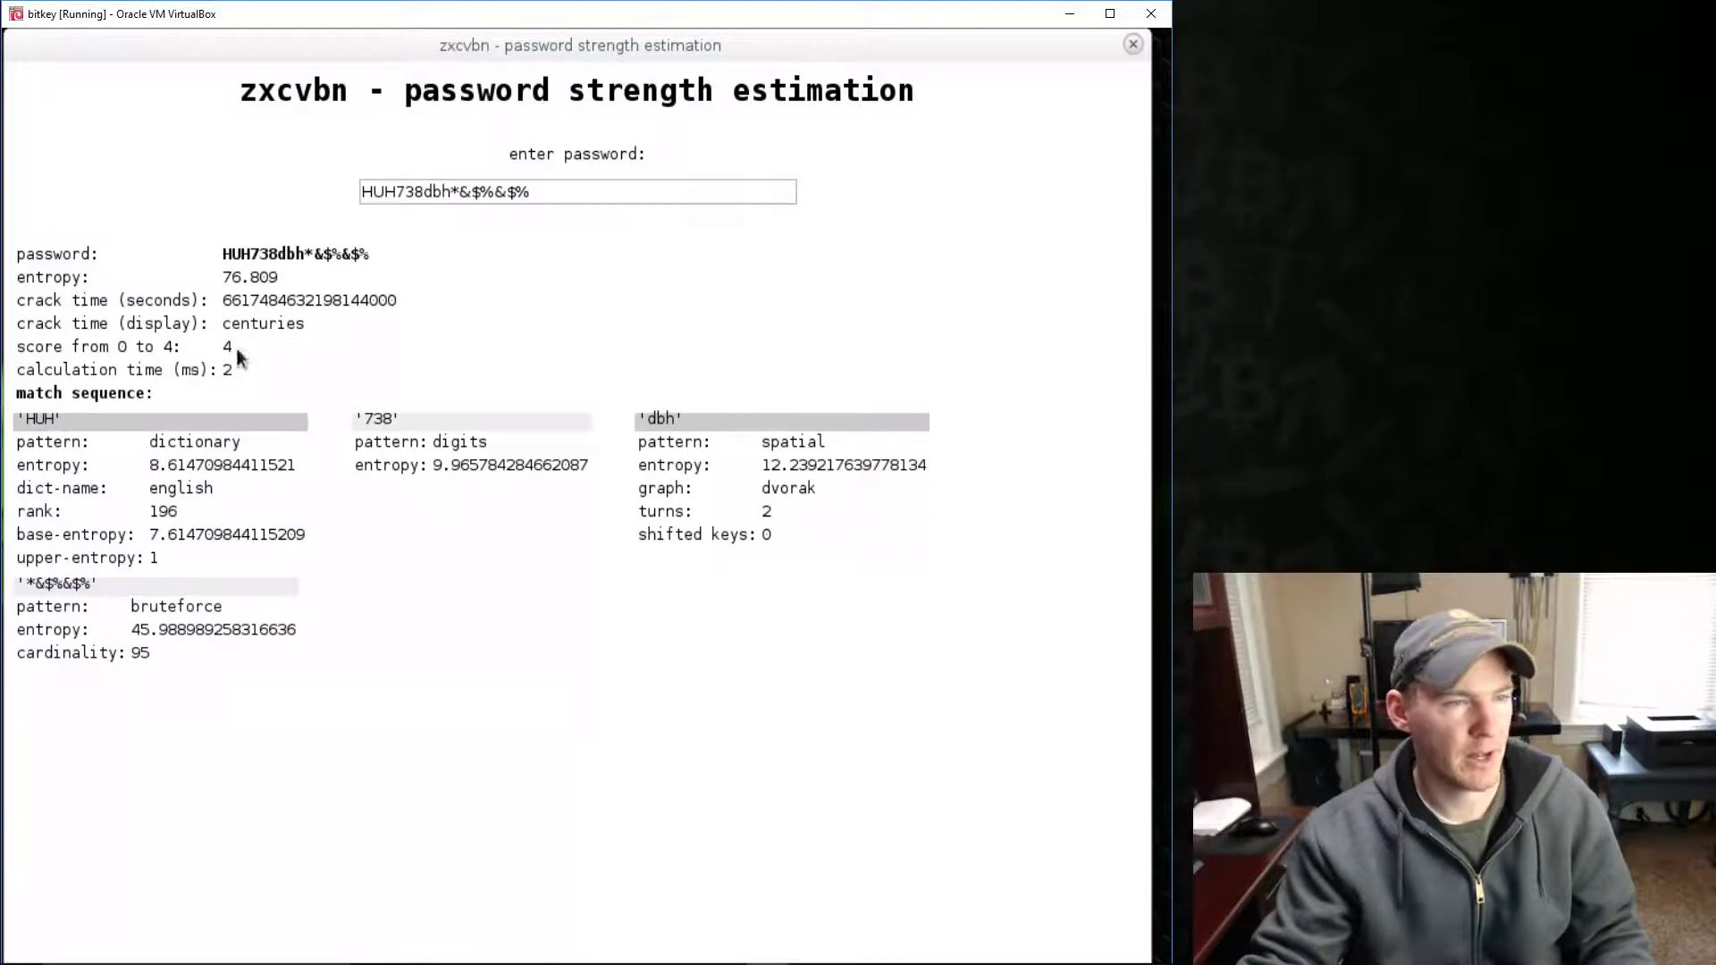
{"action": "left_click", "coordinate": [553, 190]}
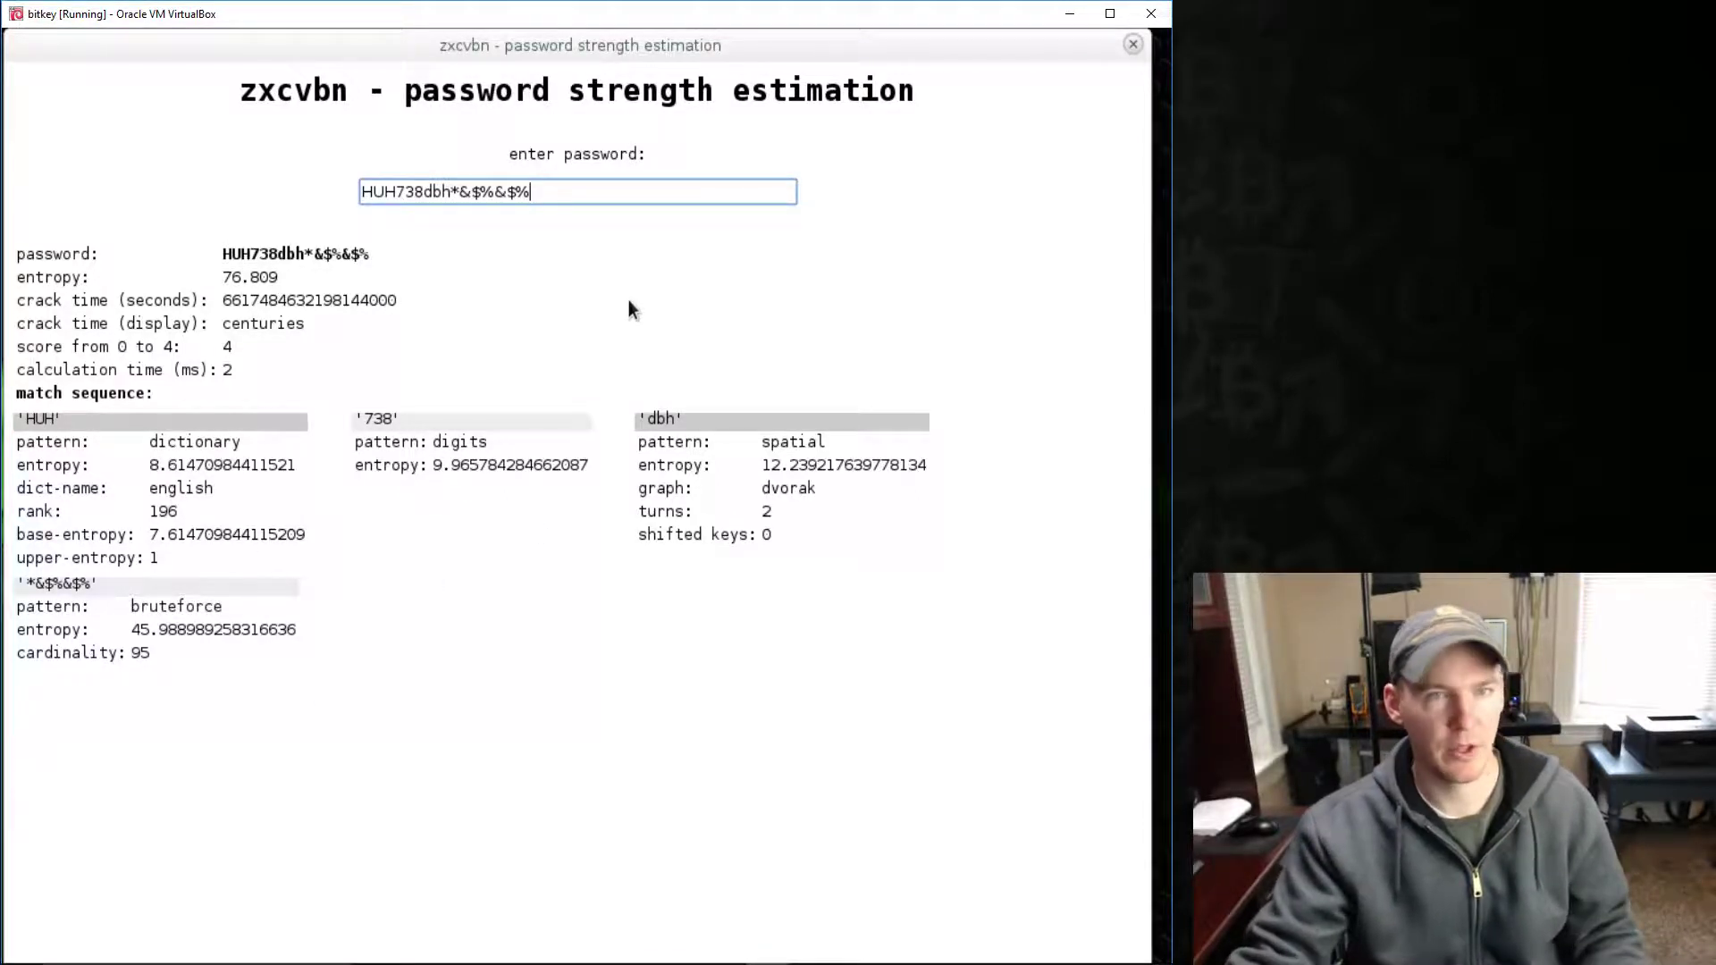
{"action": "left_click", "coordinate": [1133, 44]}
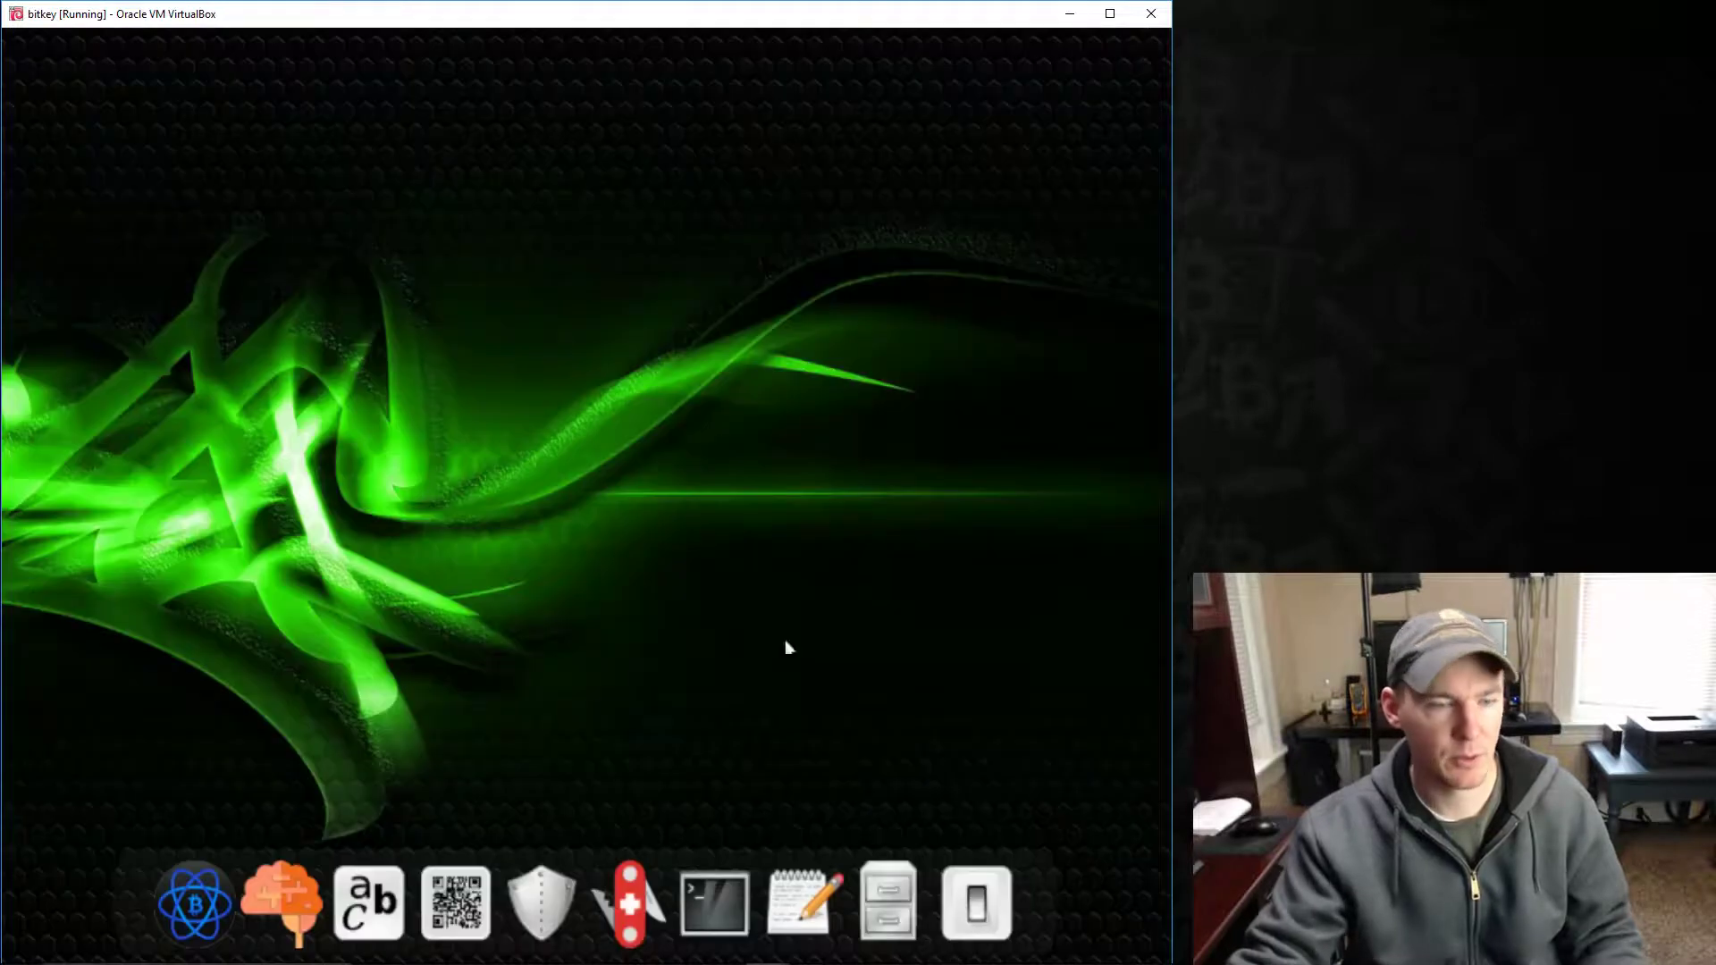
{"action": "left_click", "coordinate": [624, 894]}
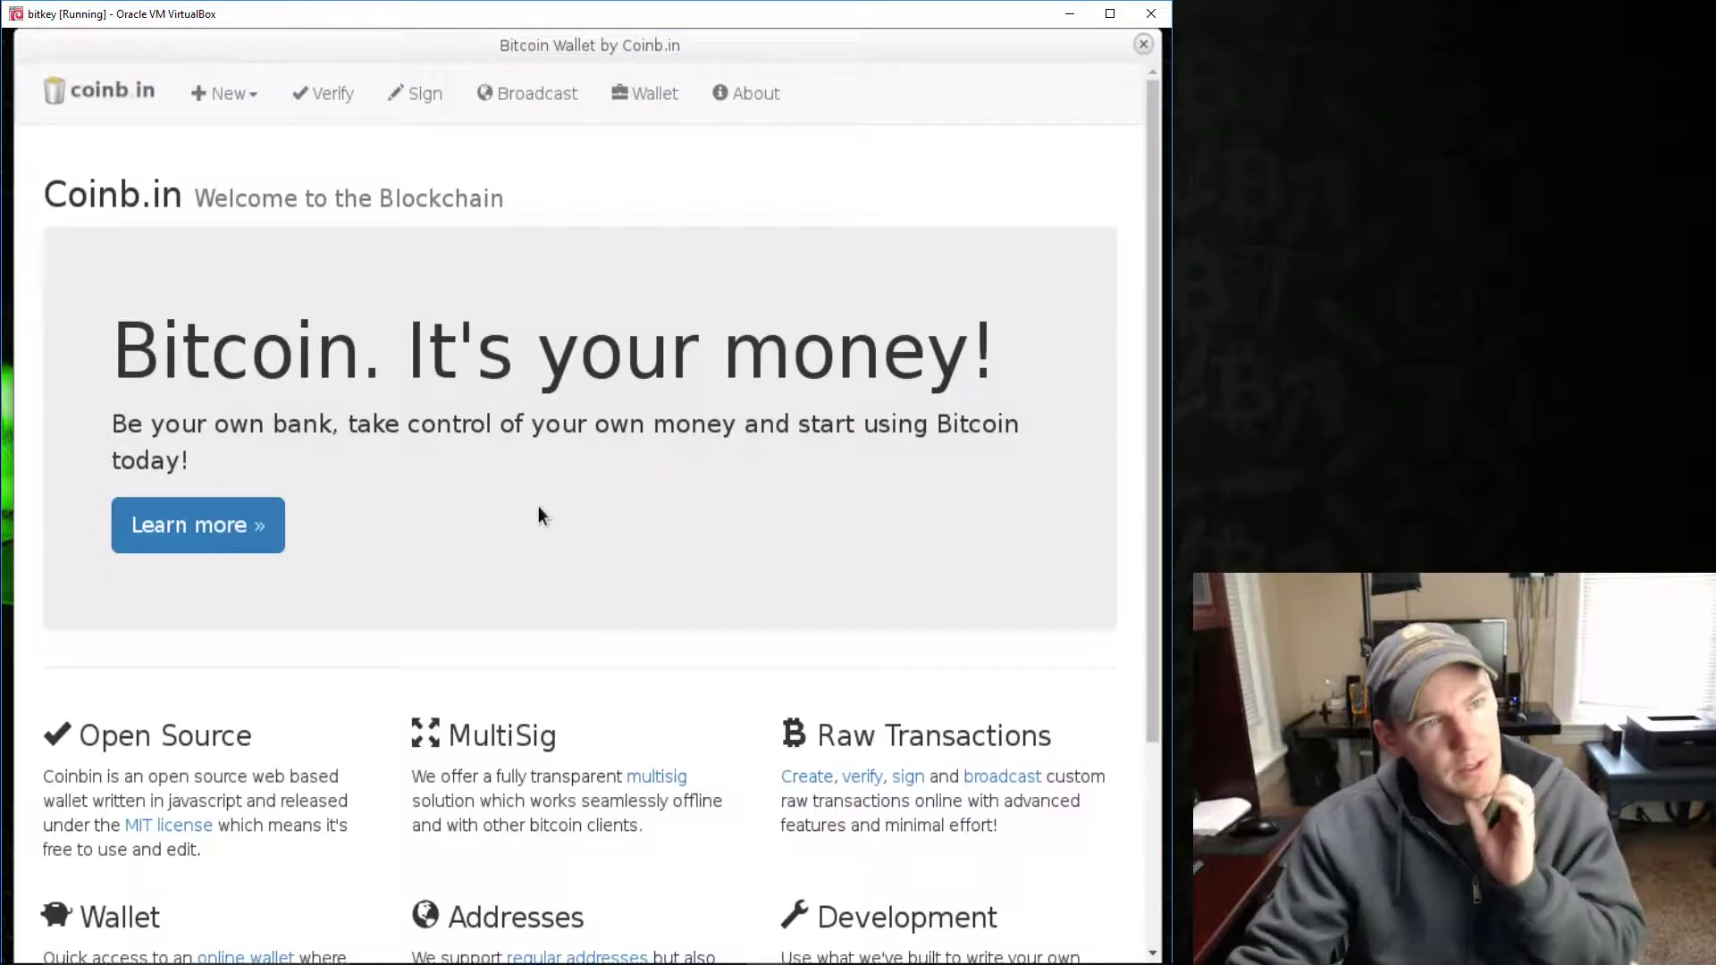
{"action": "scroll", "coordinate": [538, 504], "scroll_direction": "down", "scroll_amount": 1}
{"action": "scroll", "coordinate": [536, 504], "scroll_direction": "up", "scroll_amount": 1}
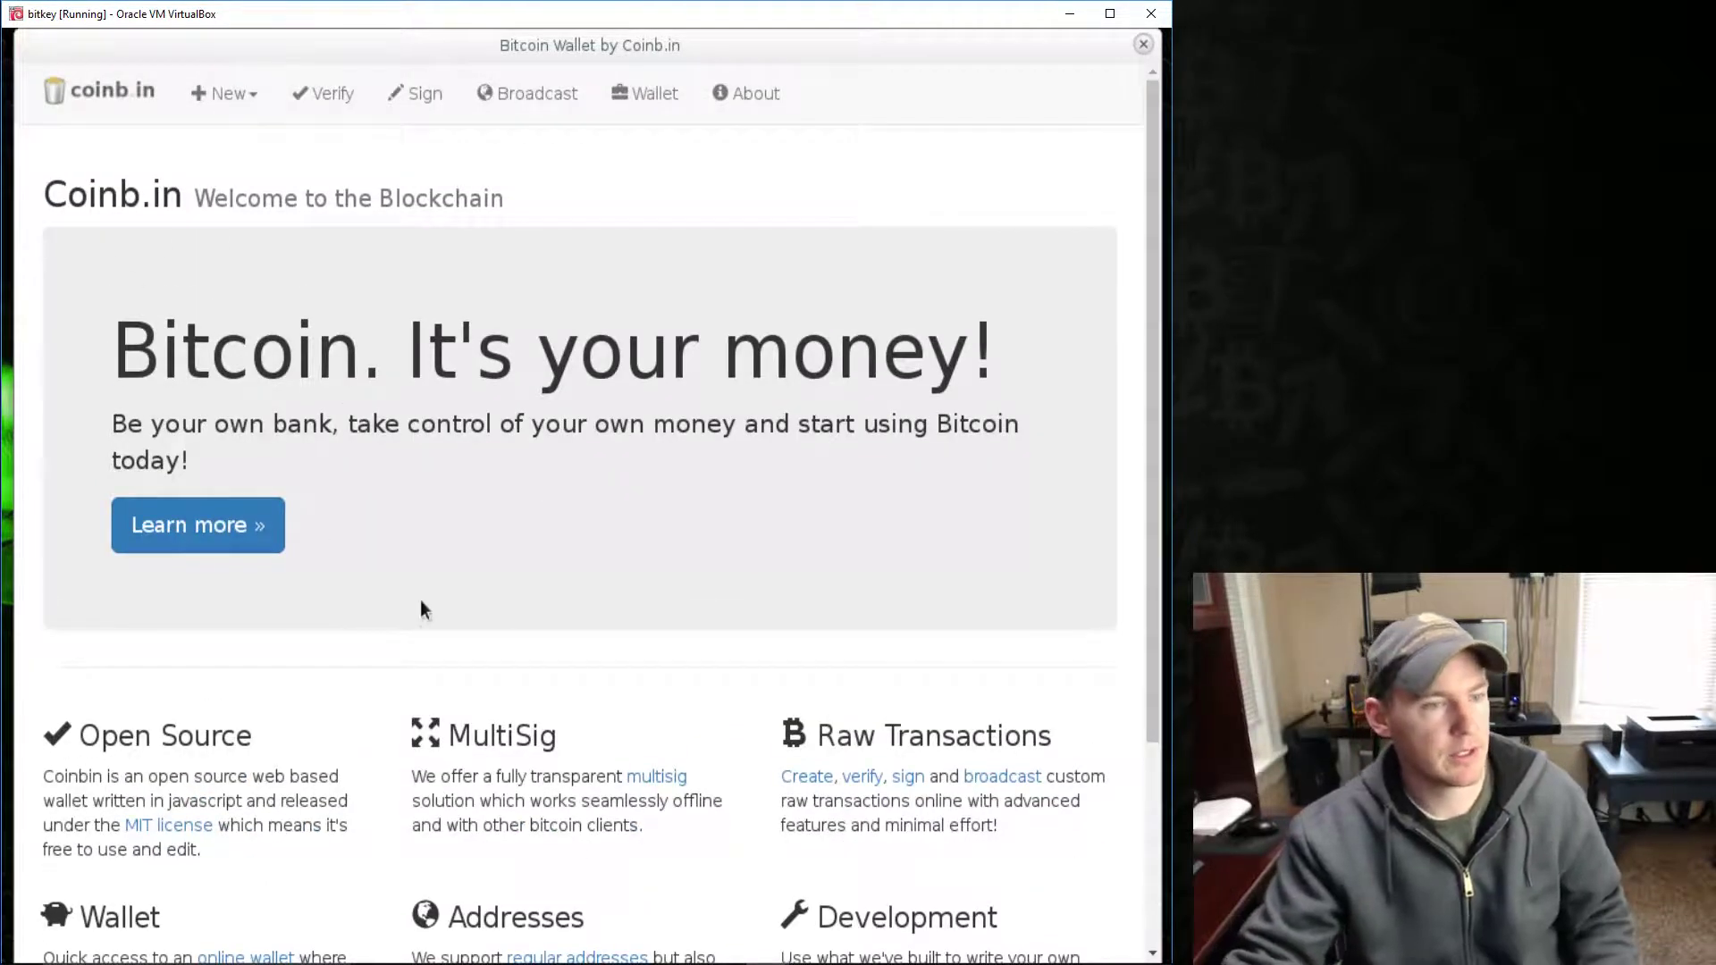
{"action": "scroll", "coordinate": [420, 608], "scroll_direction": "down", "scroll_amount": 3}
{"action": "scroll", "coordinate": [421, 613], "scroll_direction": "up", "scroll_amount": 2}
{"action": "scroll", "coordinate": [438, 590], "scroll_direction": "up", "scroll_amount": 1}
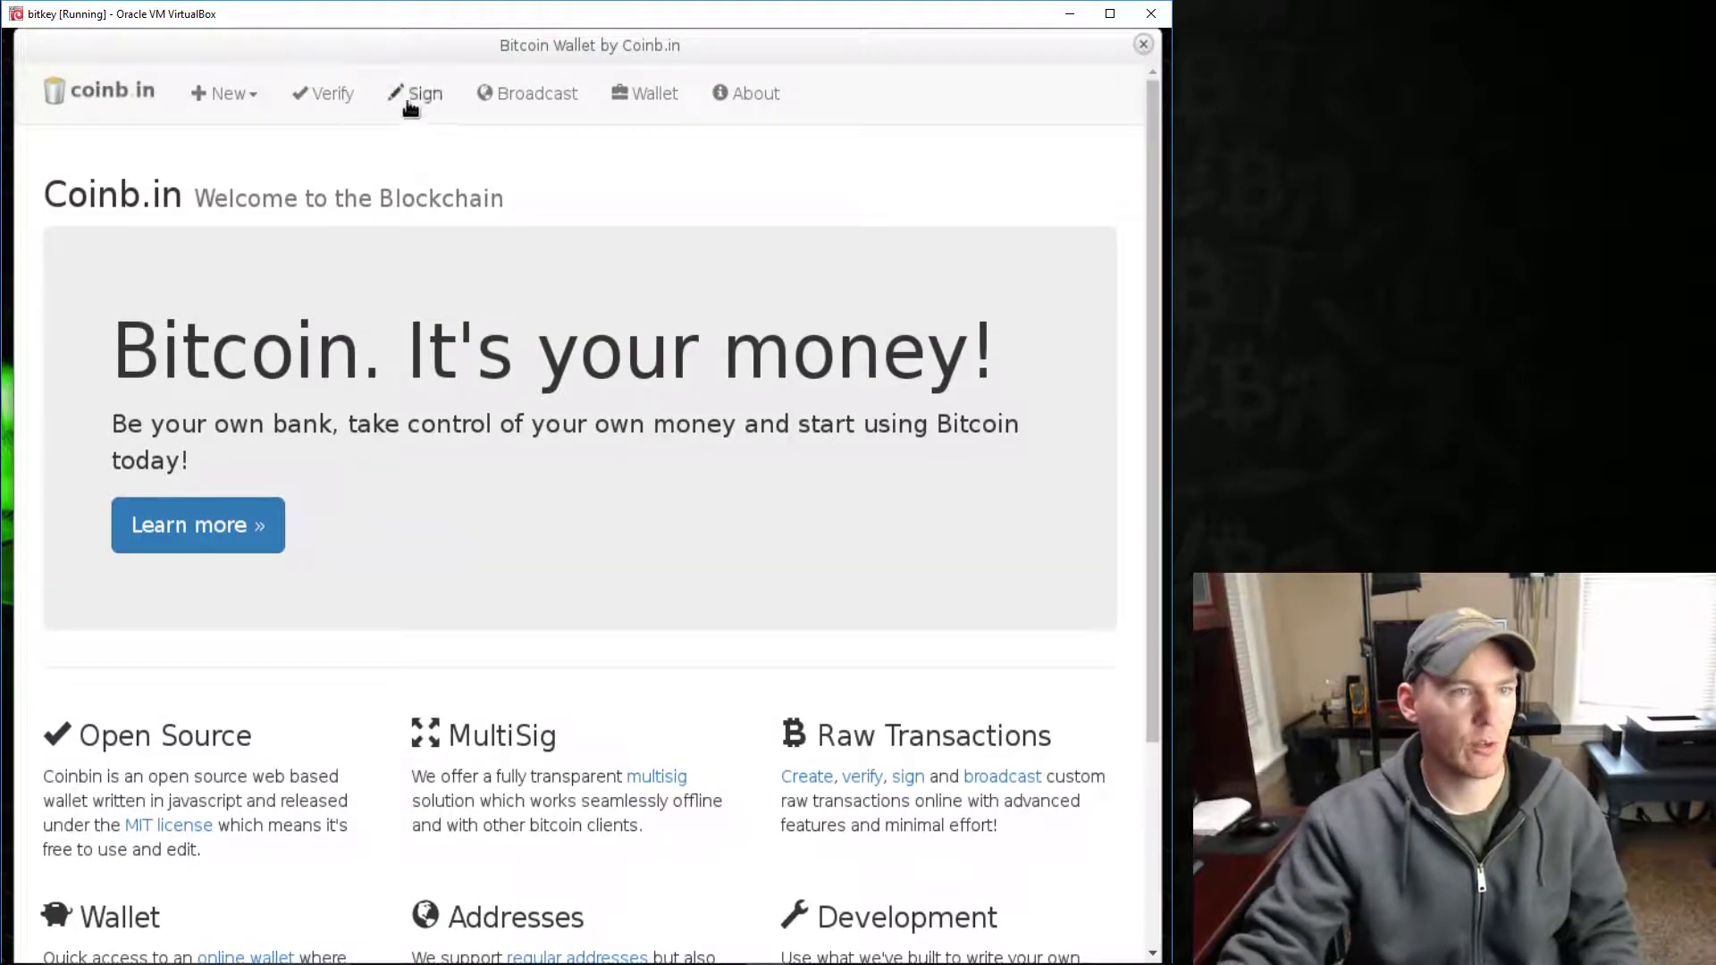
{"action": "left_click", "coordinate": [240, 95]}
{"action": "left_click", "coordinate": [241, 146]}
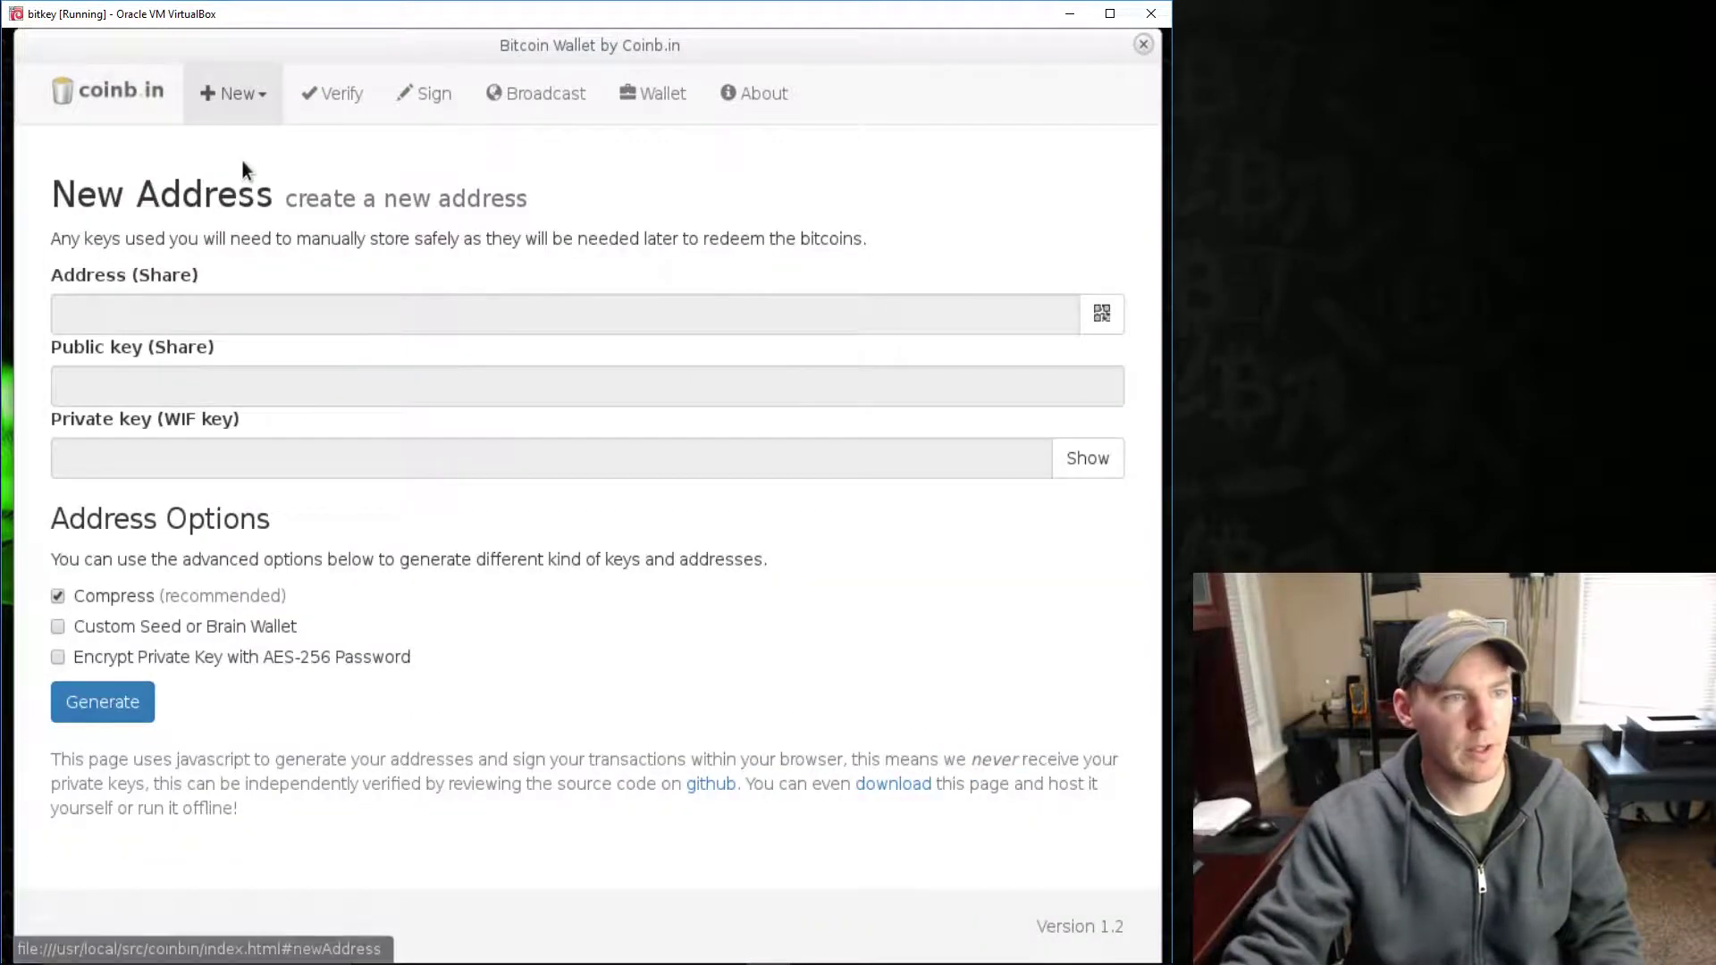
{"action": "left_click", "coordinate": [88, 701]}
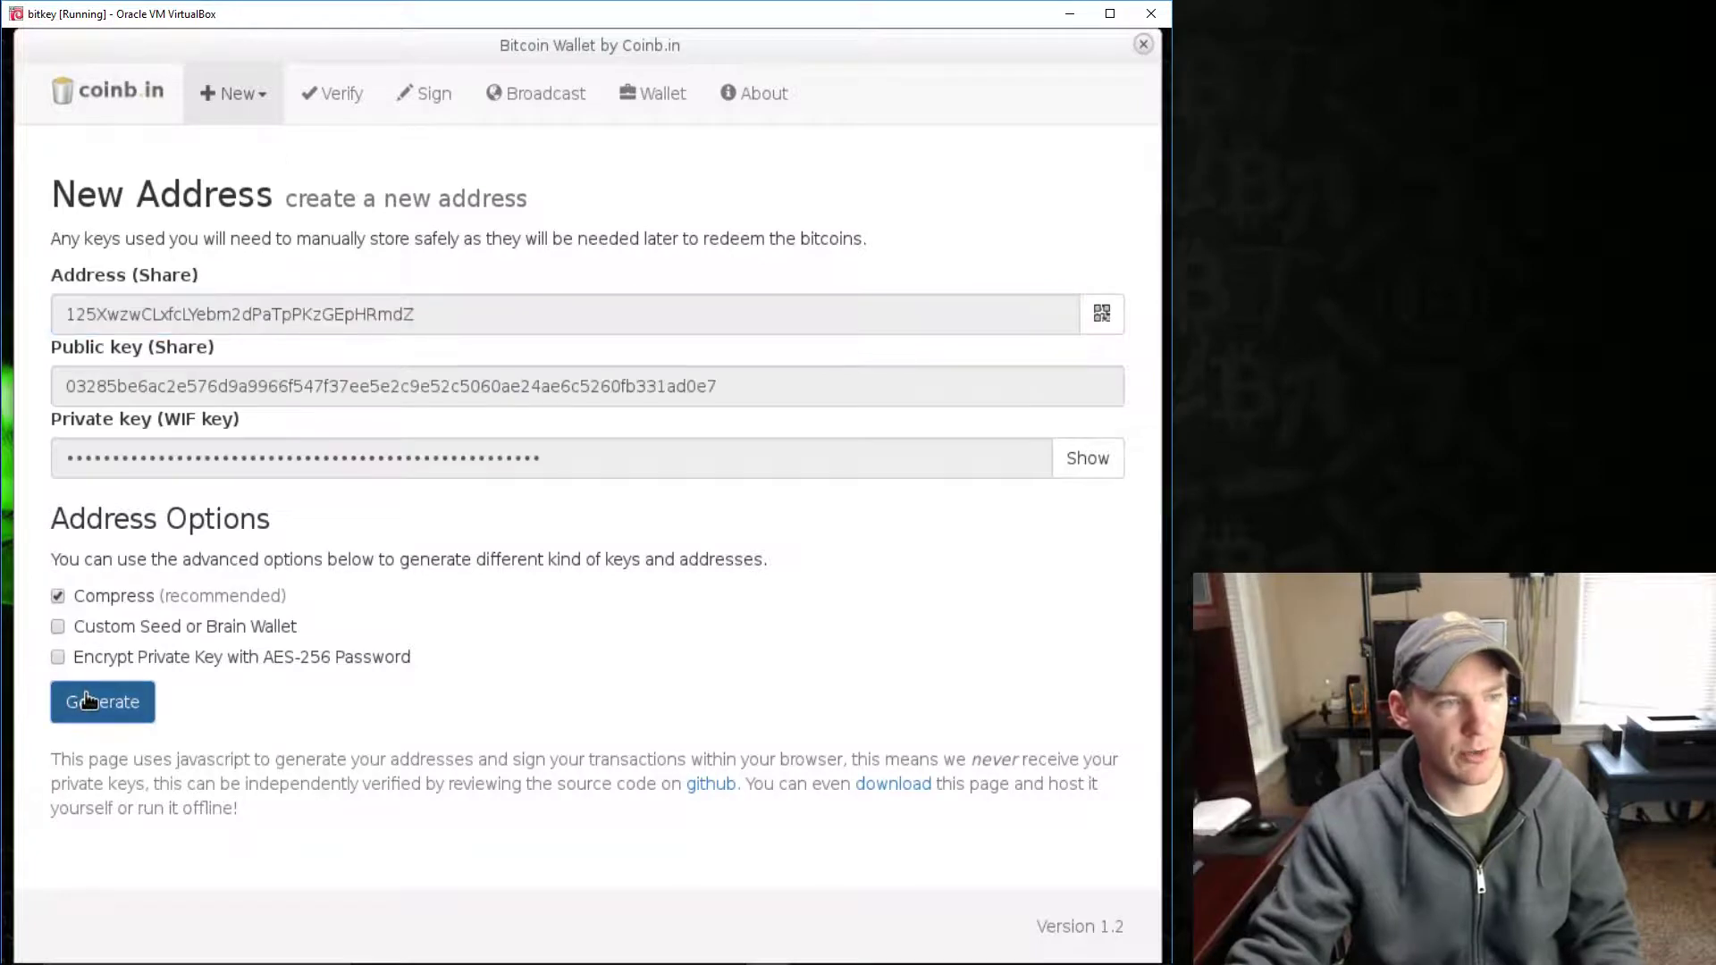
{"action": "left_click", "coordinate": [88, 701]}
{"action": "left_click", "coordinate": [91, 700]}
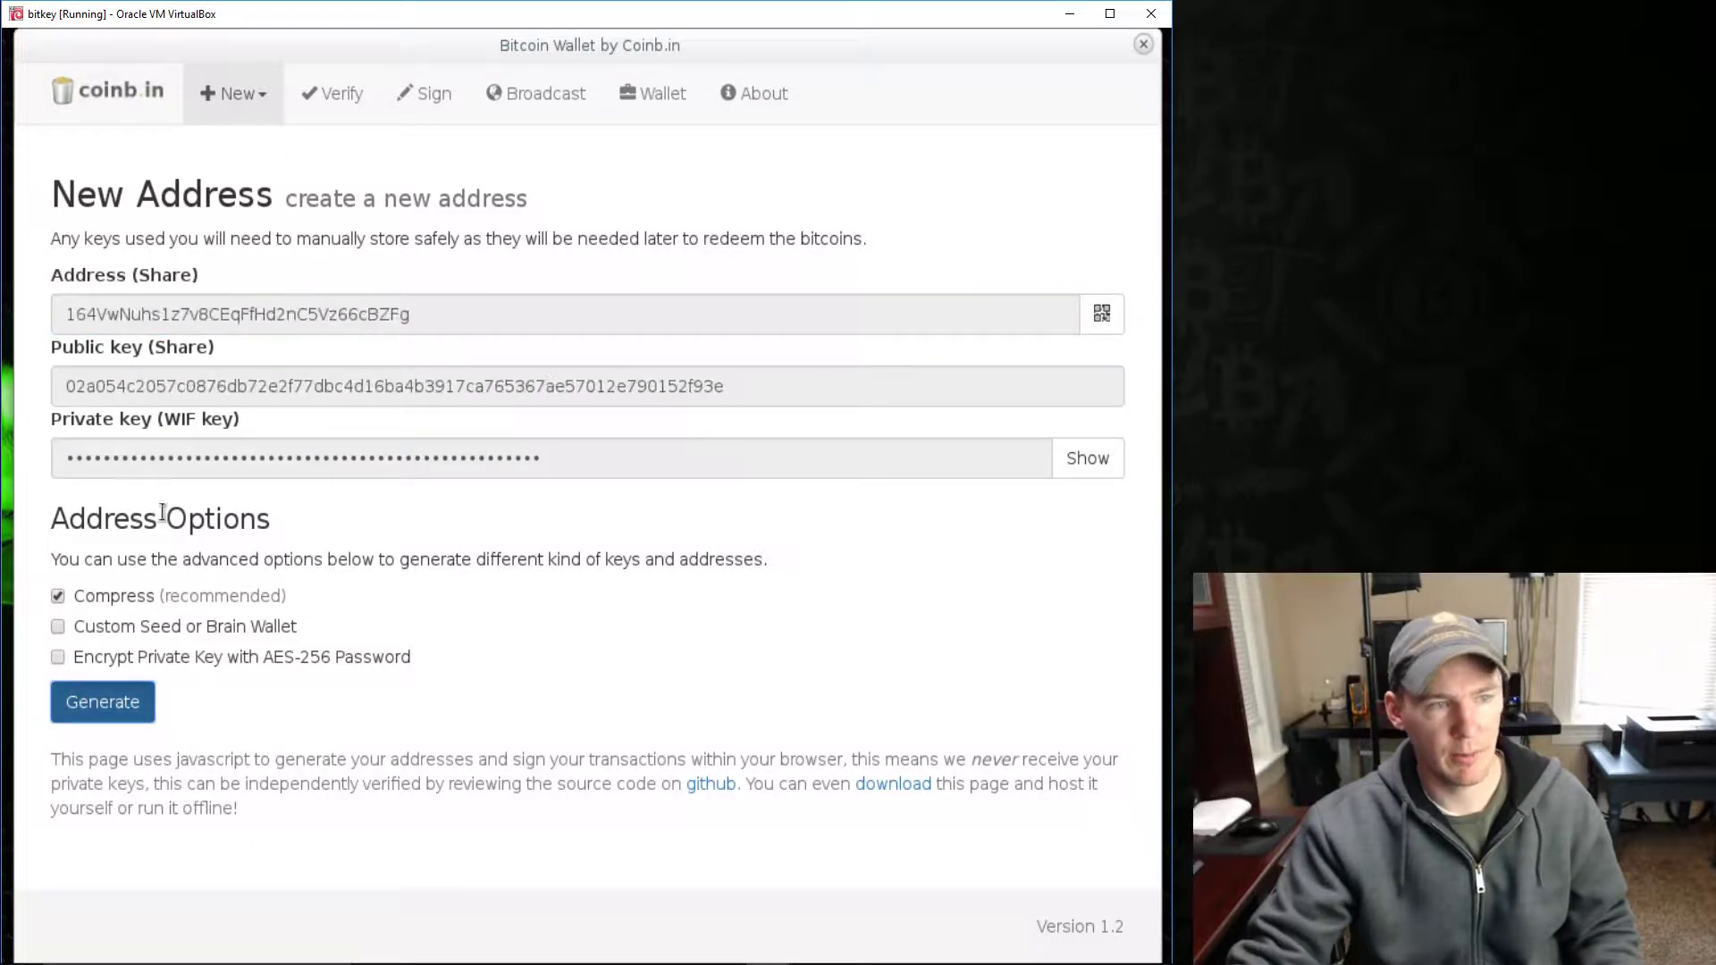
{"action": "left_click", "coordinate": [1071, 462]}
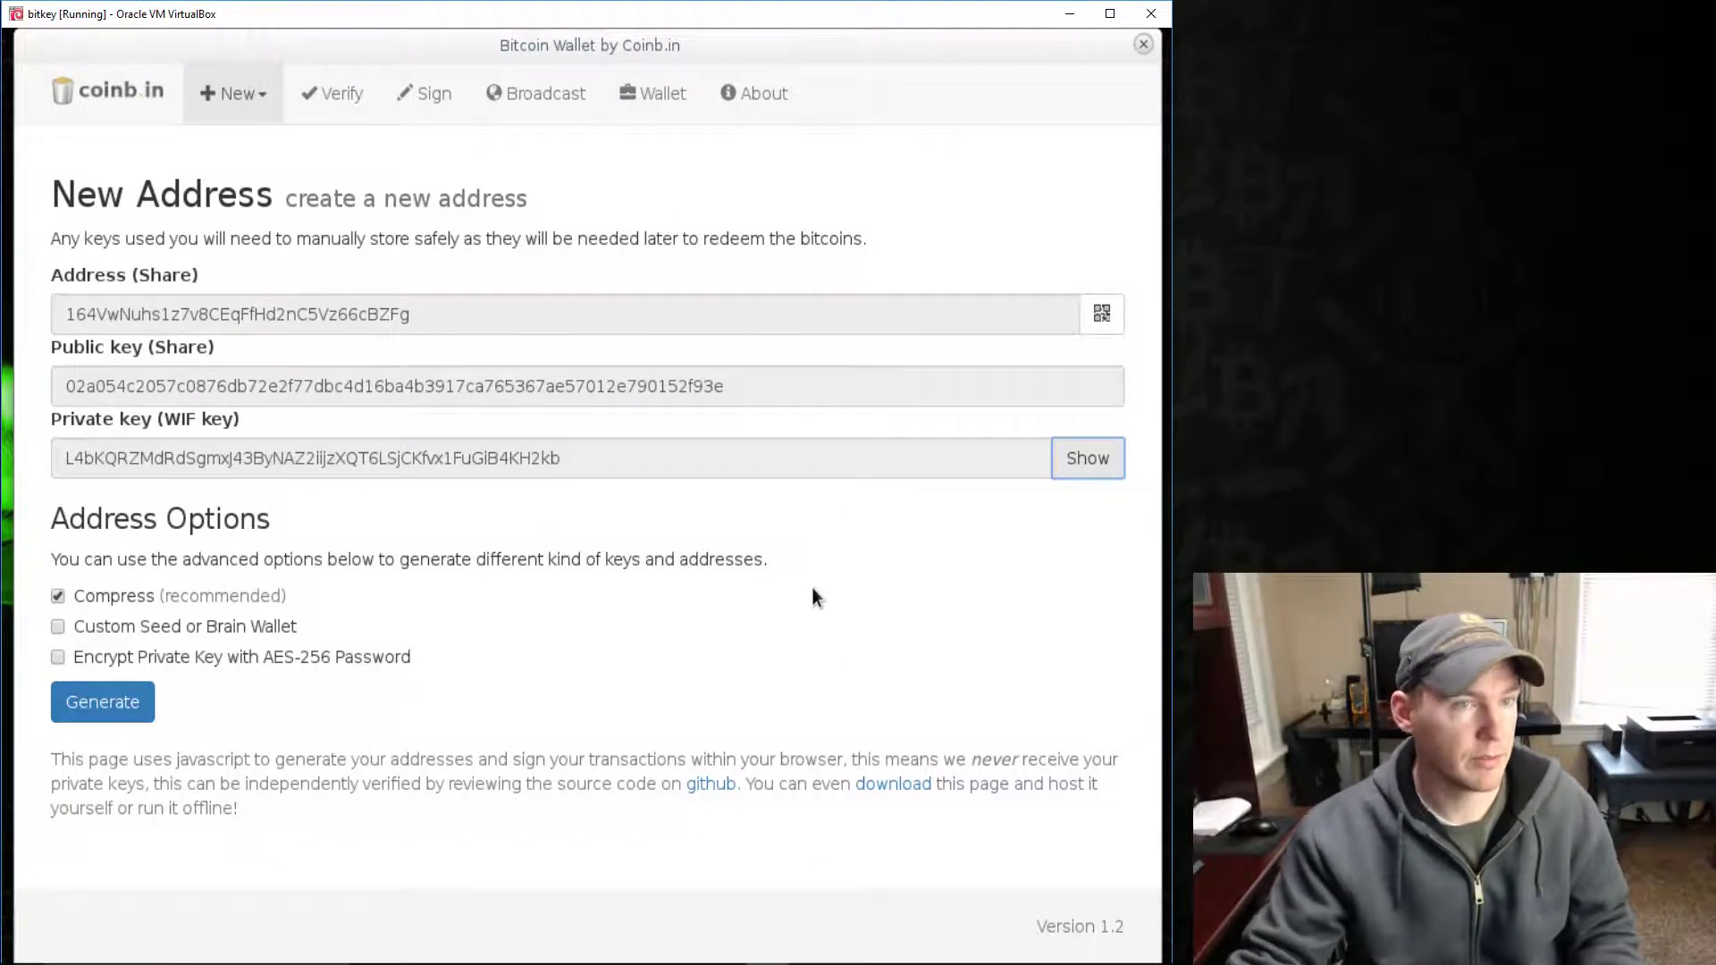
{"action": "left_click", "coordinate": [338, 103]}
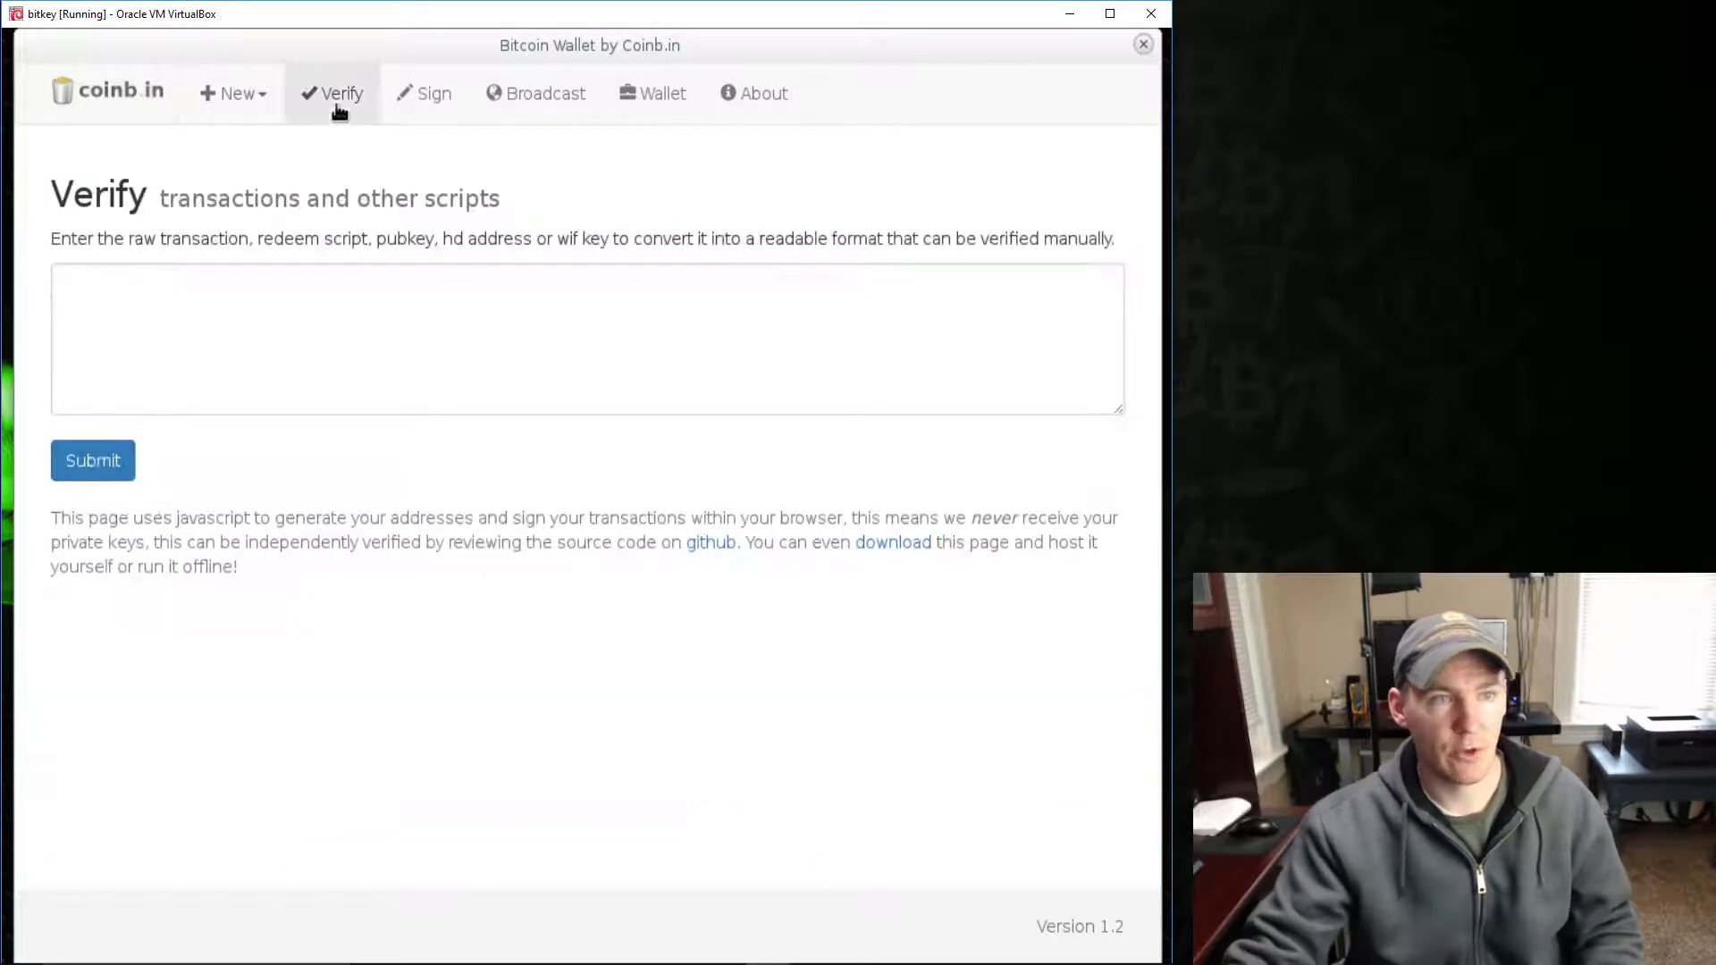
{"action": "left_click", "coordinate": [428, 100]}
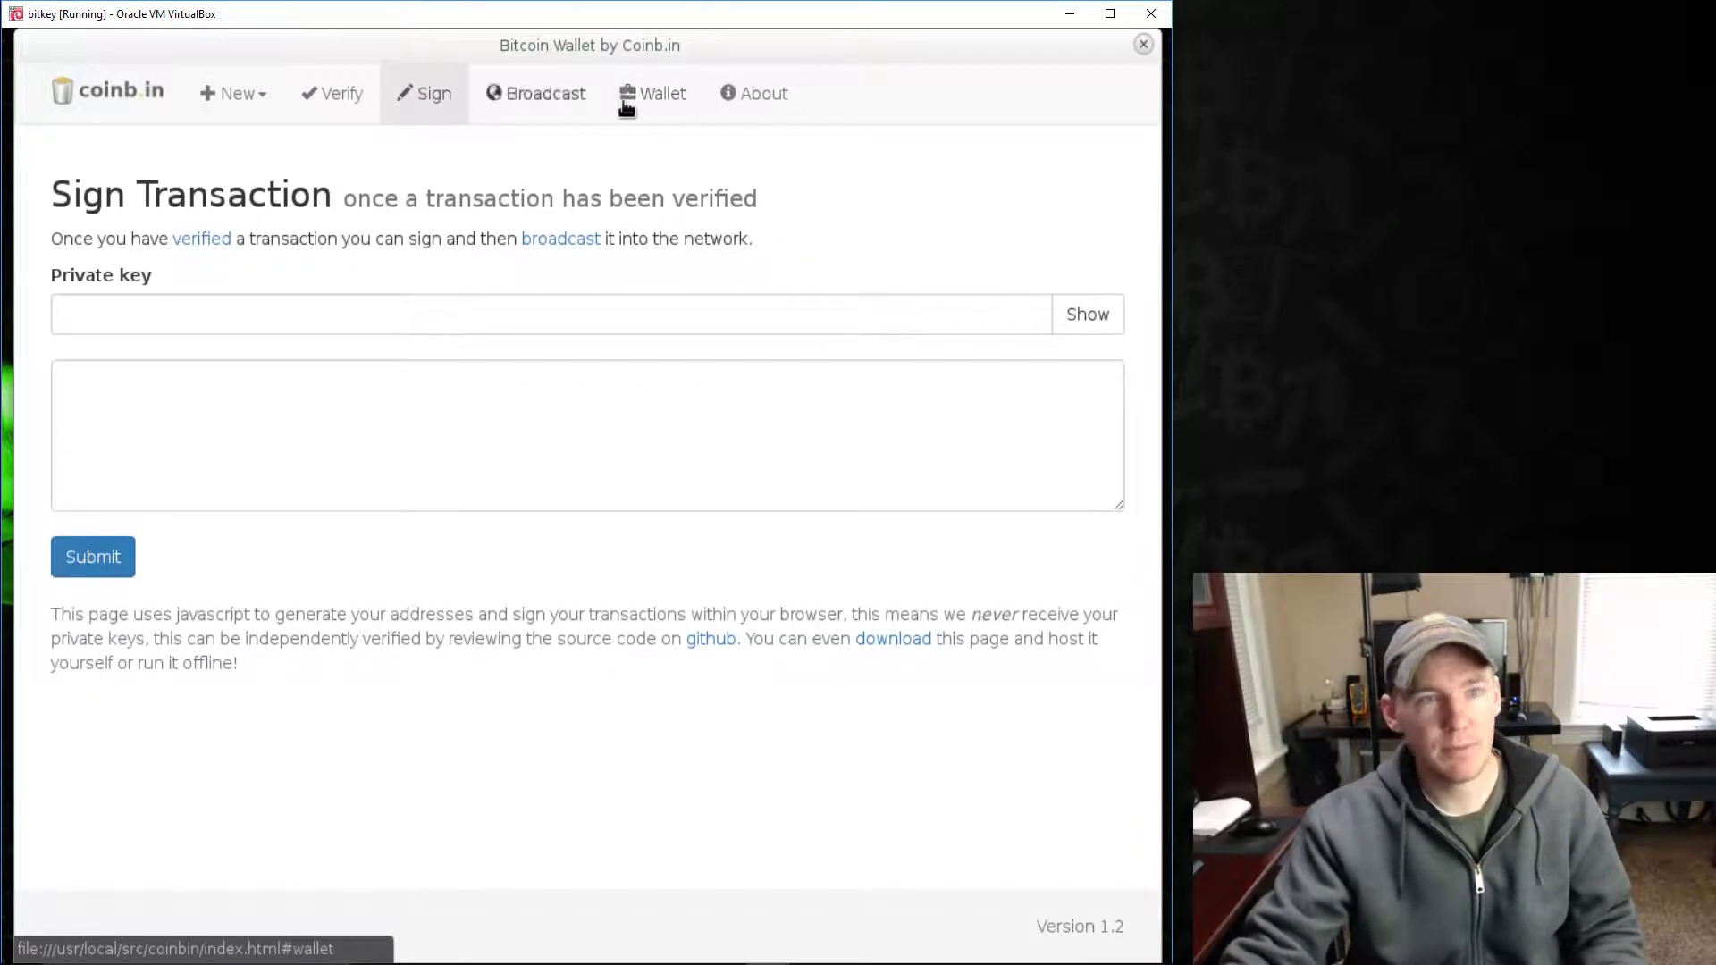
{"action": "left_click", "coordinate": [681, 103]}
{"action": "left_click", "coordinate": [1142, 44]}
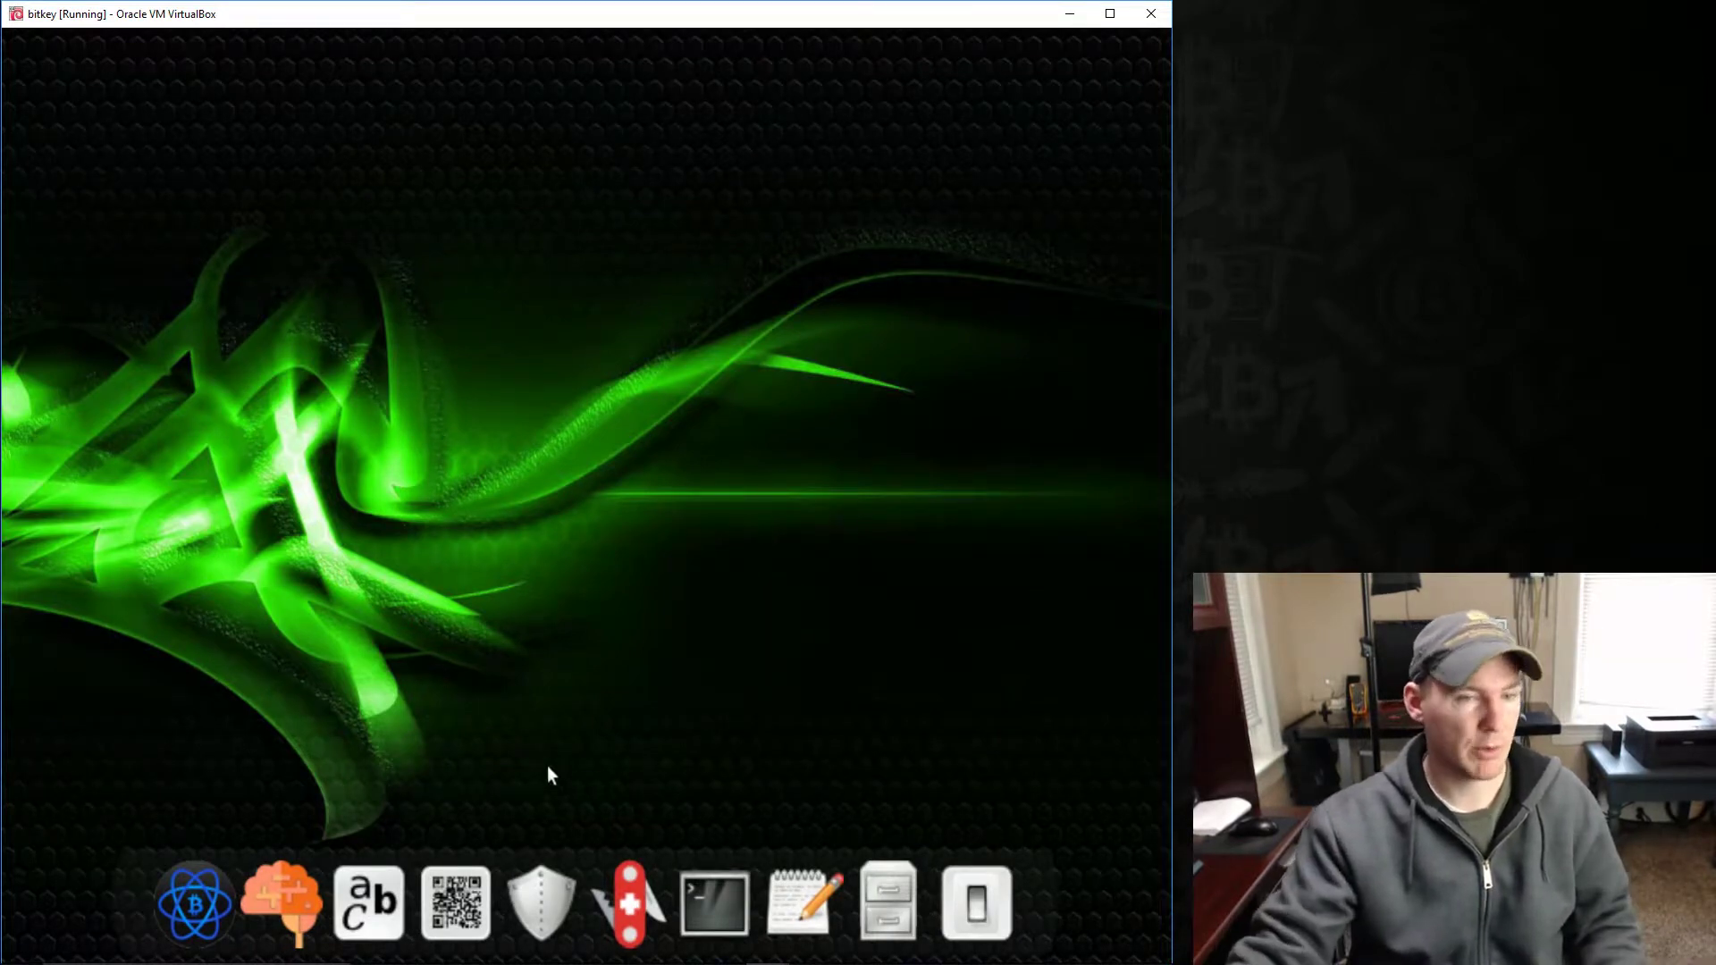
{"action": "left_click", "coordinate": [722, 878]}
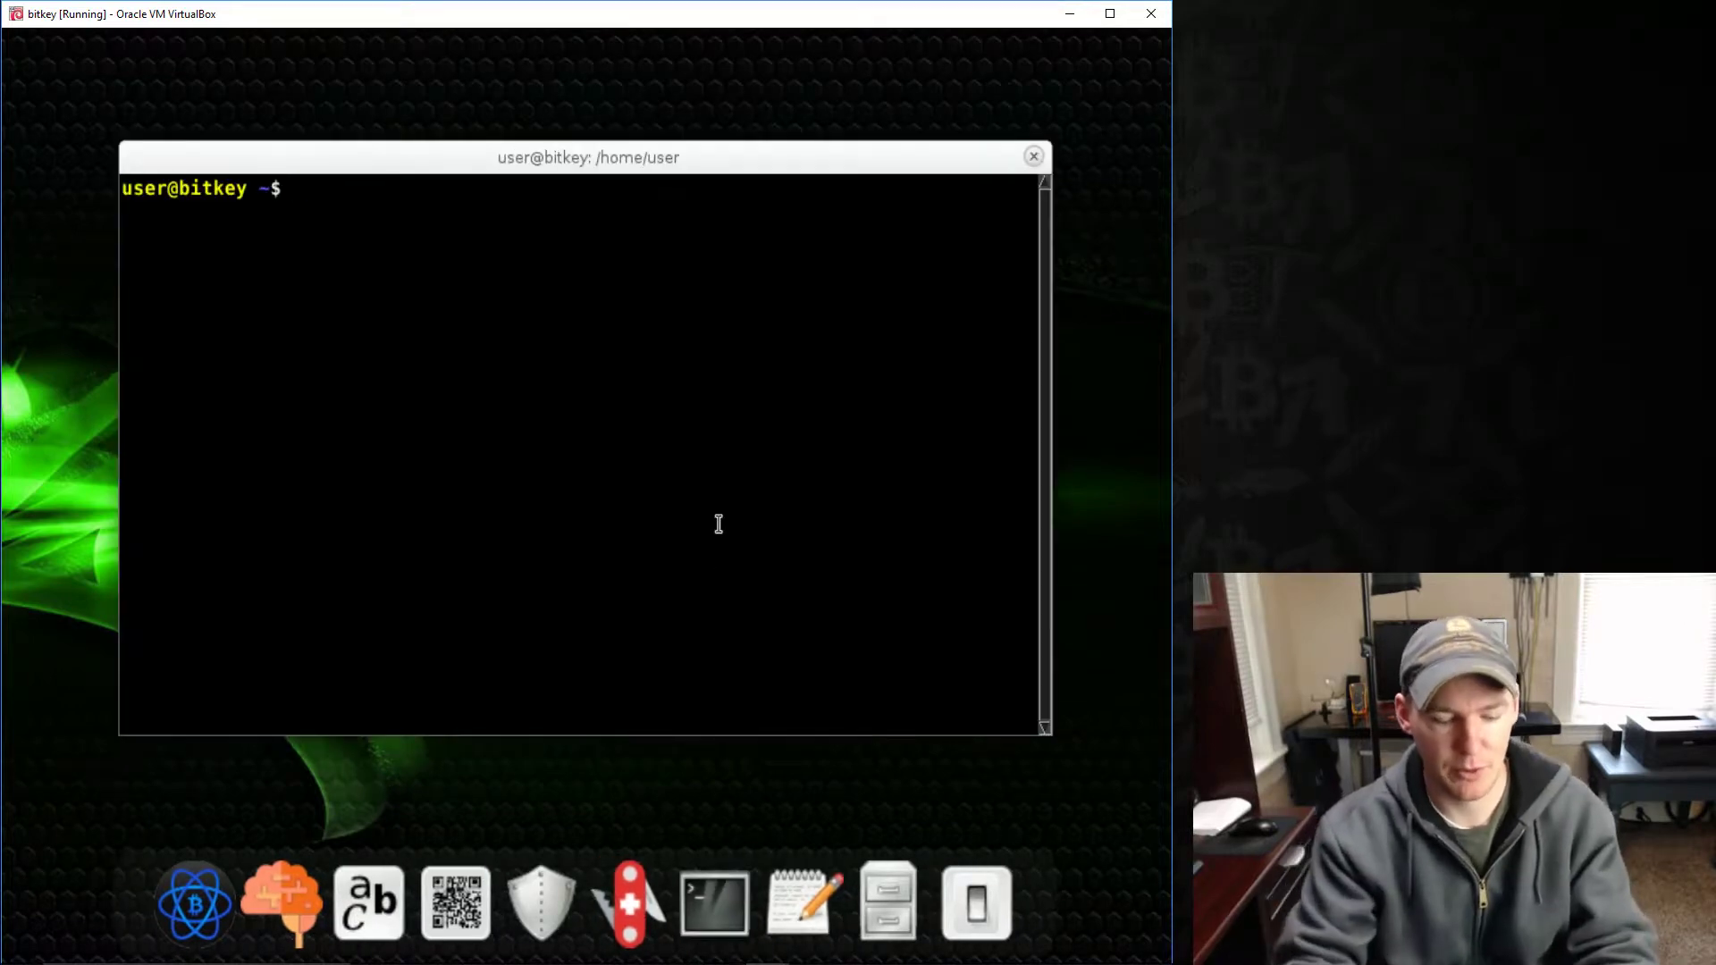
{"action": "type", "text": "ifconfig"}
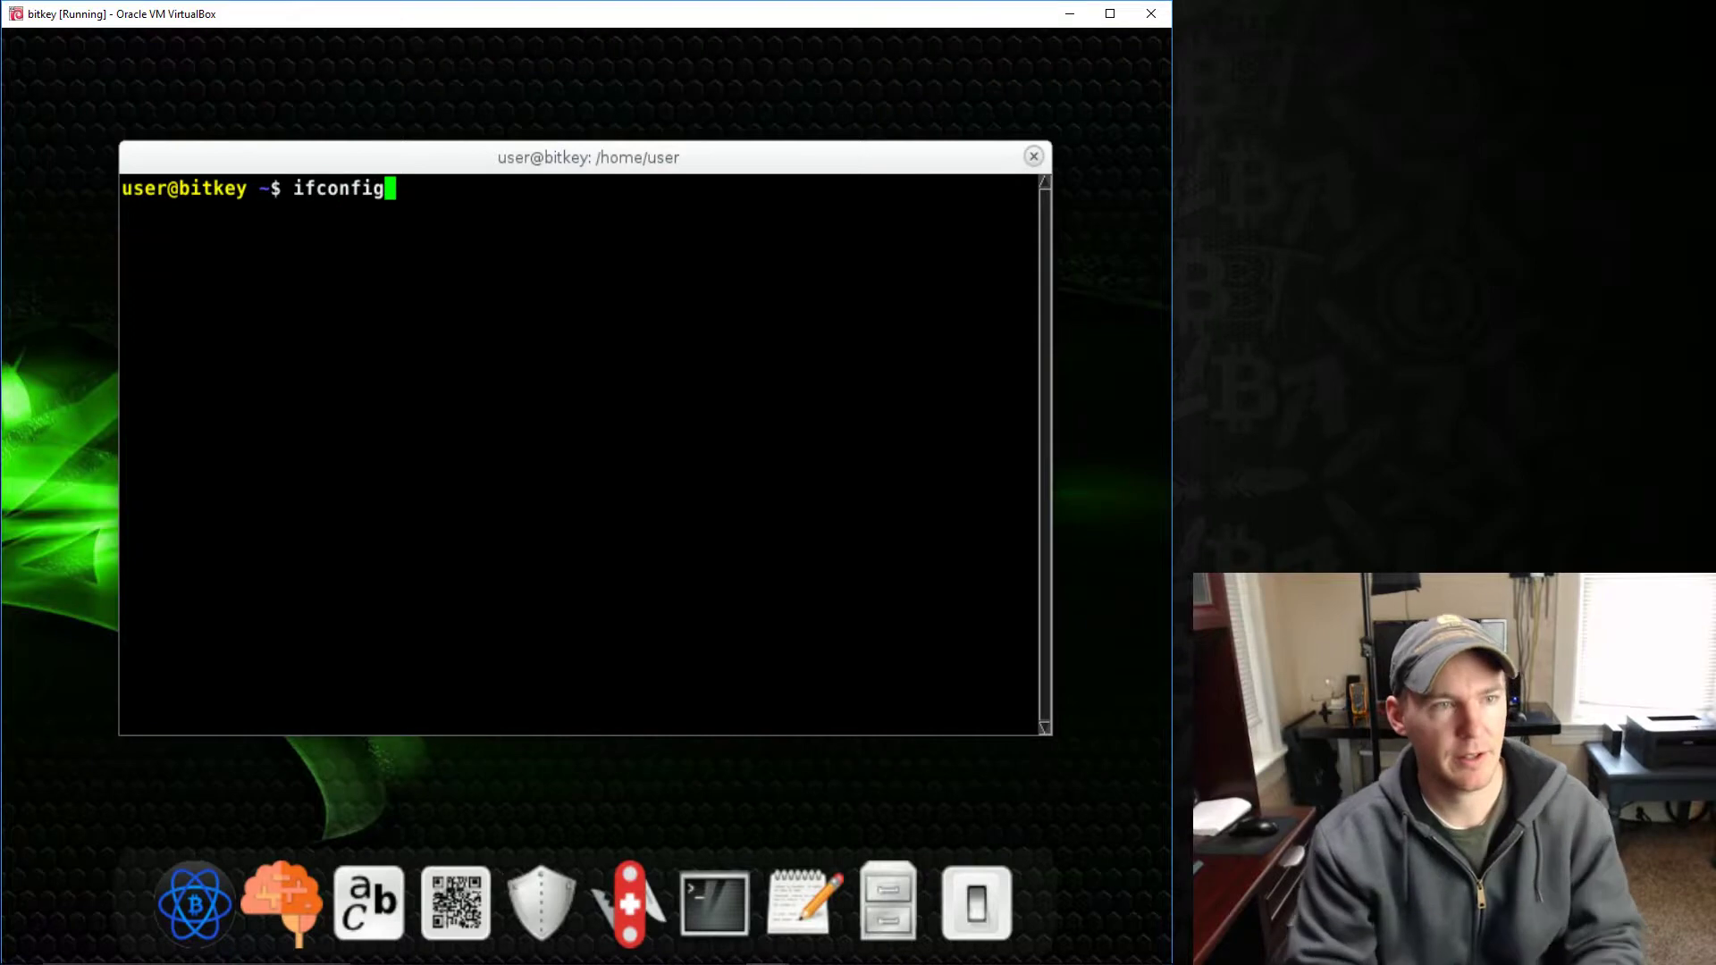
{"action": "key", "text": "Return"}
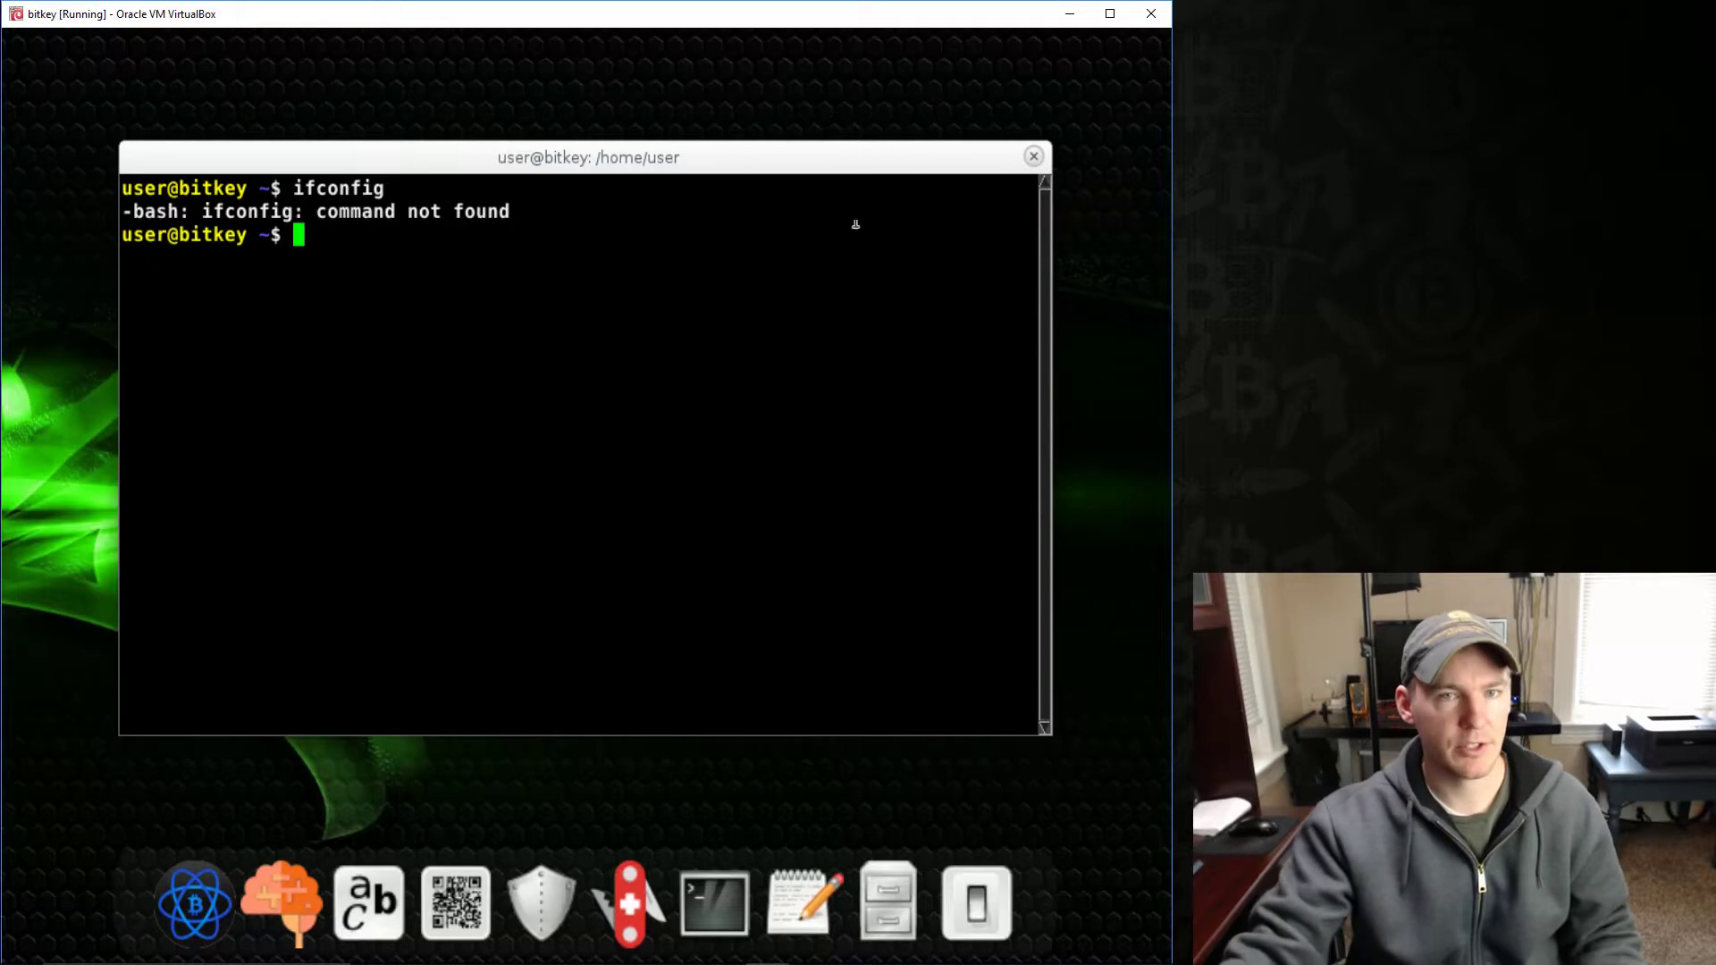
{"action": "left_click", "coordinate": [1033, 157]}
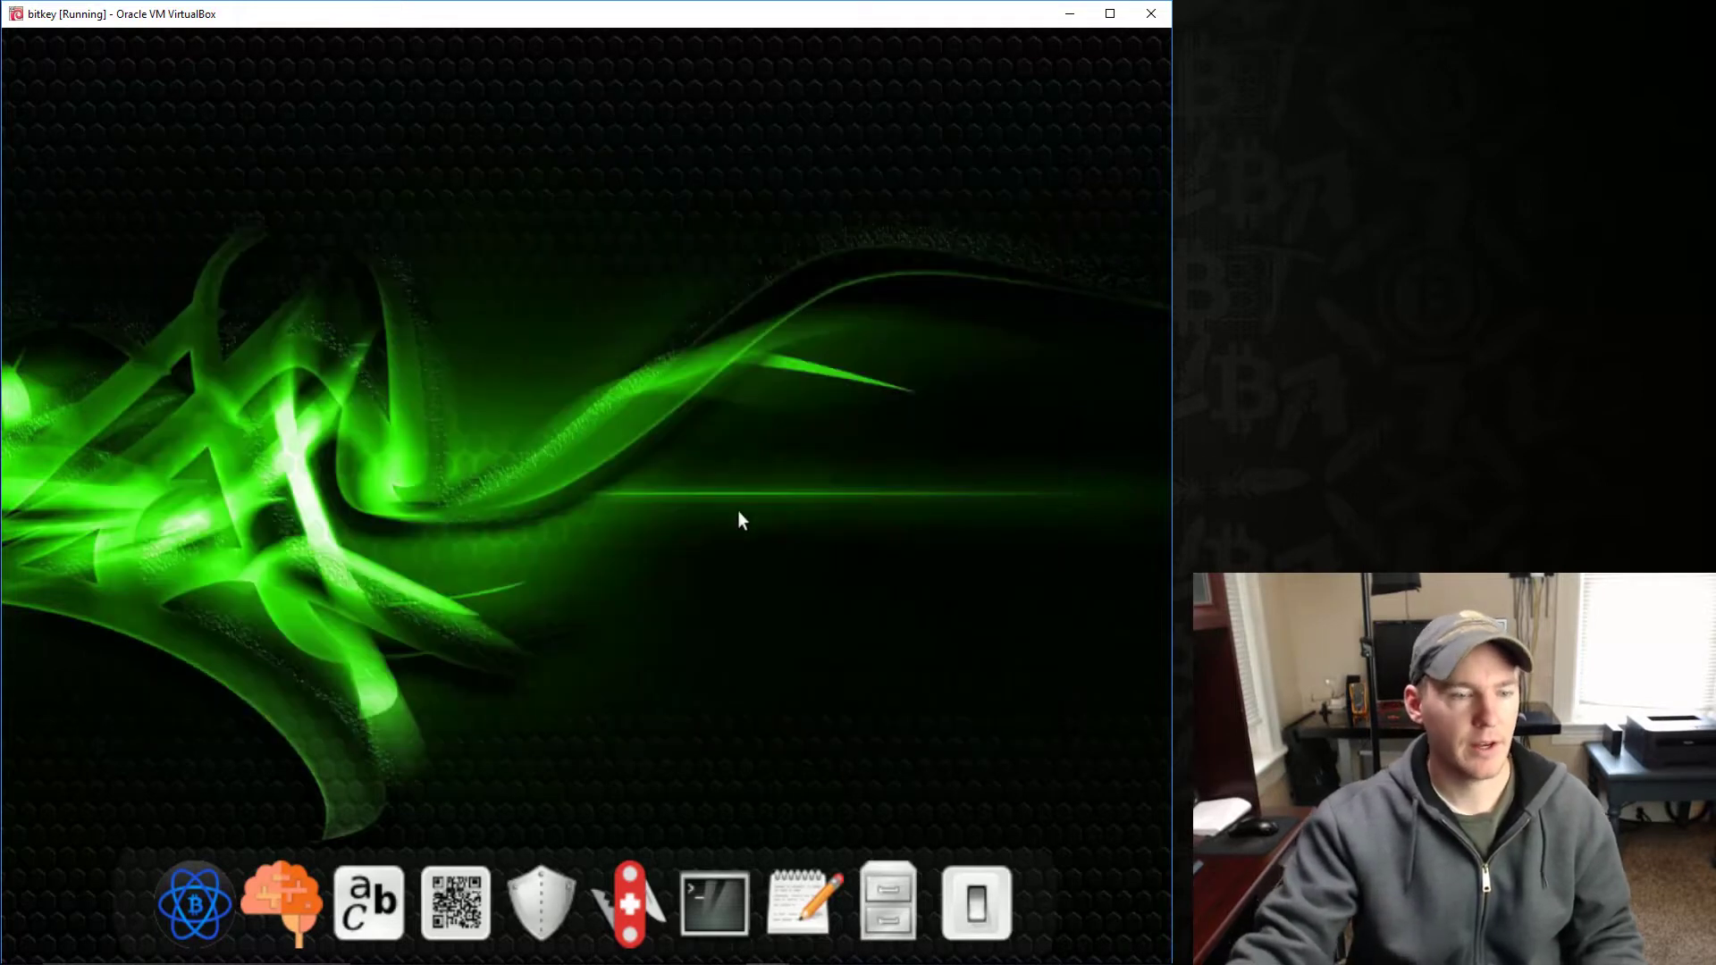